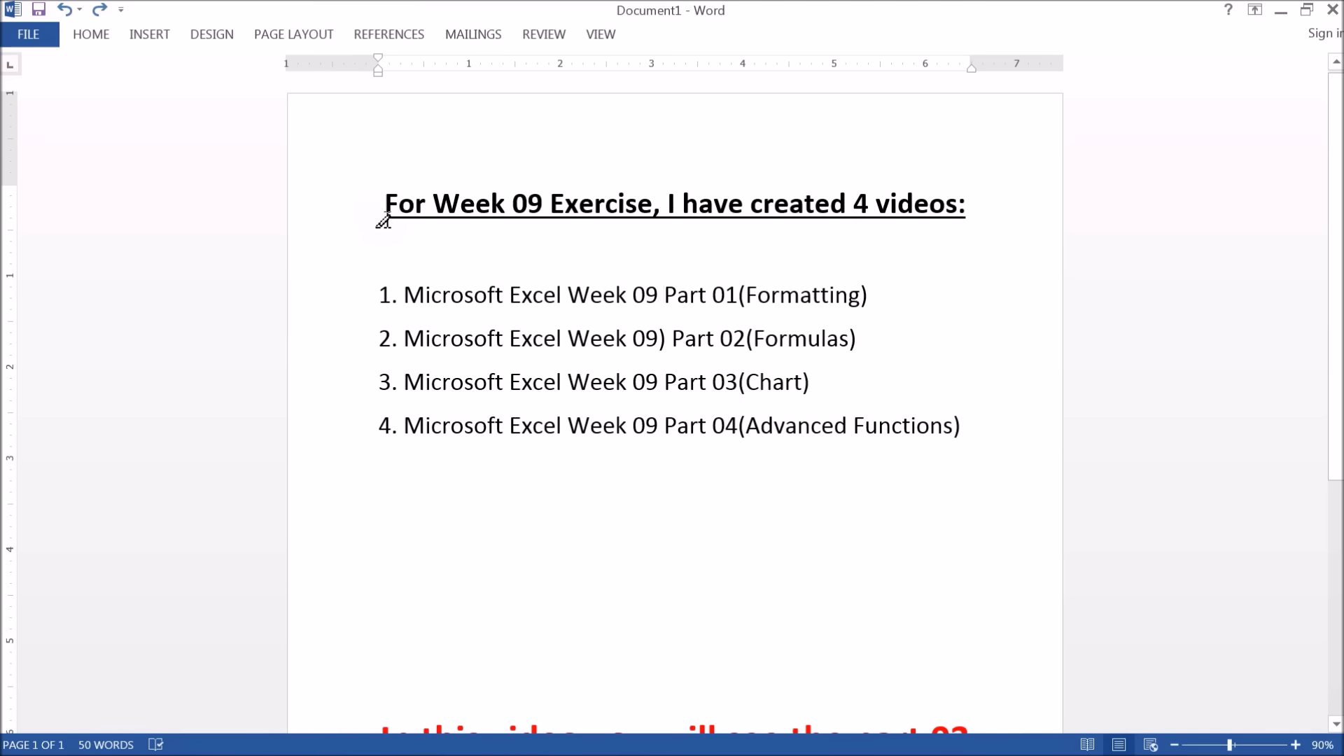
Highlight the title and the Part 01 (Formatting) through Part 04 (Advanced Functions) labels in yellow
{"action": "left_click_drag", "start_coordinate": [385, 214], "coordinate": [979, 218]}
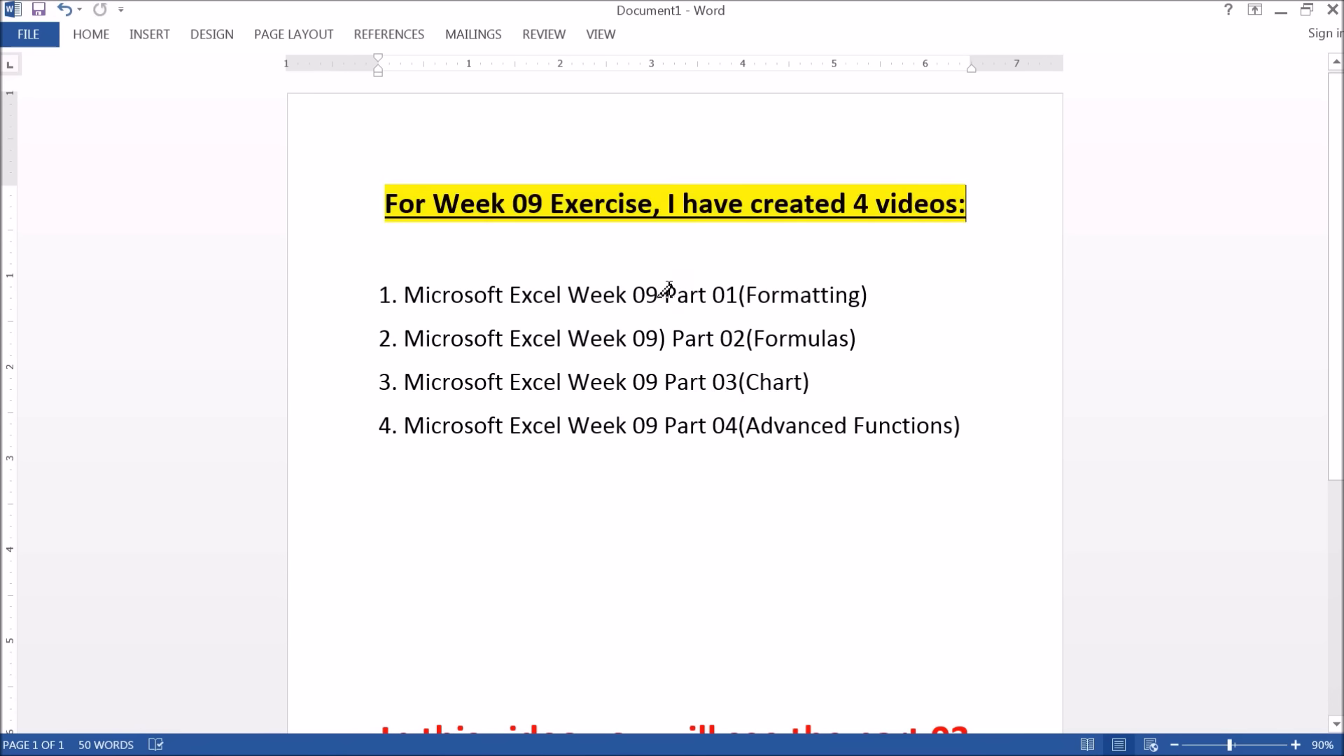
{"action": "left_click_drag", "start_coordinate": [669, 294], "coordinate": [882, 299]}
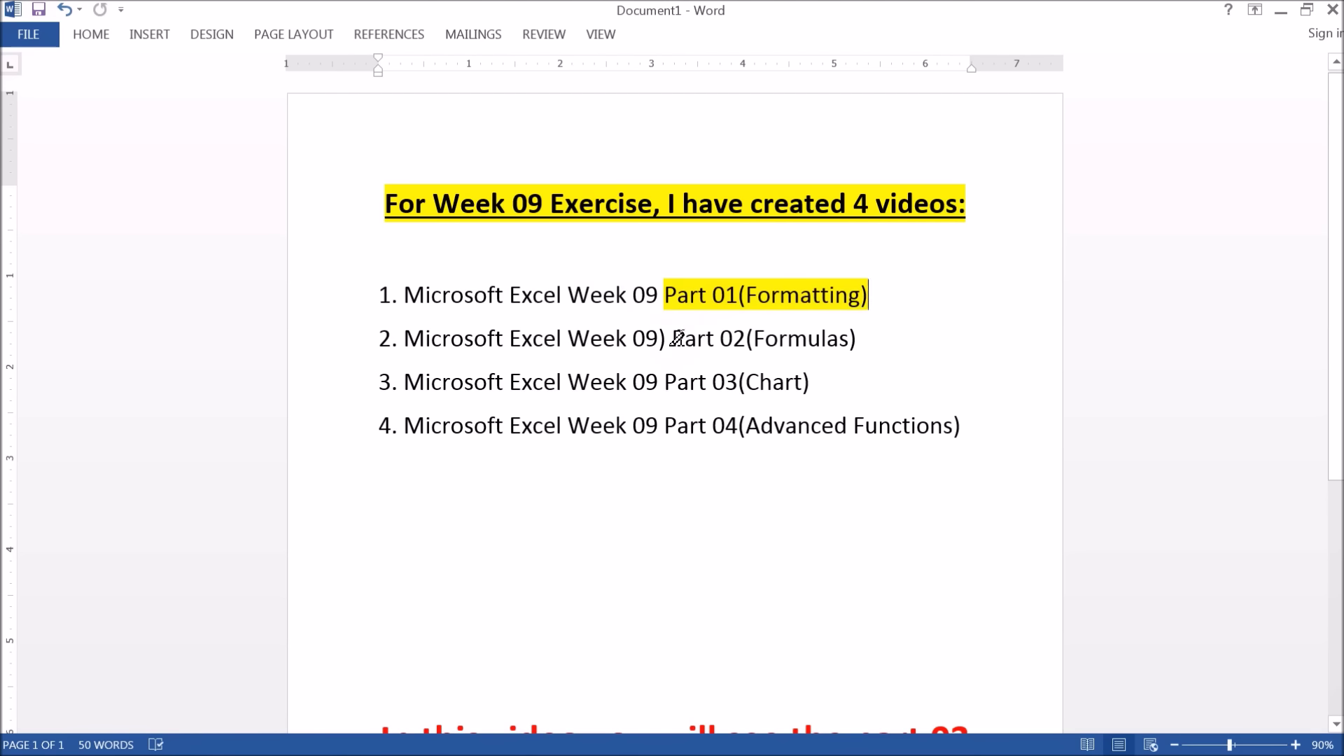
{"action": "left_click_drag", "start_coordinate": [680, 338], "coordinate": [868, 335]}
{"action": "left_click_drag", "start_coordinate": [669, 387], "coordinate": [811, 385]}
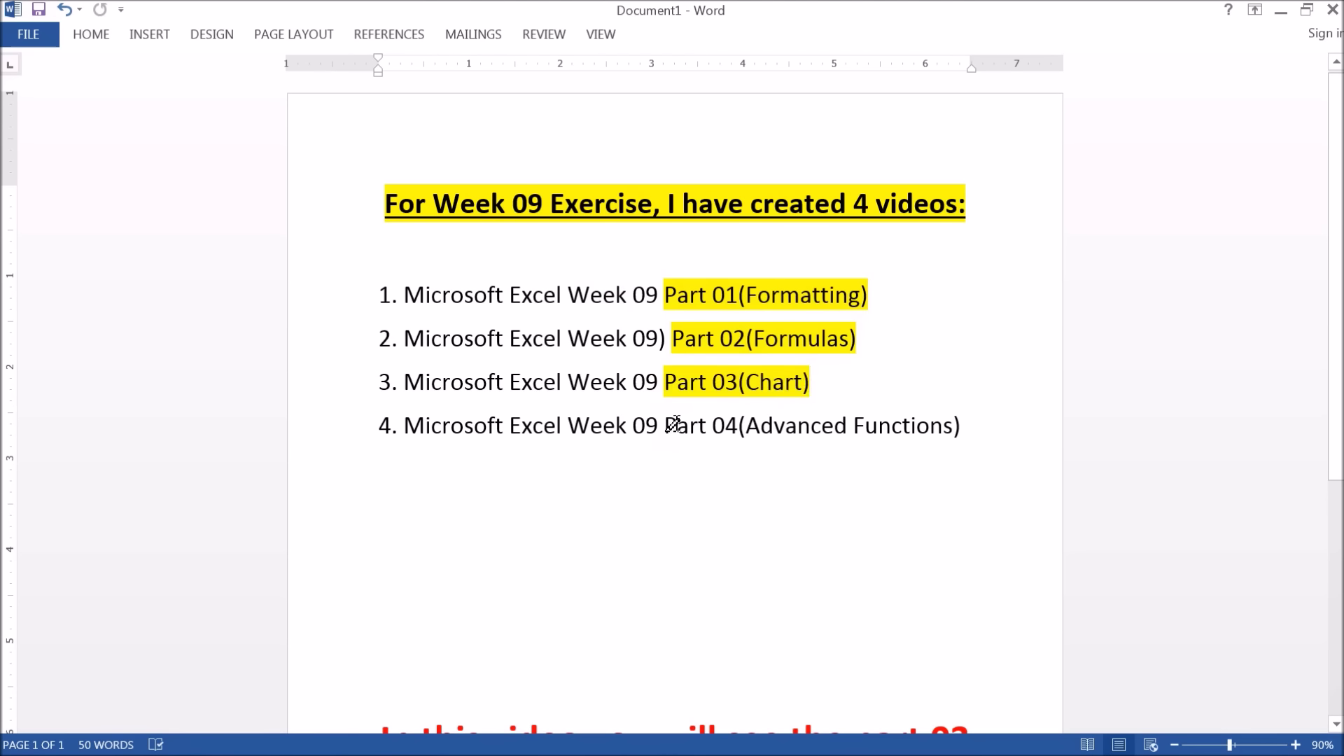
{"action": "left_click_drag", "start_coordinate": [673, 424], "coordinate": [961, 426]}
{"action": "scroll", "coordinate": [957, 424], "scroll_direction": "down", "scroll_amount": 3}
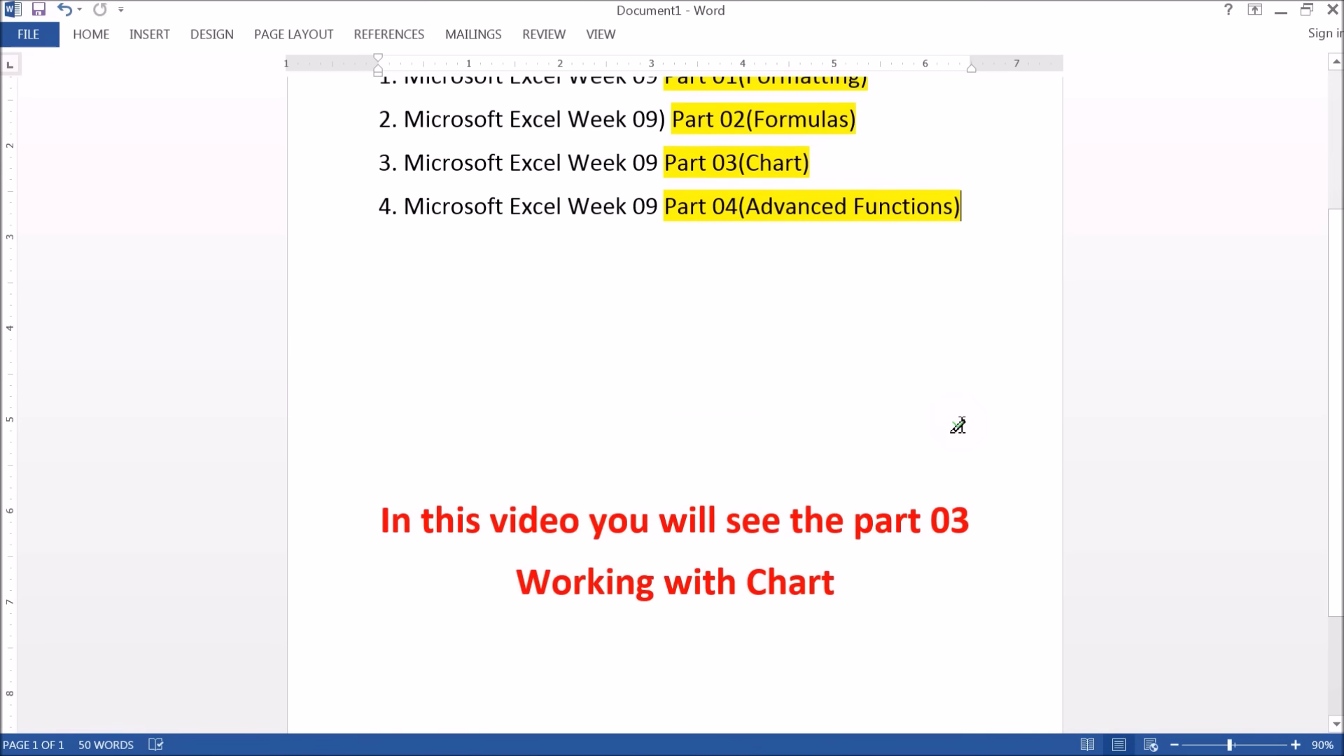
{"action": "scroll", "coordinate": [956, 423], "scroll_direction": "down", "scroll_amount": 3}
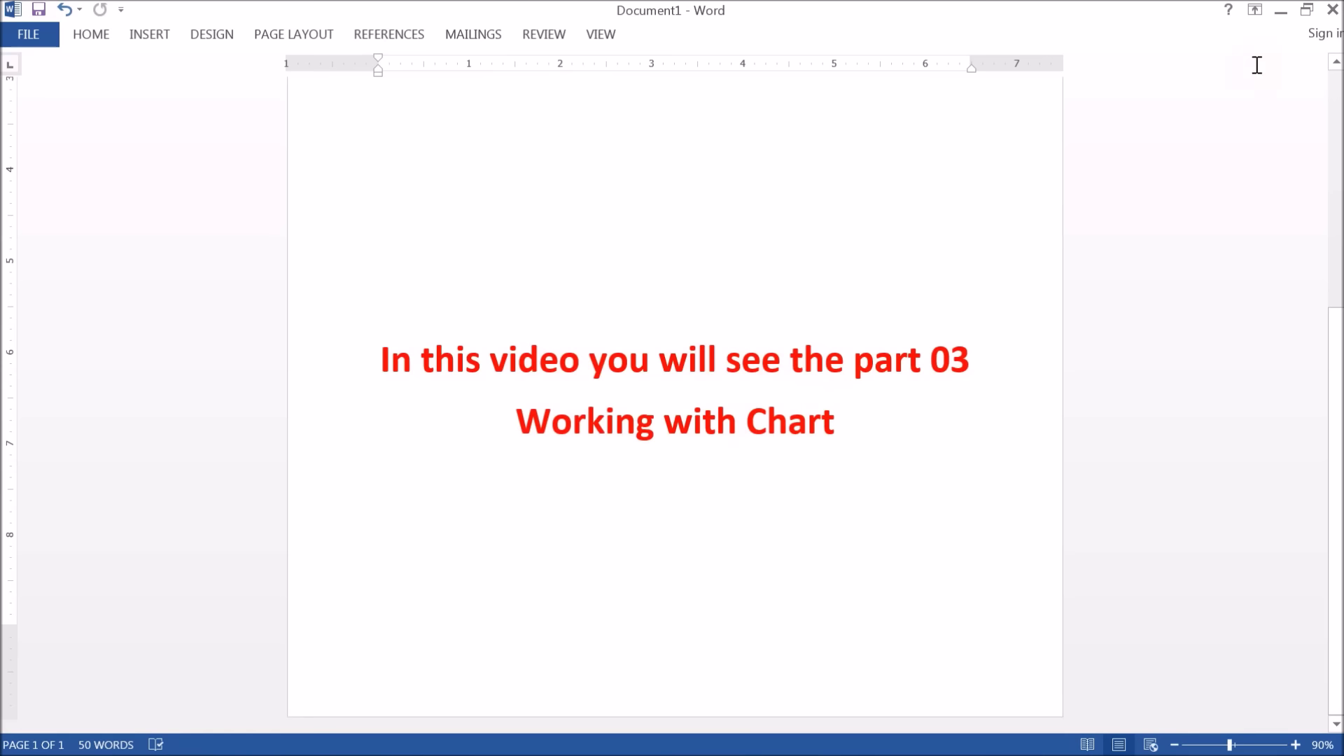
Minimize Word and delete the old 3-D column chart from the Epicycloid sheet
{"action": "left_click", "coordinate": [1281, 11]}
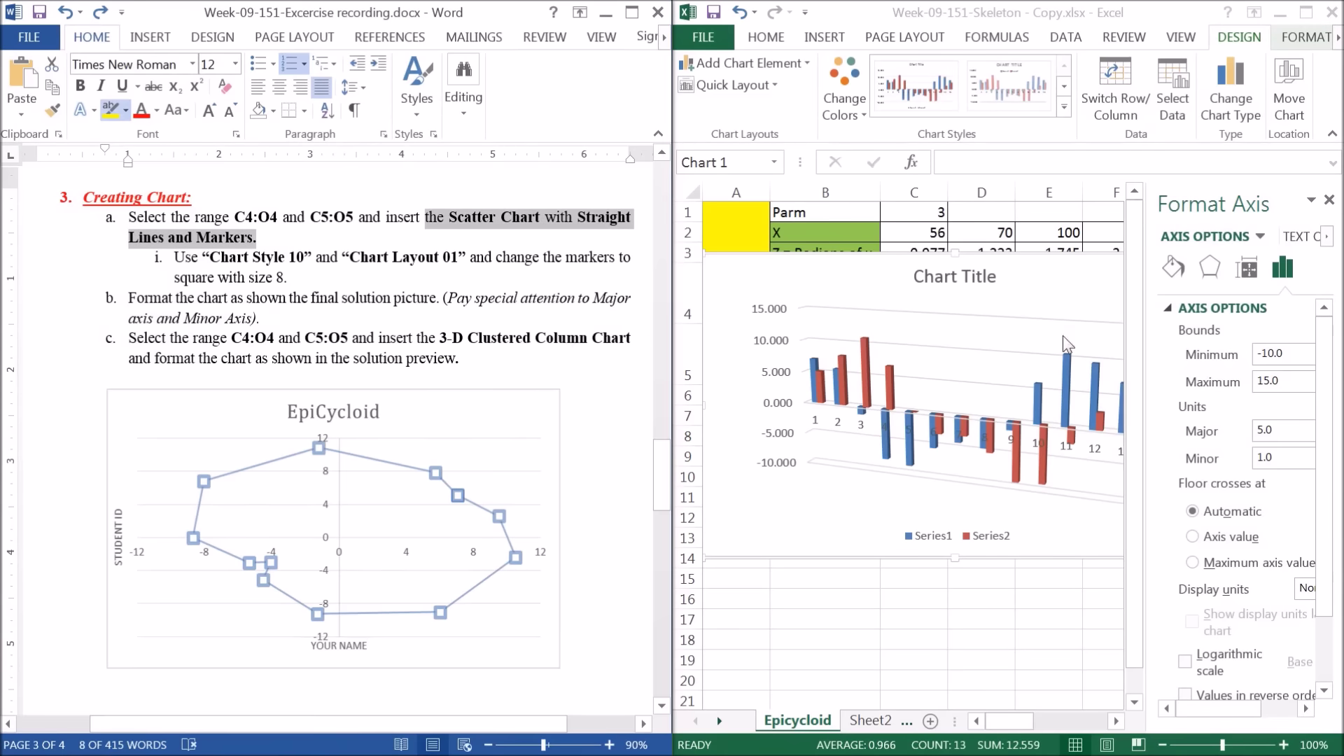
{"action": "key", "text": "alt+Tab"}
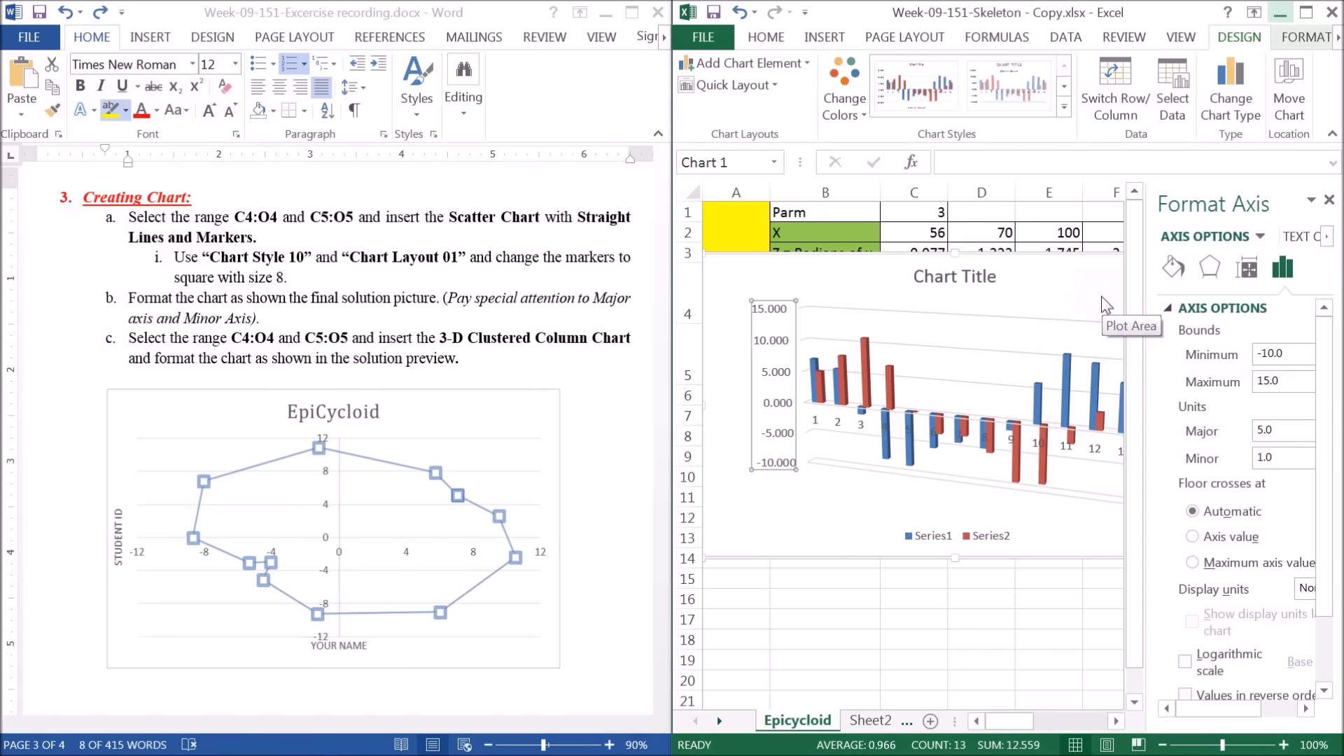
{"action": "key", "text": "Delete"}
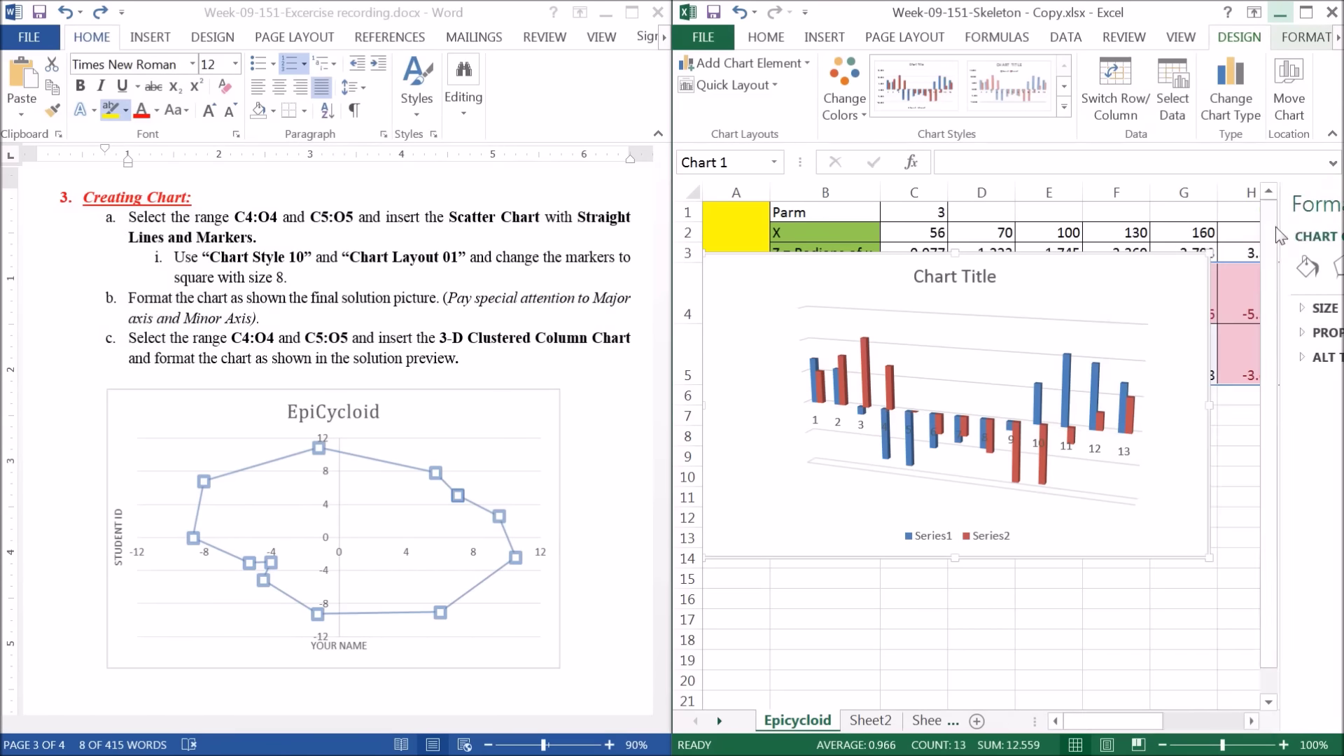
{"action": "key", "text": "Delete"}
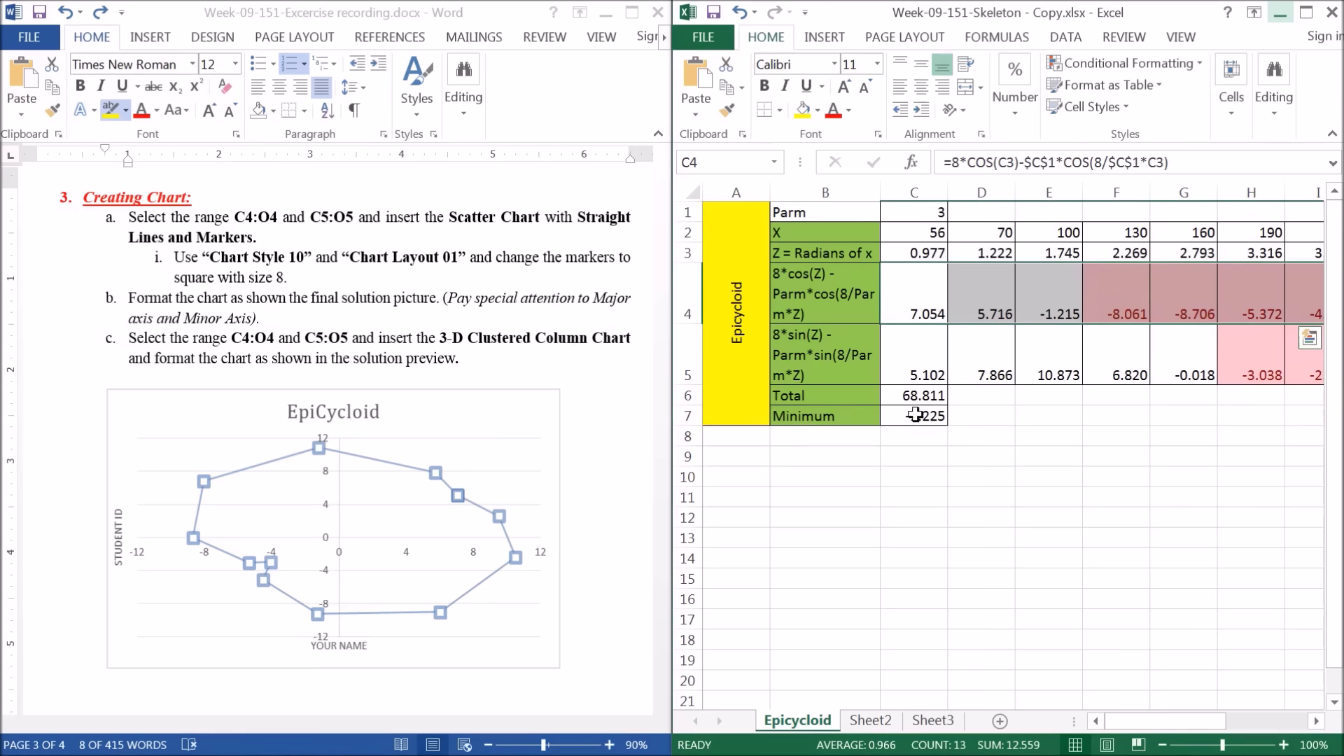
{"action": "mouse_move", "coordinate": [1204, 719]}
{"action": "left_mouse_down"}
{"action": "mouse_move", "coordinate": [1250, 709]}
{"action": "mouse_move", "coordinate": [1121, 713]}
{"action": "left_mouse_up"}
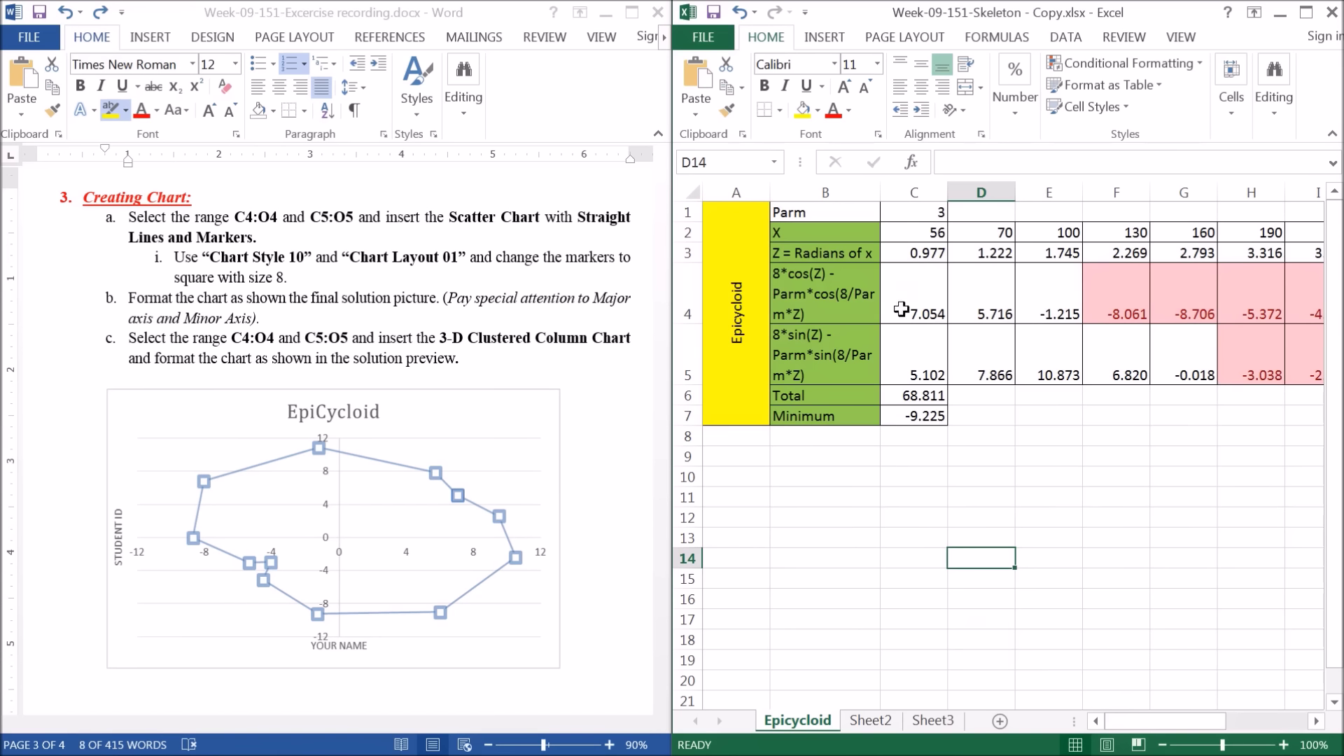
{"action": "left_click", "coordinate": [964, 502]}
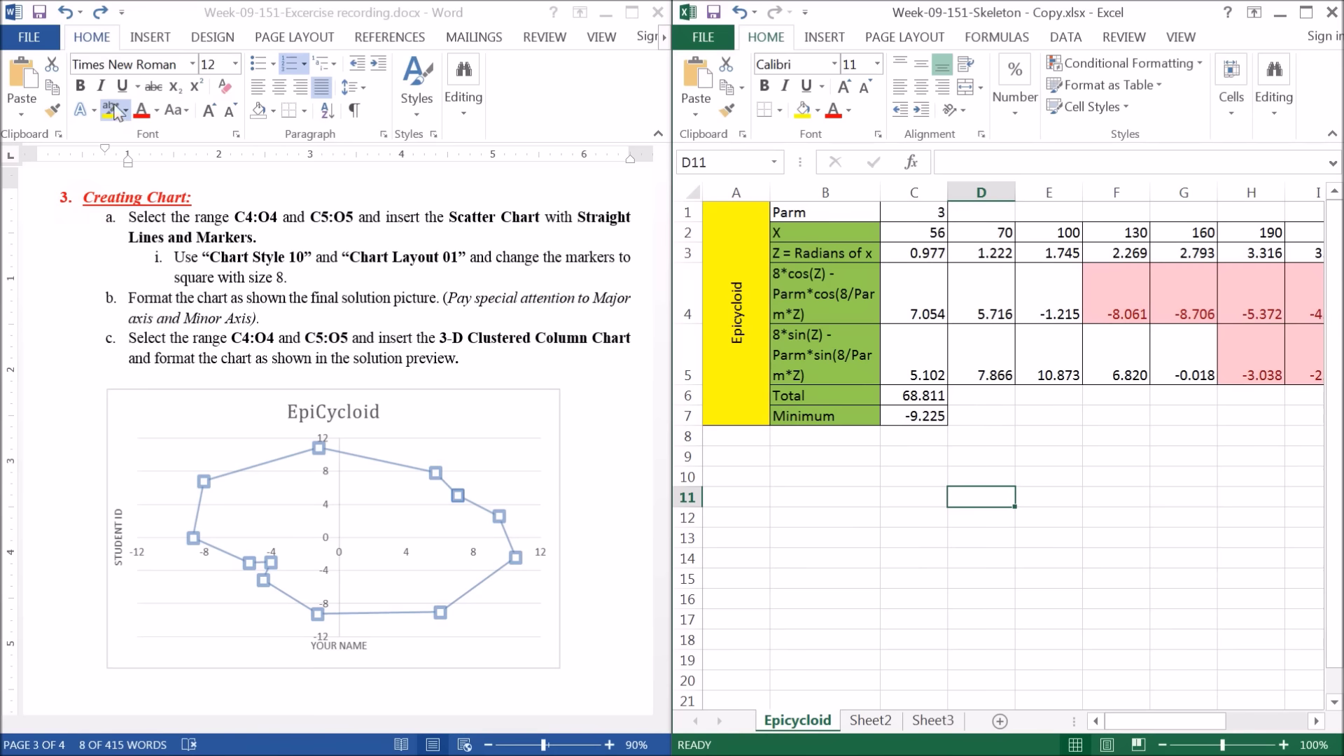
Highlight '3. Creating Chart:' and instruction a through 'Lines and Markers' in yellow
{"action": "left_click", "coordinate": [82, 204]}
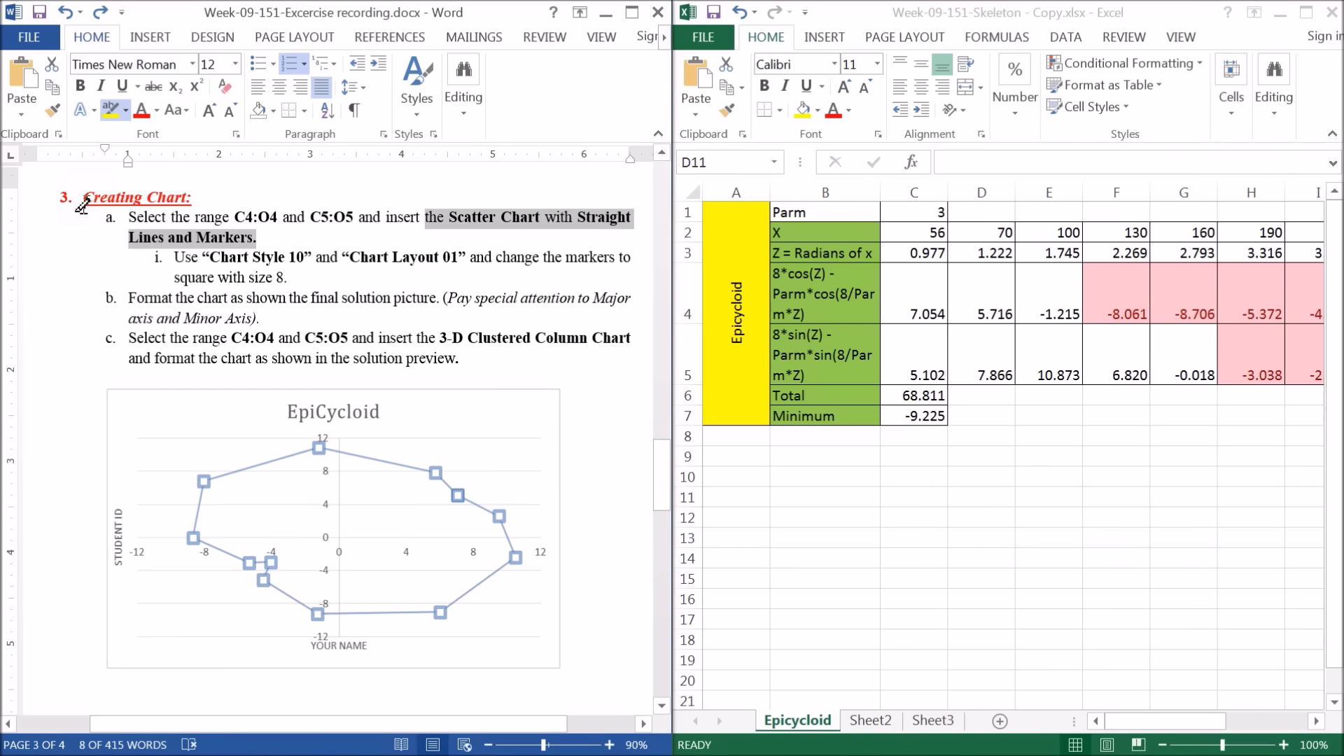
{"action": "left_click_drag", "start_coordinate": [84, 203], "coordinate": [191, 198]}
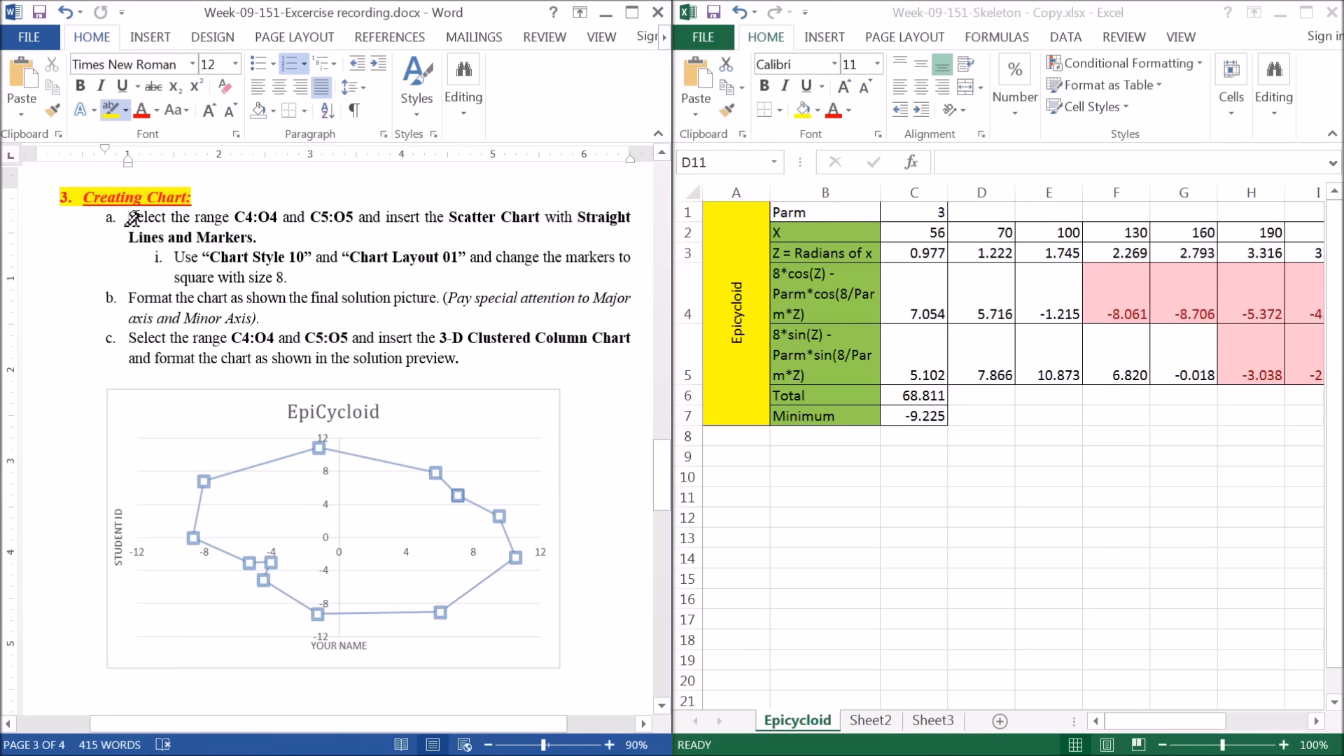
{"action": "left_click_drag", "start_coordinate": [132, 219], "coordinate": [283, 216]}
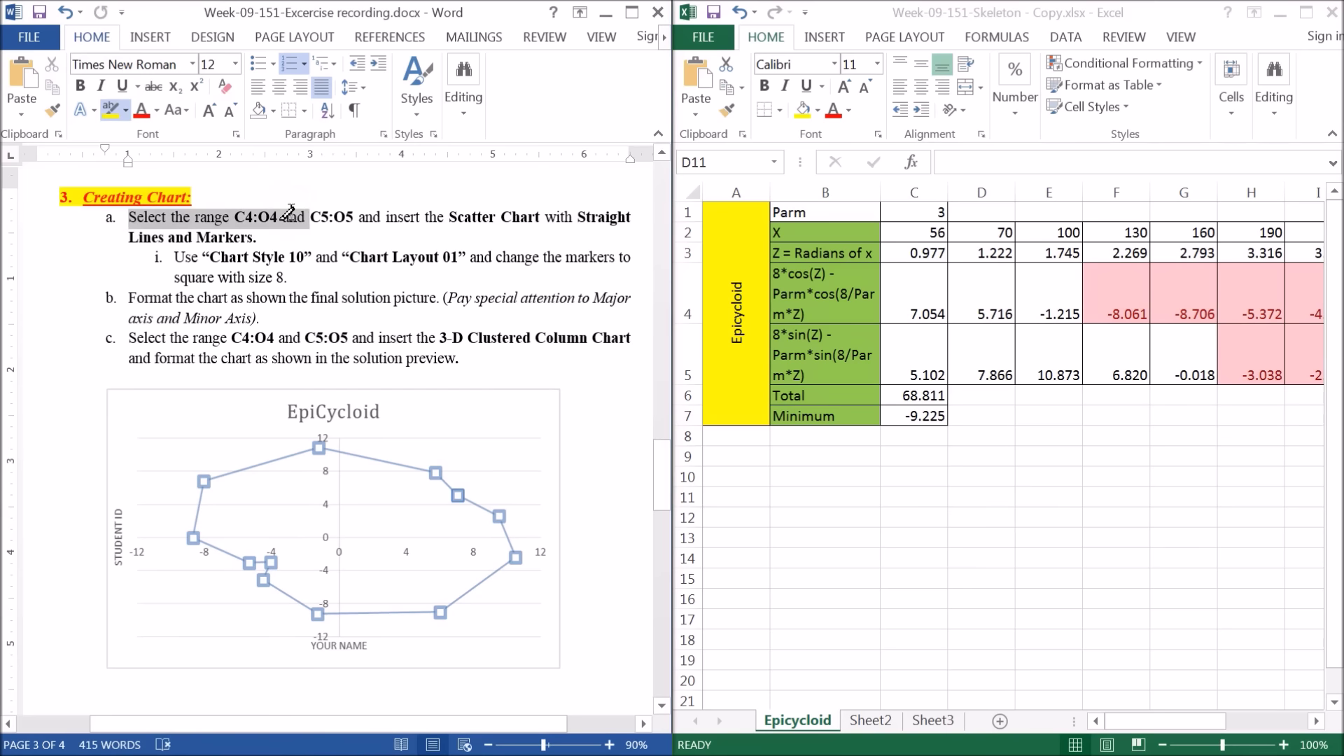
{"action": "left_click_drag", "start_coordinate": [284, 217], "coordinate": [356, 223]}
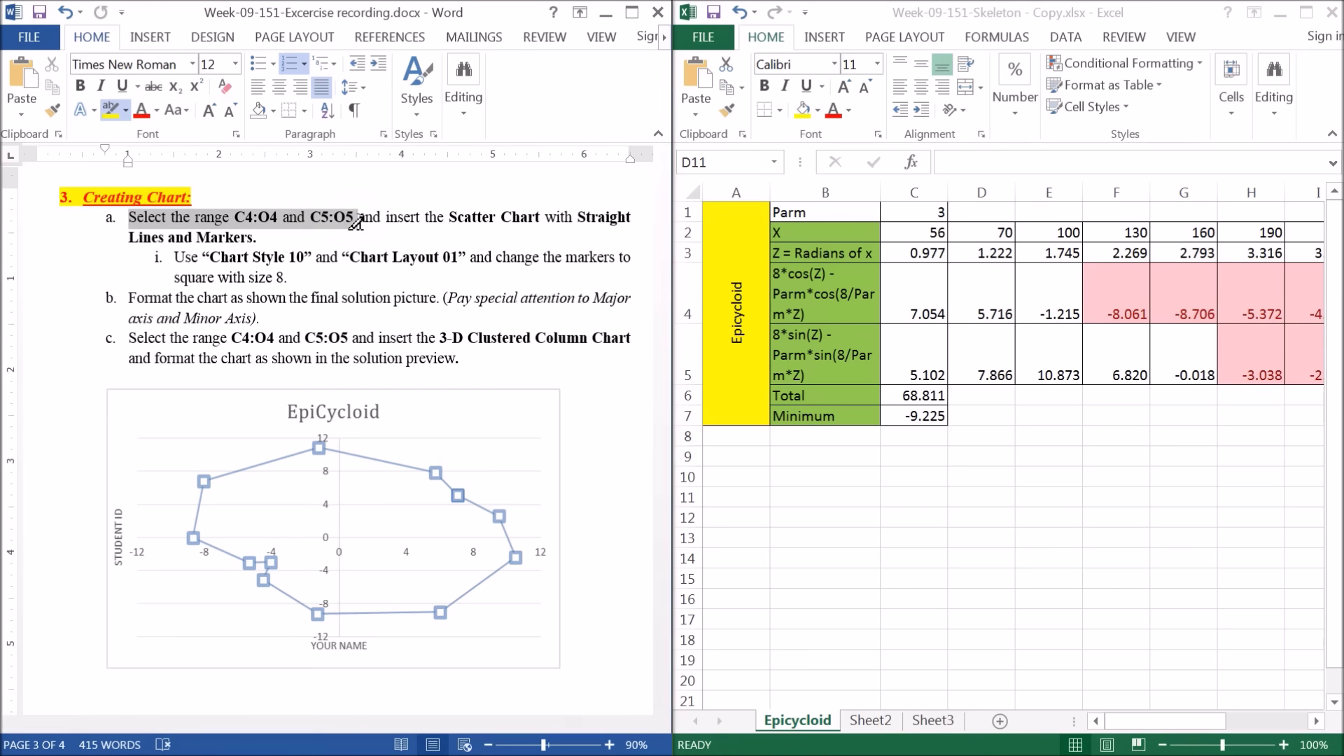
{"action": "left_click_drag", "start_coordinate": [356, 222], "coordinate": [632, 225]}
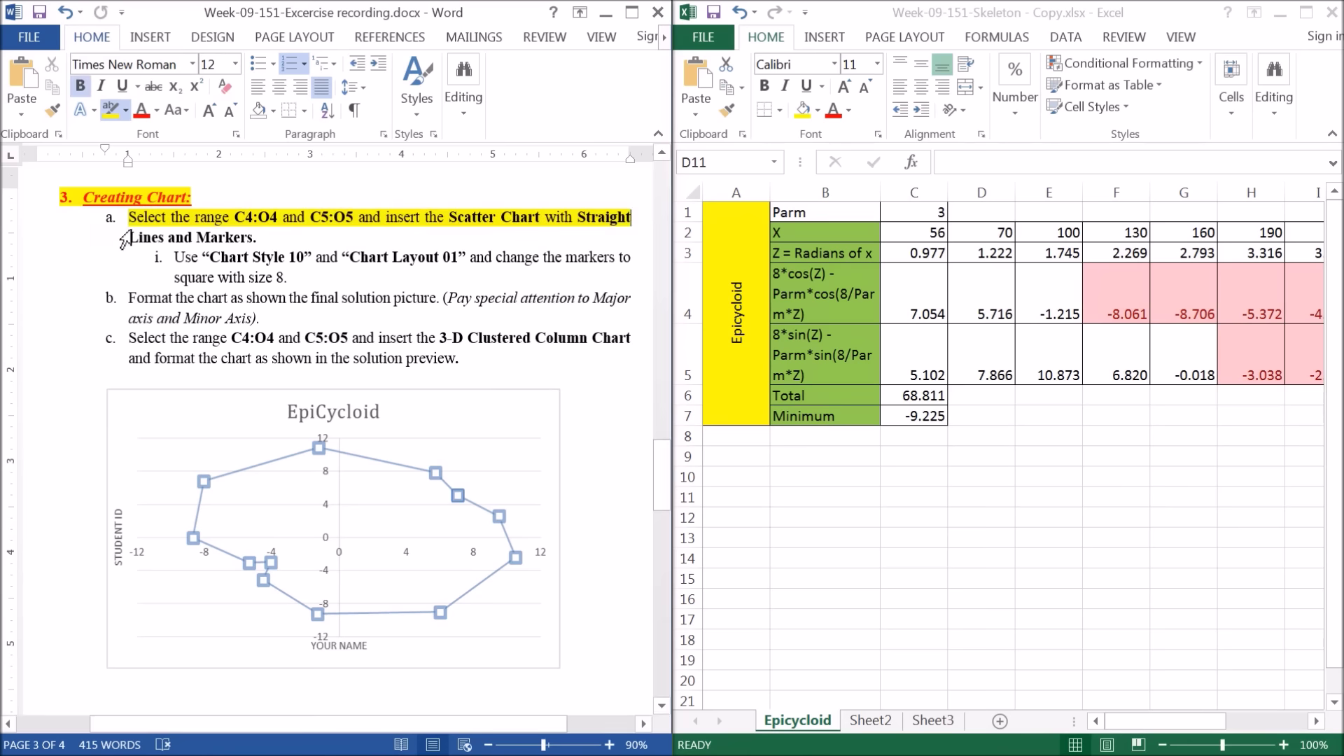
{"action": "left_click_drag", "start_coordinate": [126, 238], "coordinate": [260, 240]}
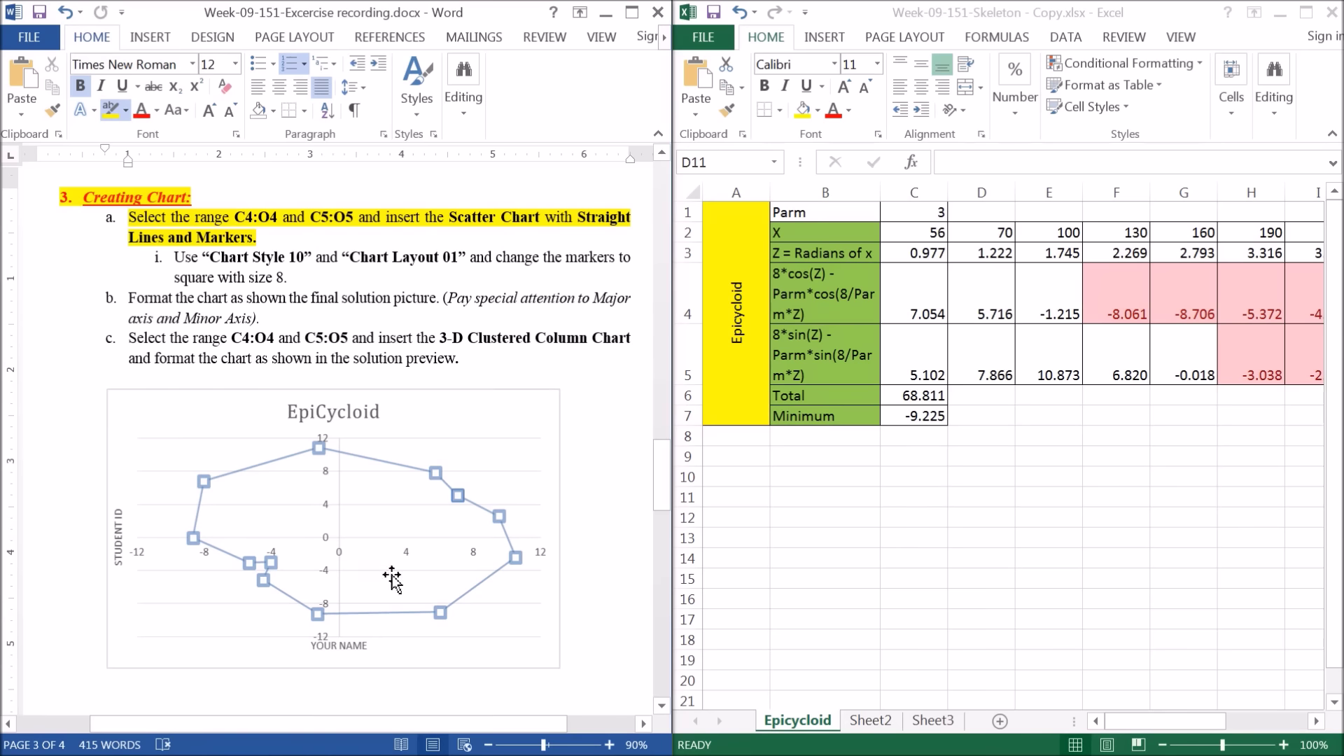
{"action": "left_click", "coordinate": [885, 490]}
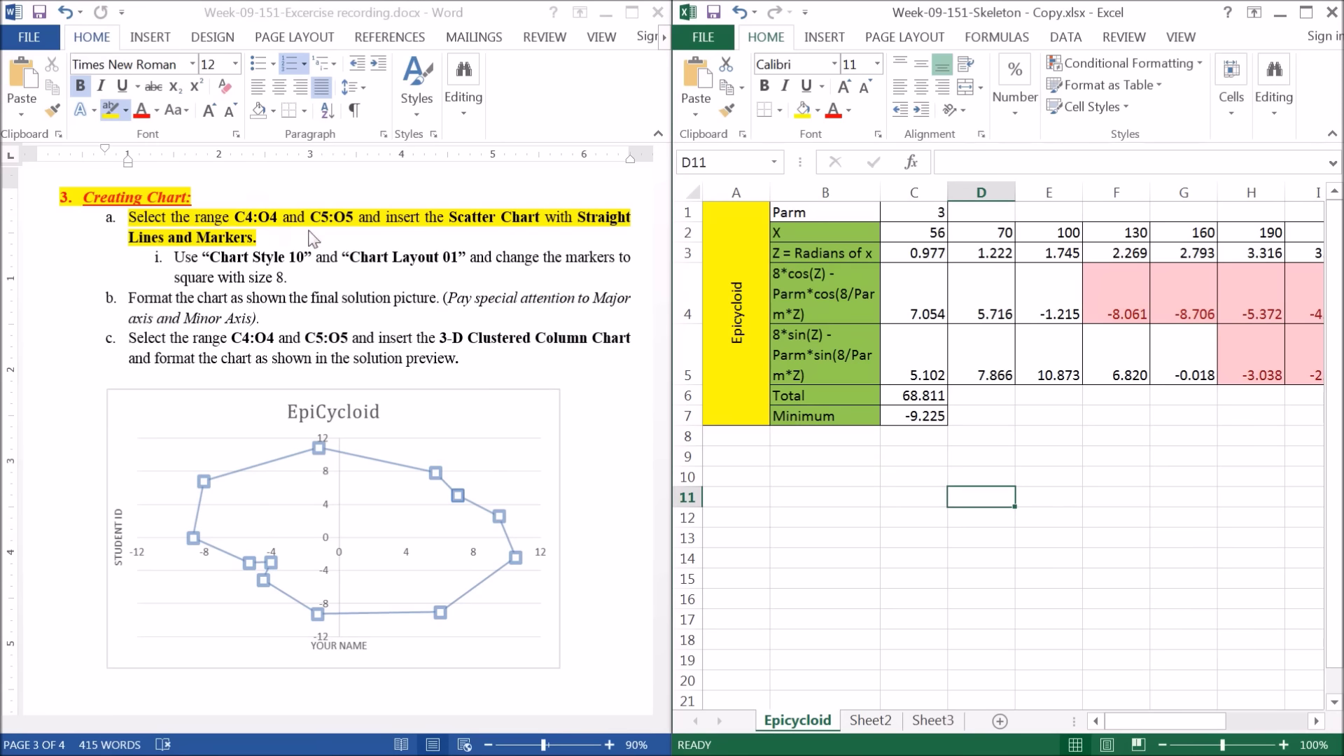
{"action": "left_click", "coordinate": [1040, 397]}
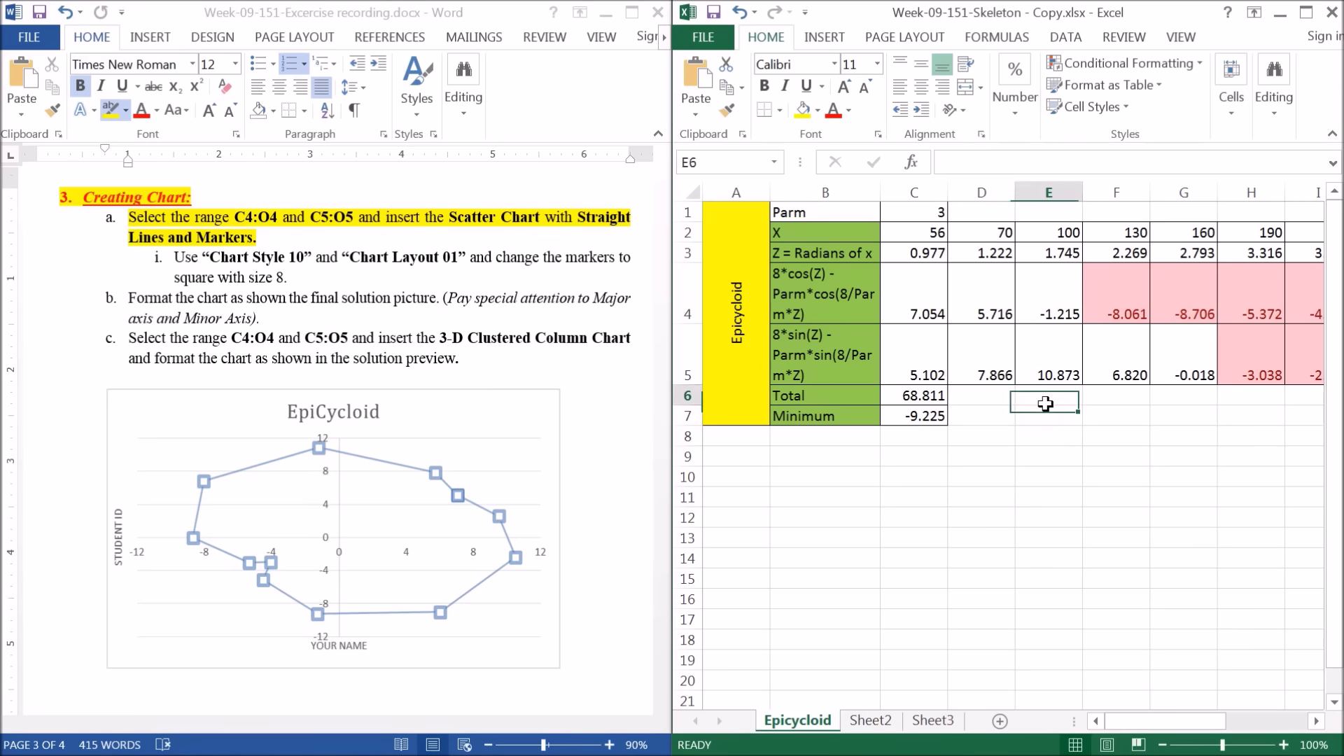
Select C4:O4 and add C5:O5 to the selection
{"action": "left_click", "coordinate": [910, 293]}
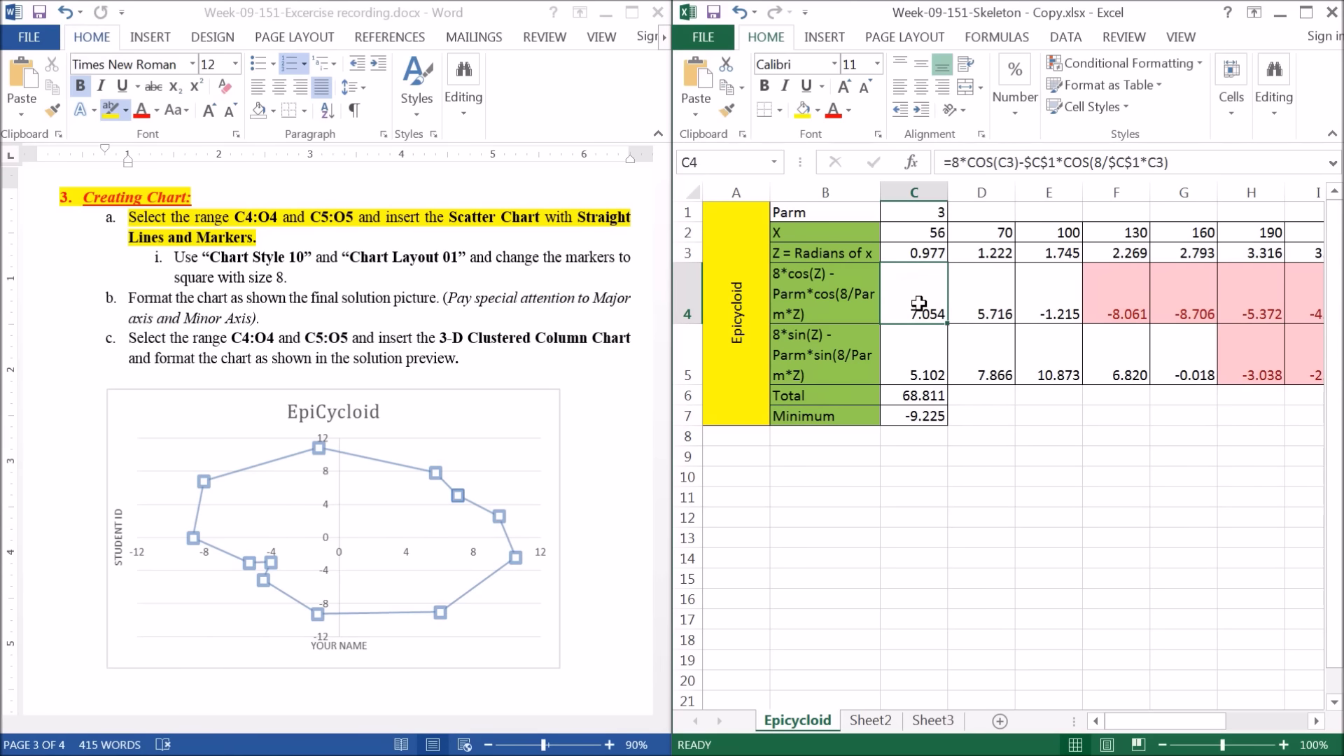
{"action": "left_click_drag", "start_coordinate": [918, 303], "coordinate": [1340, 303]}
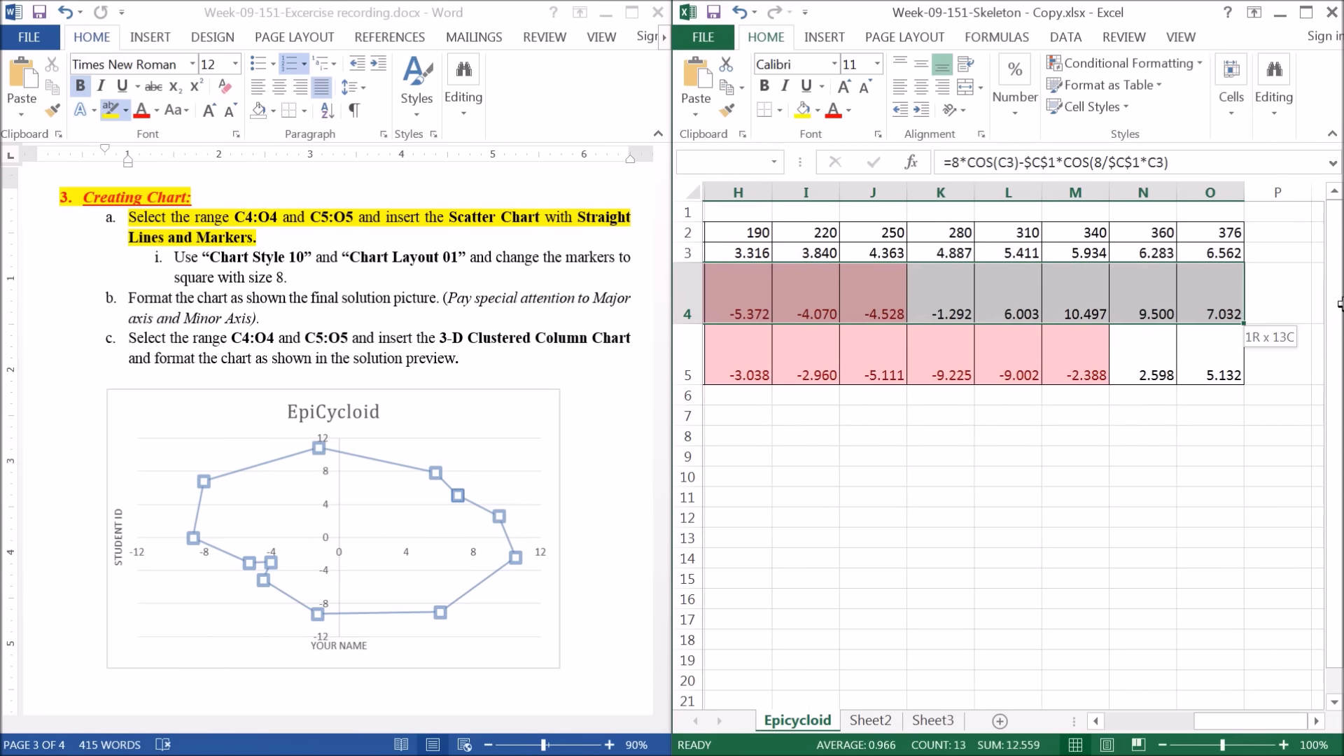
{"action": "left_click_drag", "start_coordinate": [1340, 303], "coordinate": [1216, 308]}
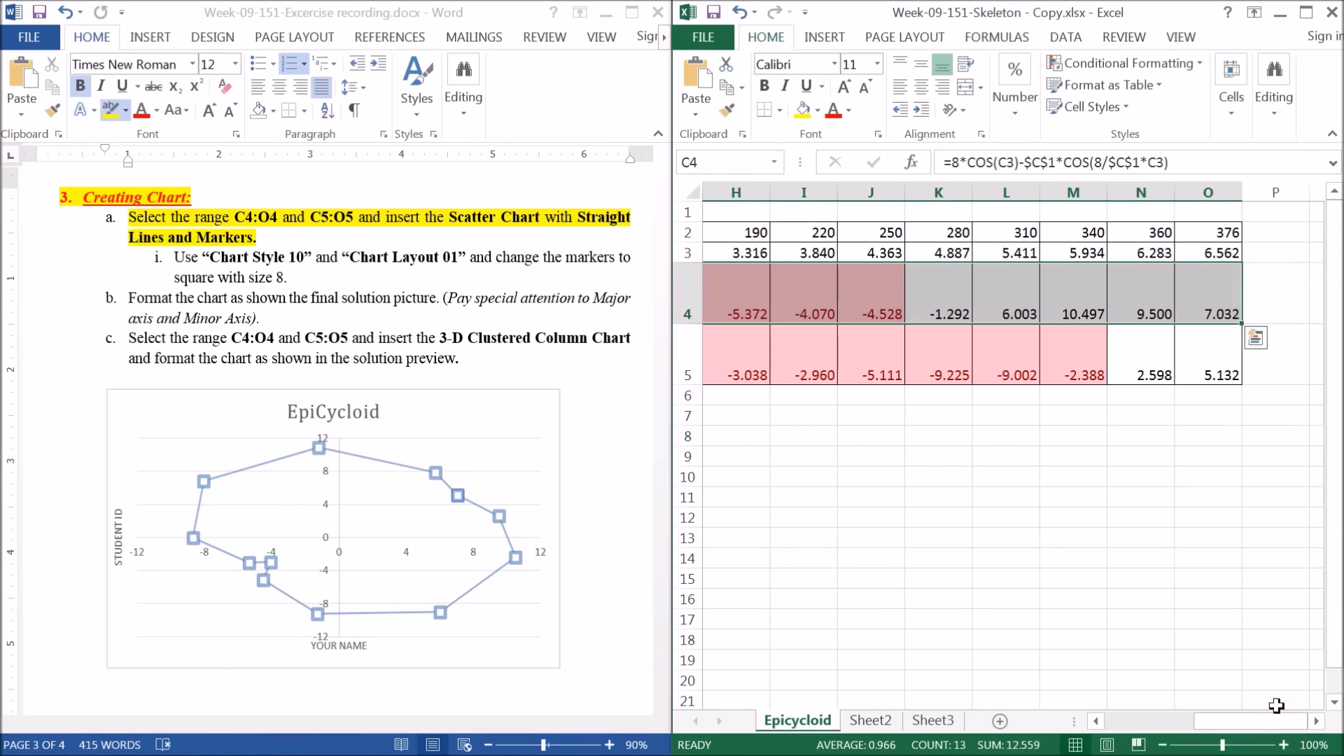
{"action": "left_click_drag", "start_coordinate": [1260, 721], "coordinate": [1162, 721]}
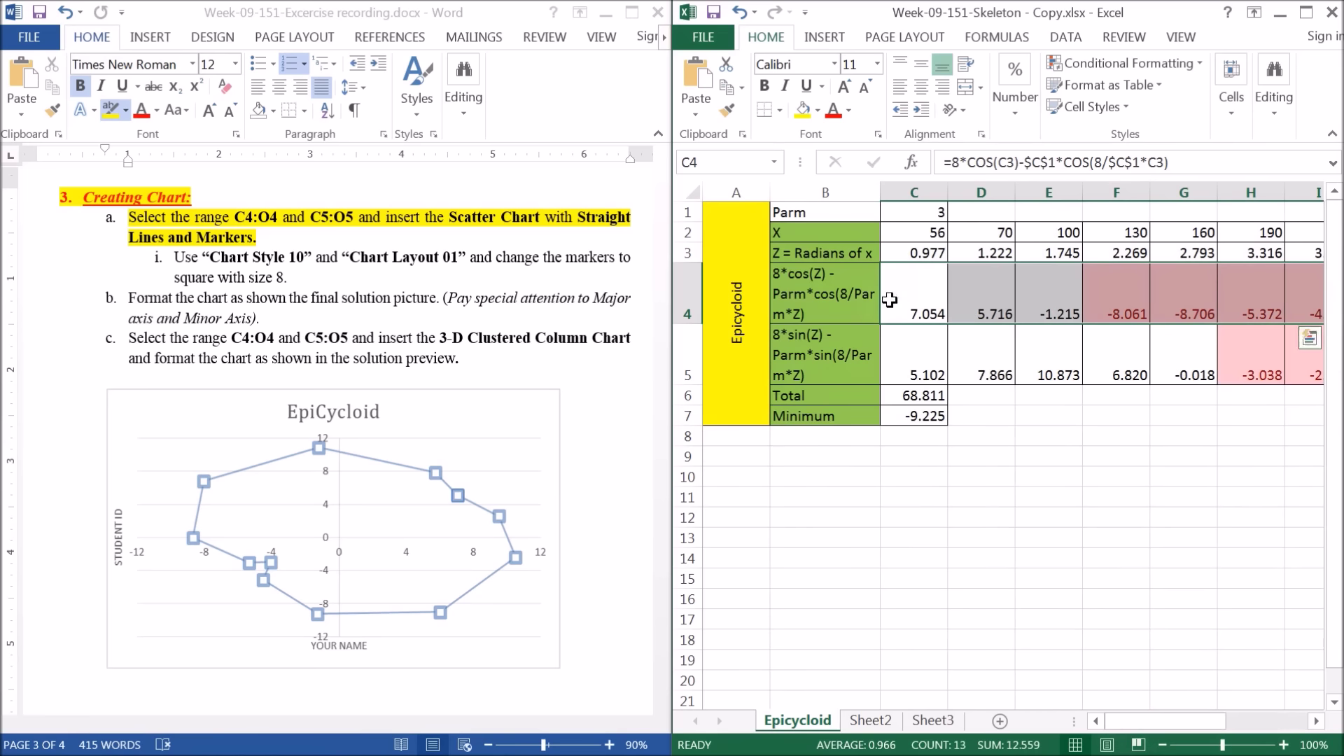
{"action": "mouse_move", "coordinate": [924, 350]}
{"action": "left_mouse_down", "text": "ctrl"}
{"action": "mouse_move", "coordinate": [1340, 366]}
{"action": "mouse_move", "coordinate": [1181, 358]}
{"action": "left_mouse_up", "text": "ctrl"}
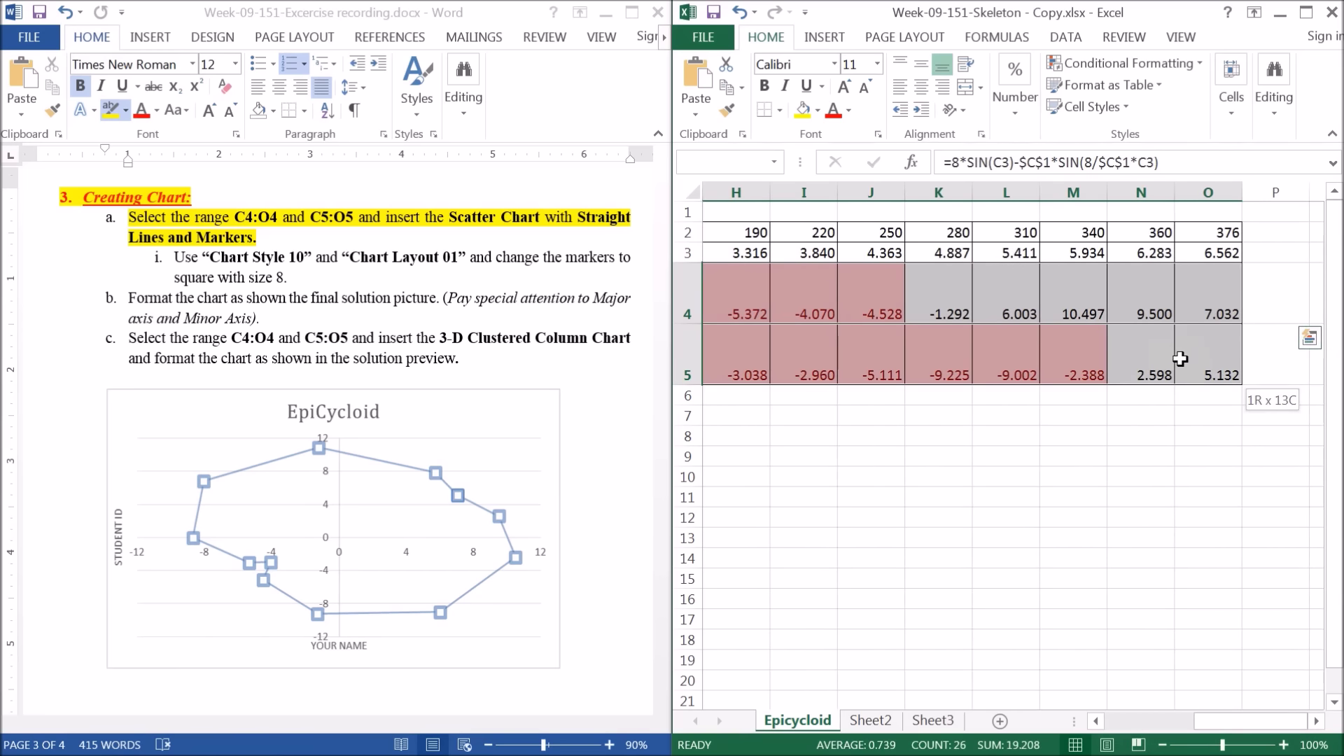
{"action": "mouse_move", "coordinate": [1230, 691]}
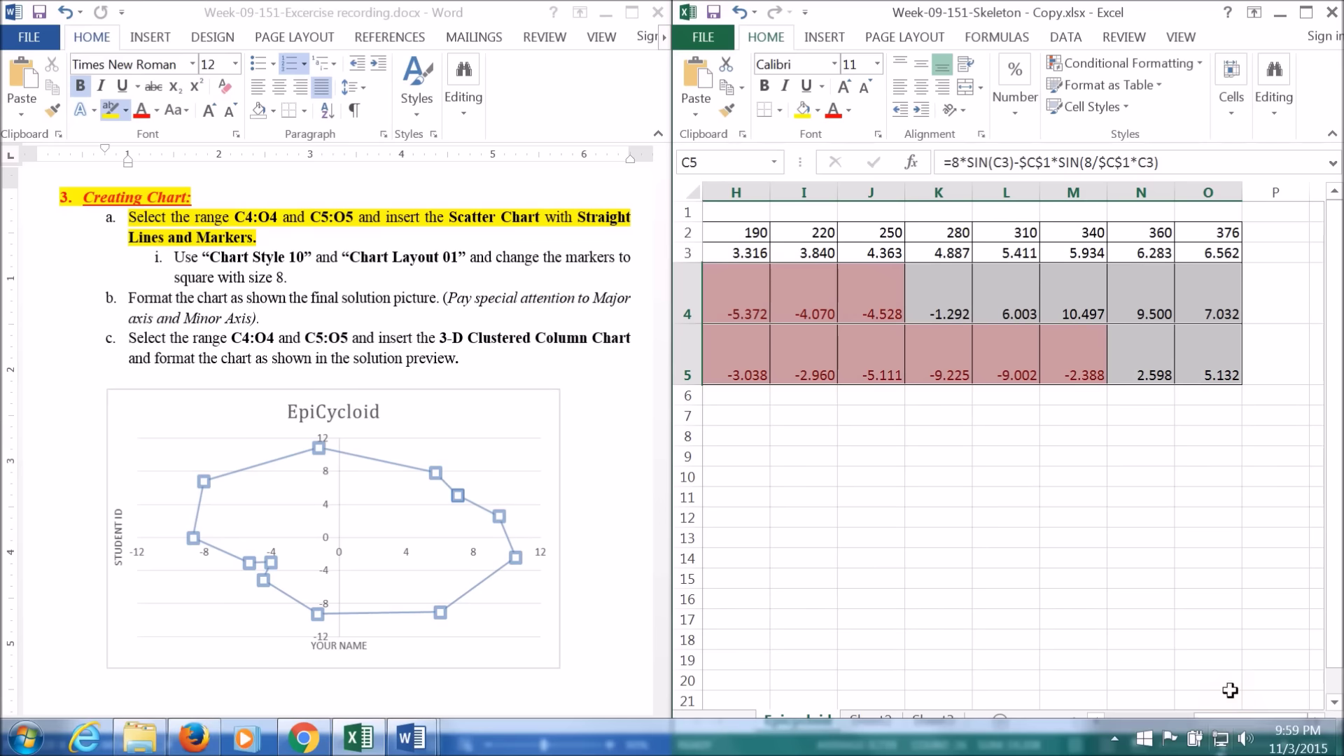
{"action": "left_click_drag", "start_coordinate": [1230, 721], "coordinate": [1141, 721]}
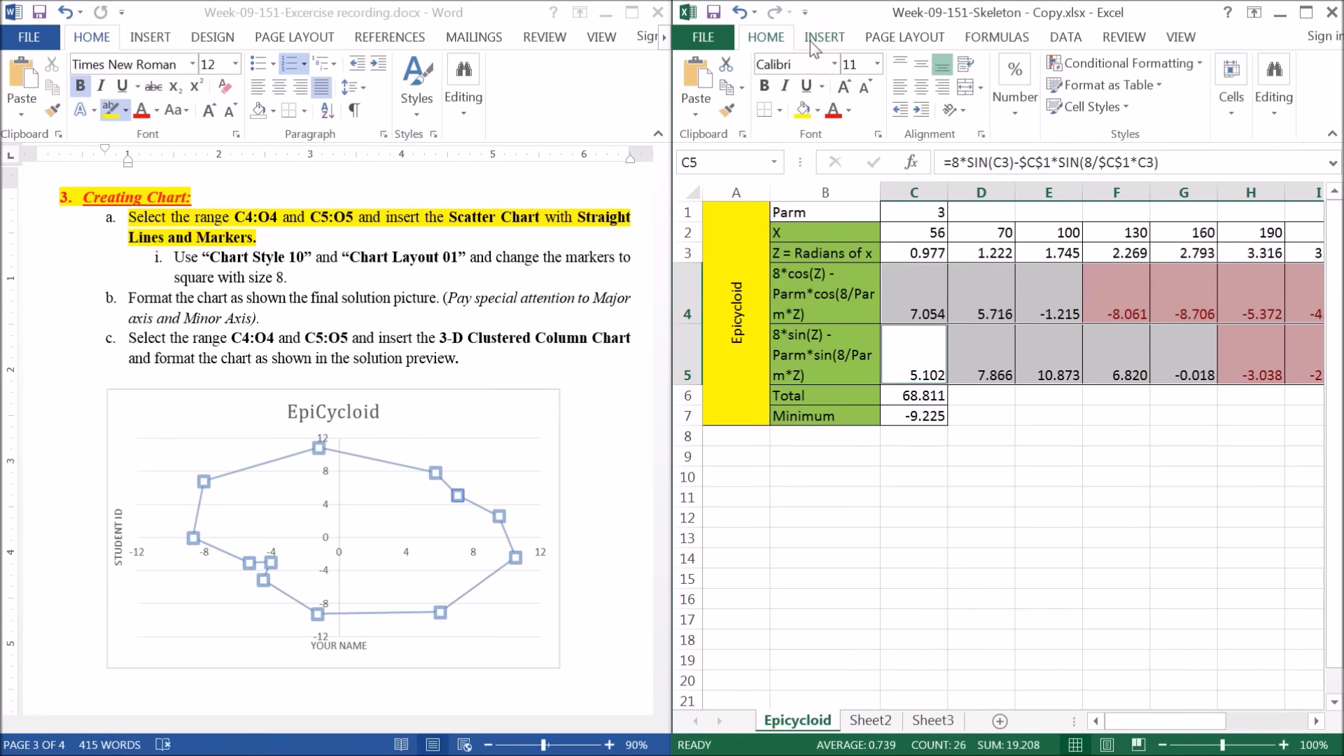
Open the Insert Chart dialog from the INSERT tab
{"action": "left_click", "coordinate": [824, 37]}
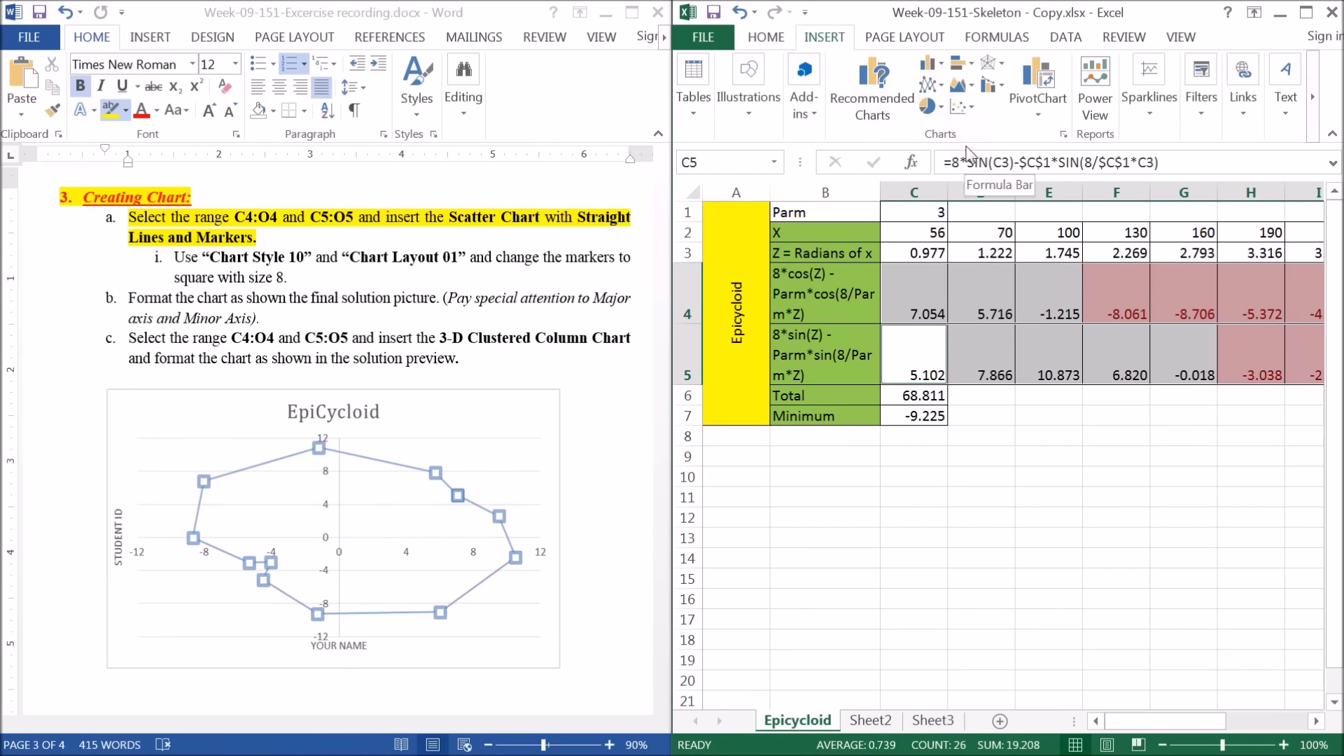
{"action": "key", "text": "super"}
{"action": "key", "text": "super"}
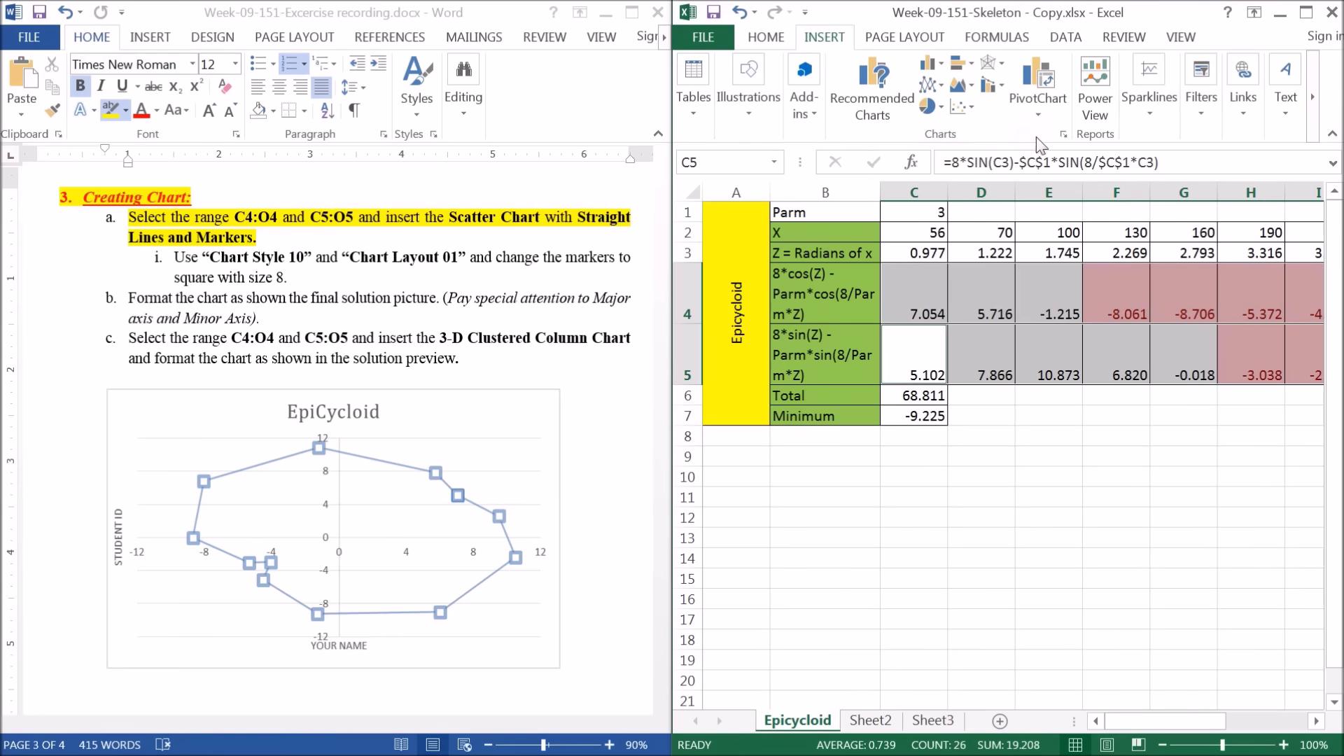
{"action": "left_click", "coordinate": [1062, 133]}
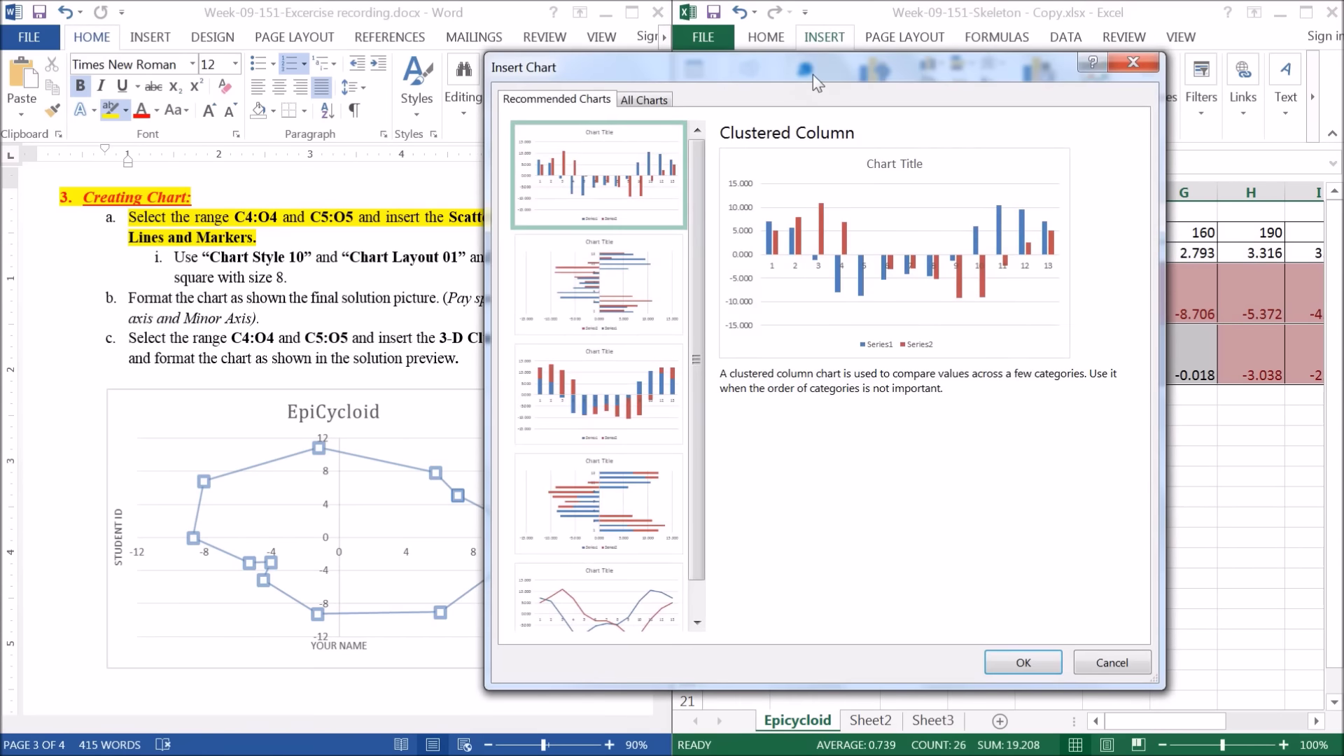
Insert an X Y (Scatter) chart of type Scatter with Straight Lines and Markers from All Charts
{"action": "left_click_drag", "start_coordinate": [813, 74], "coordinate": [674, 73]}
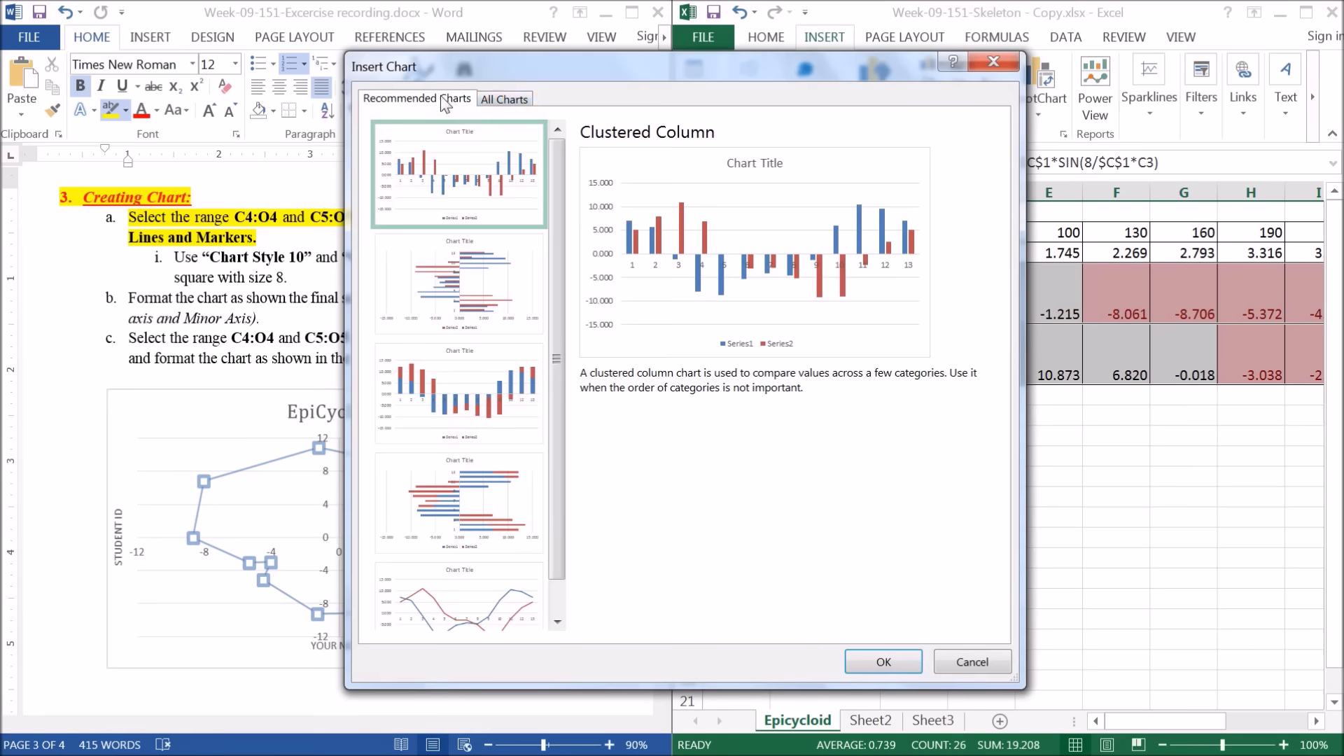
{"action": "left_click", "coordinate": [509, 101]}
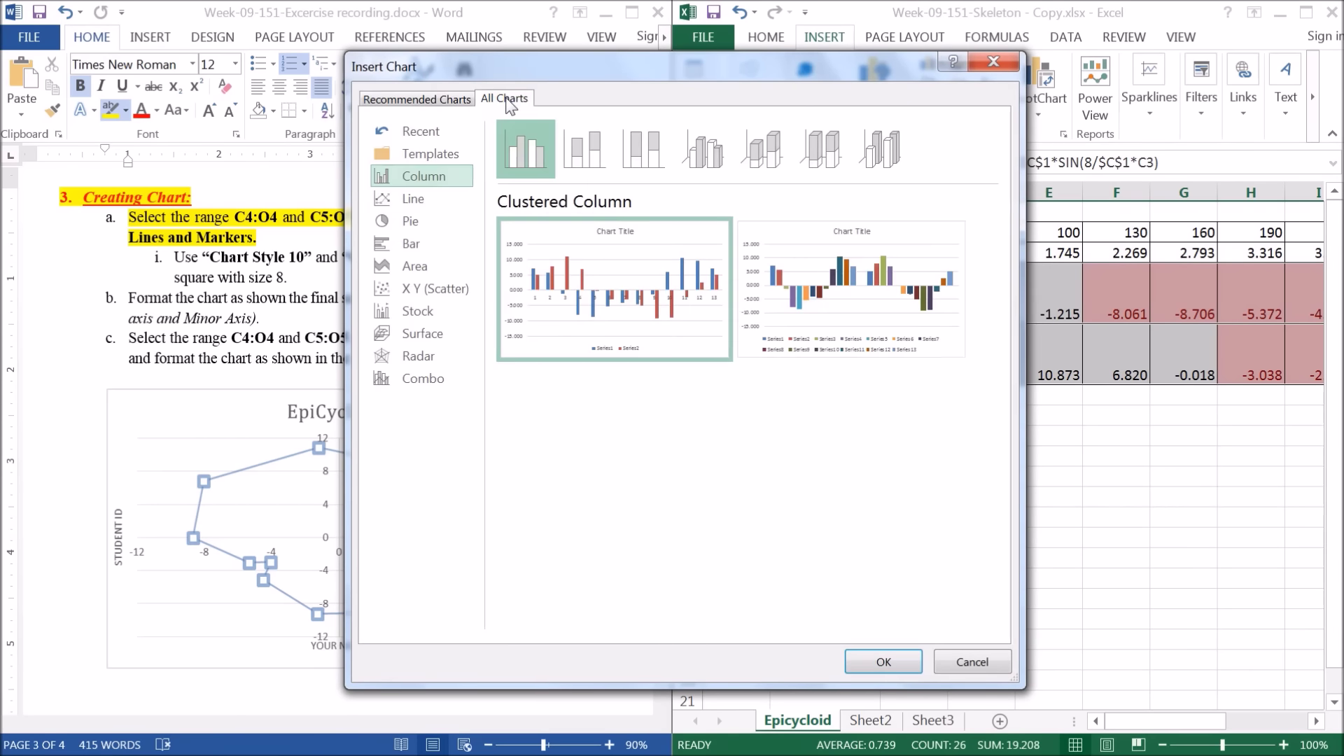
{"action": "left_click_drag", "start_coordinate": [507, 70], "coordinate": [842, 78]}
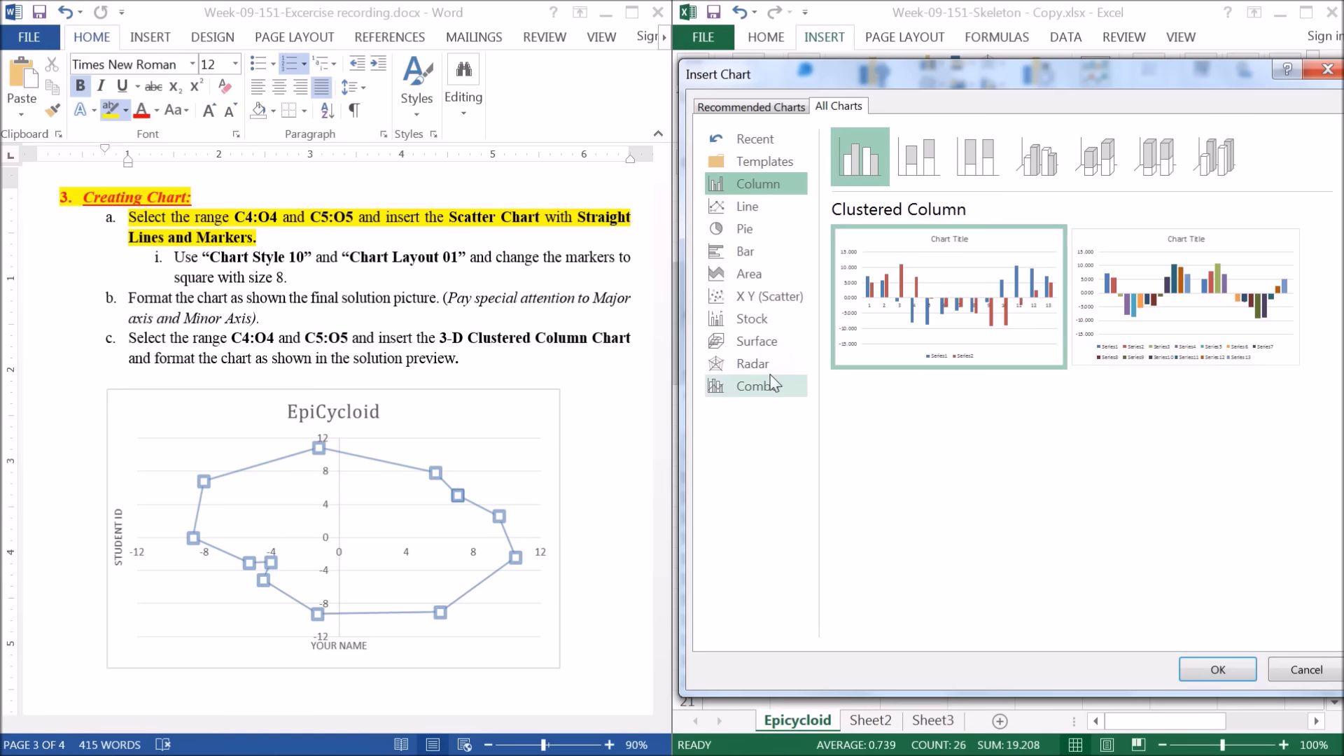
{"action": "left_click", "coordinate": [773, 301]}
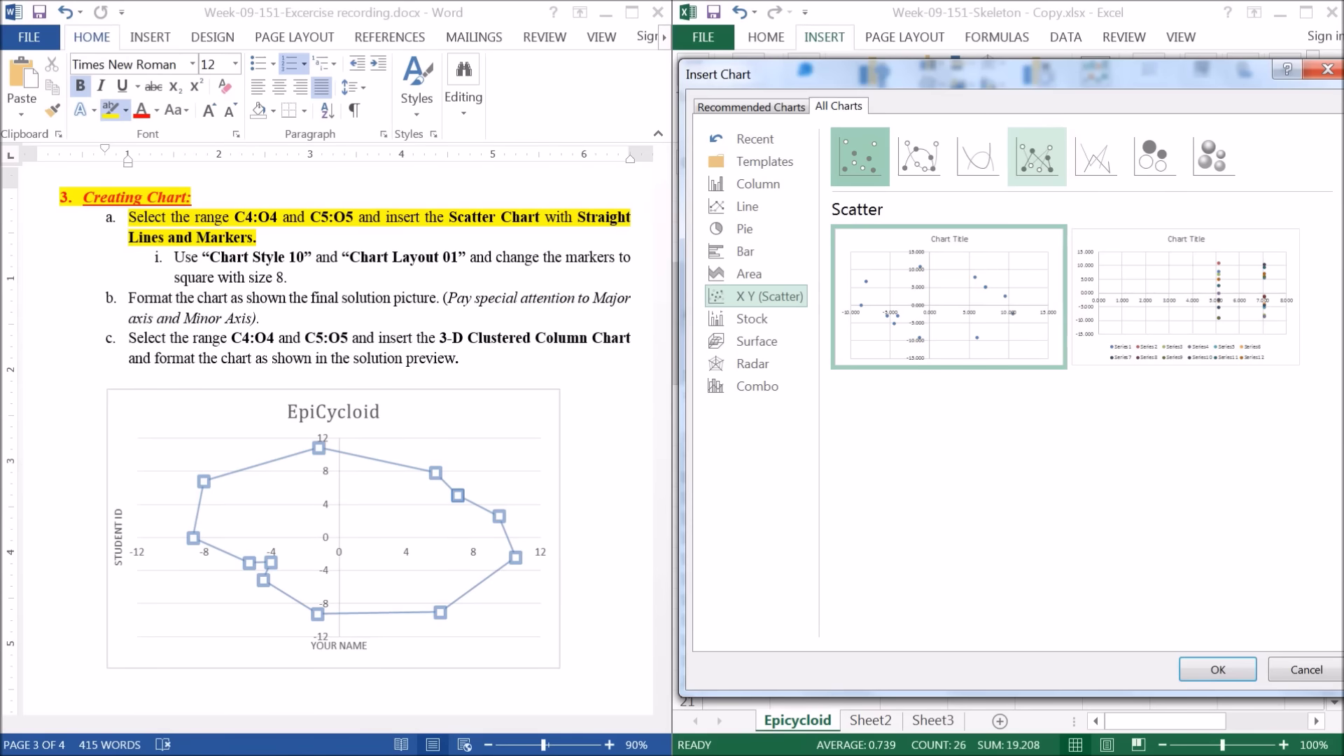
{"action": "left_click", "coordinate": [1046, 157]}
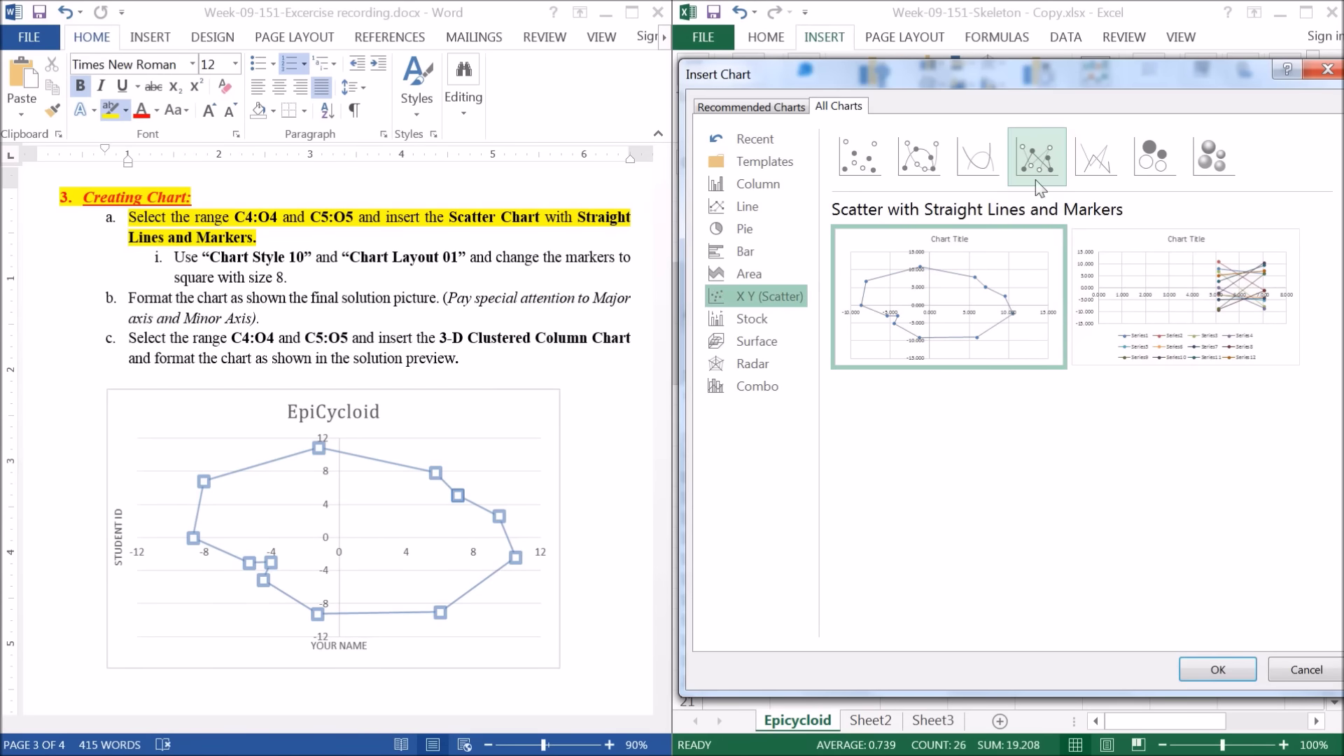
{"action": "left_click", "coordinate": [1207, 670]}
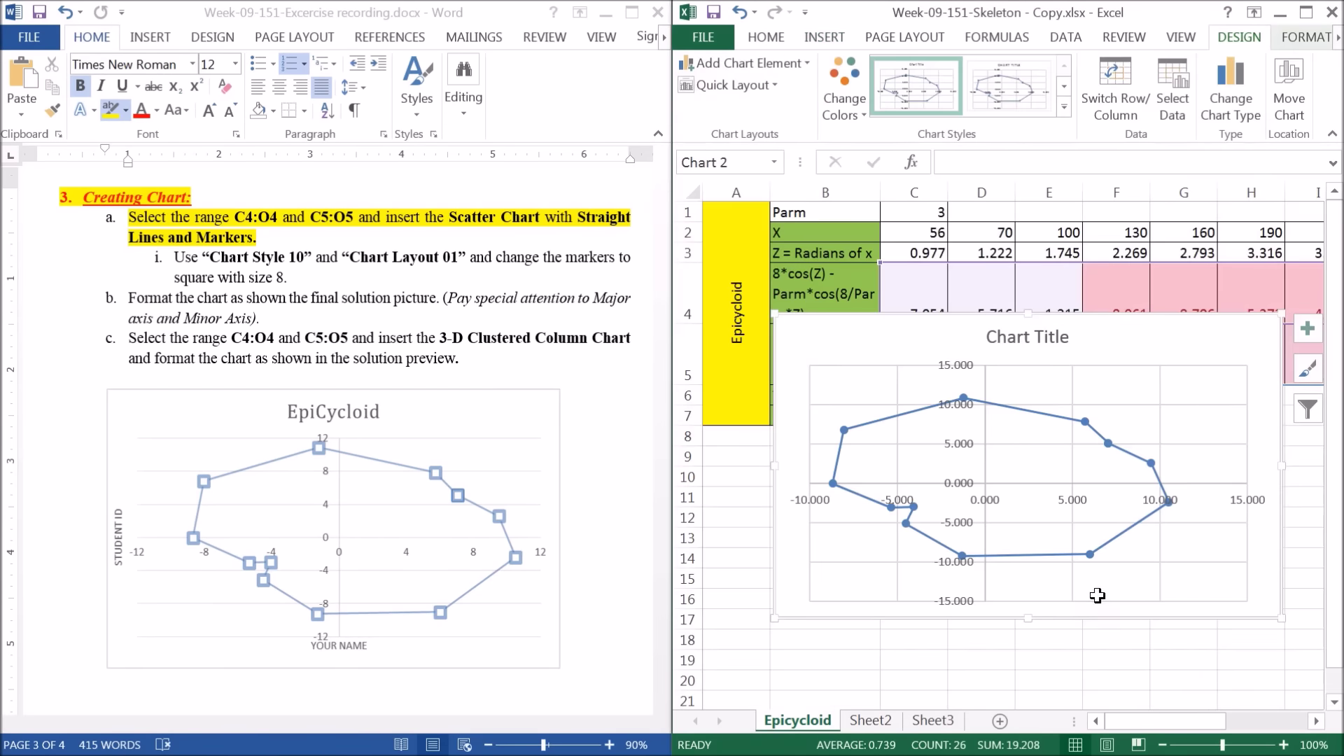
Move the scatter chart below data rows 4–7
{"action": "scroll", "coordinate": [1124, 430], "scroll_direction": "down", "scroll_amount": 2}
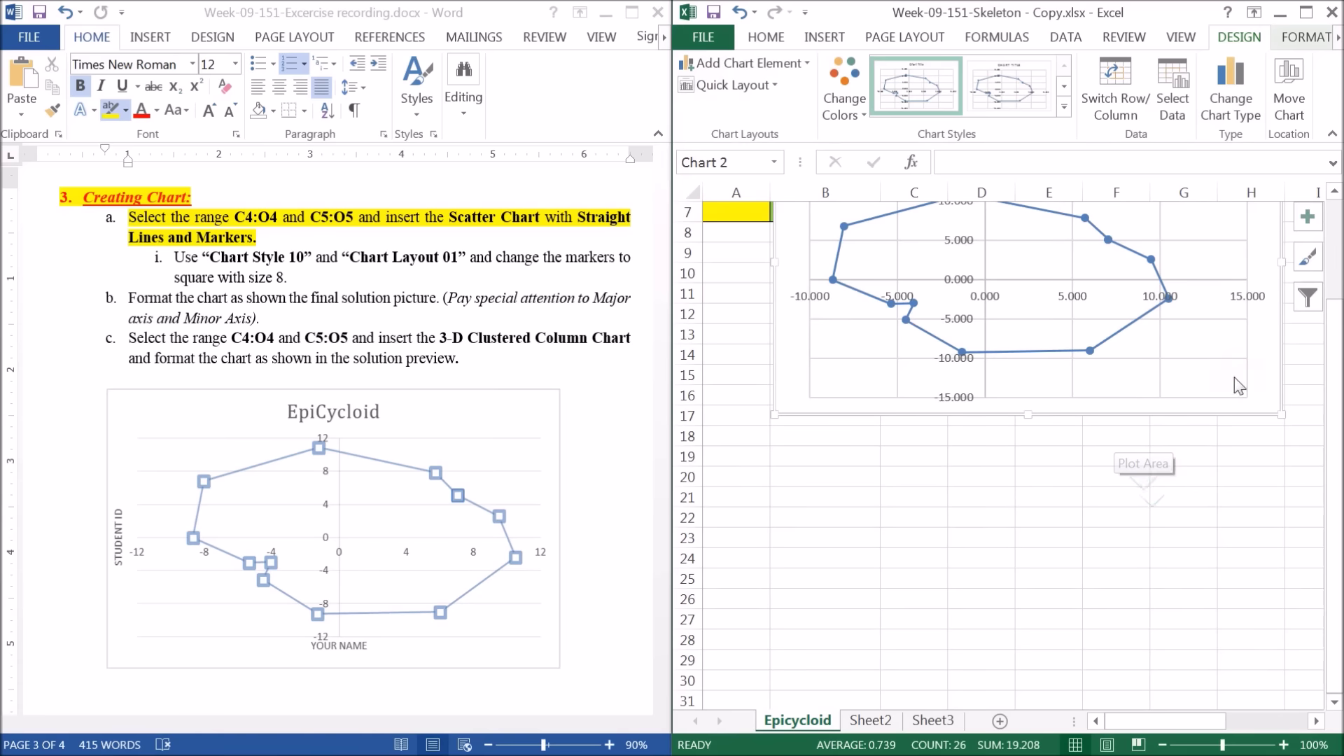
{"action": "scroll", "coordinate": [1235, 382], "scroll_direction": "up", "scroll_amount": 1}
{"action": "mouse_move", "coordinate": [1220, 276]}
{"action": "left_mouse_down"}
{"action": "mouse_move", "coordinate": [1199, 410]}
{"action": "mouse_move", "coordinate": [1195, 388]}
{"action": "left_mouse_up"}
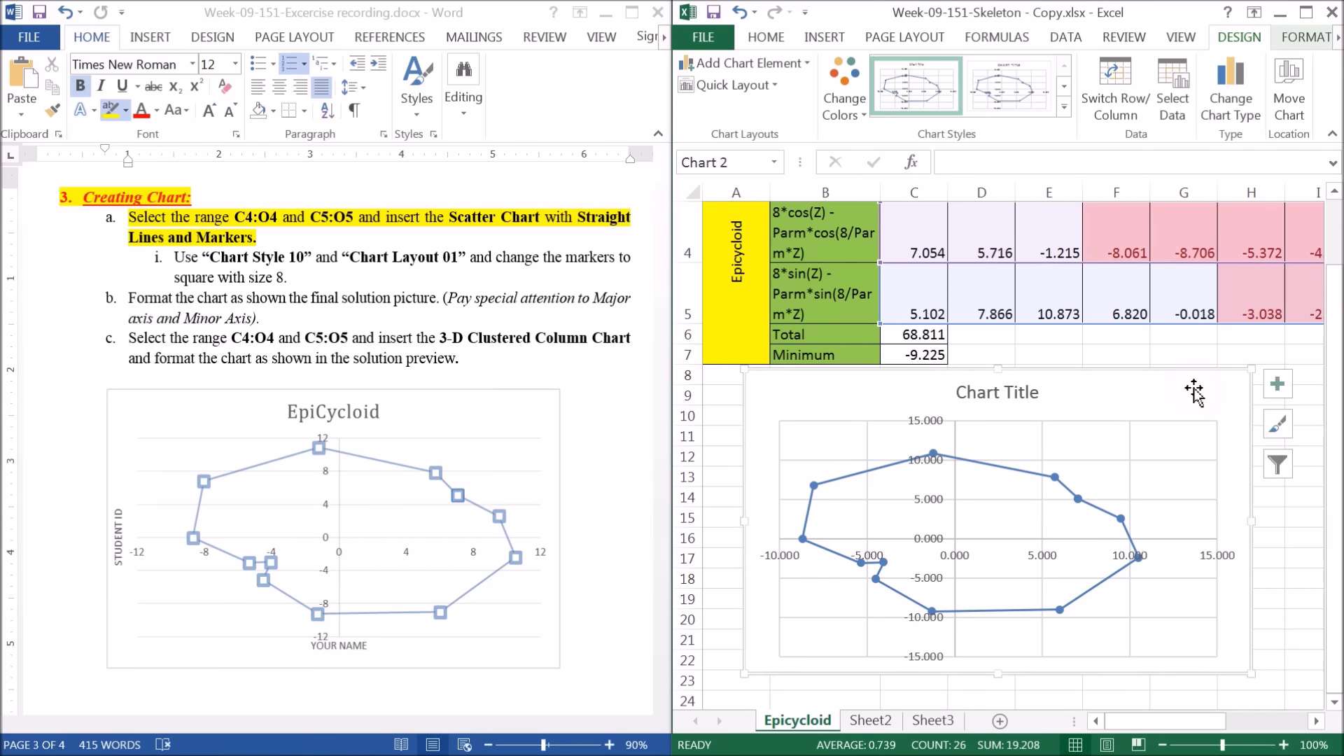
{"action": "scroll", "coordinate": [1120, 398], "scroll_direction": "down", "scroll_amount": 1}
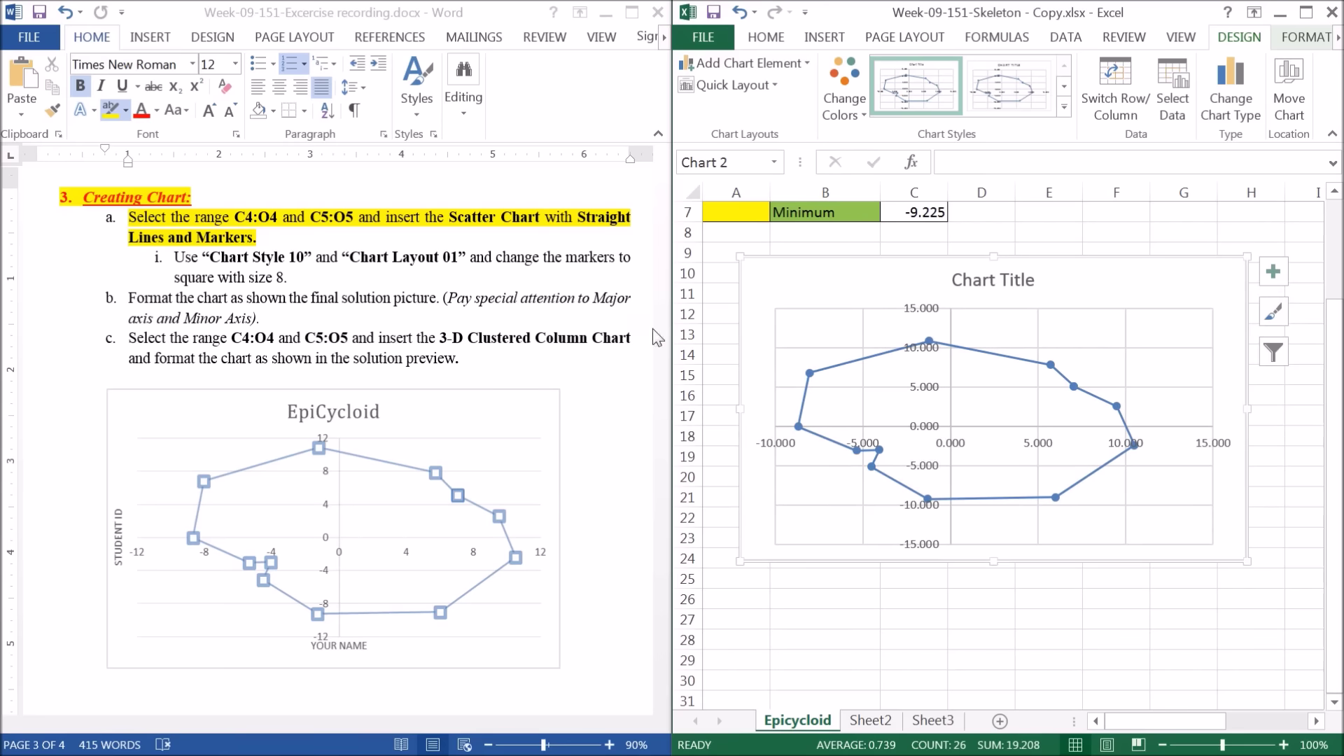
Highlight the Chart Style 10 and square size 8 instructions in Word yellow, then open Quick Layout
{"action": "left_click", "coordinate": [185, 261]}
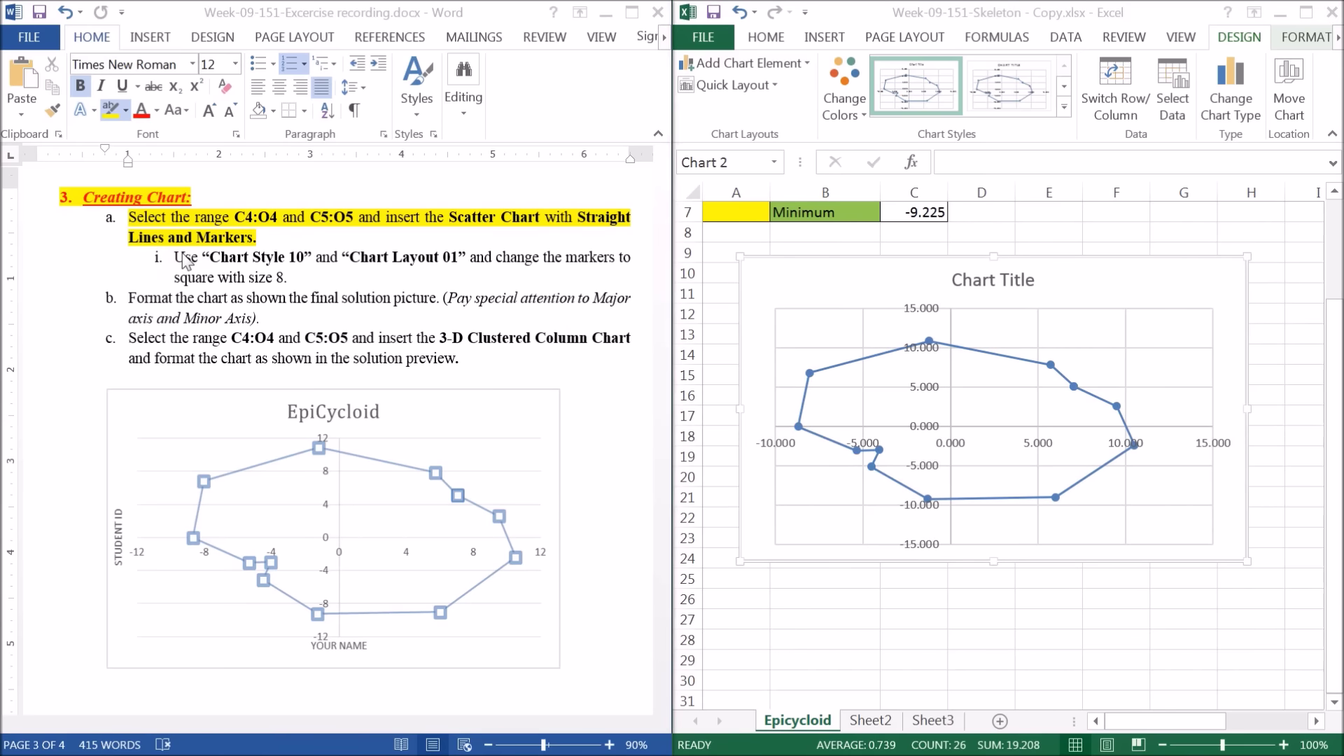
{"action": "left_click_drag", "start_coordinate": [185, 261], "coordinate": [468, 260]}
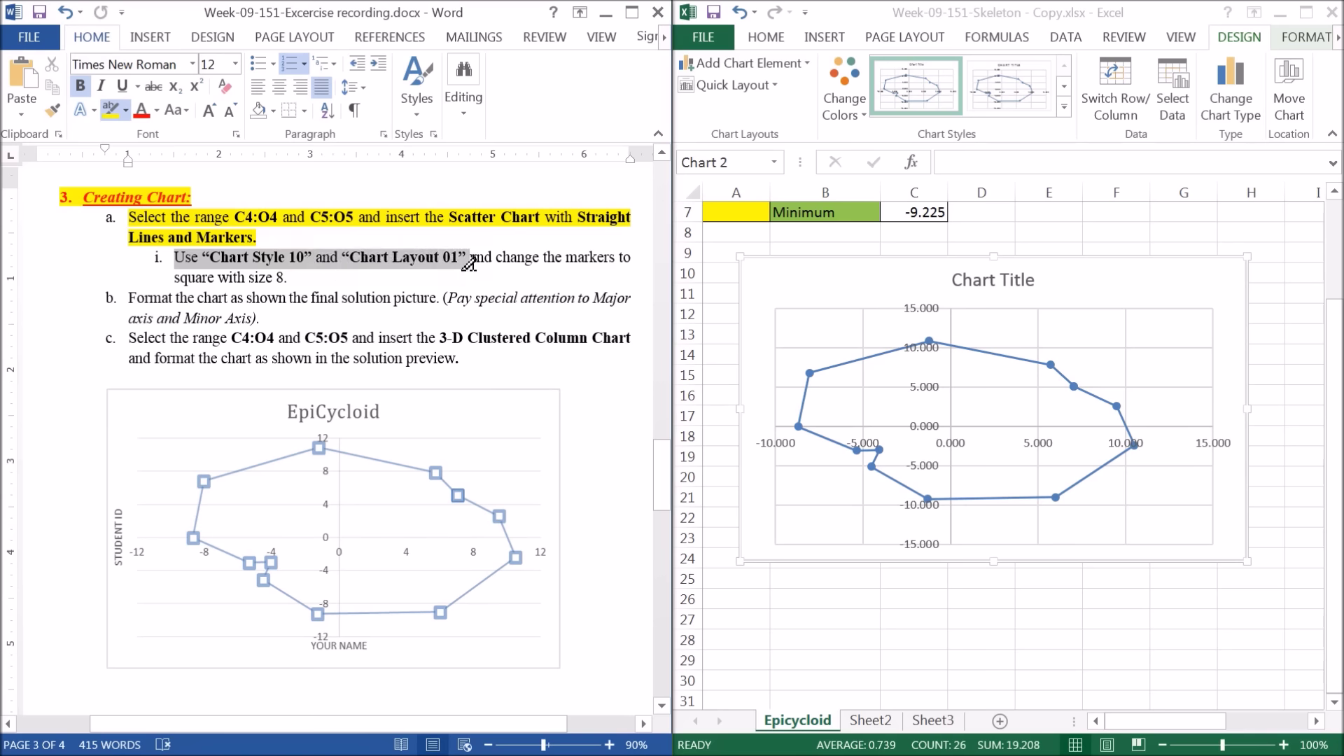
{"action": "left_click_drag", "start_coordinate": [469, 263], "coordinate": [636, 267]}
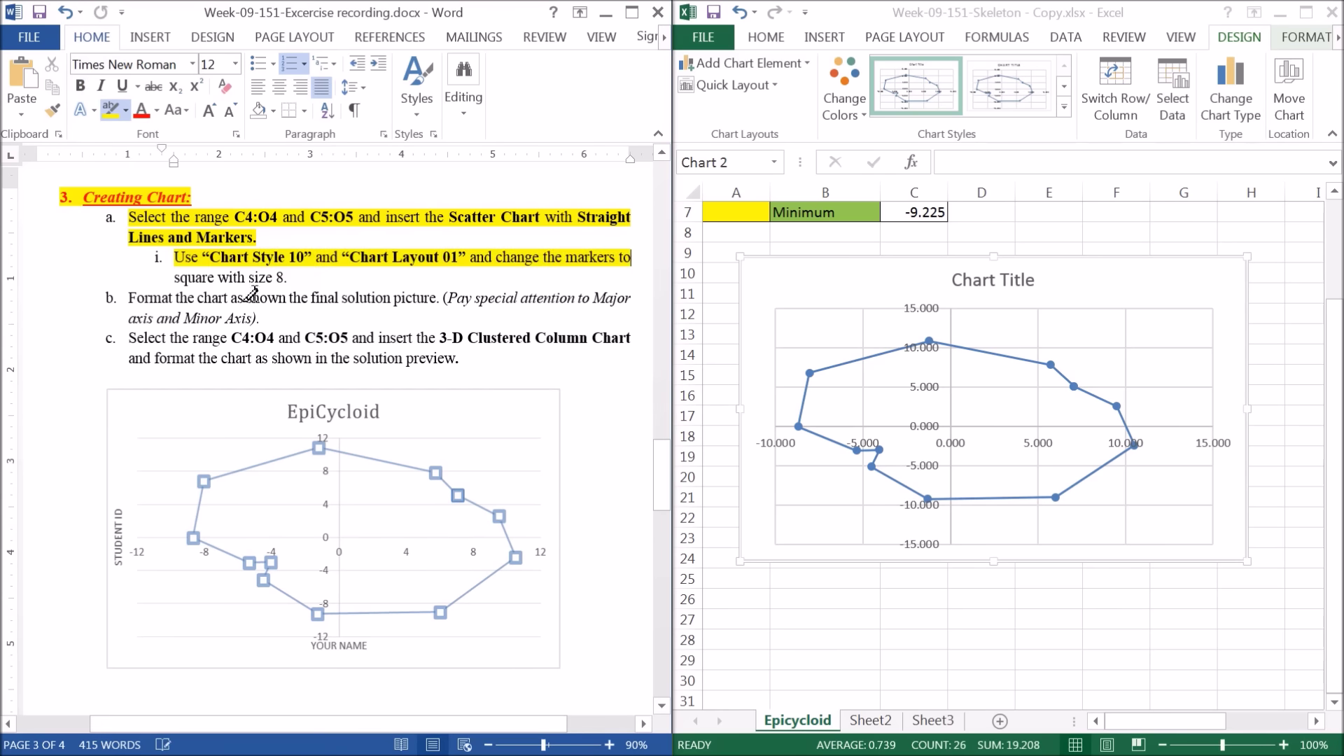
{"action": "left_click_drag", "start_coordinate": [200, 282], "coordinate": [355, 281]}
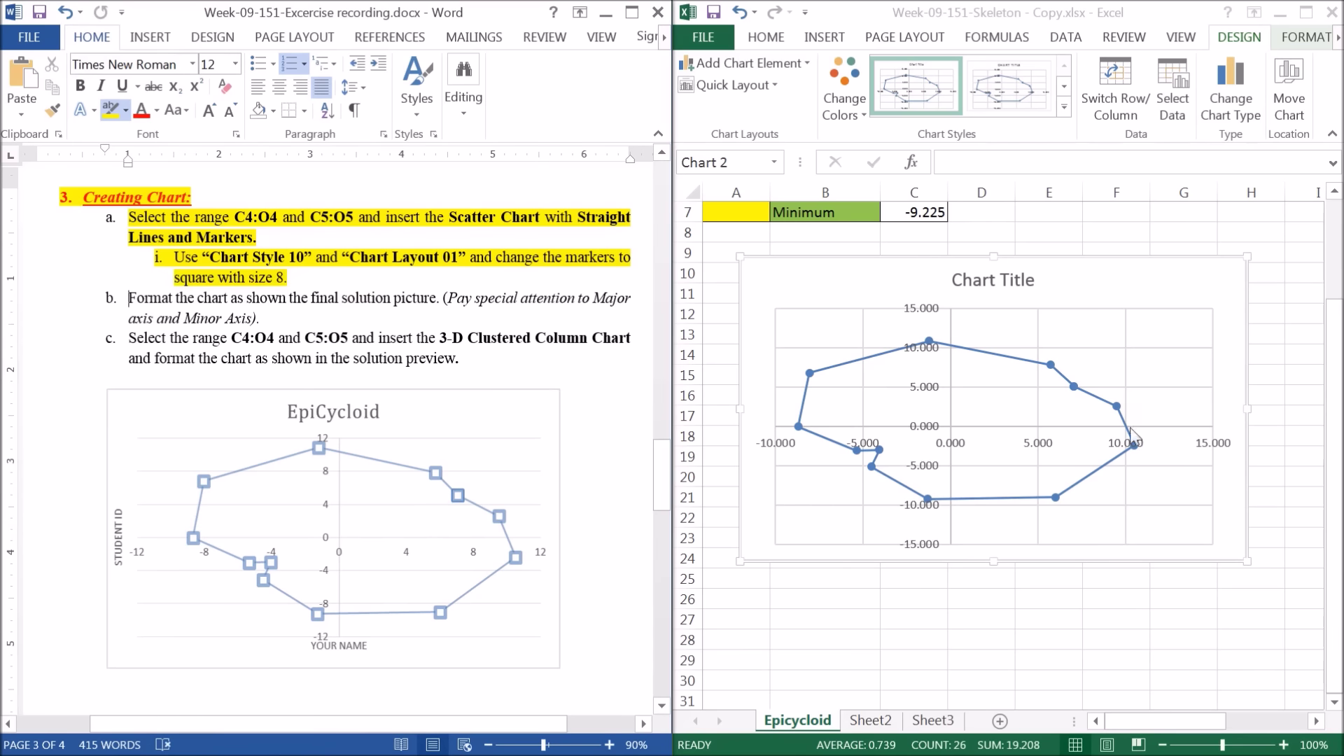
{"action": "left_click", "coordinate": [1203, 276]}
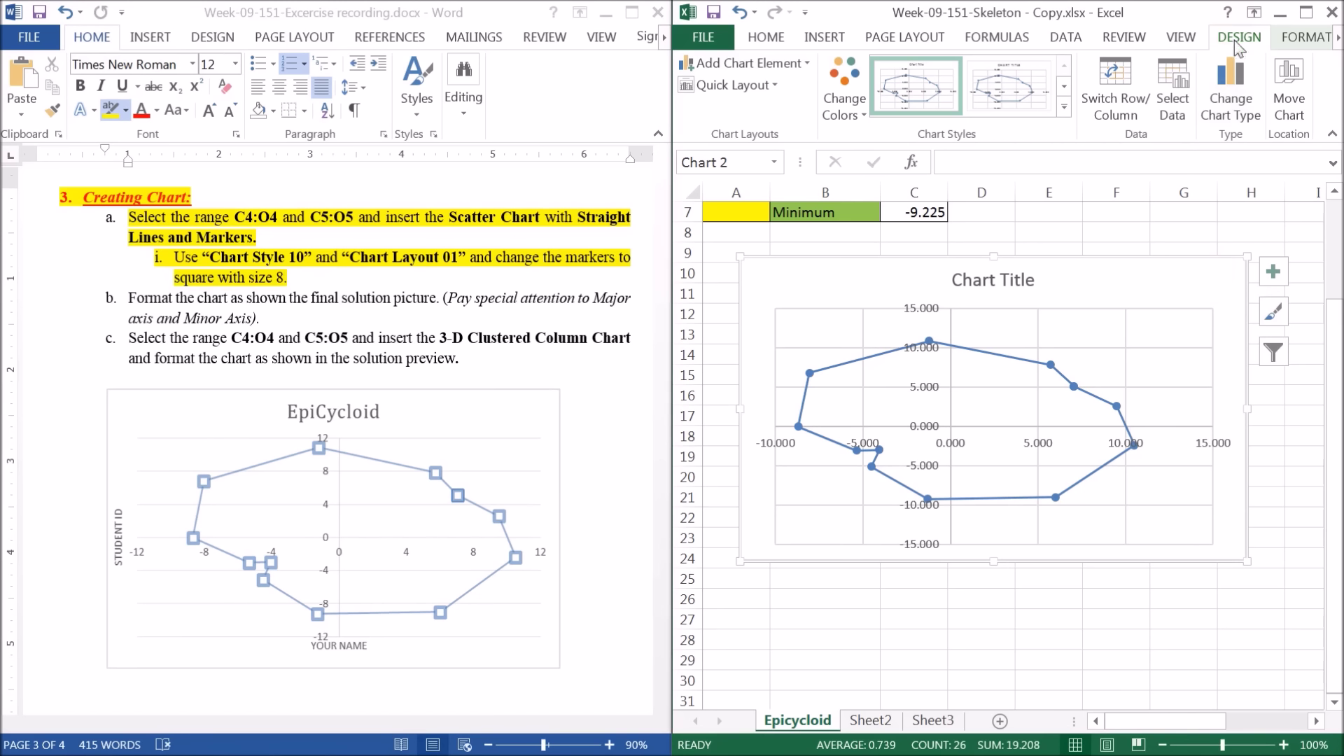
{"action": "left_click", "coordinate": [773, 87]}
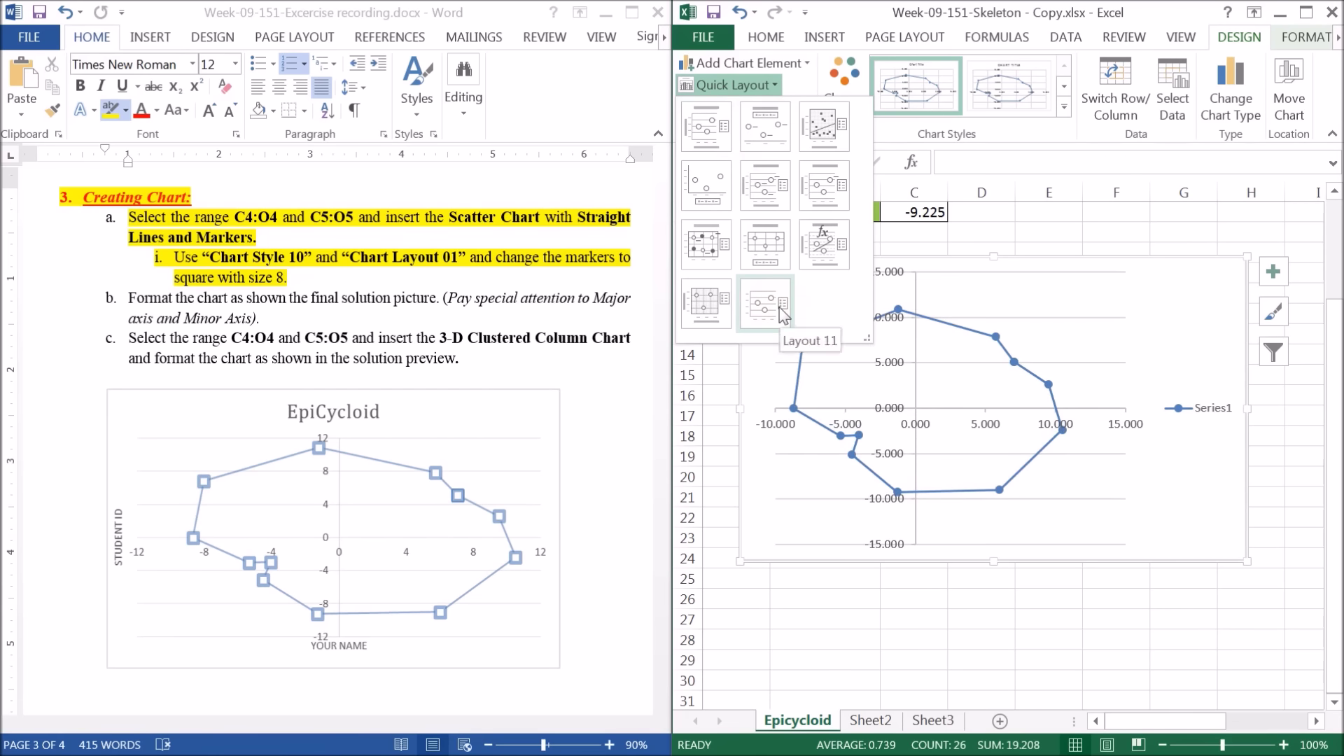
Apply Quick Layout 1 to add a chart title and axis titles
{"action": "left_click", "coordinate": [711, 131]}
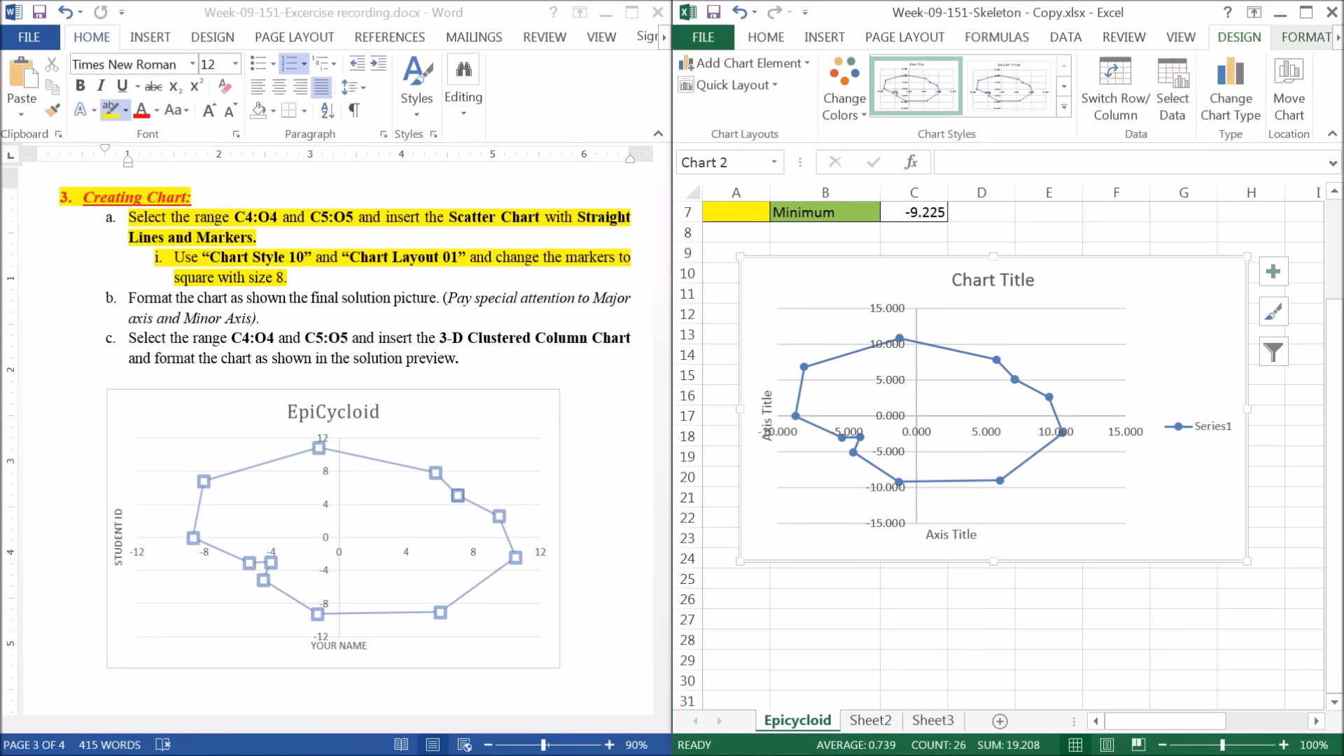
{"action": "left_click", "coordinate": [1064, 107]}
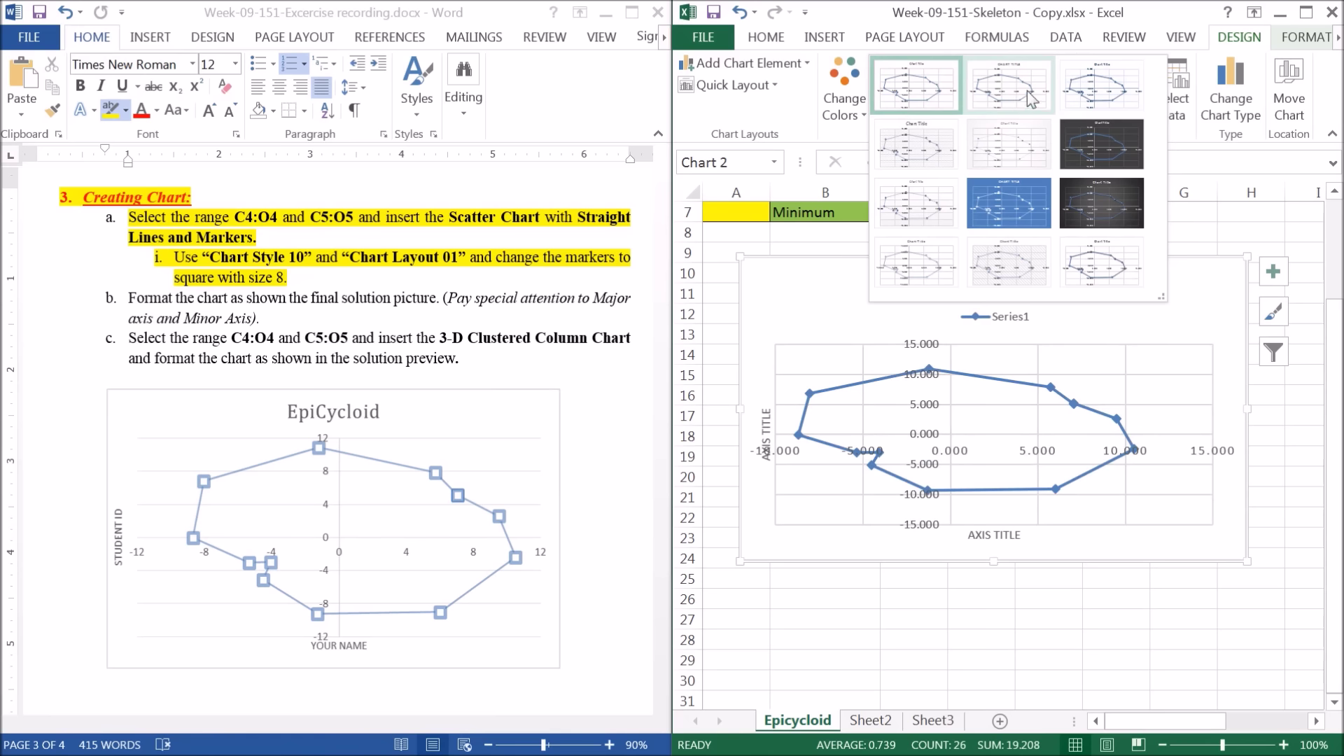
Apply Chart Style 10 to the epicycloid scatter chart
{"action": "left_click", "coordinate": [924, 259]}
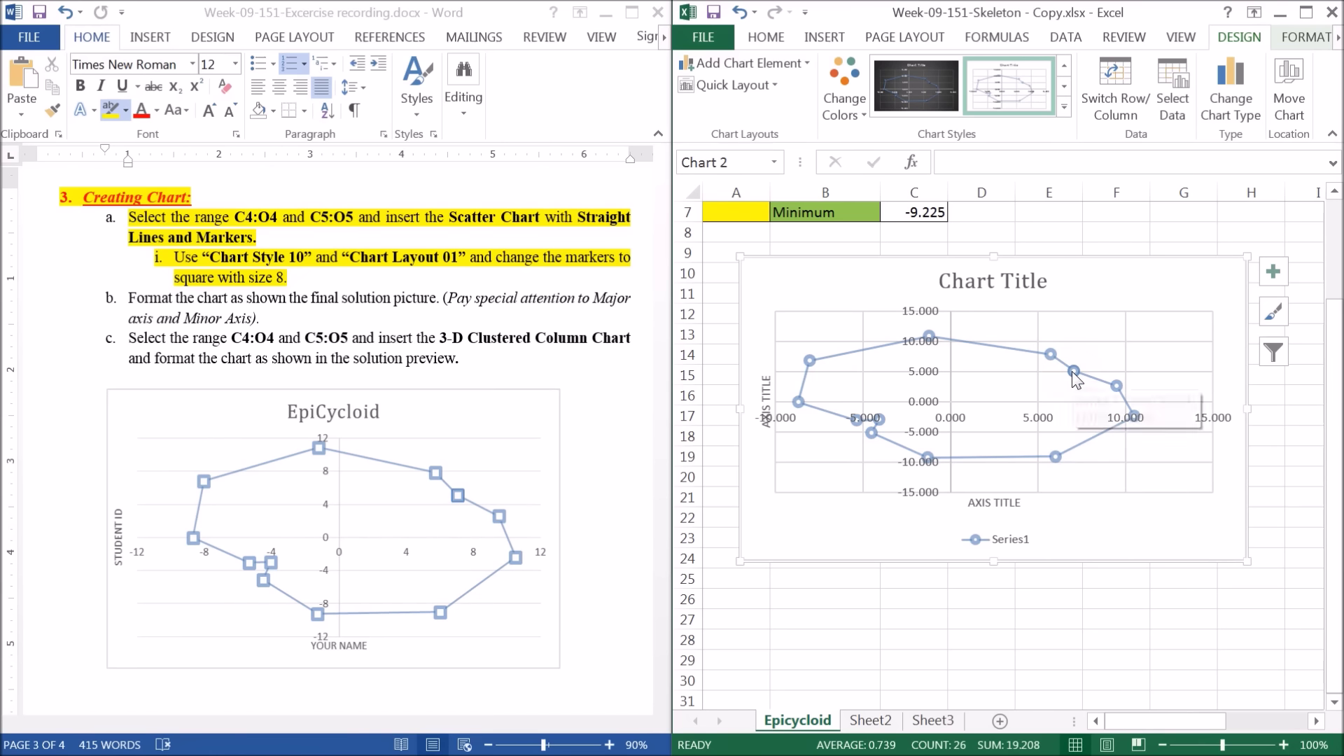
{"action": "mouse_move", "coordinate": [1074, 371]}
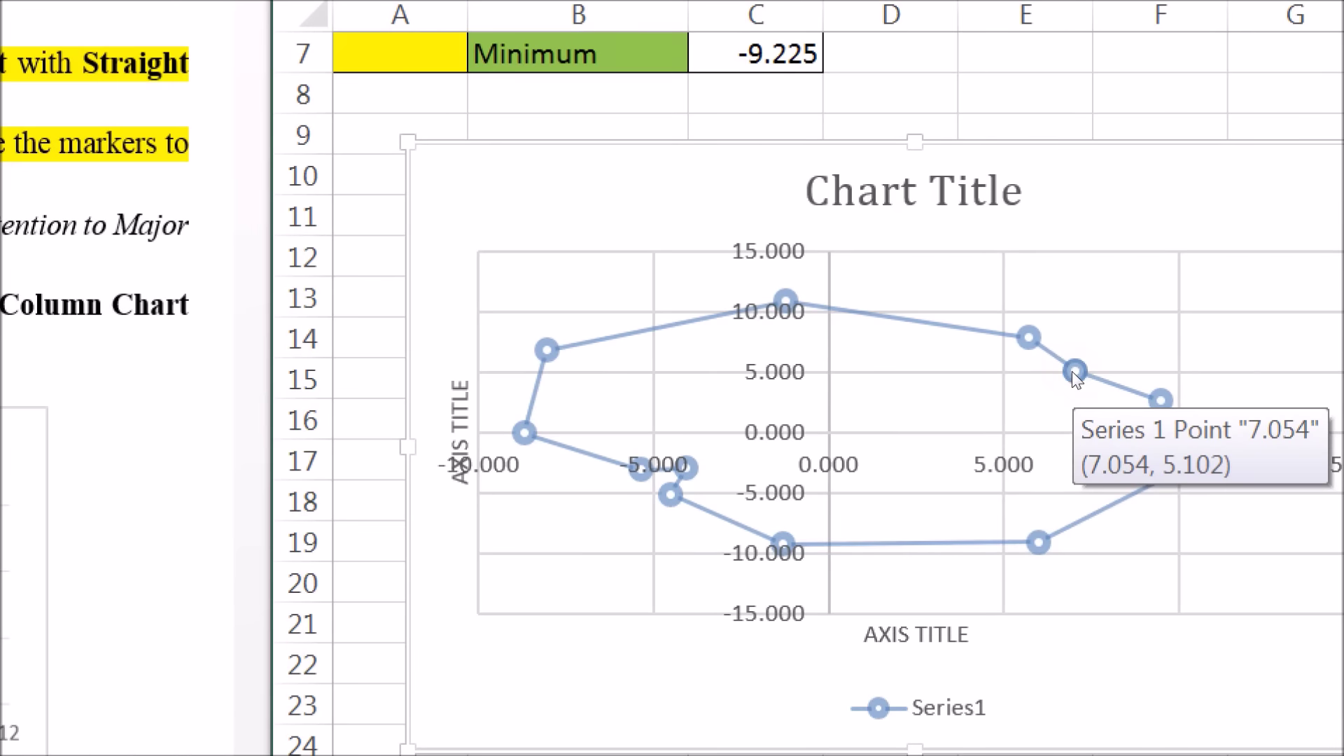
{"action": "mouse_move", "coordinate": [1078, 406]}
{"action": "left_mouse_down"}
{"action": "mouse_move", "coordinate": [1087, 344]}
{"action": "mouse_move", "coordinate": [1057, 364]}
{"action": "mouse_move", "coordinate": [1081, 401]}
{"action": "left_mouse_up"}
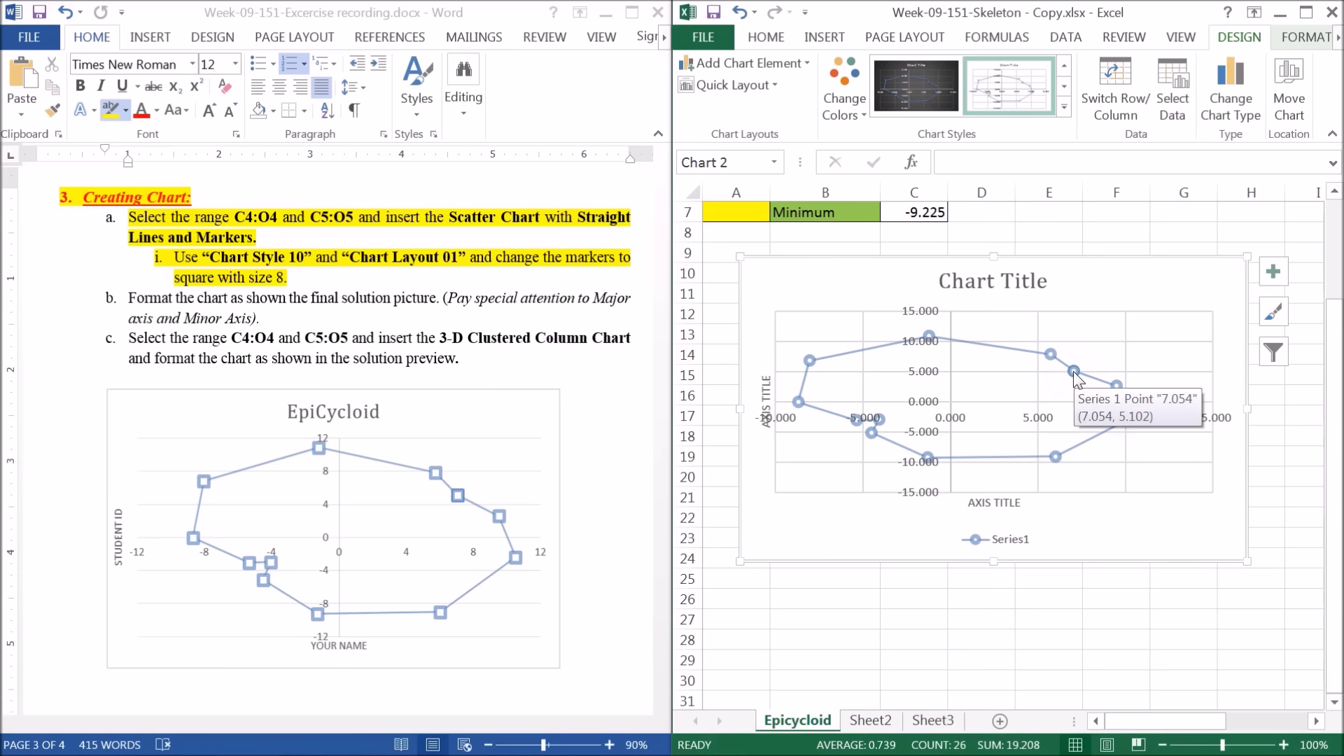
Set the series markers to built-in squares of size 8 in Format Data Series
{"action": "double_click", "coordinate": [1074, 372]}
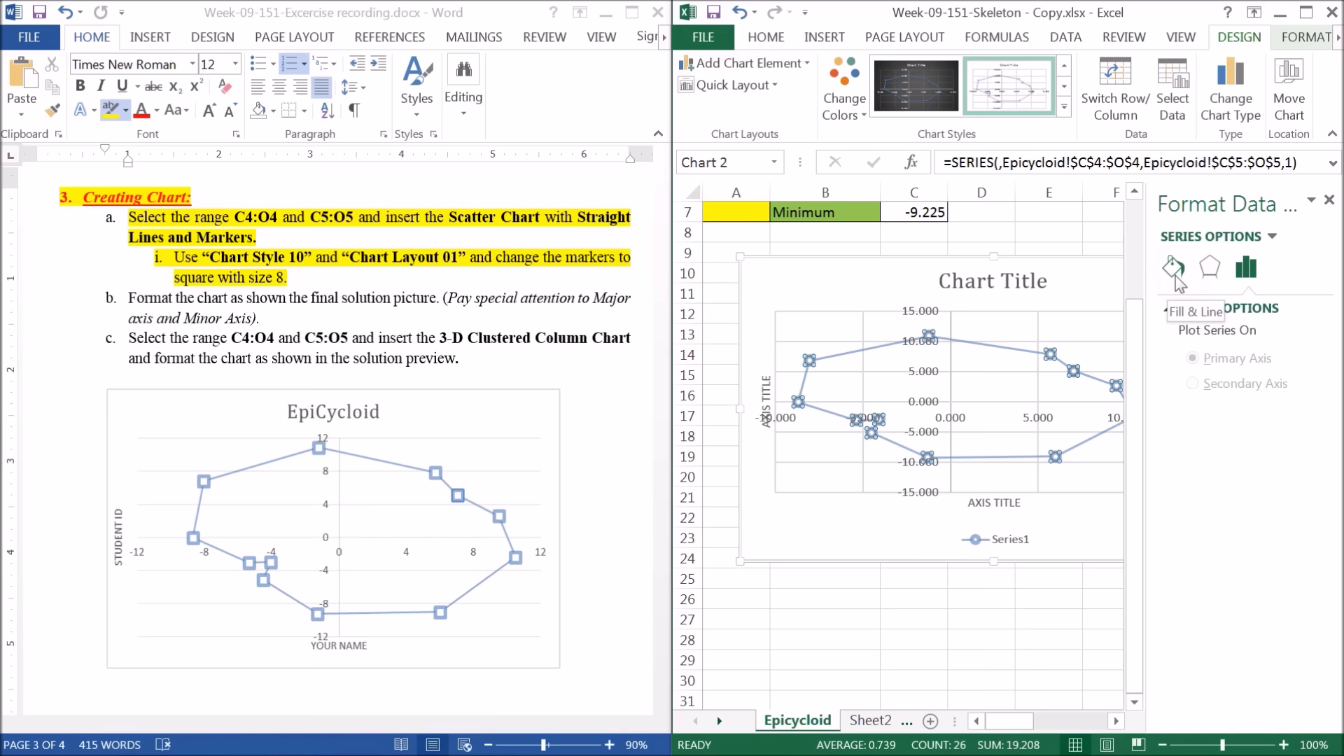
{"action": "left_click", "coordinate": [1174, 268]}
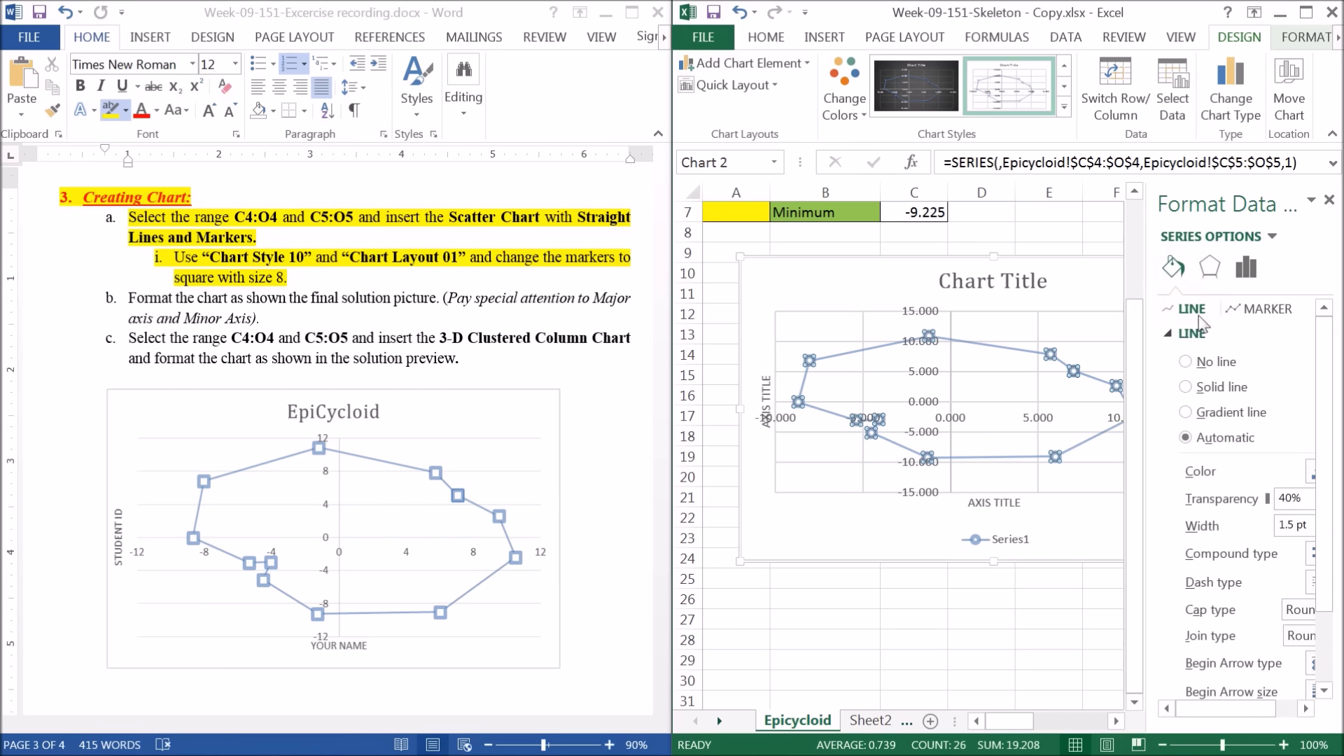
{"action": "left_click", "coordinate": [1270, 312]}
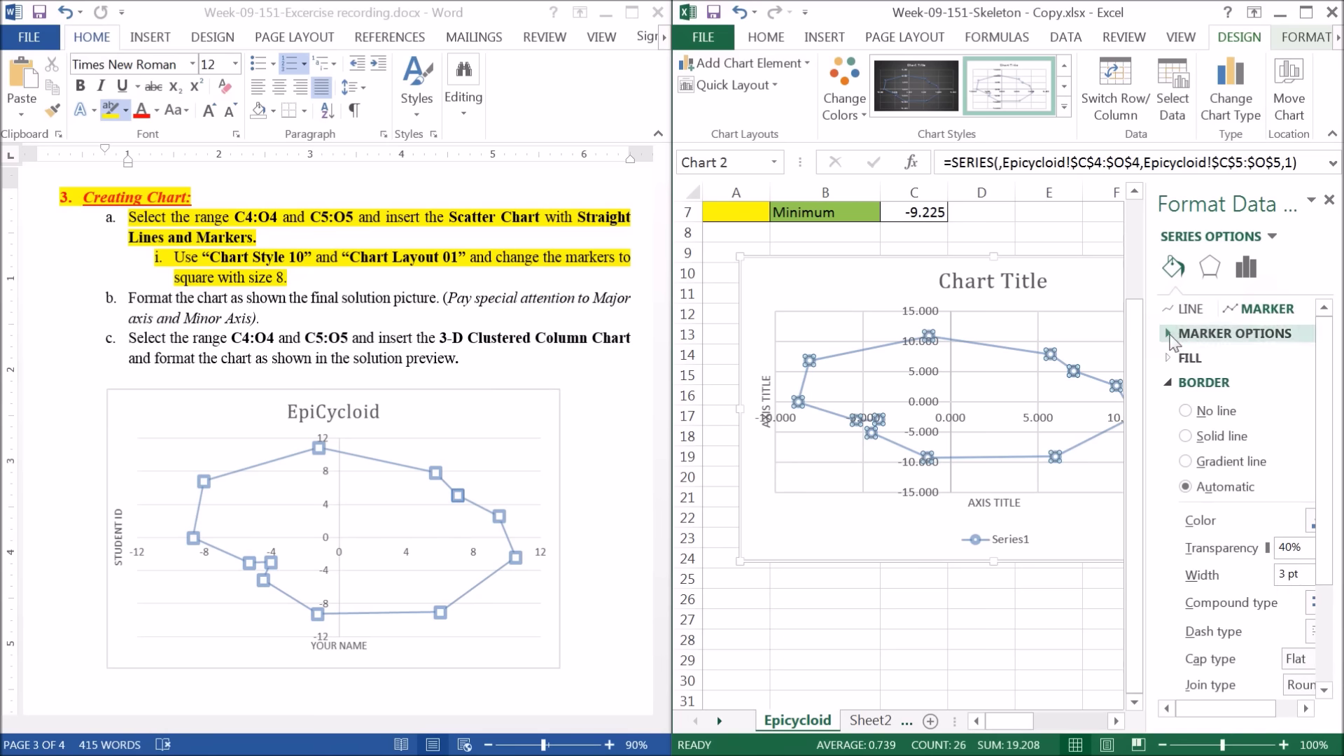
{"action": "left_click", "coordinate": [1170, 334]}
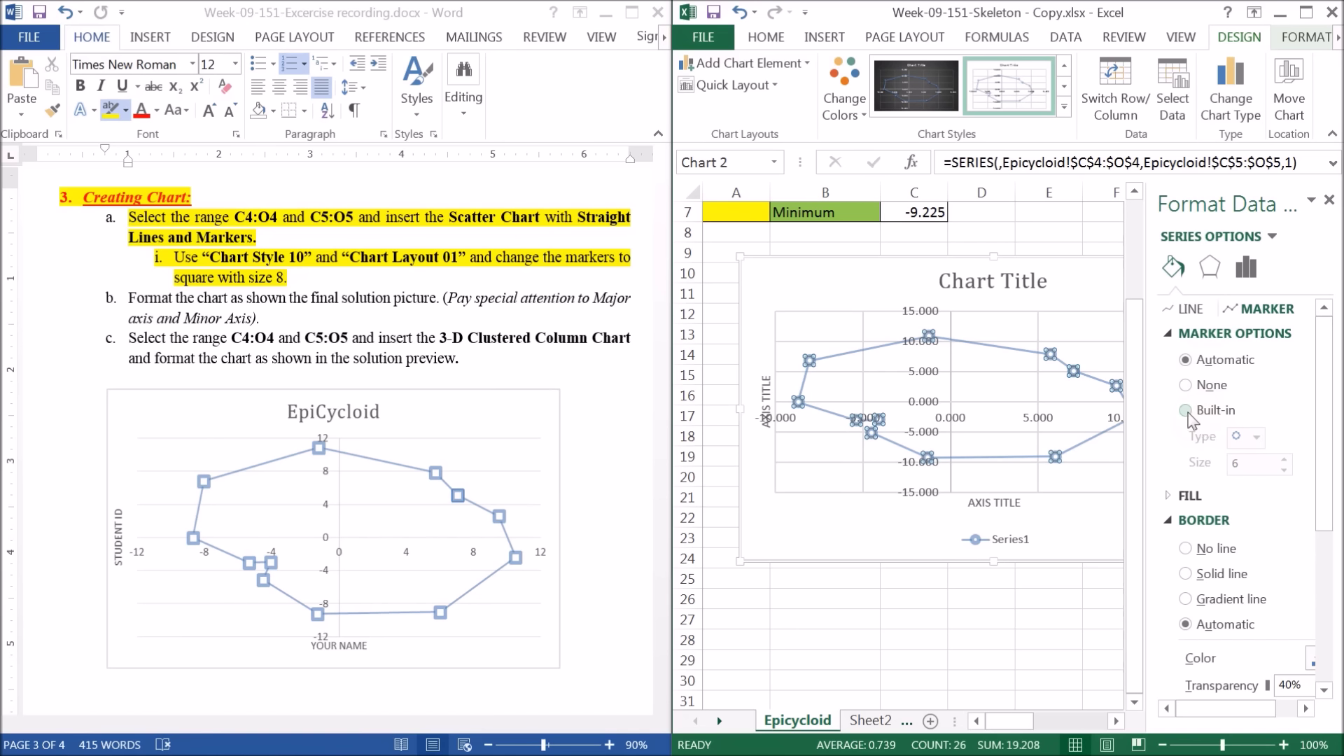
{"action": "left_click", "coordinate": [1186, 411]}
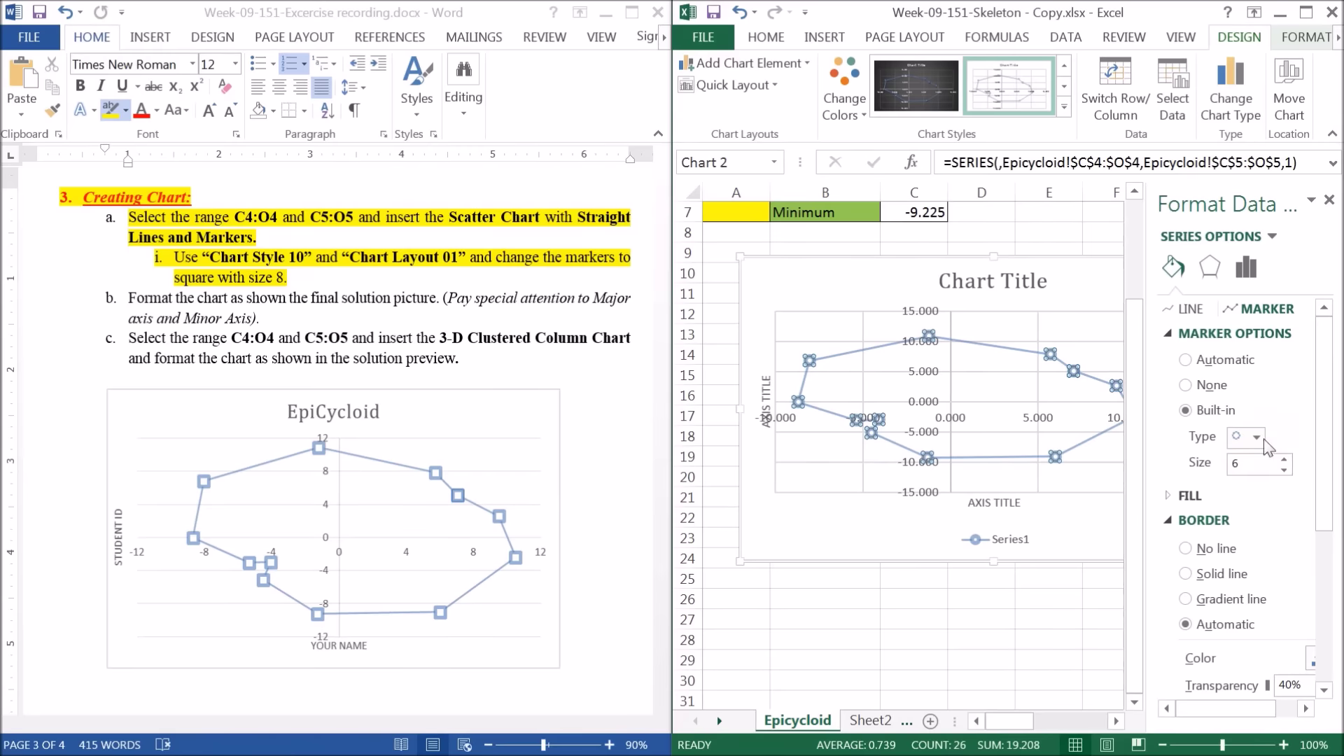
{"action": "left_click", "coordinate": [1257, 438]}
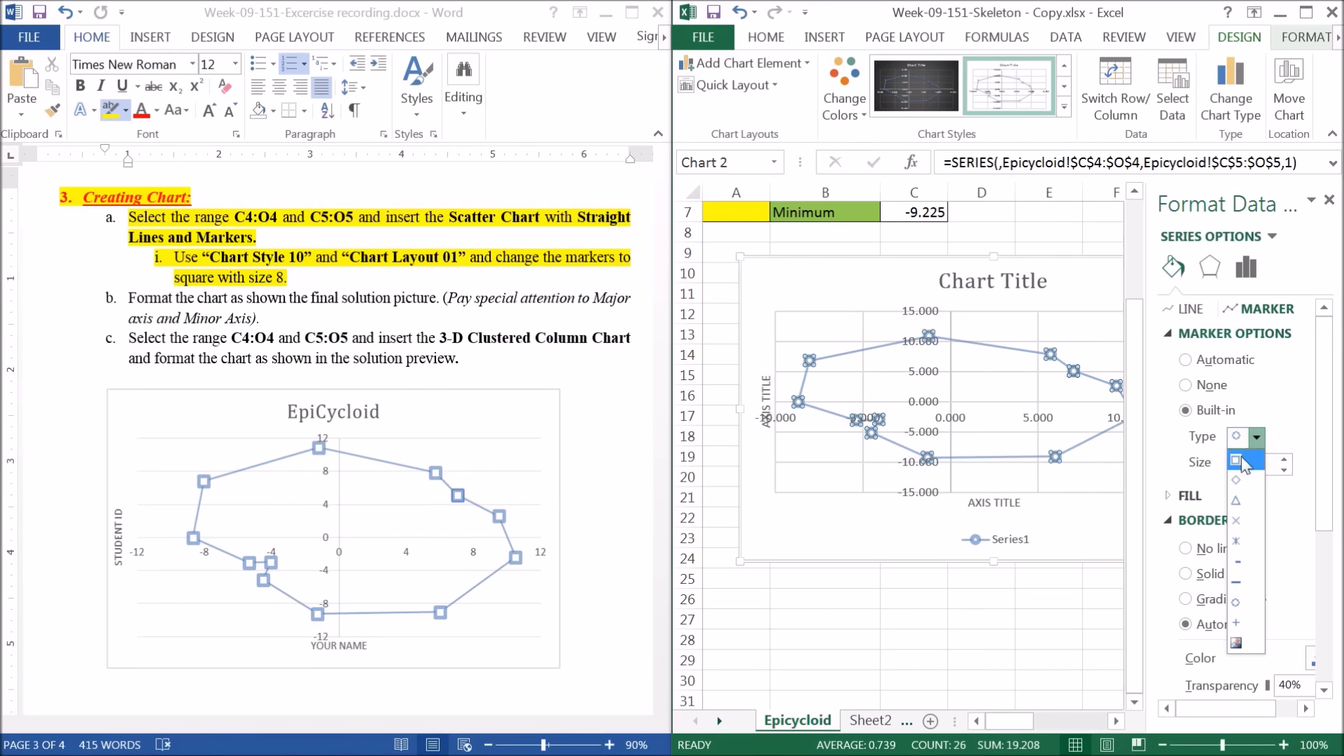
{"action": "left_click", "coordinate": [1236, 461]}
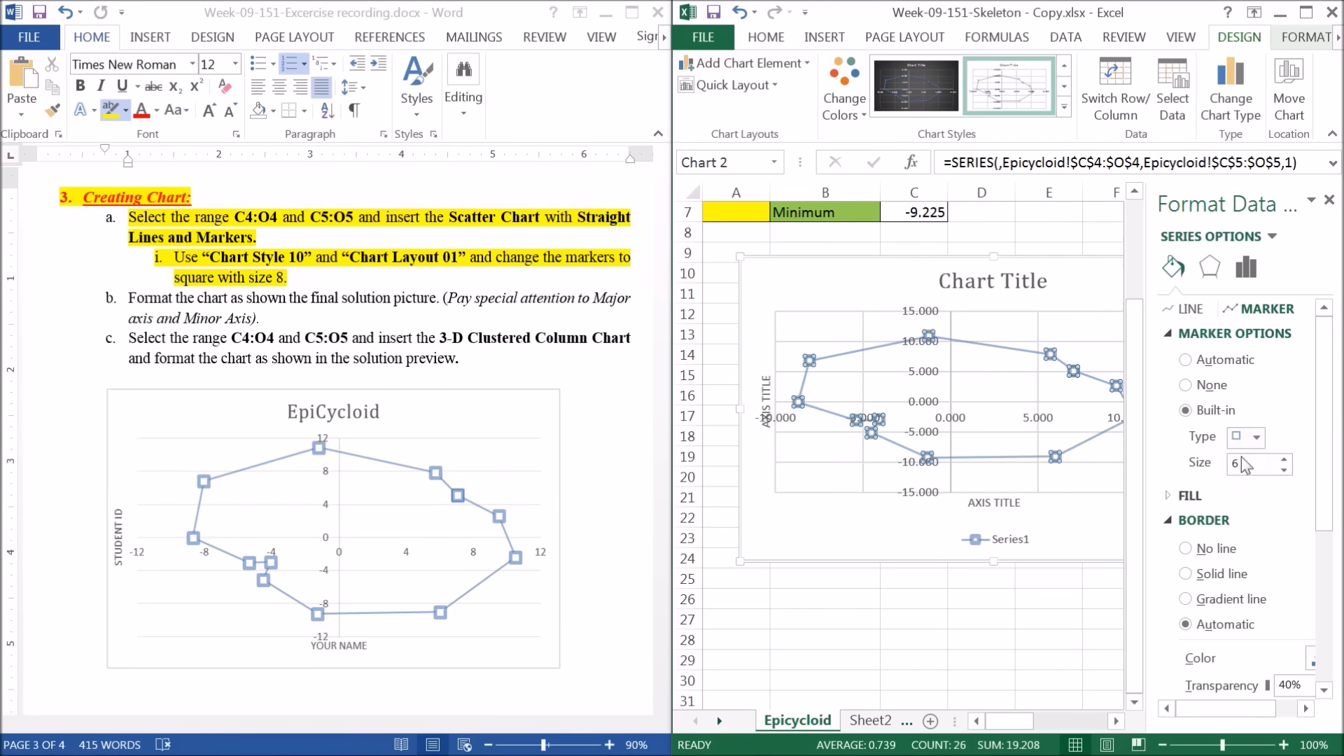
{"action": "left_click", "coordinate": [1285, 460]}
{"action": "left_click", "coordinate": [1284, 460]}
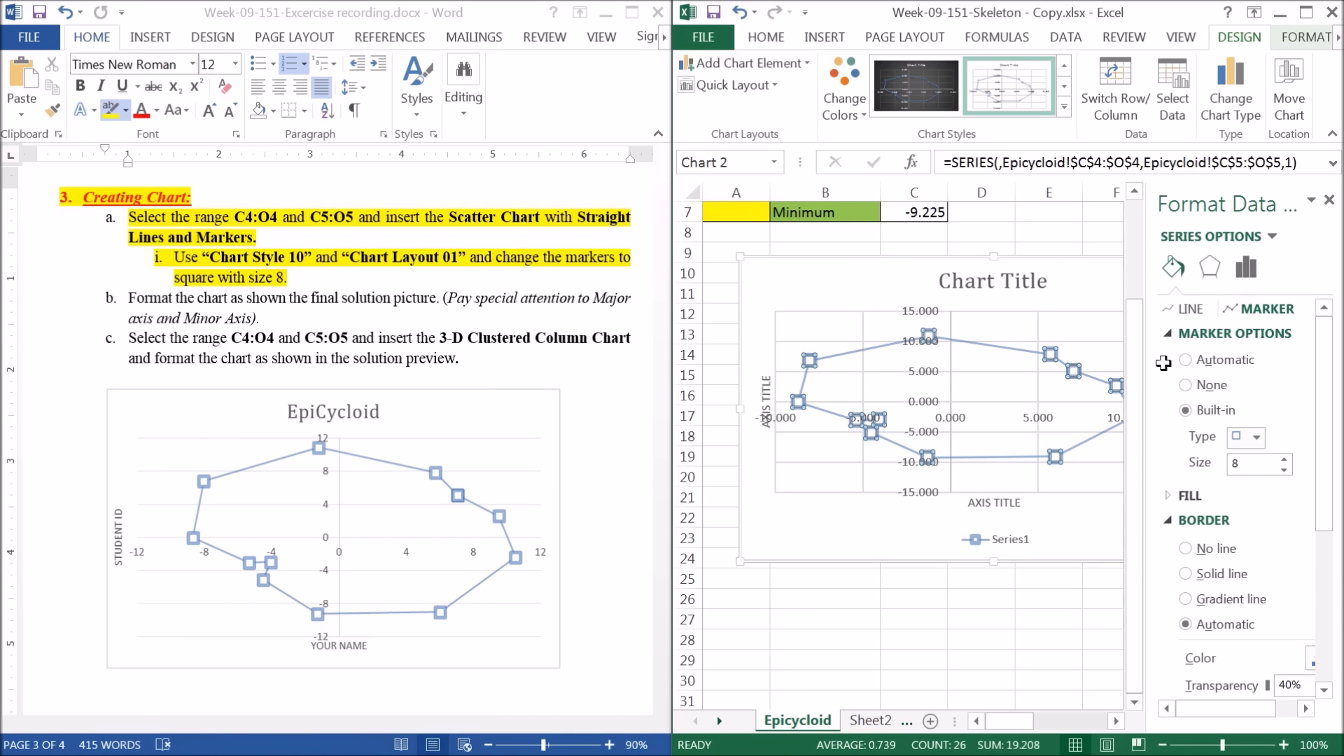
{"action": "left_click", "coordinate": [1327, 202]}
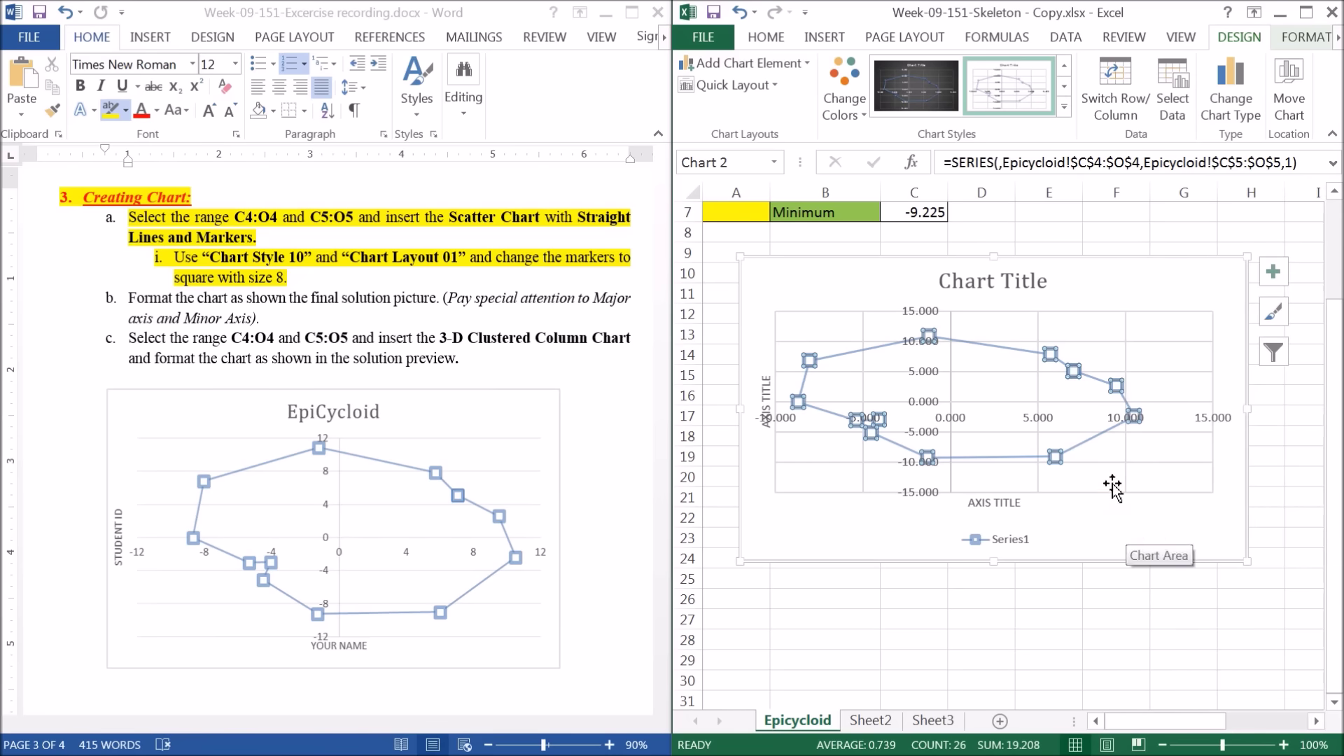
Highlight instruction b and its note on major and minor axes in yellow
{"action": "left_click", "coordinate": [1108, 537]}
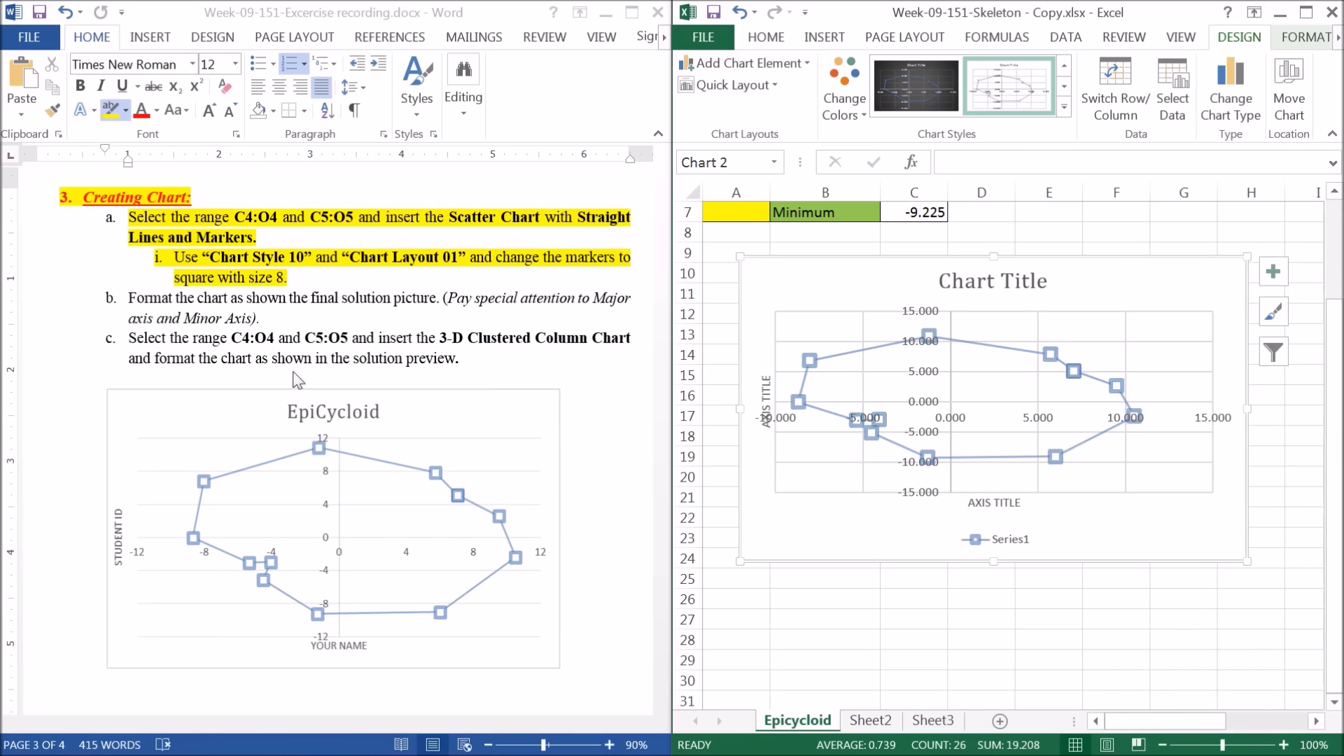
{"action": "left_click", "coordinate": [131, 302]}
{"action": "left_click_drag", "start_coordinate": [129, 301], "coordinate": [315, 301]}
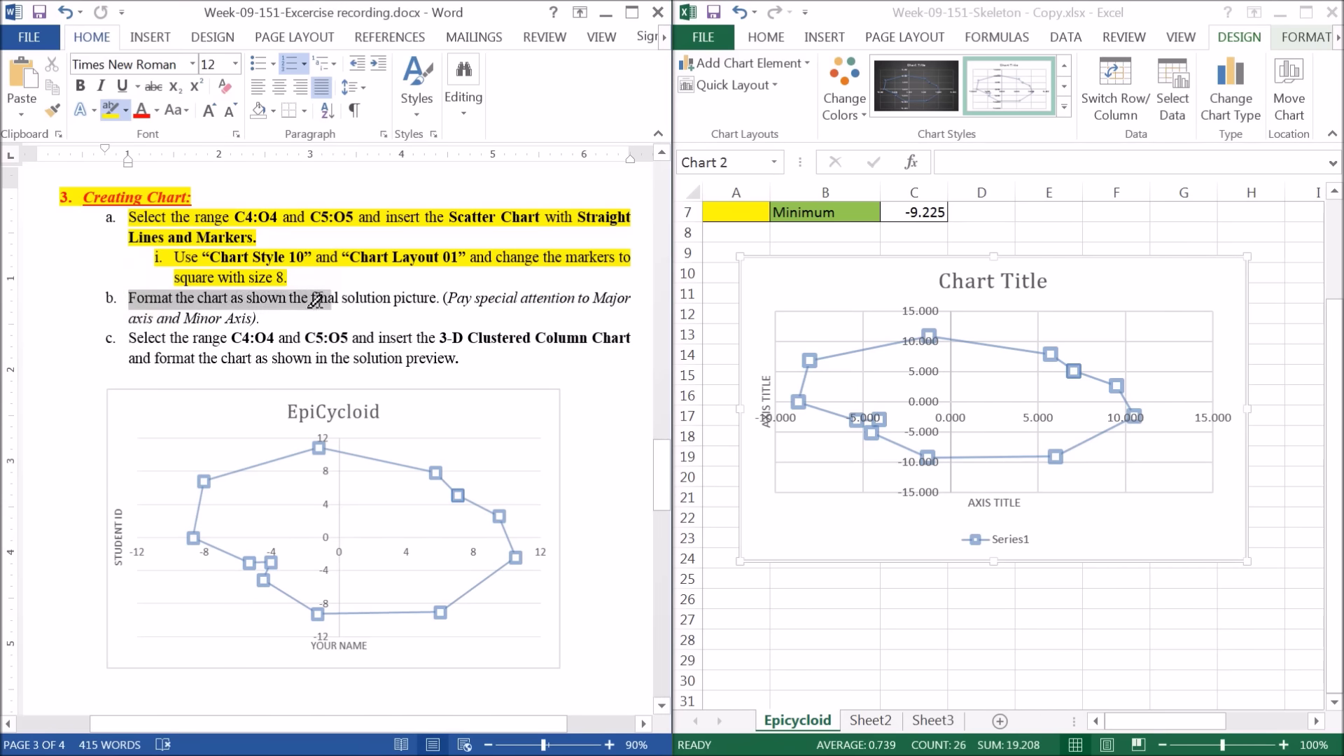
{"action": "left_click_drag", "start_coordinate": [315, 301], "coordinate": [440, 301]}
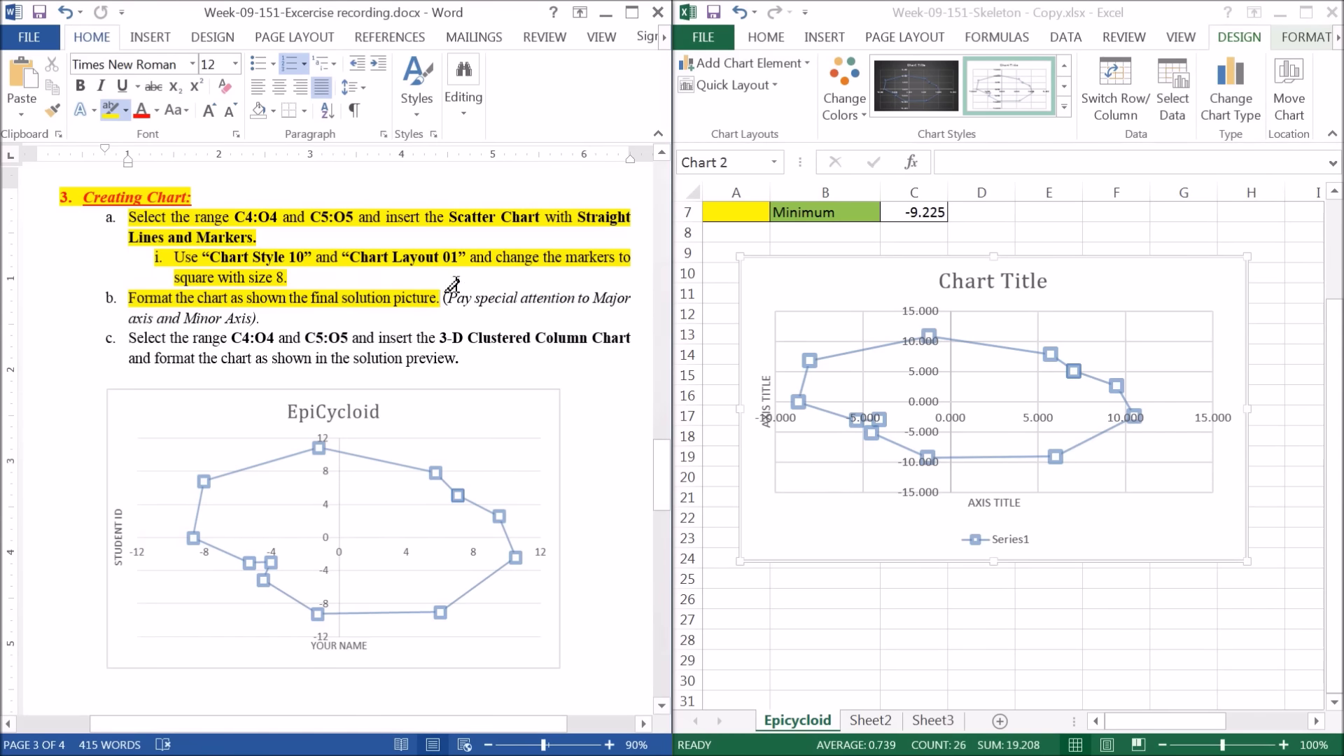
{"action": "left_click_drag", "start_coordinate": [446, 299], "coordinate": [624, 301]}
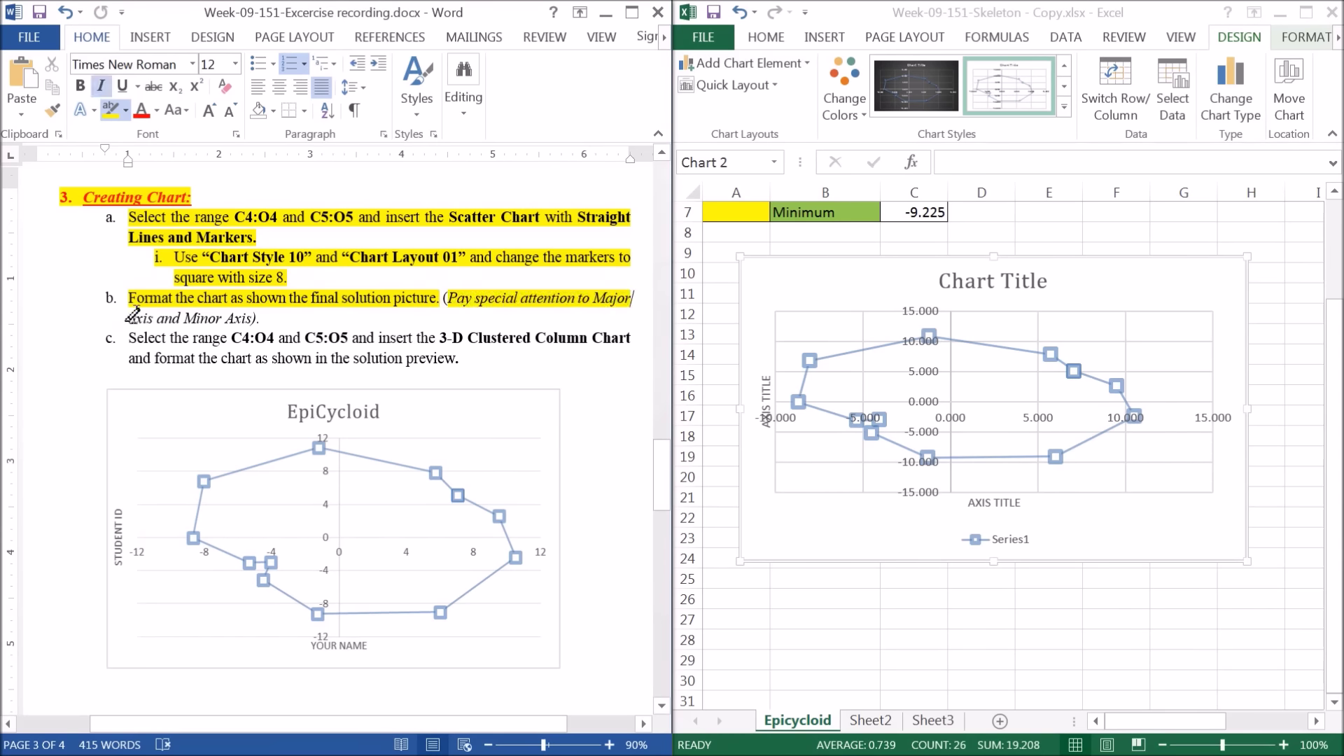
{"action": "left_click_drag", "start_coordinate": [128, 318], "coordinate": [266, 318]}
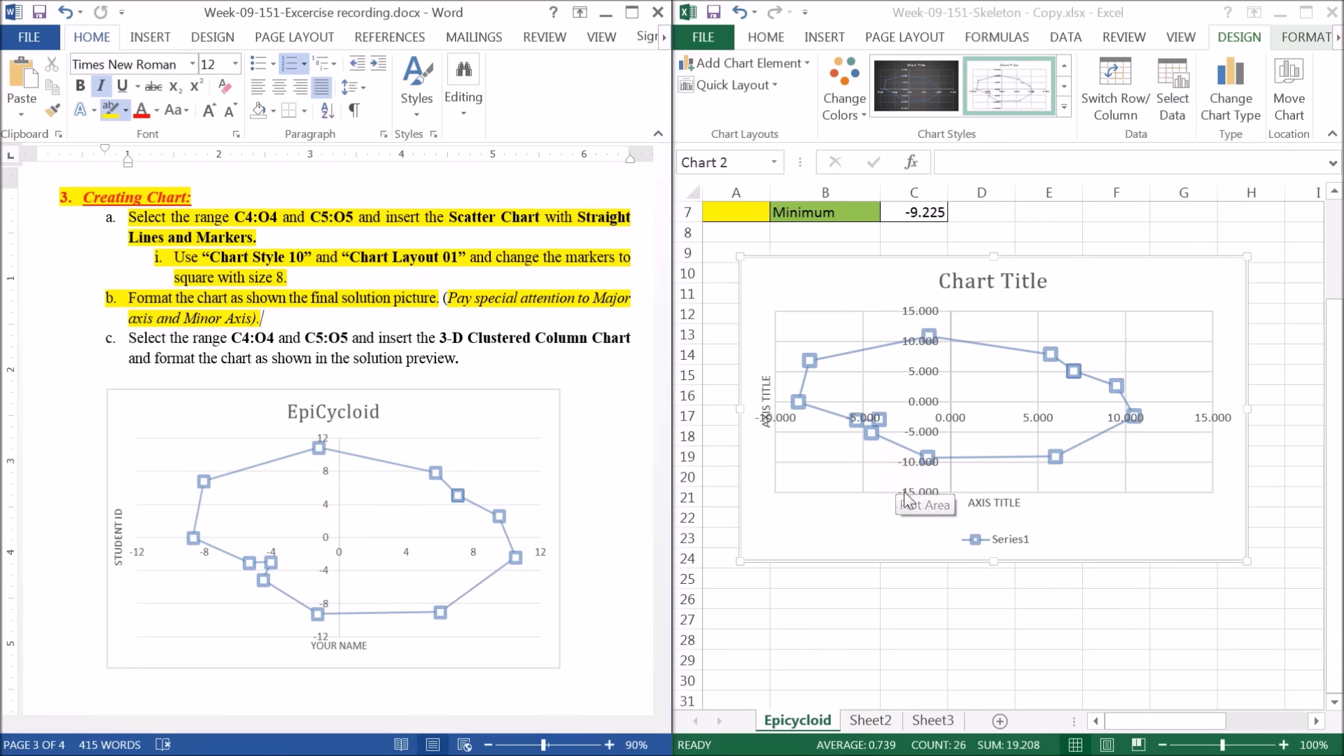
{"action": "left_click_drag", "start_coordinate": [320, 570], "coordinate": [327, 567]}
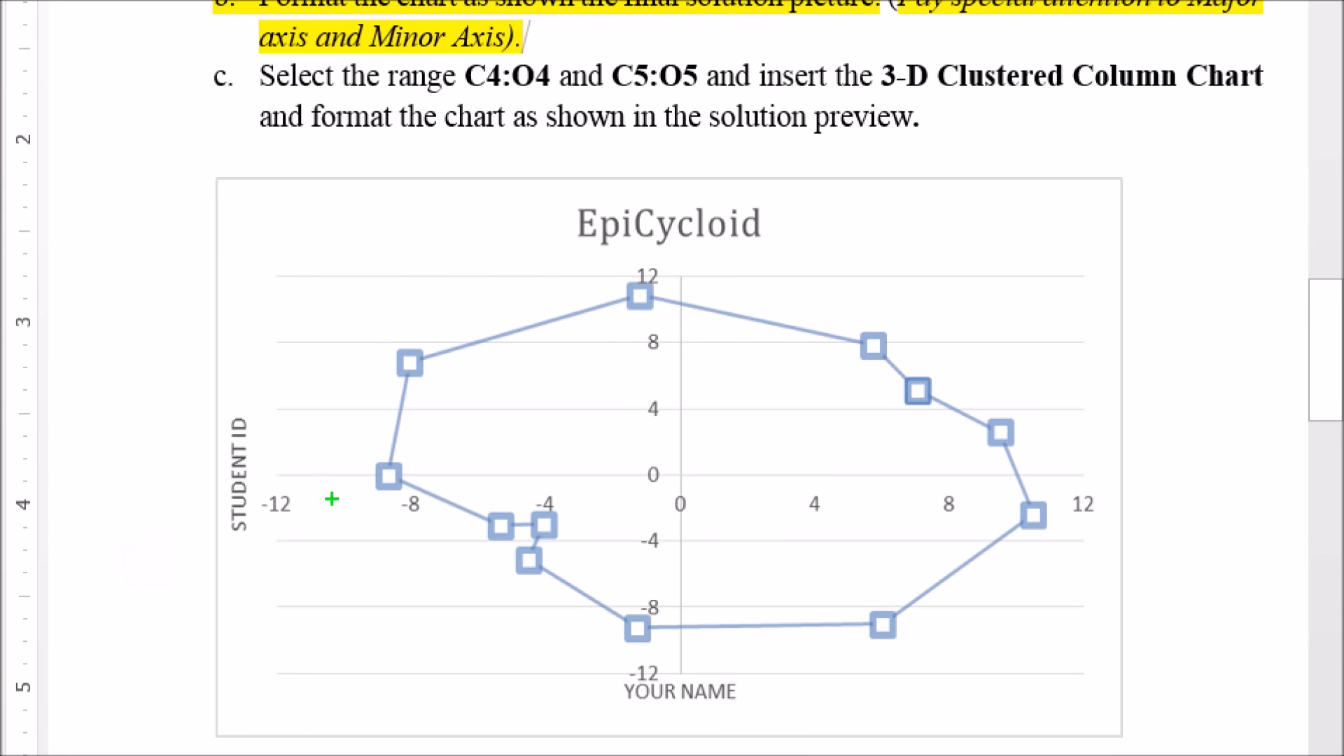
{"action": "left_click_drag", "start_coordinate": [261, 532], "coordinate": [259, 536]}
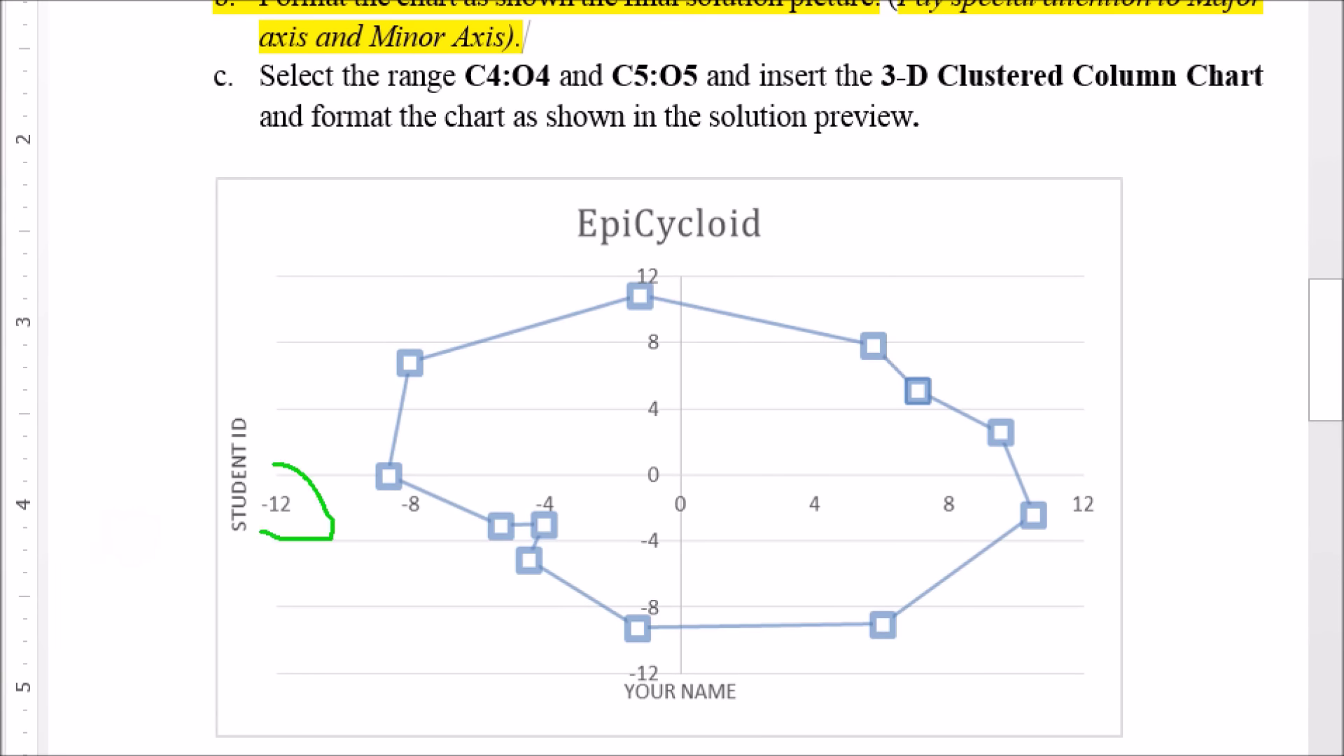
{"action": "mouse_move", "coordinate": [1050, 524]}
{"action": "left_mouse_down"}
{"action": "mouse_move", "coordinate": [1114, 516]}
{"action": "mouse_move", "coordinate": [1059, 509]}
{"action": "left_mouse_up"}
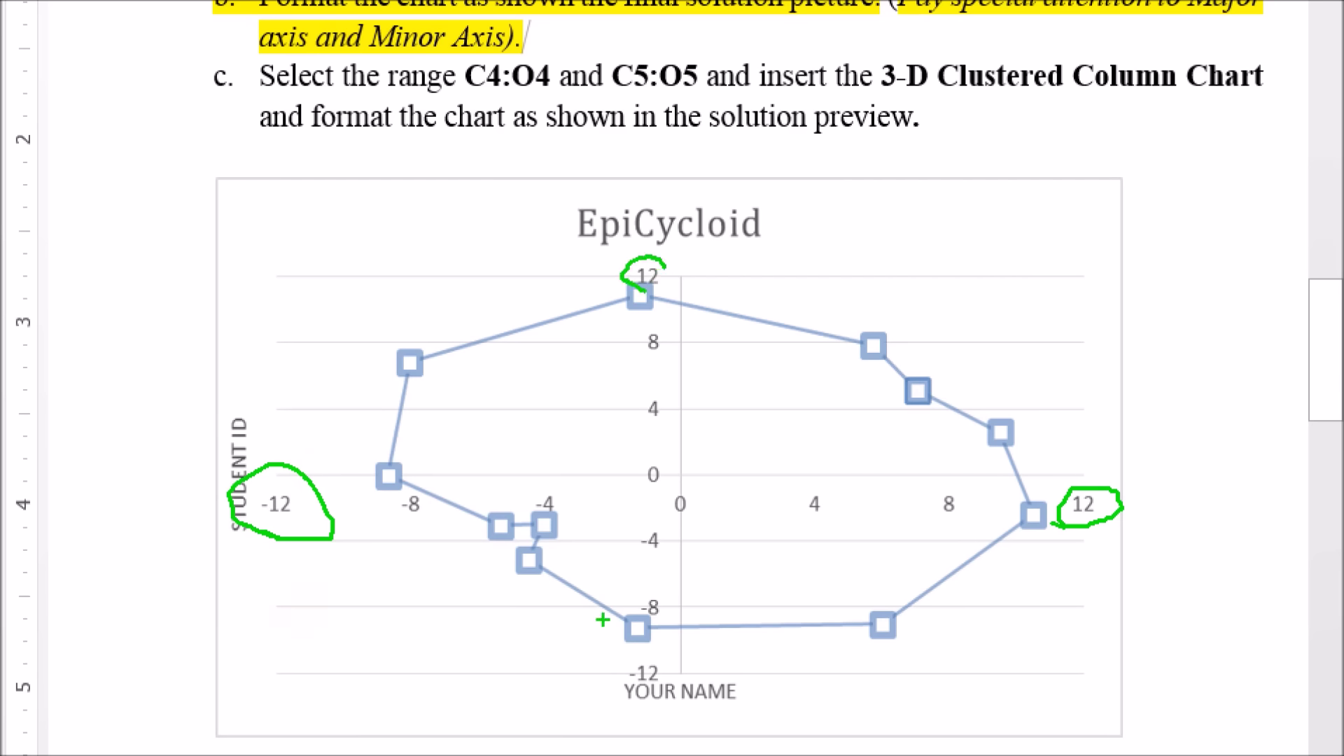
{"action": "left_click_drag", "start_coordinate": [614, 702], "coordinate": [676, 700]}
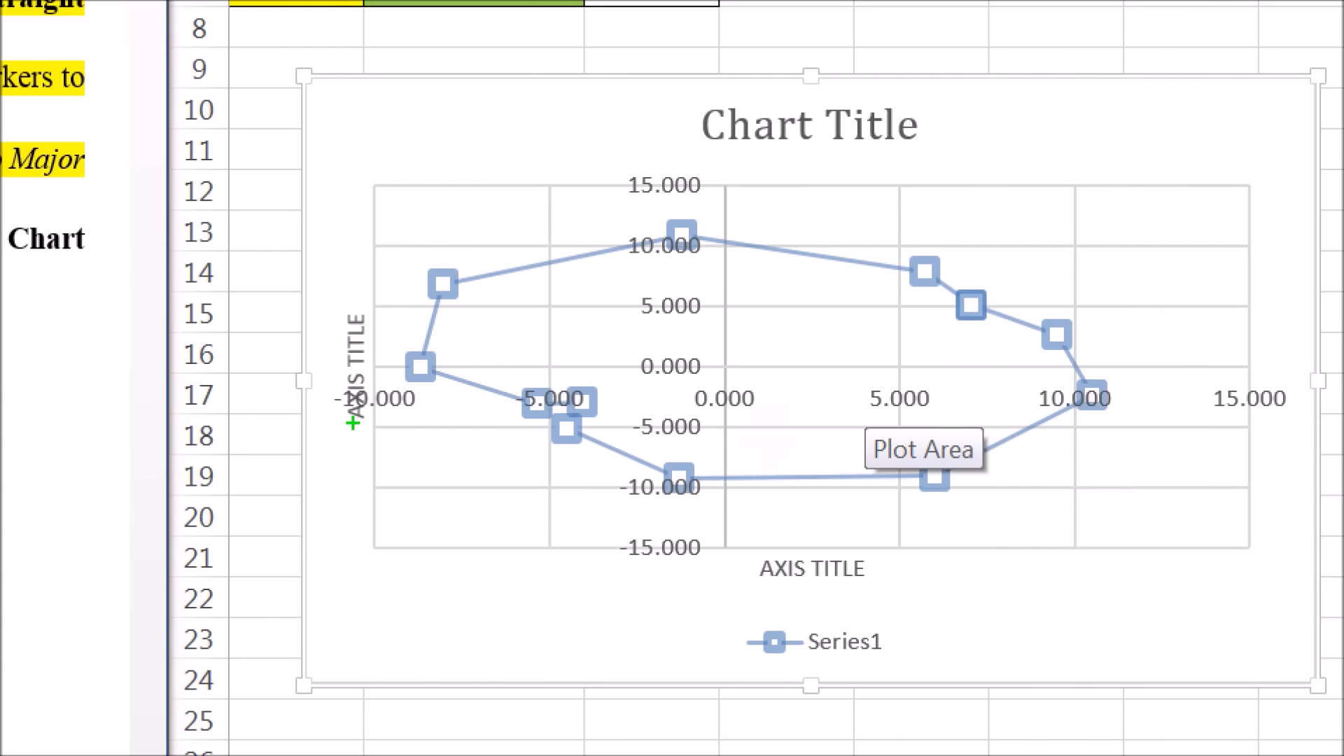
{"action": "left_click_drag", "start_coordinate": [1194, 436], "coordinate": [1282, 435]}
{"action": "left_click_drag", "start_coordinate": [631, 587], "coordinate": [725, 564]}
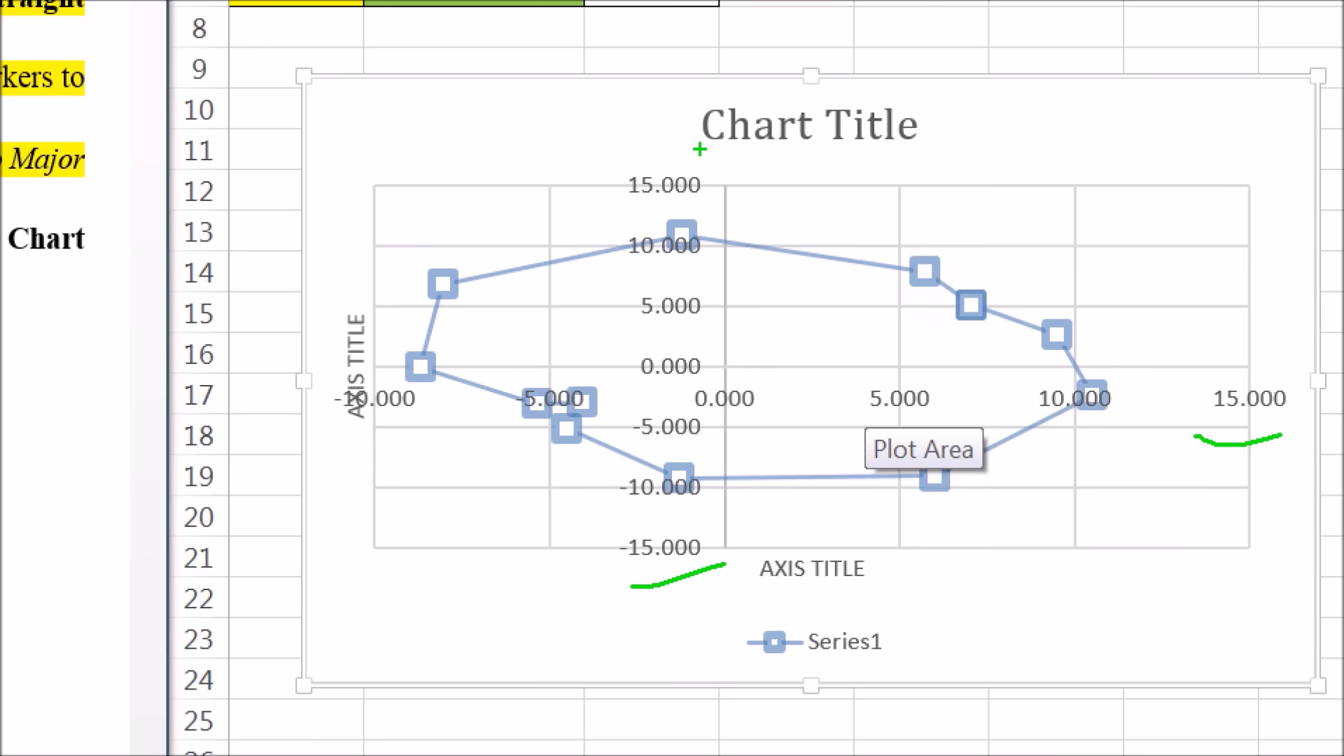
{"action": "left_click_drag", "start_coordinate": [634, 167], "coordinate": [719, 171]}
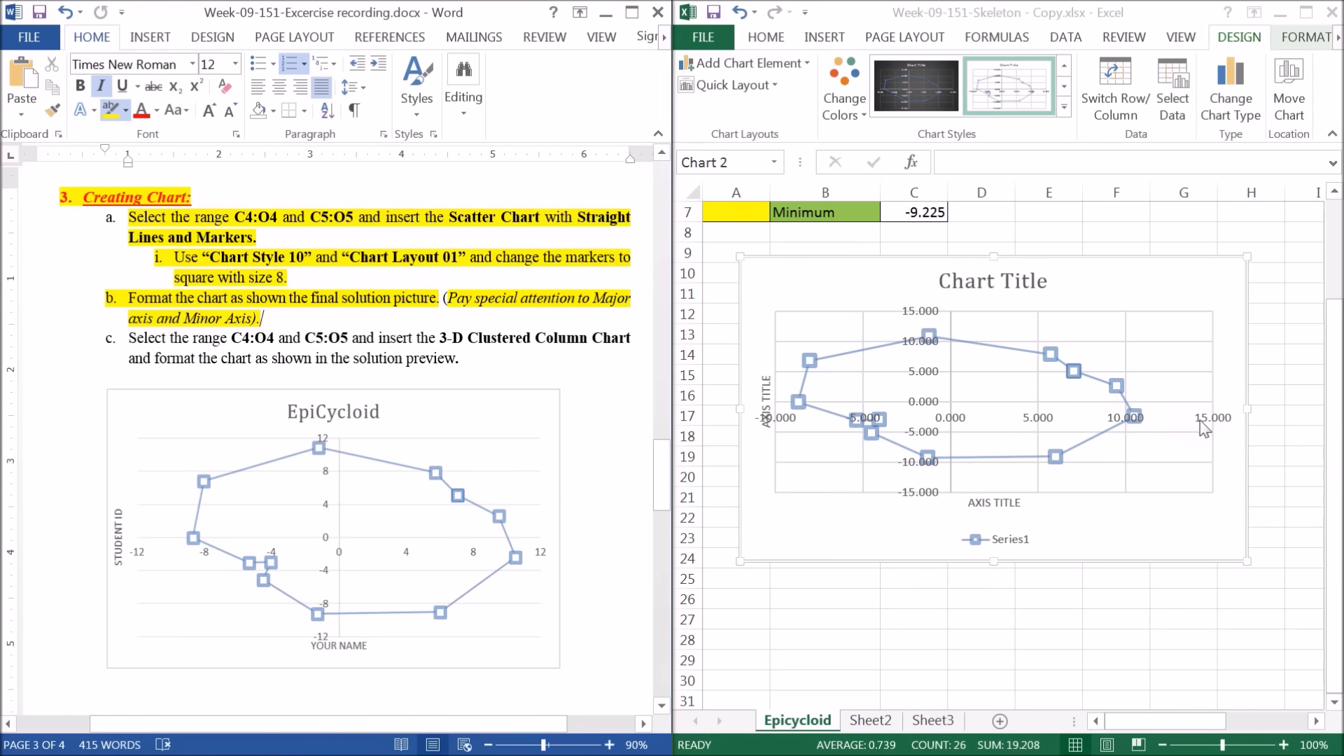
Open the horizontal axis formatting options and zoom the sheet out to 80%
{"action": "double_click", "coordinate": [1199, 420]}
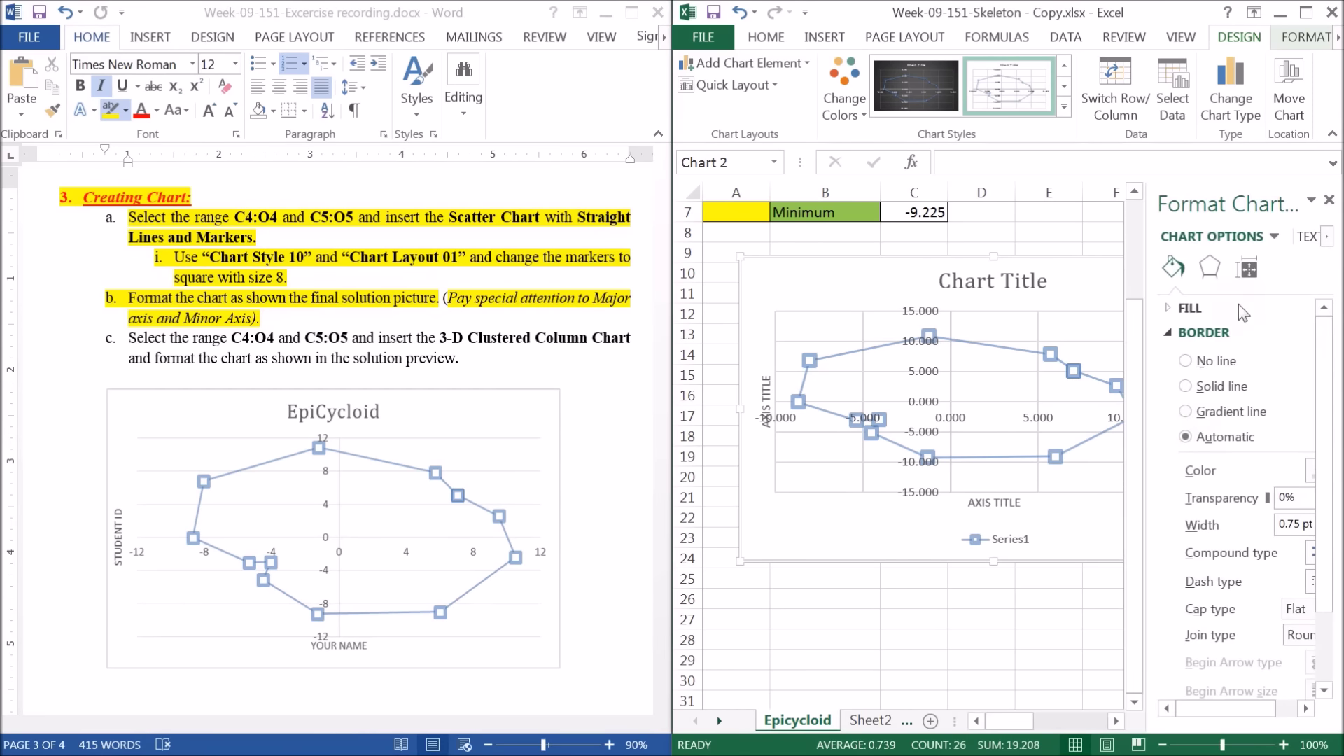
{"action": "left_click", "coordinate": [1329, 200]}
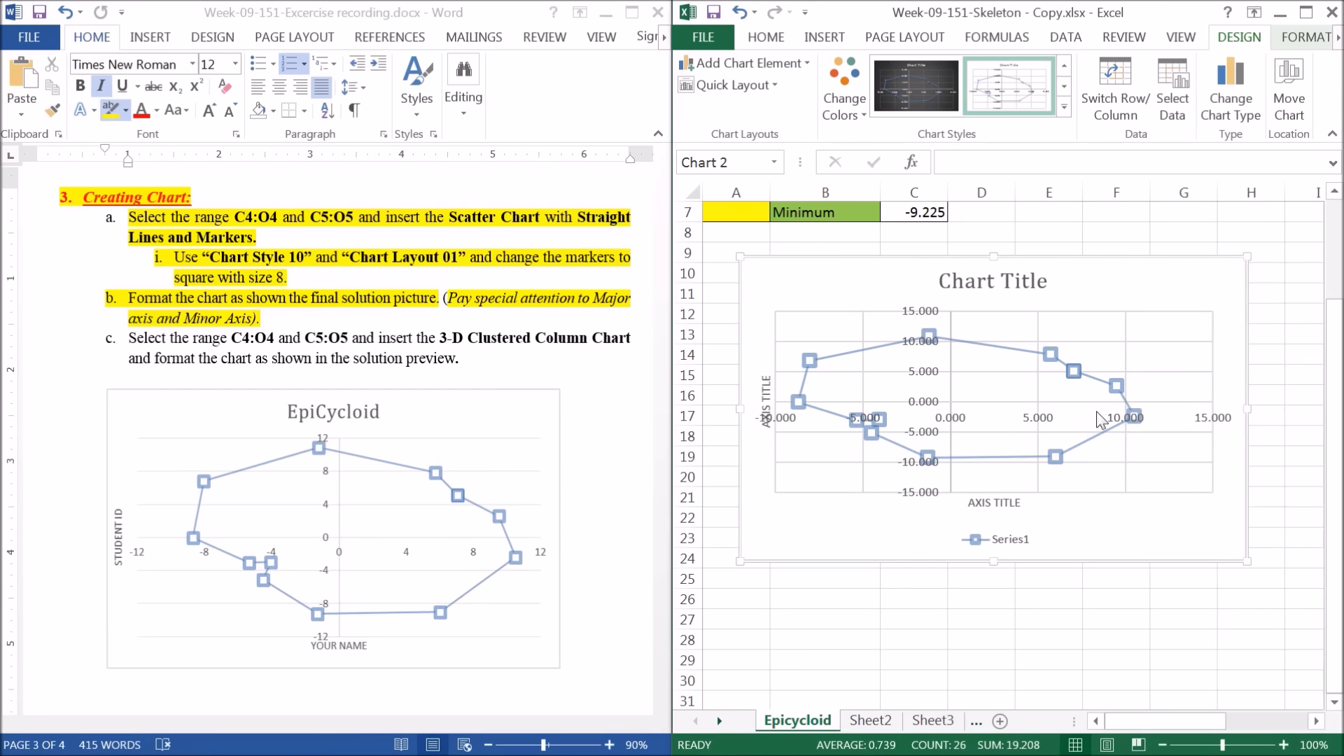
{"action": "left_click", "coordinate": [1050, 420]}
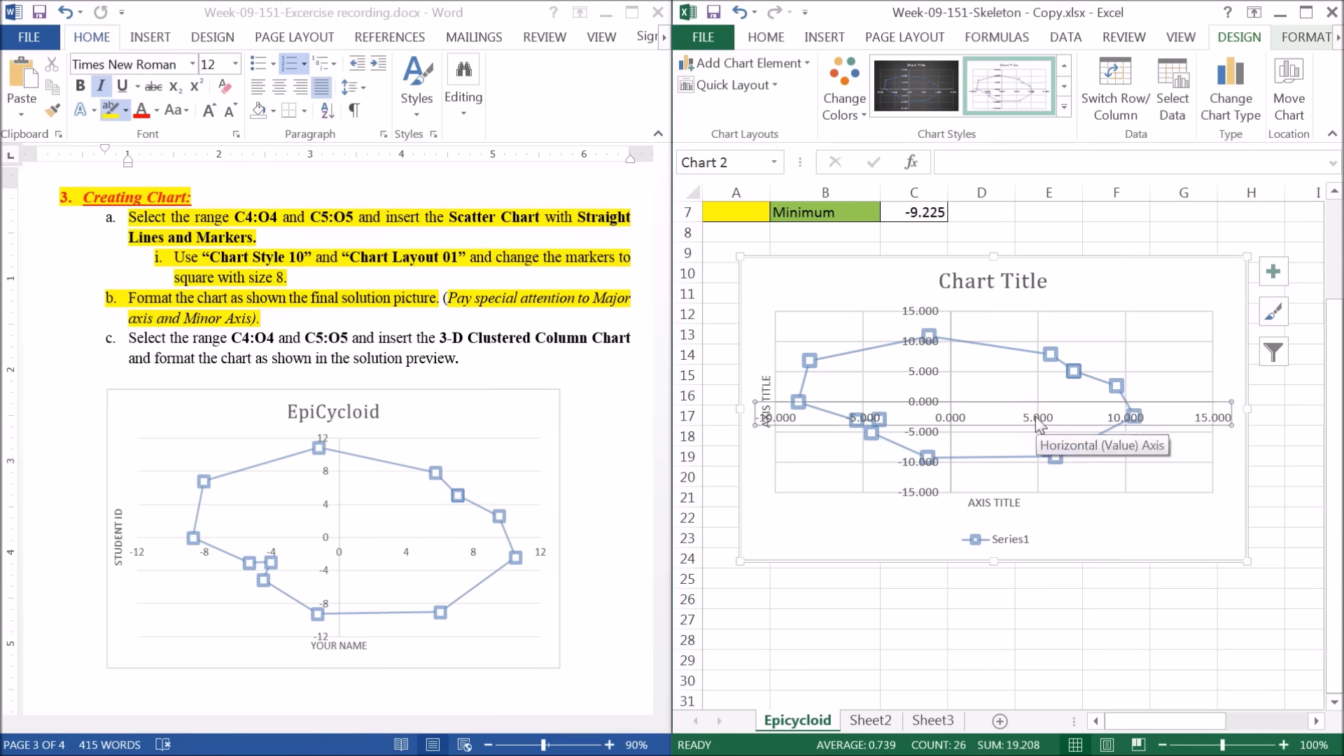
{"action": "double_click", "coordinate": [1038, 423]}
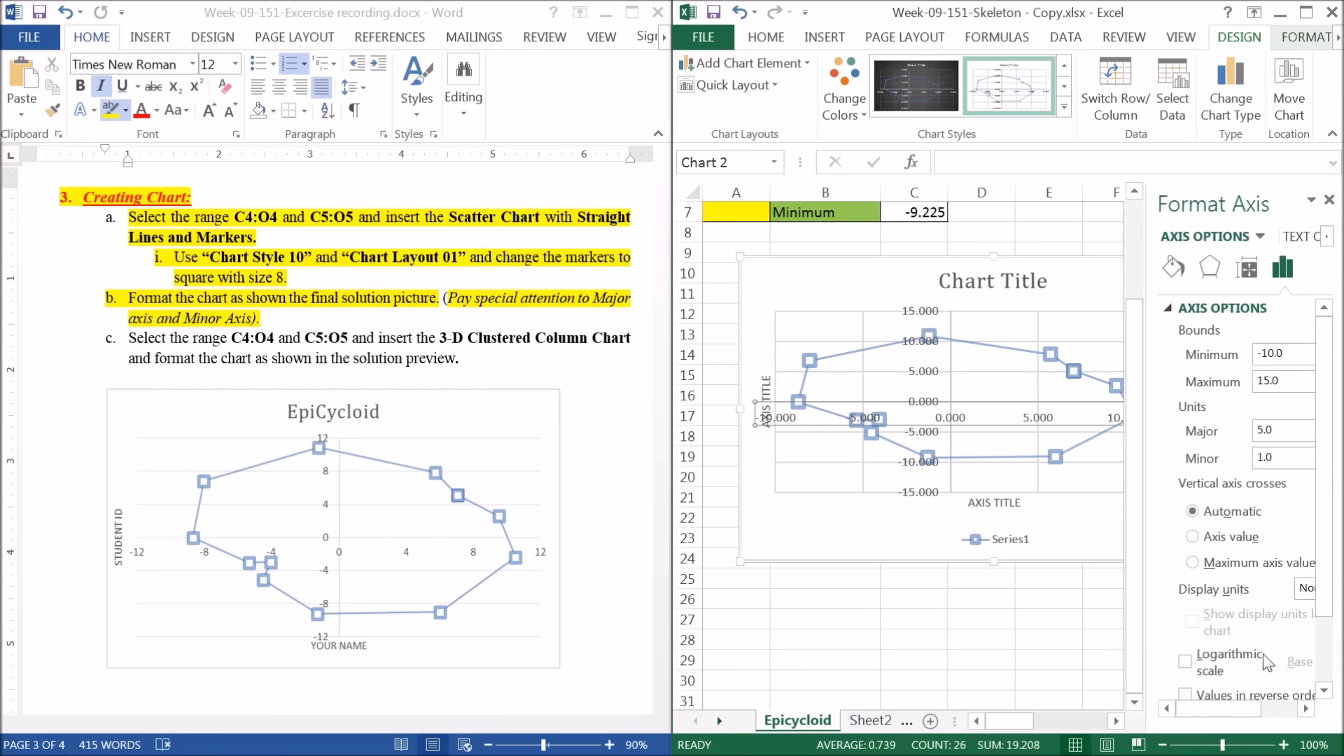
{"action": "left_click_drag", "start_coordinate": [1239, 713], "coordinate": [1225, 683]}
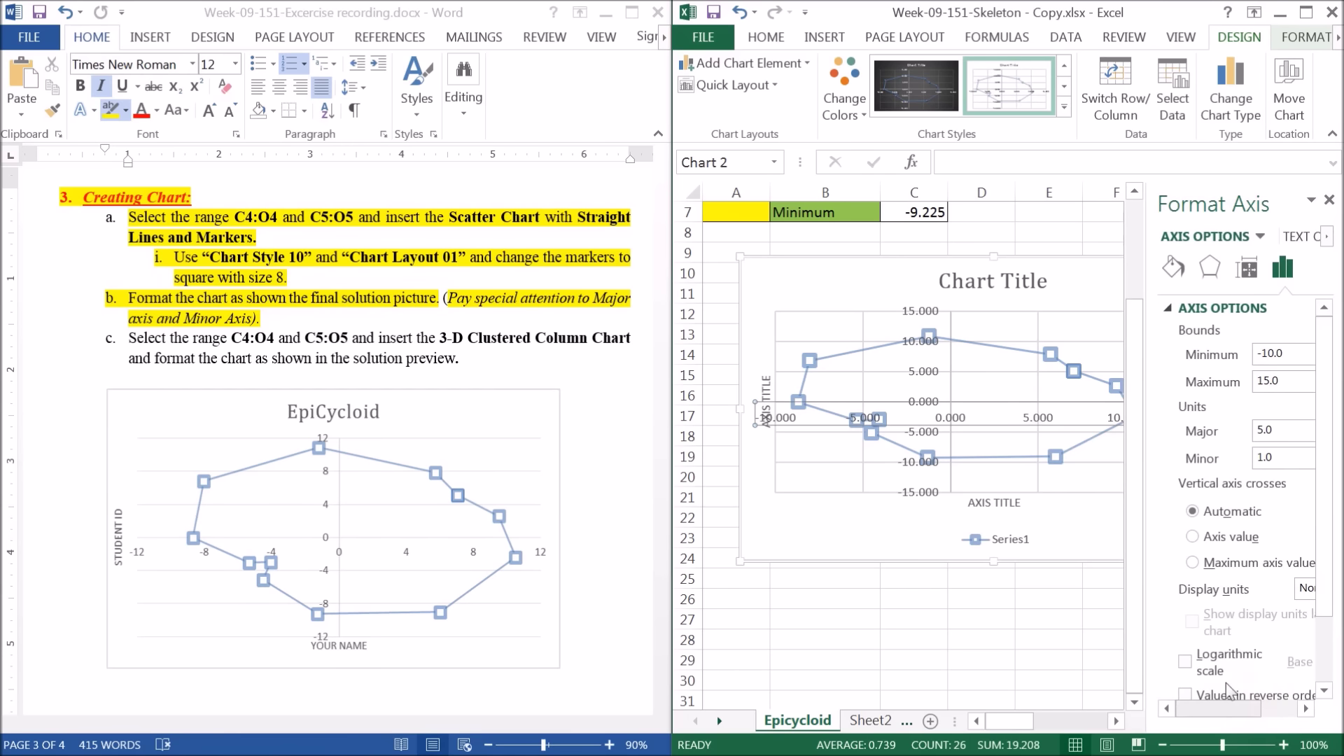
{"action": "left_click", "coordinate": [1164, 745]}
{"action": "left_click", "coordinate": [1163, 745]}
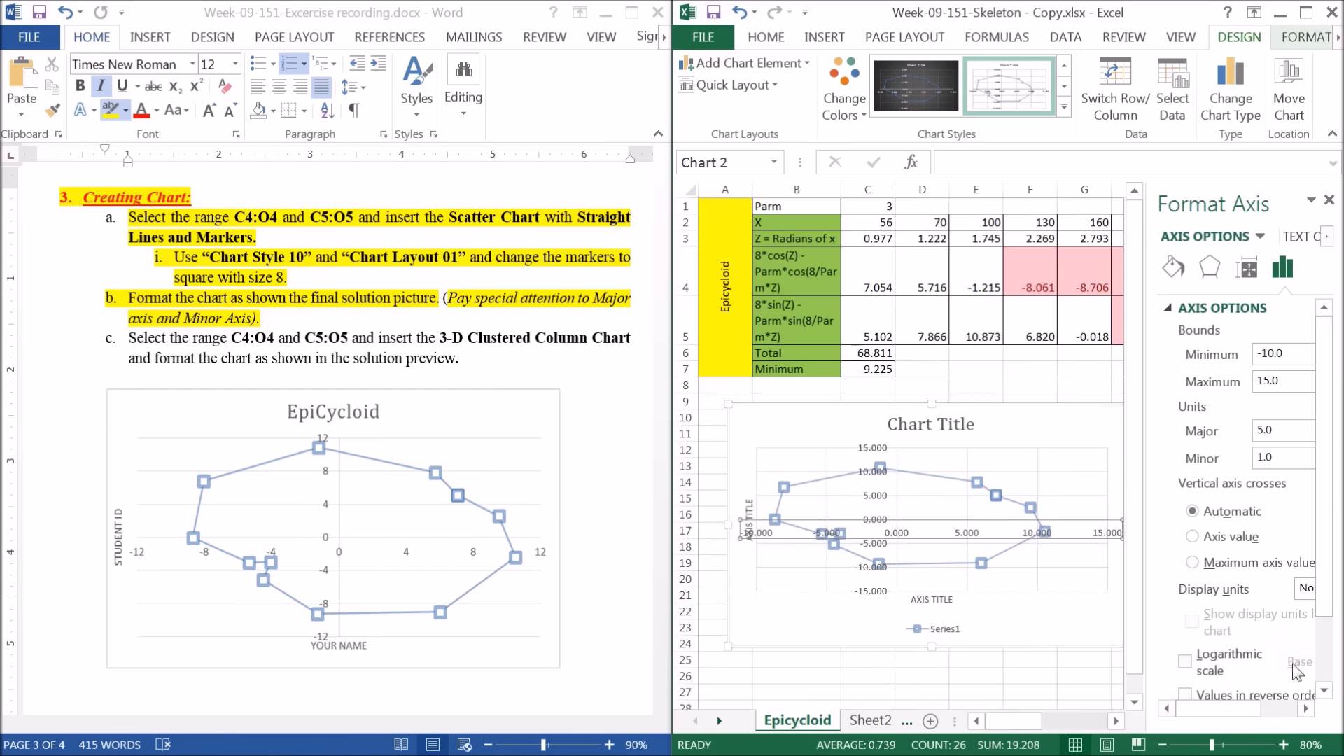
{"action": "left_click", "coordinate": [1304, 715]}
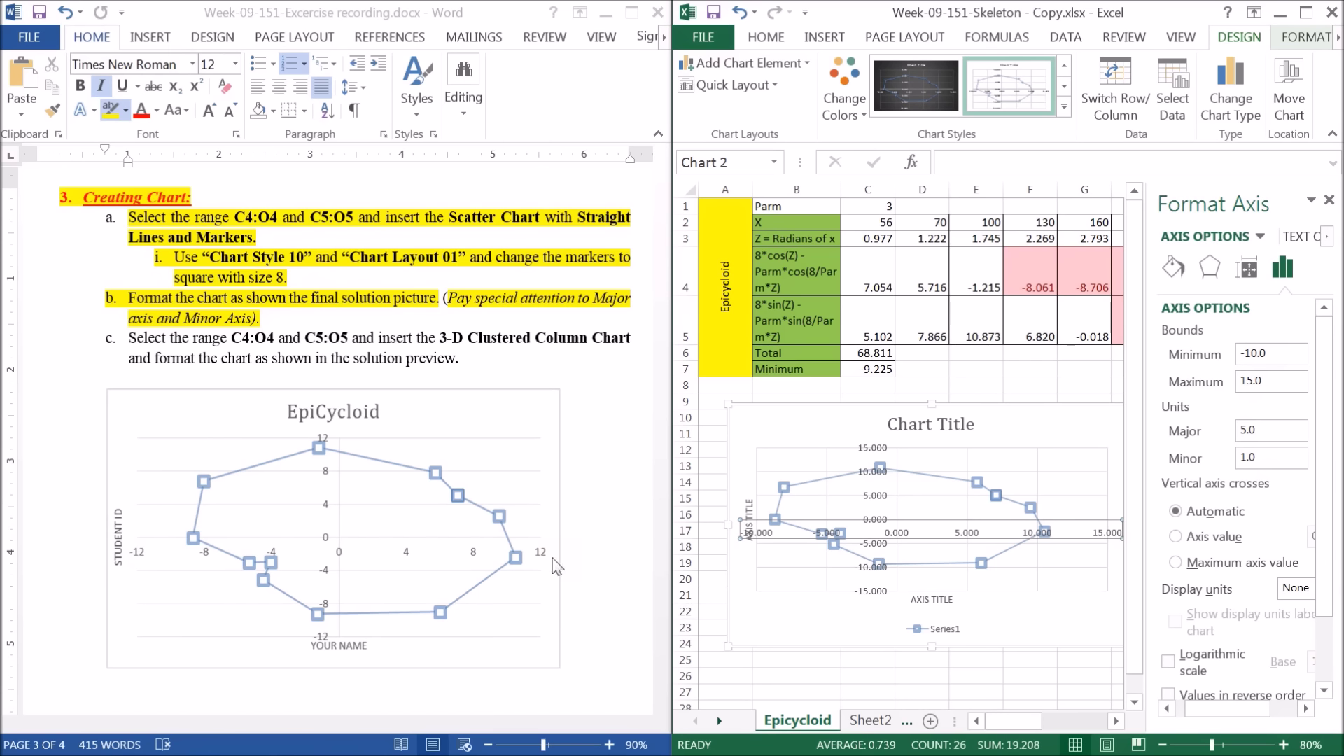
Set the horizontal axis minimum to -12, maximum to 12 and major unit to 4
{"action": "left_click_drag", "start_coordinate": [1294, 354], "coordinate": [1206, 356]}
{"action": "type", "text": "-12"}
{"action": "key", "text": "Tab"}
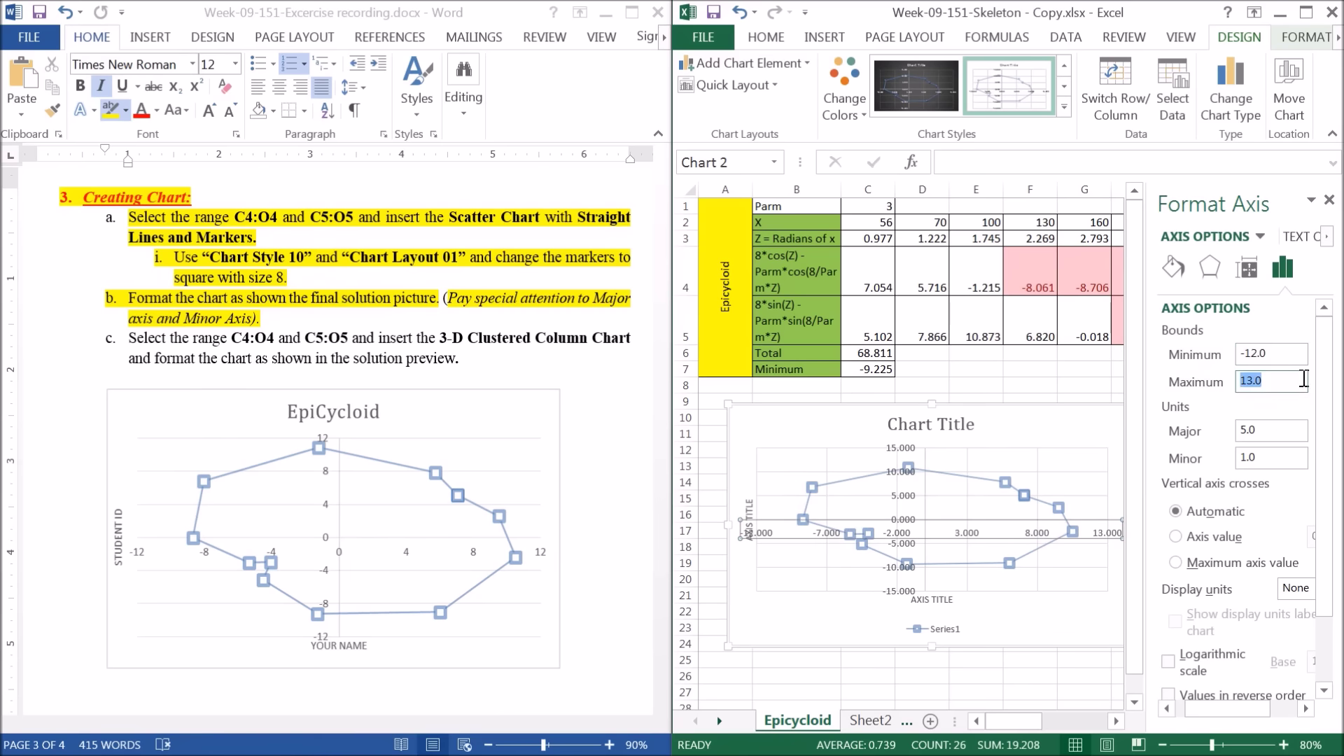
{"action": "type", "text": "12"}
{"action": "key", "text": "Tab"}
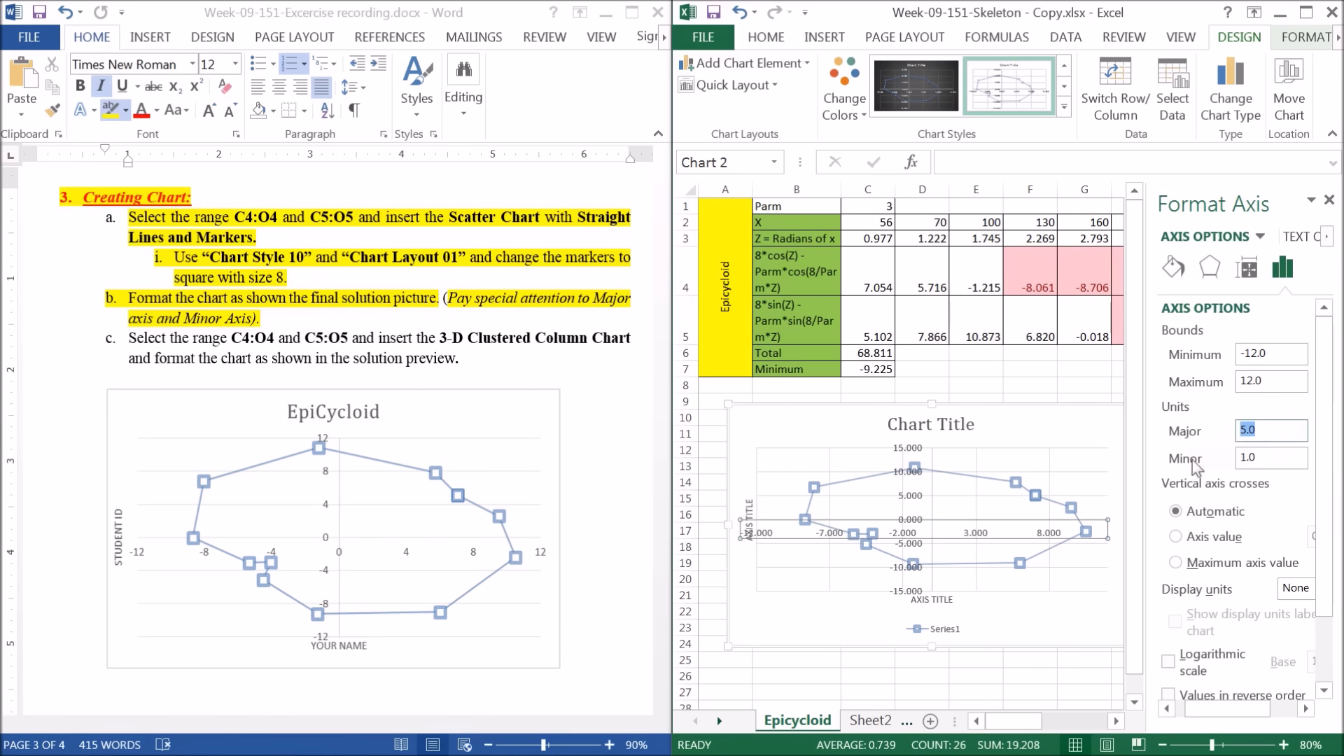
{"action": "type", "text": "4"}
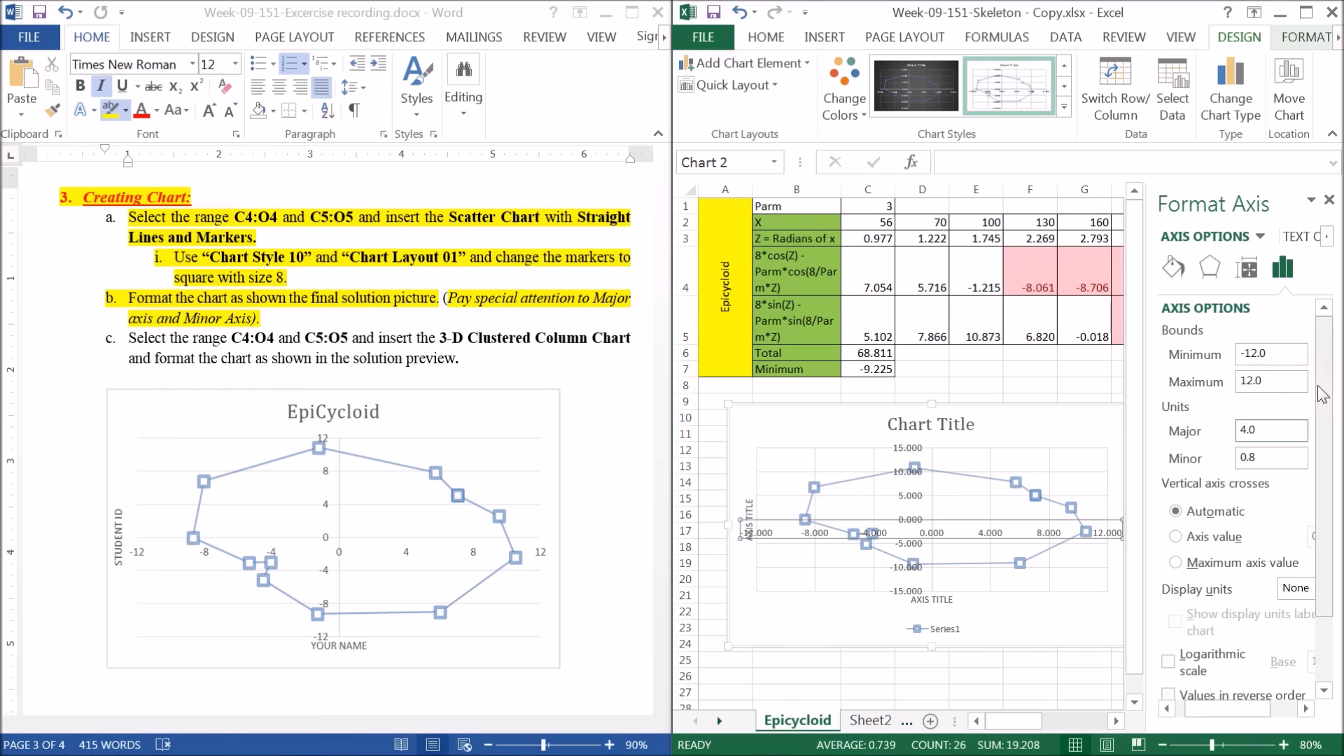
Give the horizontal axis labels 0 decimal places and close the axis pane
{"action": "scroll", "coordinate": [1330, 434], "scroll_direction": "down", "scroll_amount": 1}
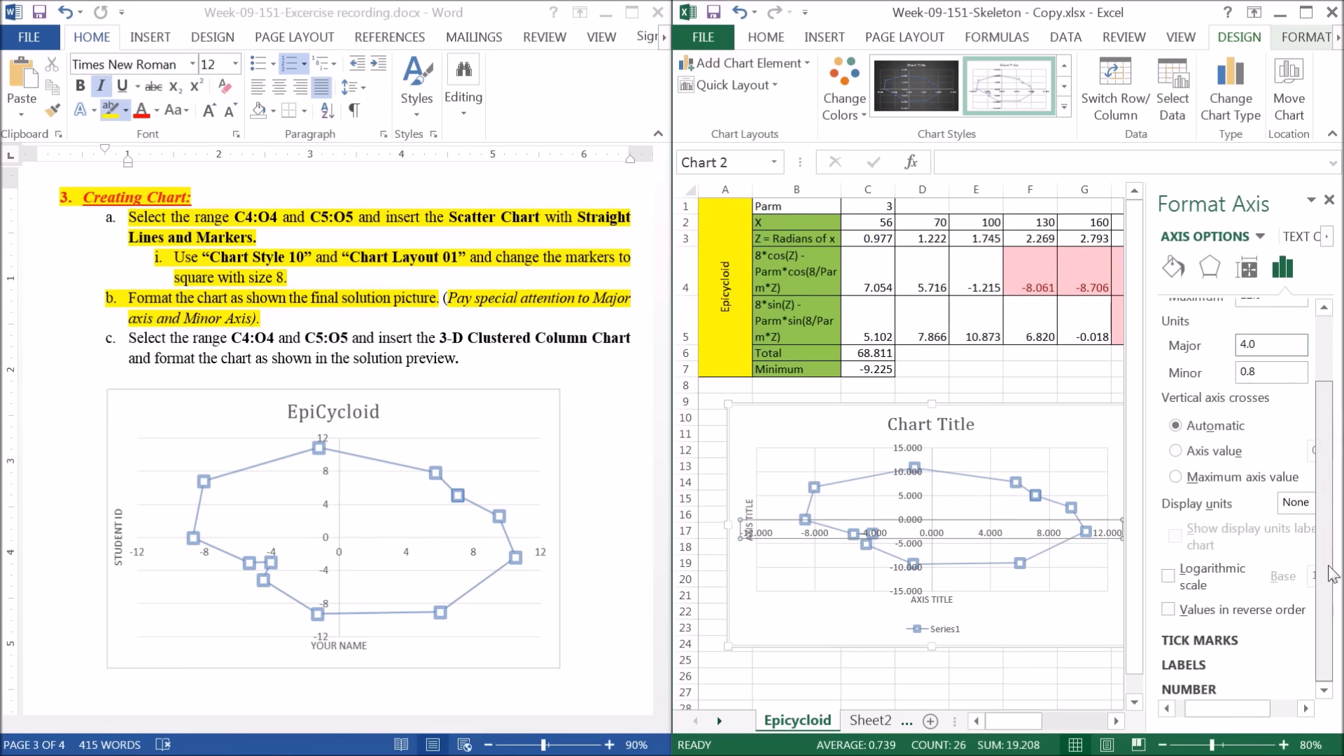
{"action": "scroll", "coordinate": [1333, 560], "scroll_direction": "down", "scroll_amount": 1}
{"action": "left_click_drag", "start_coordinate": [1200, 710], "coordinate": [1190, 710]}
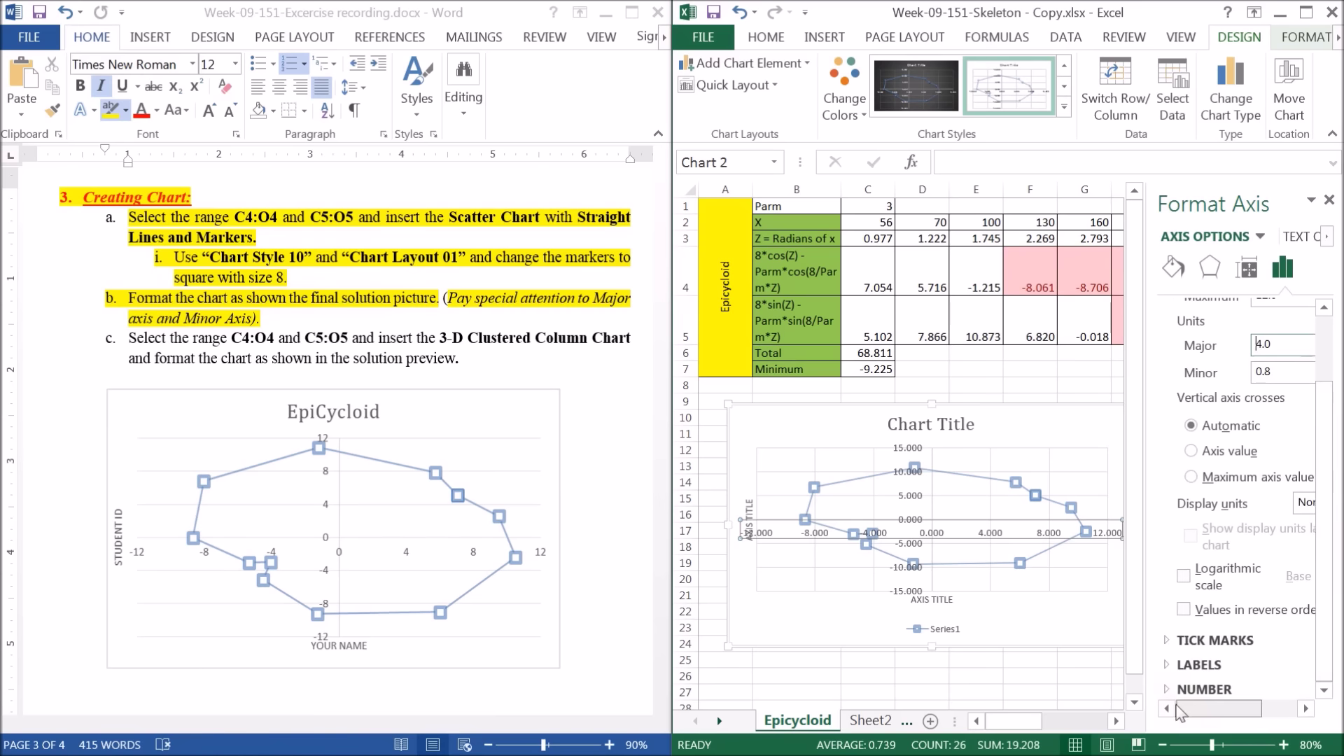
{"action": "left_click", "coordinate": [1182, 690]}
{"action": "scroll", "coordinate": [1183, 662], "scroll_direction": "down", "scroll_amount": 4}
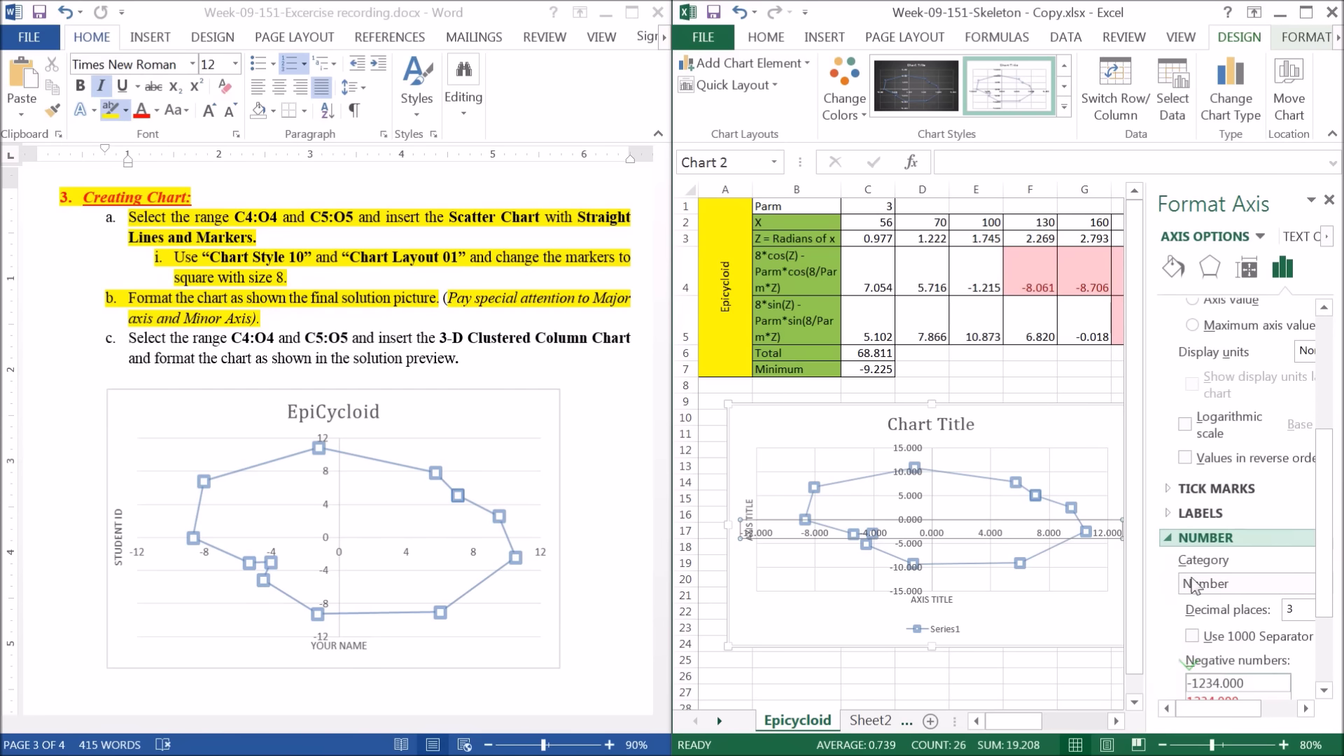
{"action": "scroll", "coordinate": [1199, 581], "scroll_direction": "down", "scroll_amount": 2}
{"action": "left_click_drag", "start_coordinate": [1241, 707], "coordinate": [1247, 707]}
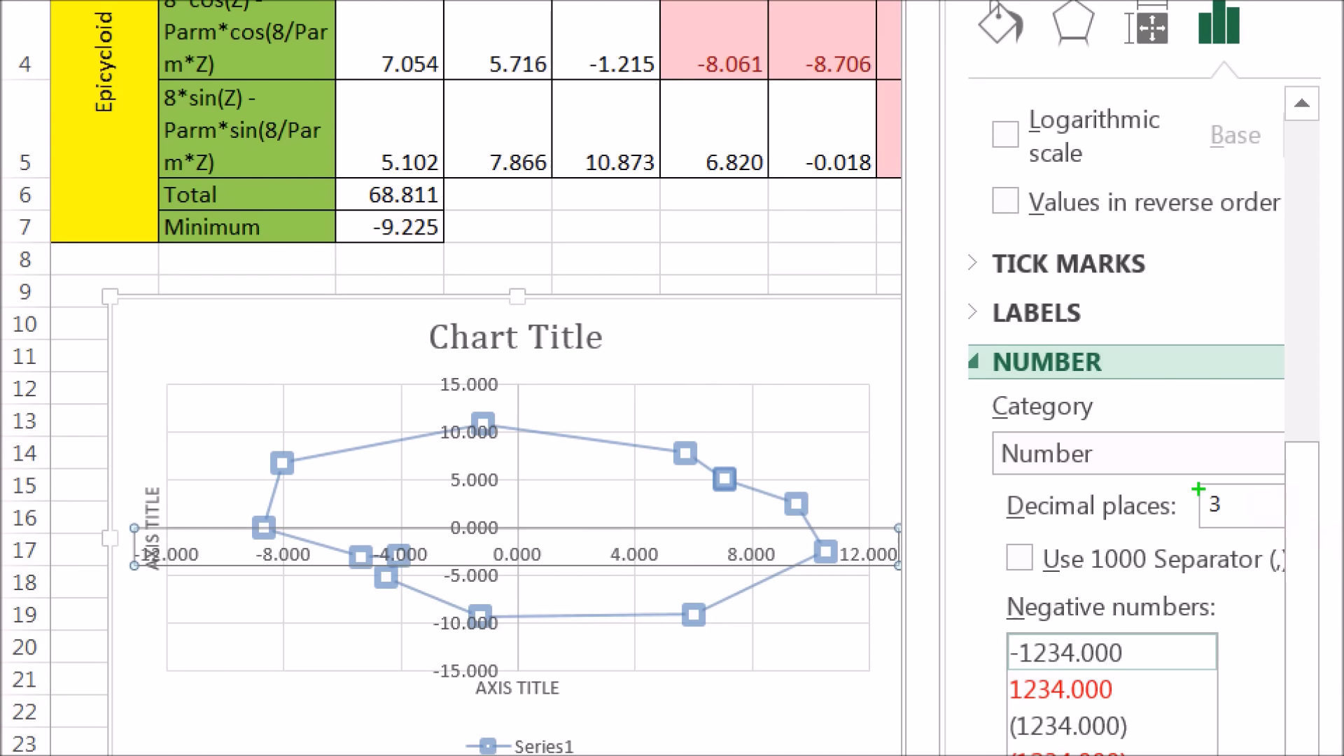
{"action": "left_click_drag", "start_coordinate": [1233, 526], "coordinate": [1190, 525]}
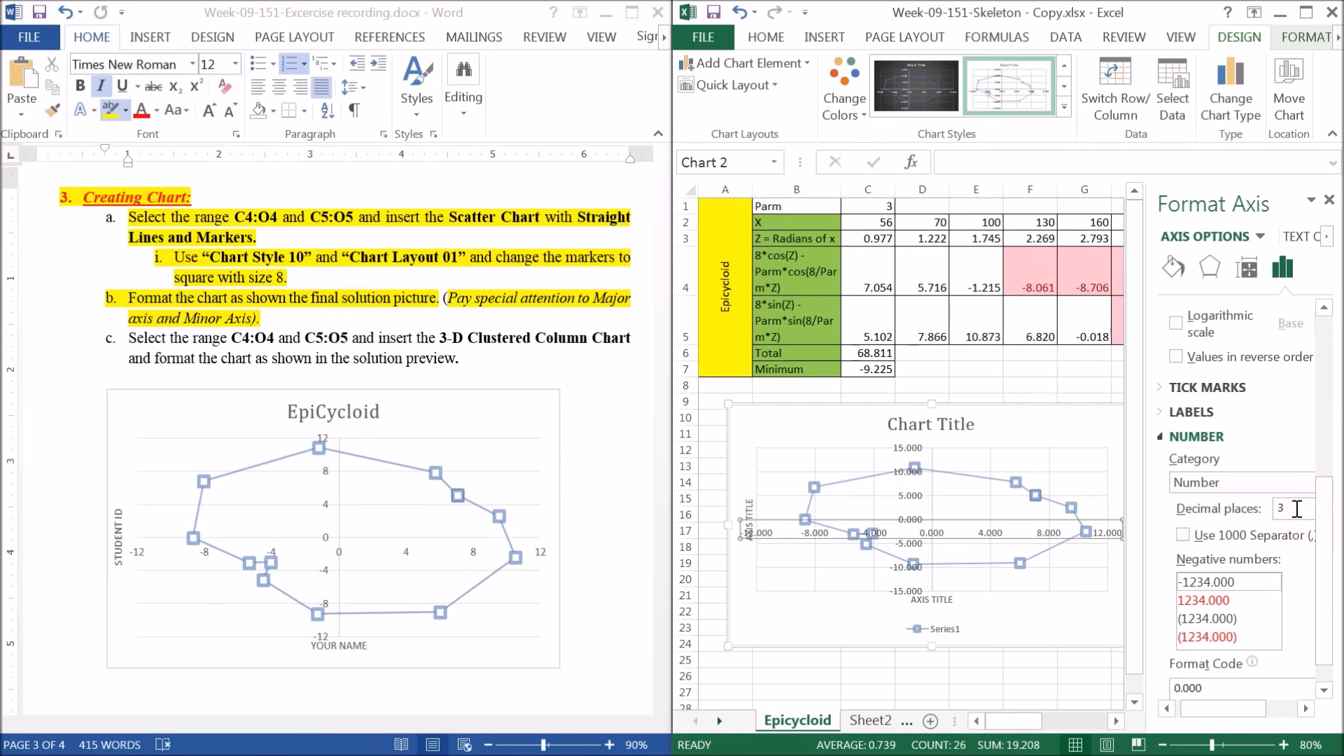
{"action": "left_click", "coordinate": [1255, 509]}
{"action": "type", "text": "0"}
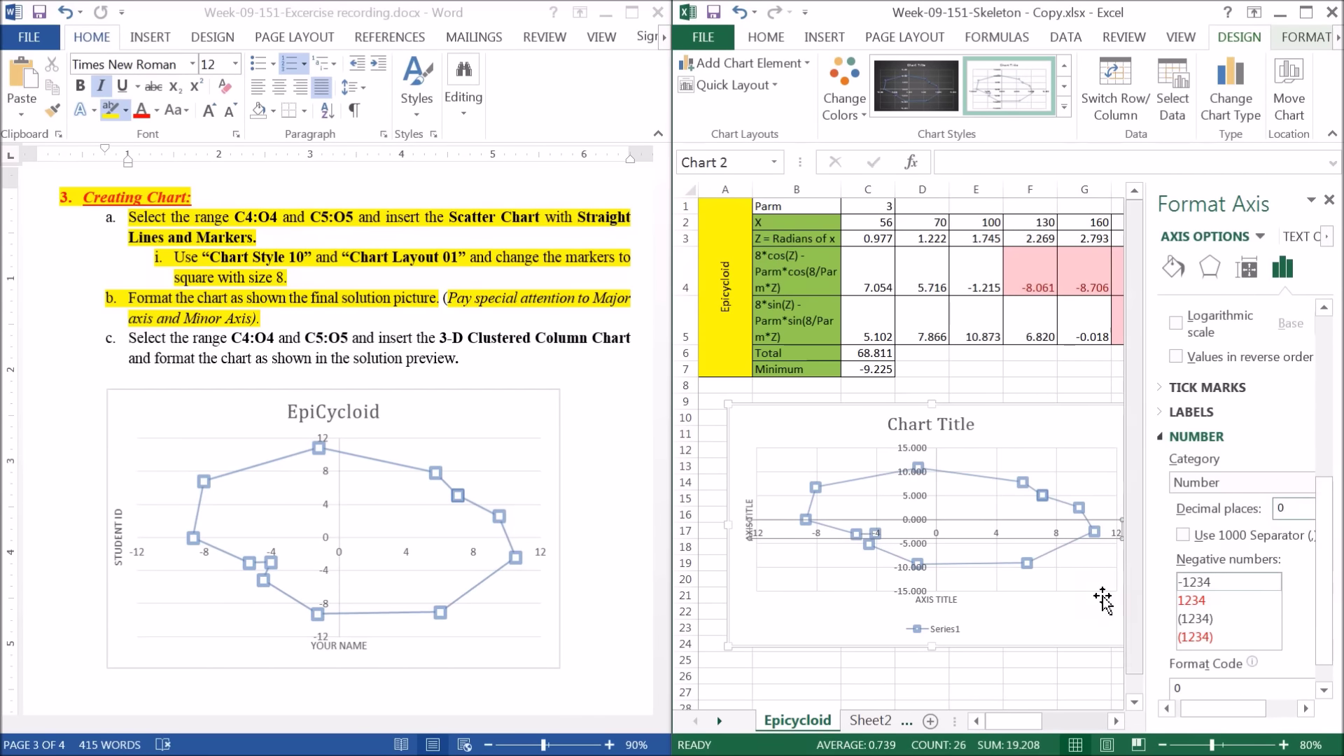
{"action": "left_click", "coordinate": [979, 583]}
{"action": "left_click", "coordinate": [1003, 612]}
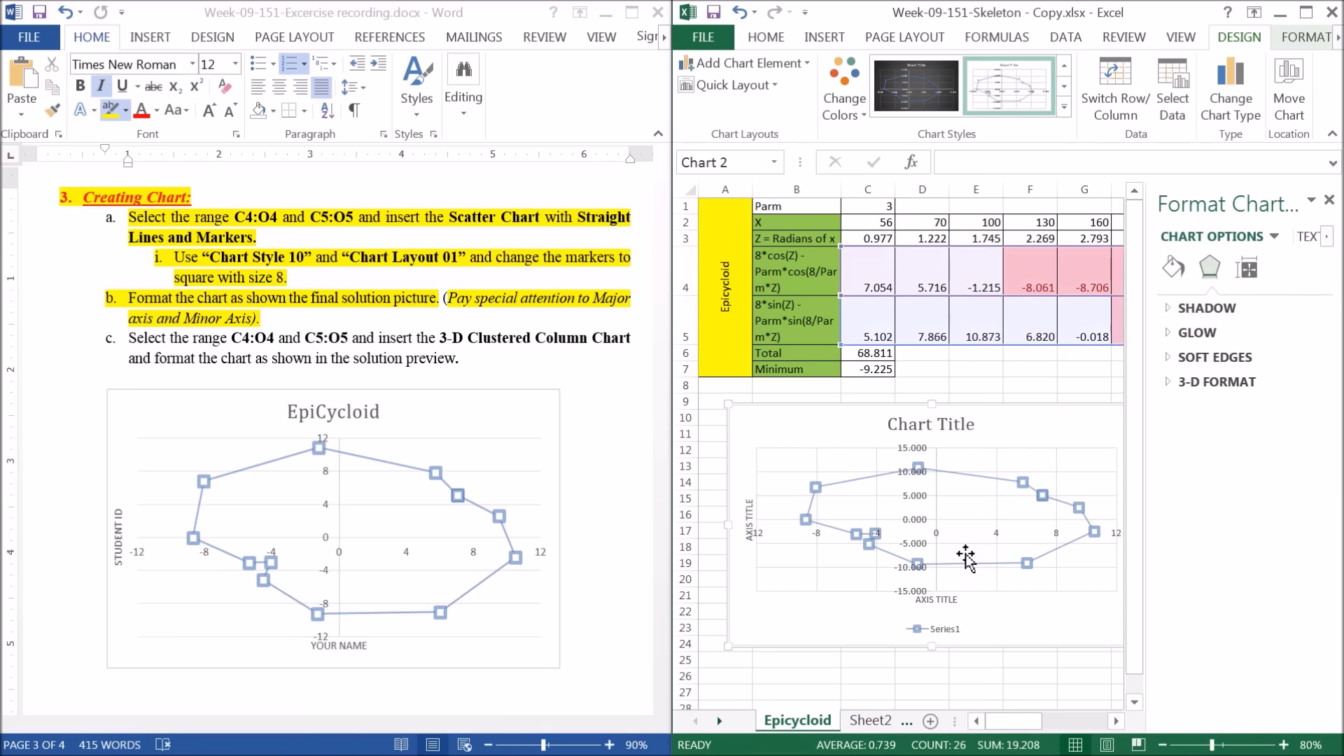
{"action": "left_click", "coordinate": [1001, 537]}
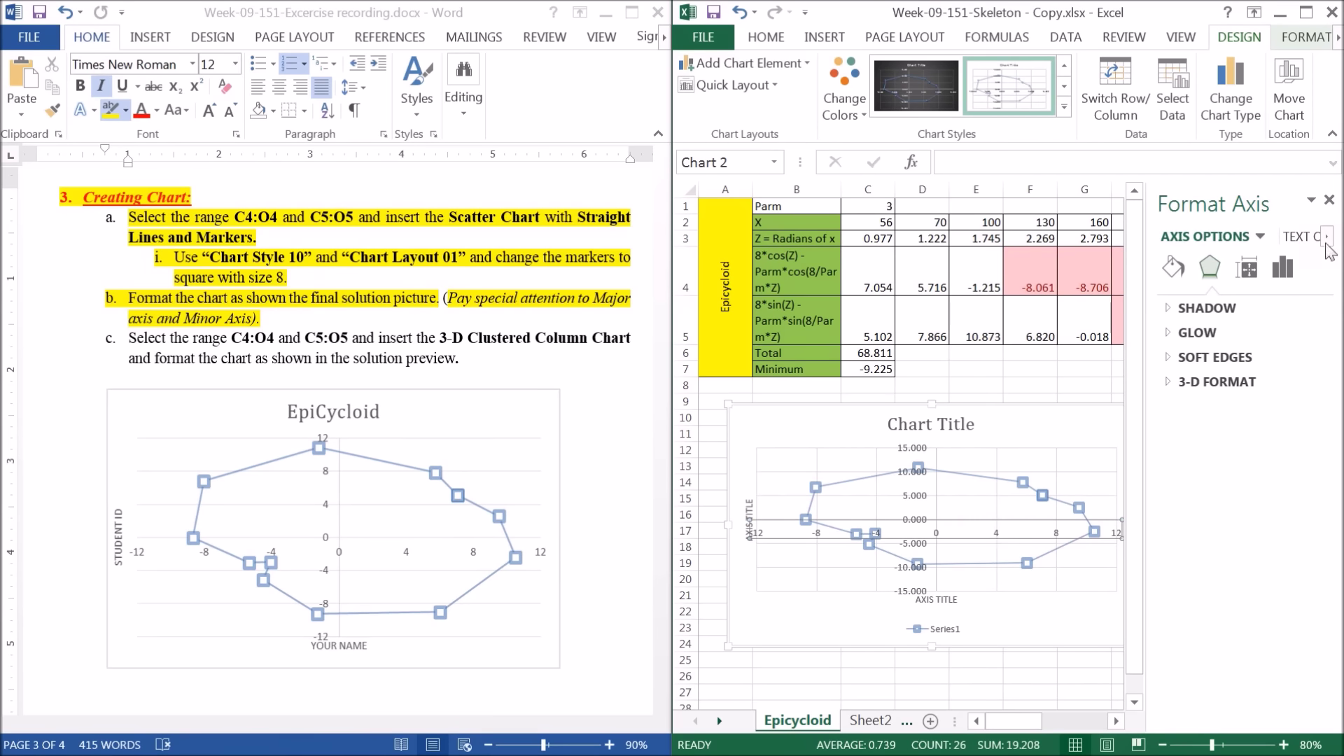
{"action": "left_click", "coordinate": [1329, 200]}
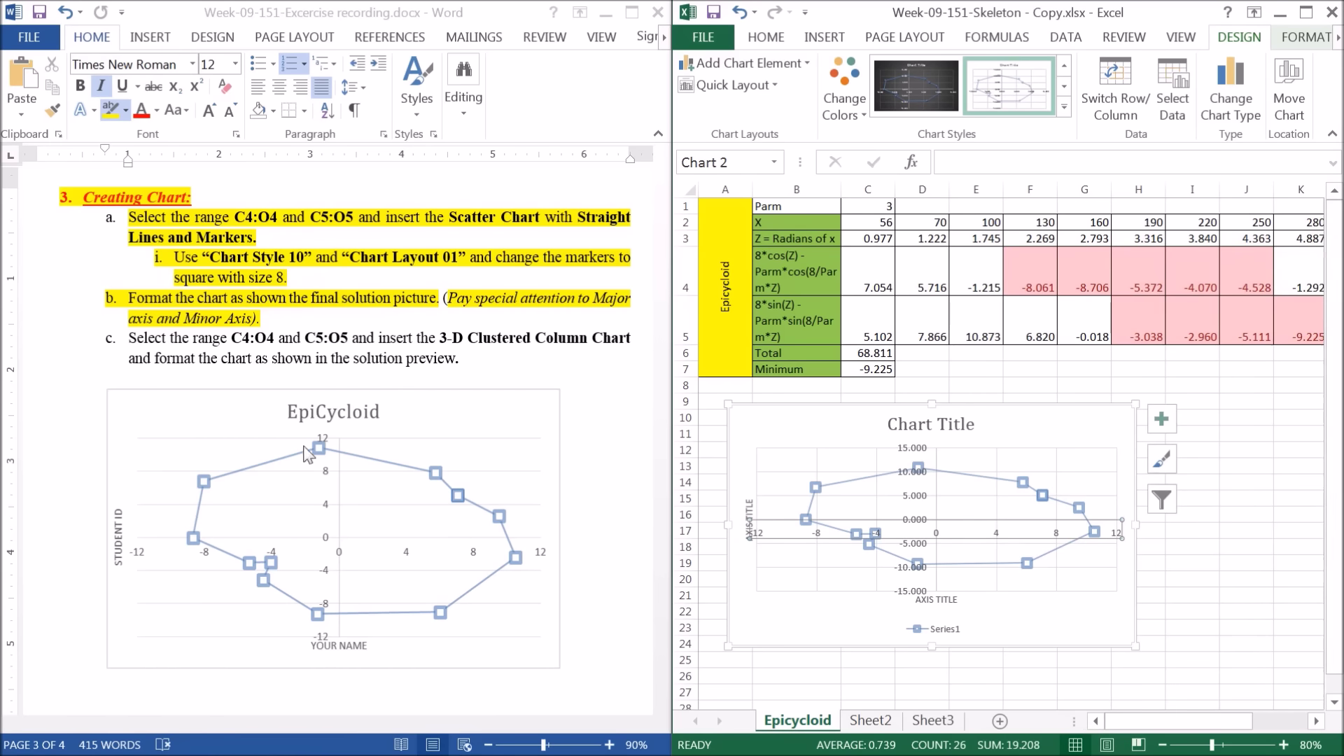
Open the vertical axis formatting options and begin entering its minimum bound
{"action": "left_click", "coordinate": [918, 450]}
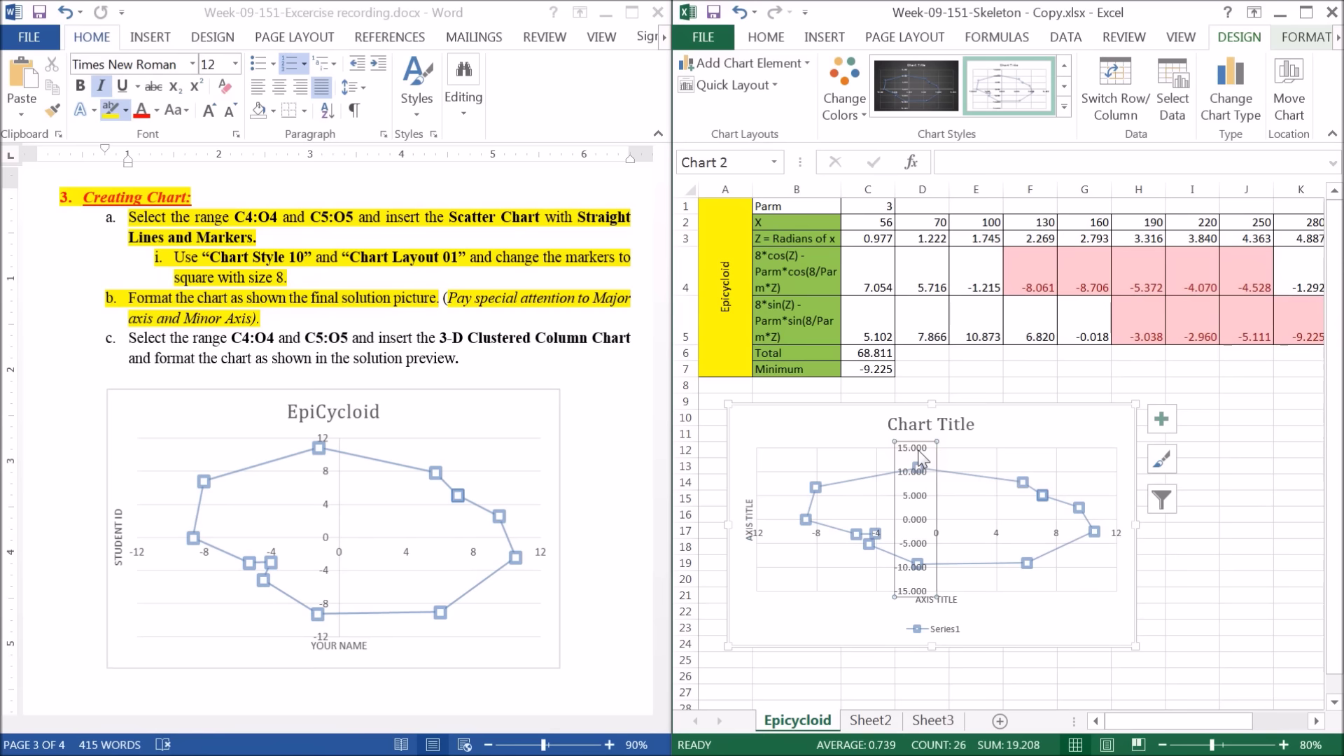
{"action": "double_click", "coordinate": [917, 451]}
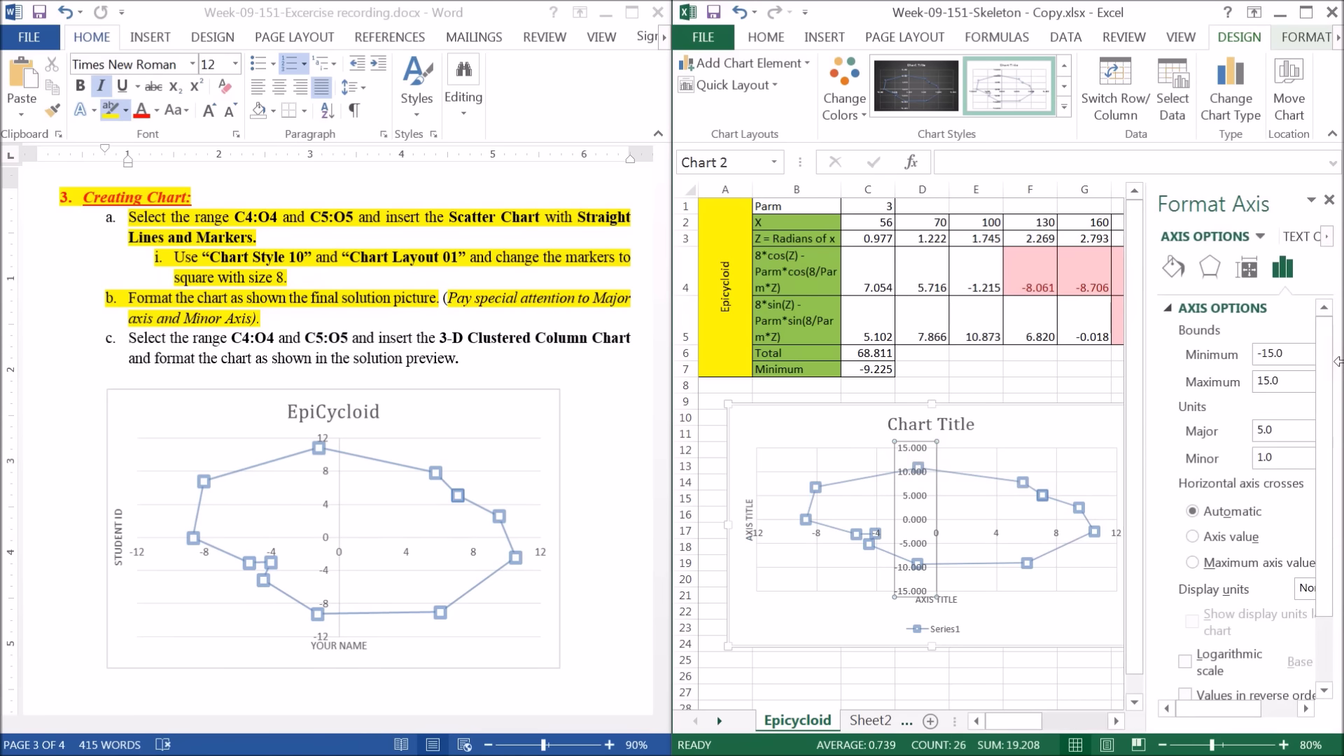
{"action": "triple_click", "coordinate": [1295, 355]}
{"action": "type", "text": "-12"}
Set the vertical axis minimum to -12, maximum to 12 and major unit to 4
{"action": "left_click", "coordinate": [1307, 379]}
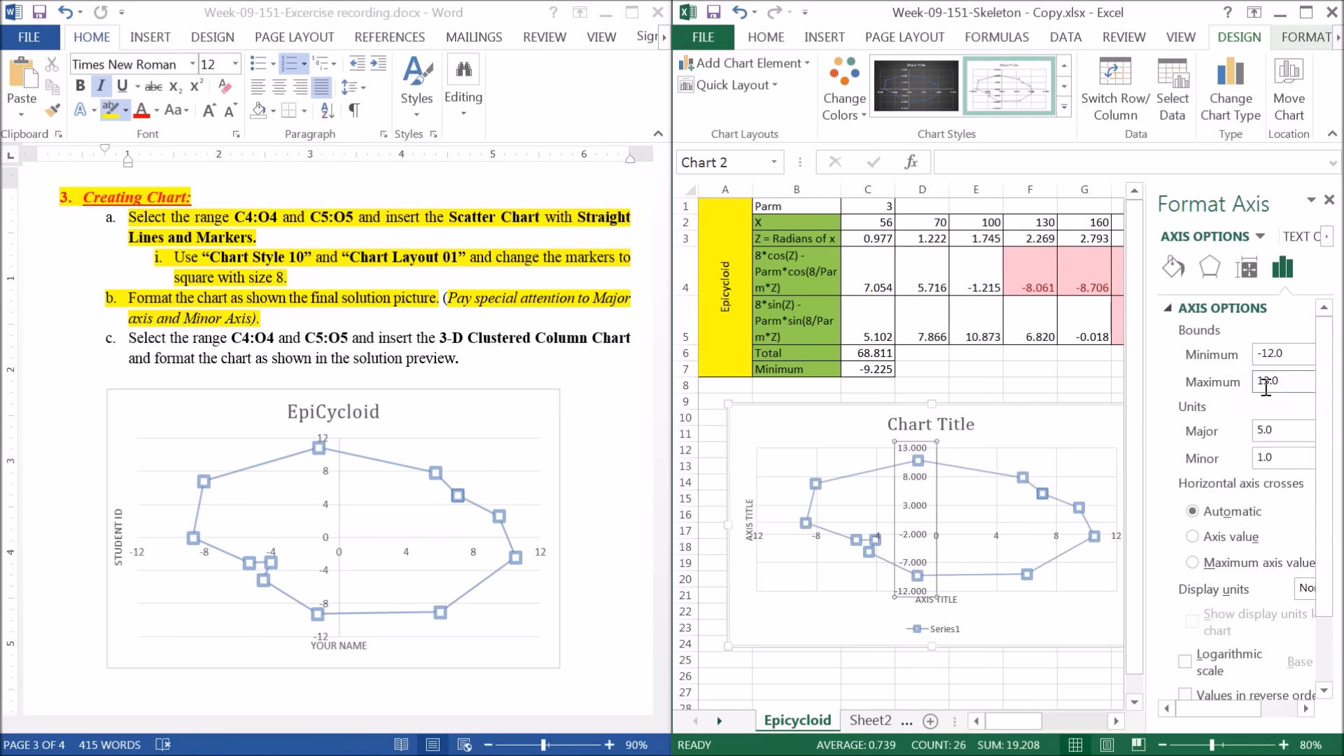
{"action": "left_click_drag", "start_coordinate": [1293, 387], "coordinate": [1194, 381]}
{"action": "type", "text": "12"}
{"action": "left_click", "coordinate": [1270, 430]}
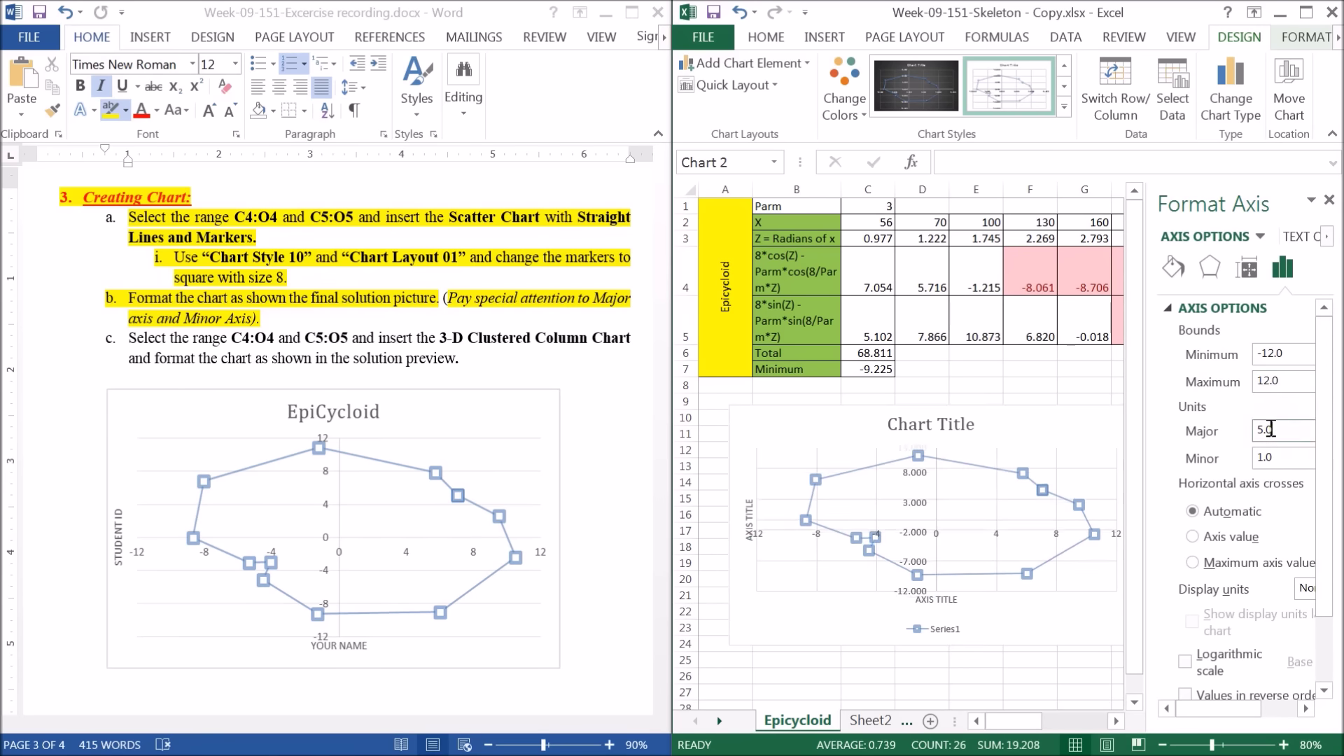
{"action": "left_click_drag", "start_coordinate": [1288, 429], "coordinate": [1228, 425]}
{"action": "type", "text": "4"}
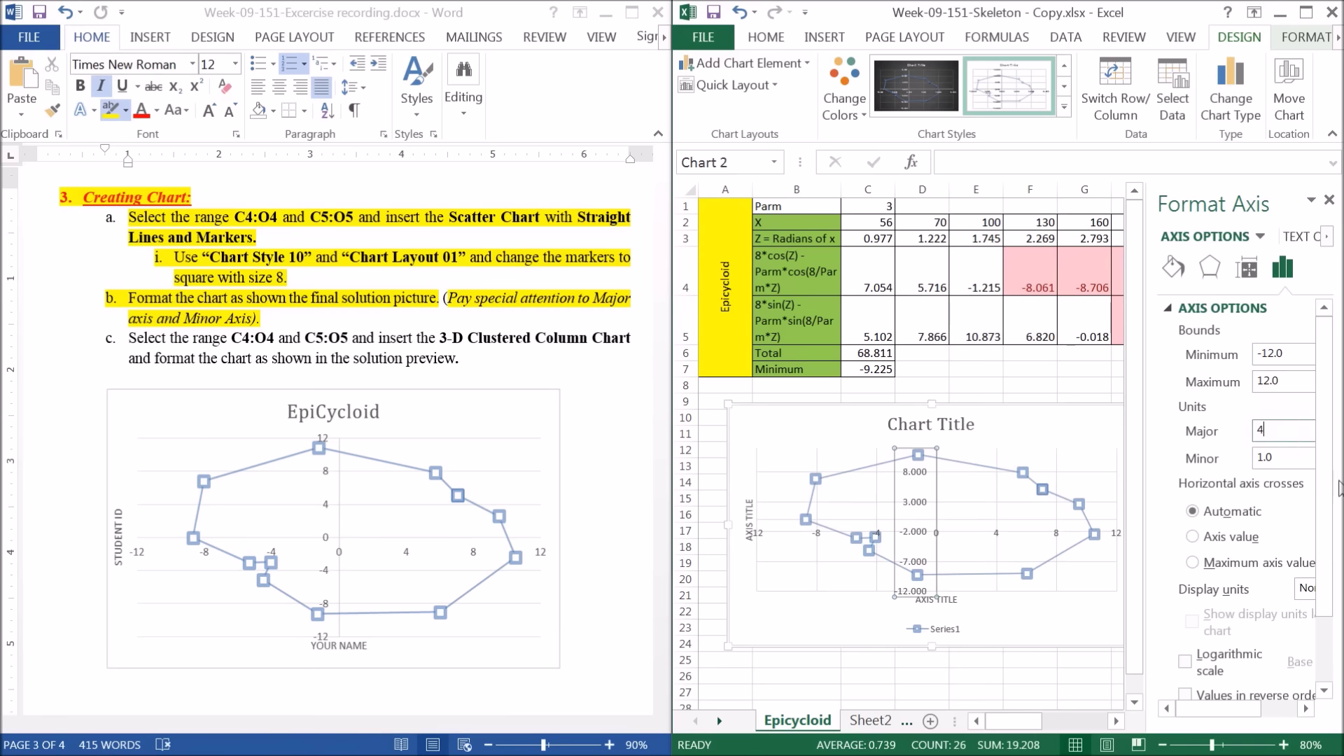
{"action": "key", "text": "Return"}
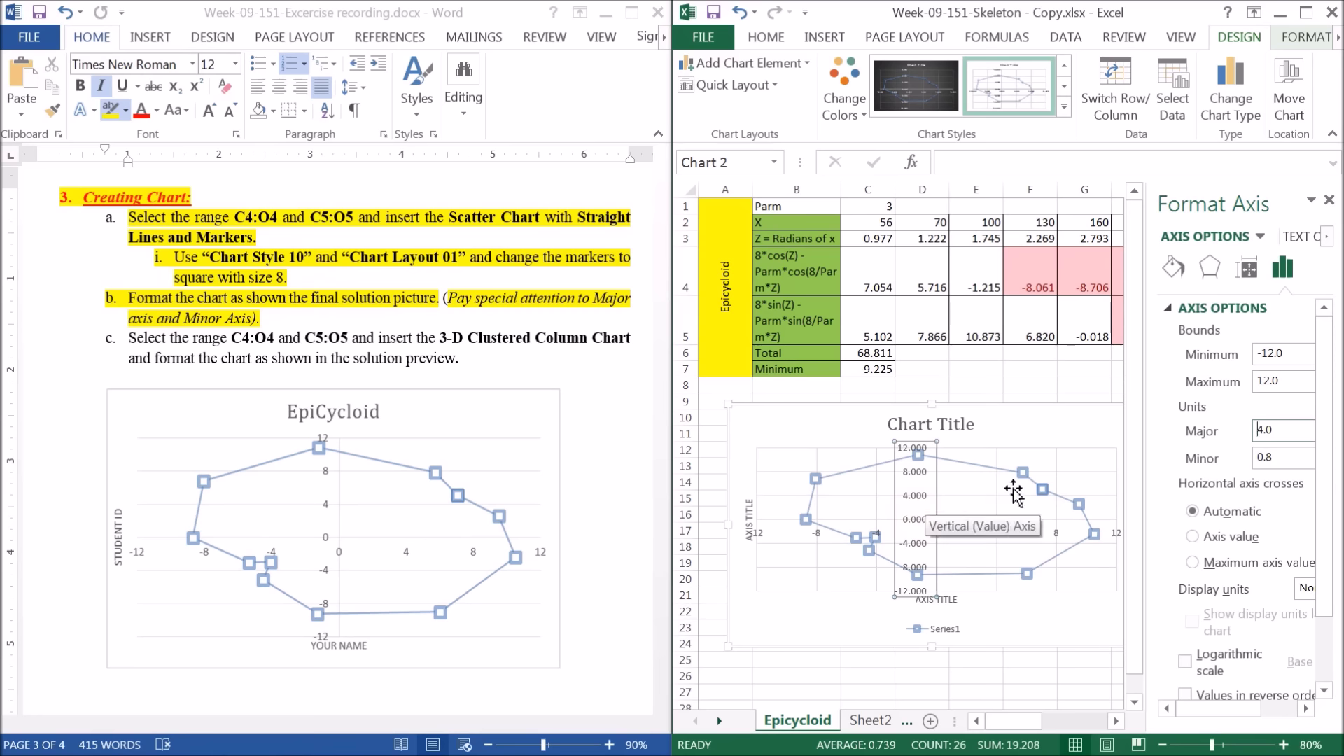
Give the vertical axis labels 0 decimal places and close the axis pane
{"action": "left_click_drag", "start_coordinate": [1329, 382], "coordinate": [1334, 507]}
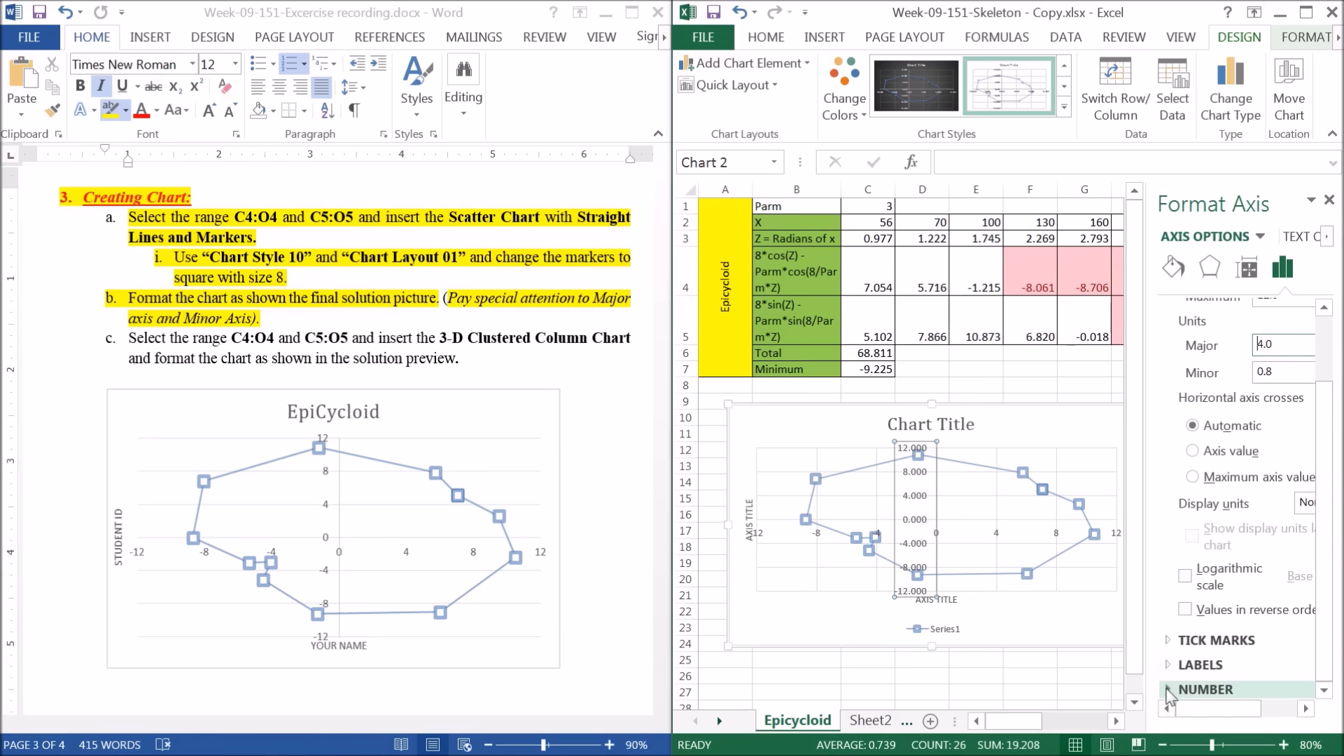
{"action": "left_click", "coordinate": [1167, 691]}
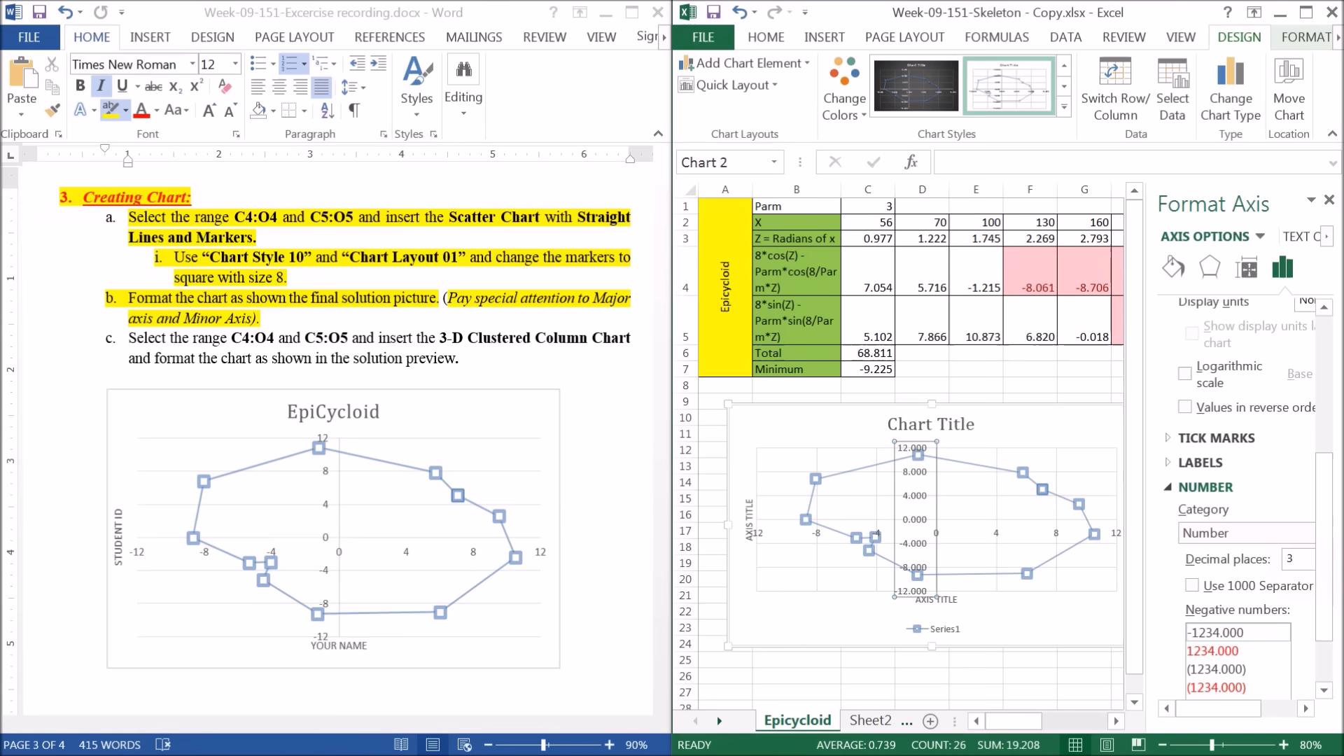
{"action": "left_click_drag", "start_coordinate": [1304, 565], "coordinate": [1290, 567]}
{"action": "type", "text": "0"}
{"action": "key", "text": "Return"}
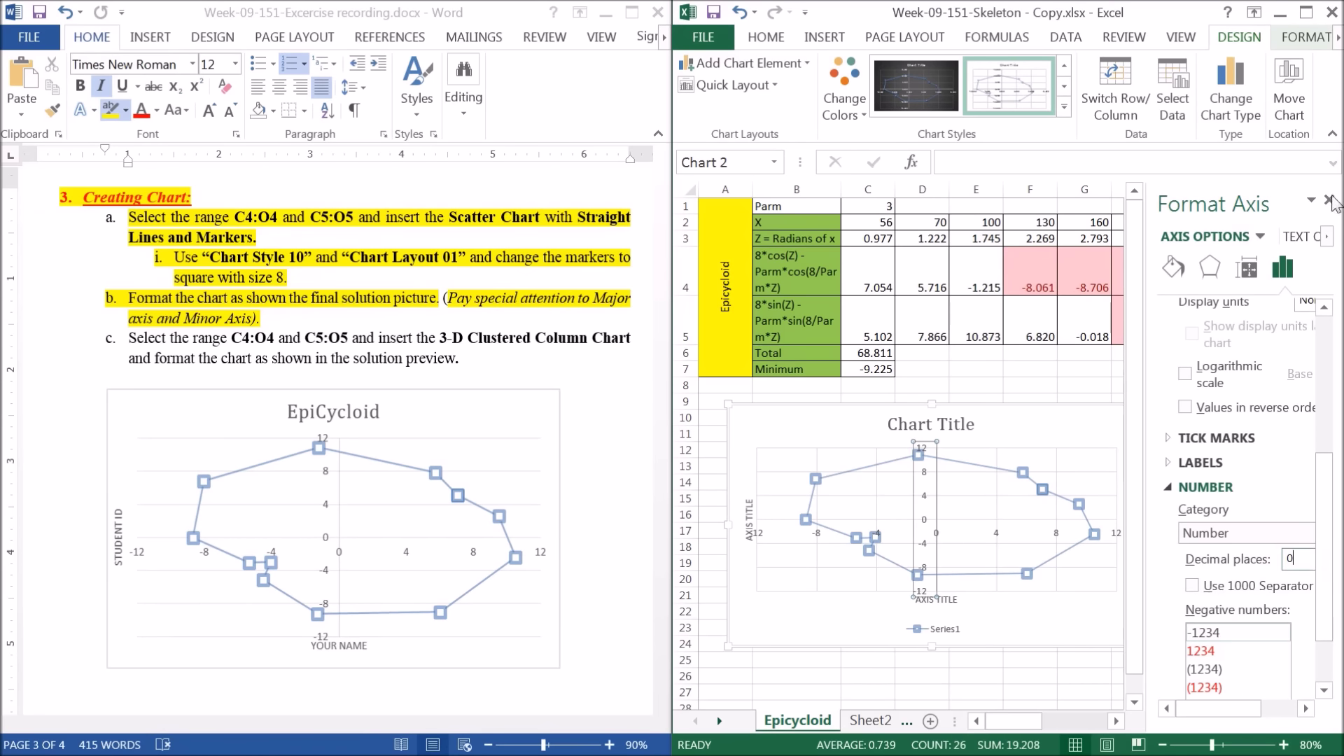
{"action": "left_click", "coordinate": [1330, 201]}
{"action": "left_click", "coordinate": [1192, 514]}
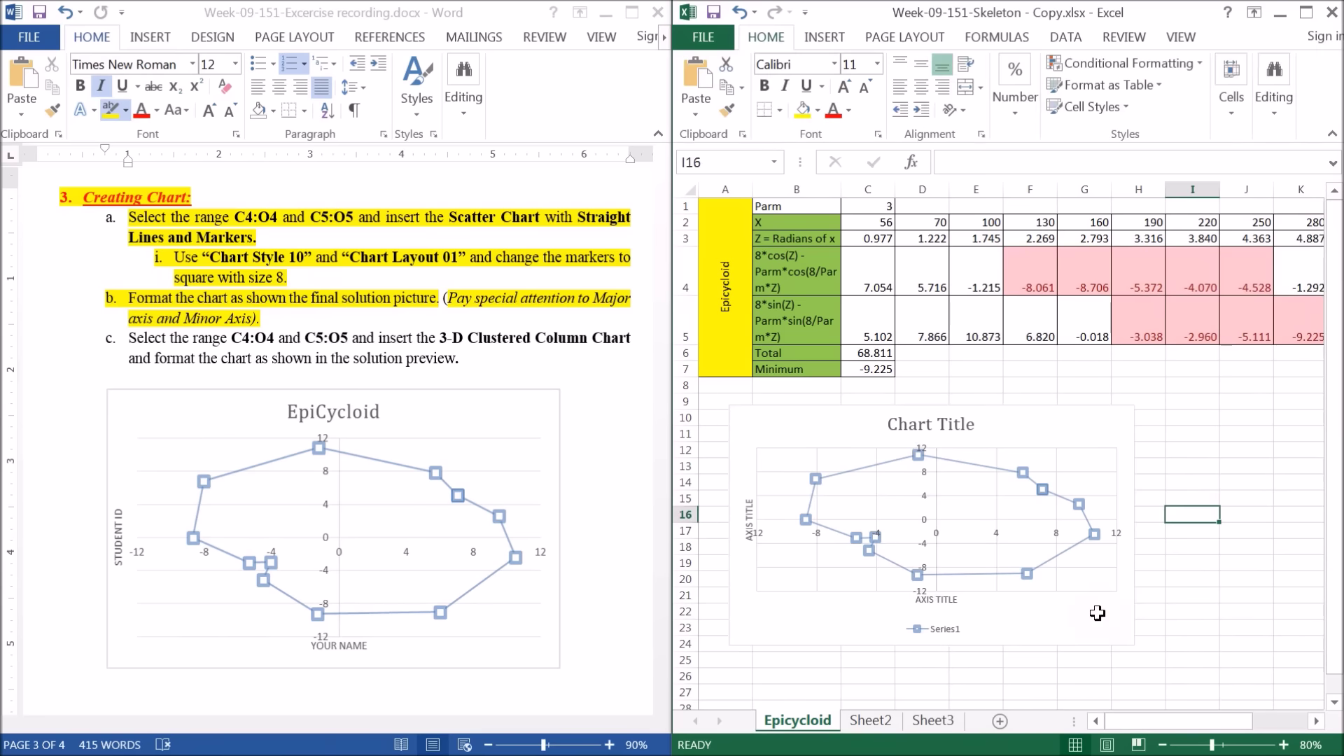
Delete the Series1 legend and begin editing the chart title text as EpiCycloid
{"action": "left_click", "coordinate": [1092, 634]}
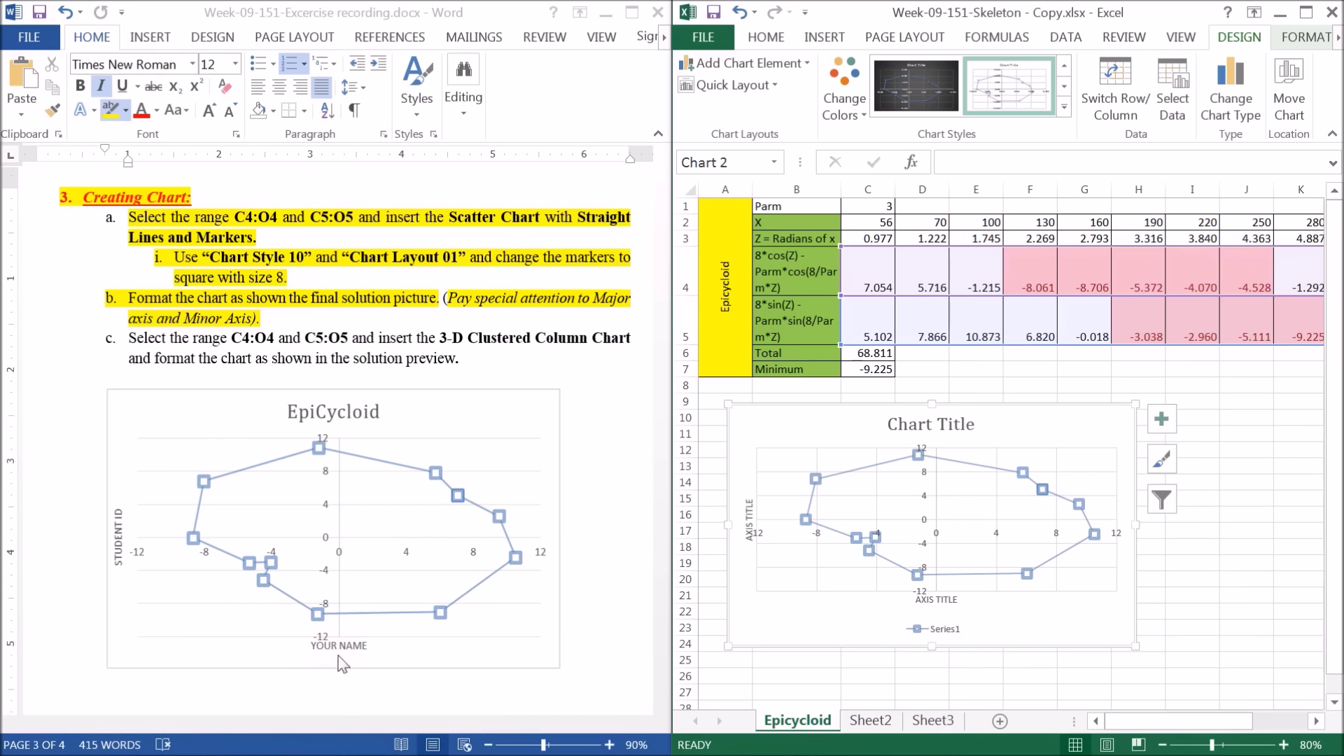
{"action": "left_click", "coordinate": [950, 634]}
{"action": "key", "text": "Delete"}
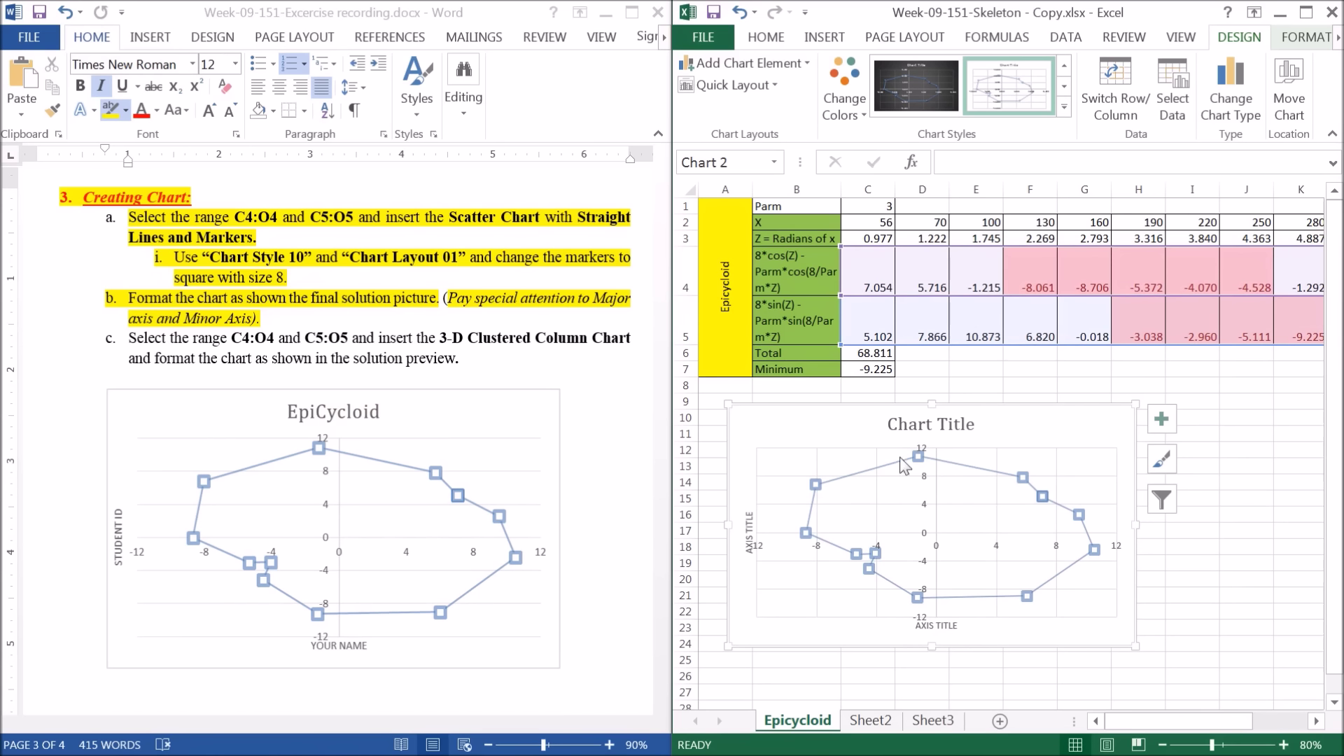
{"action": "left_click", "coordinate": [937, 429]}
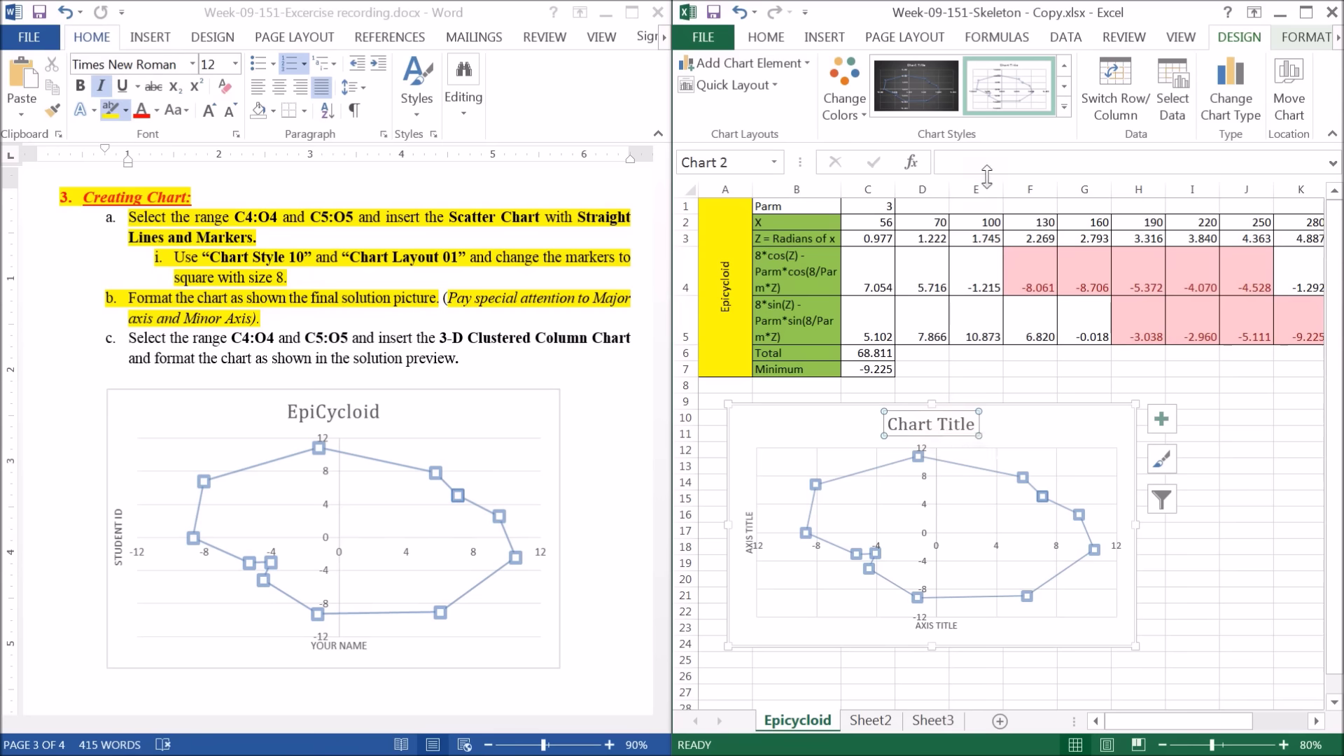
{"action": "left_click", "coordinate": [951, 166]}
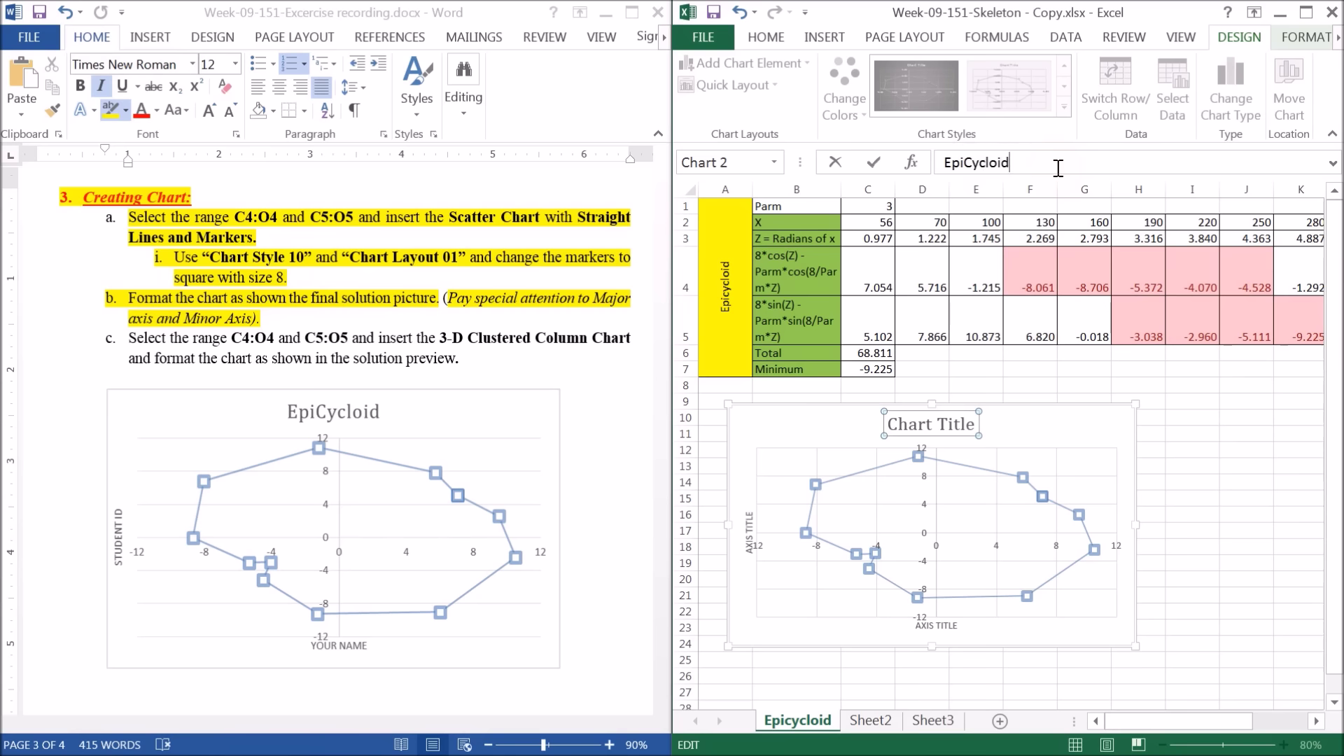
Commit the 'EpiCycloid' chart title and compare it with the Word reference chart
{"action": "key", "text": "Return"}
{"action": "left_click", "coordinate": [1045, 433]}
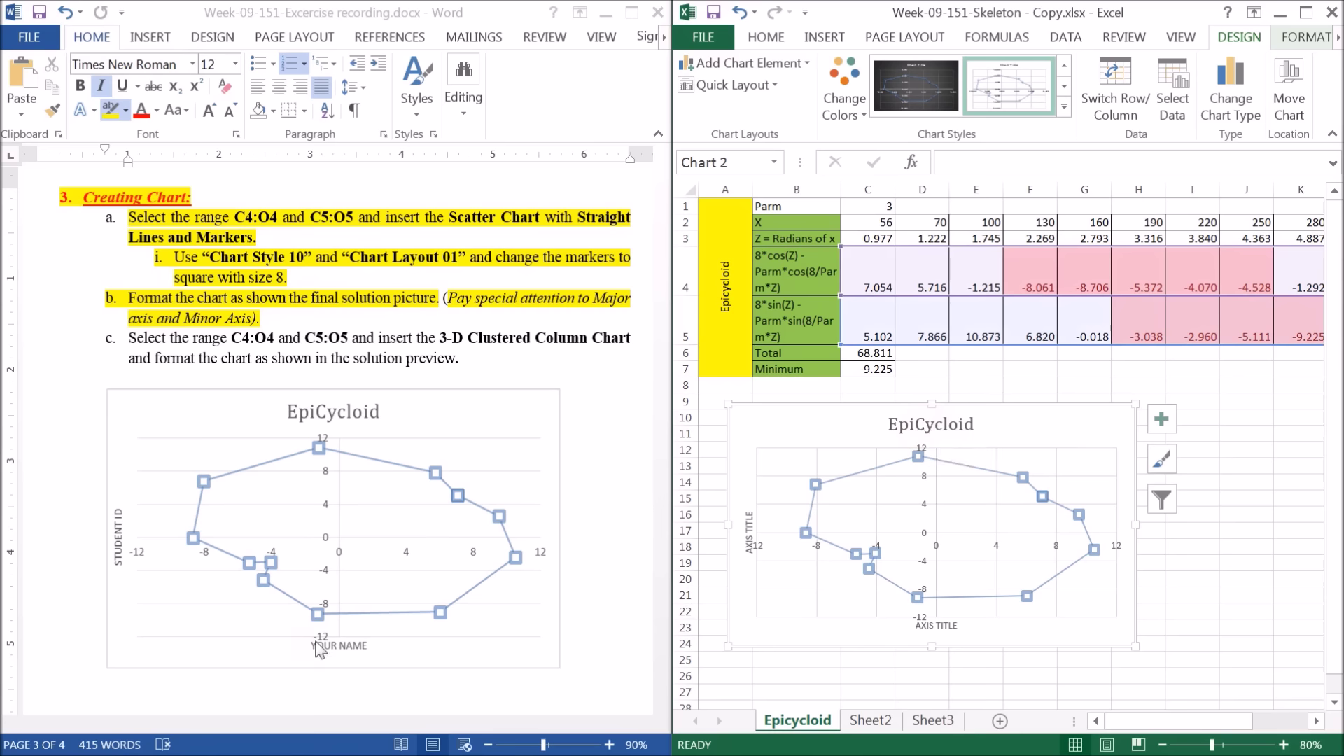
{"action": "left_click", "coordinate": [337, 657]}
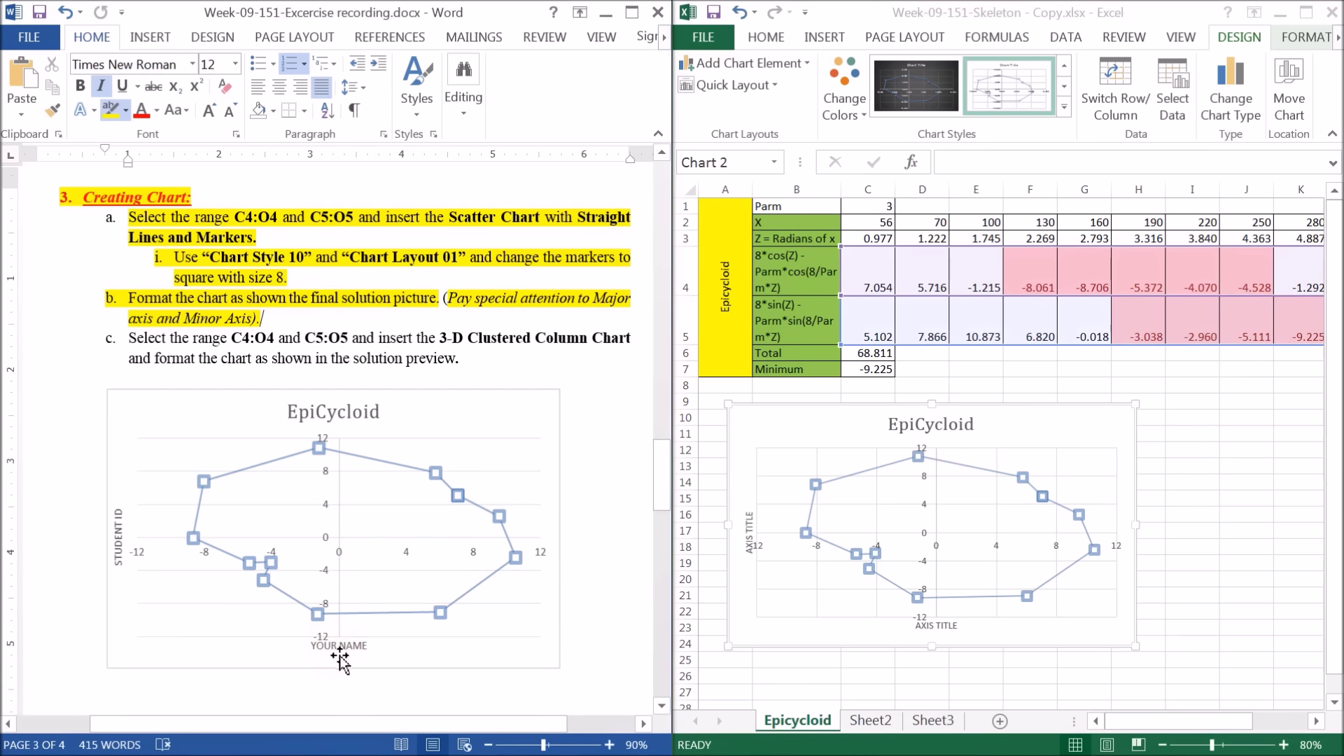
{"action": "left_click", "coordinate": [819, 645]}
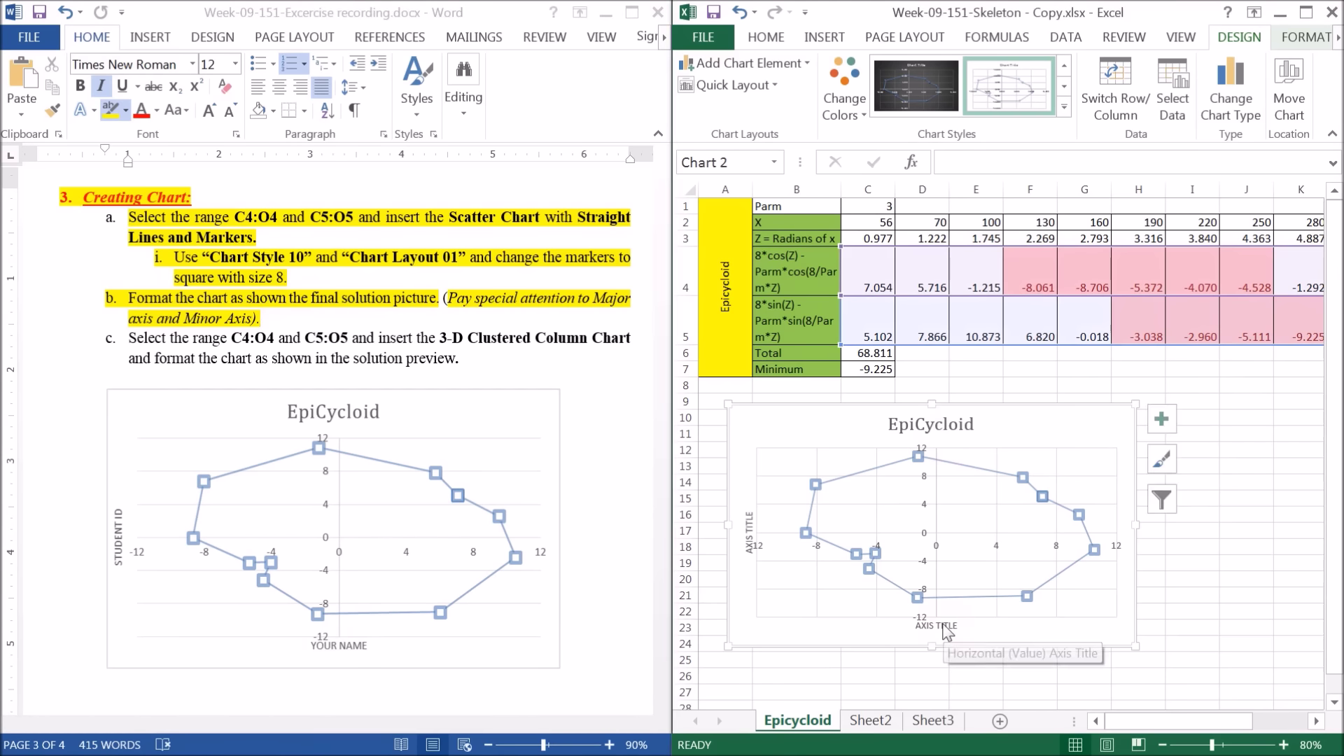
Set the horizontal axis title to 'YOUR NAME'
{"action": "left_click", "coordinate": [945, 628]}
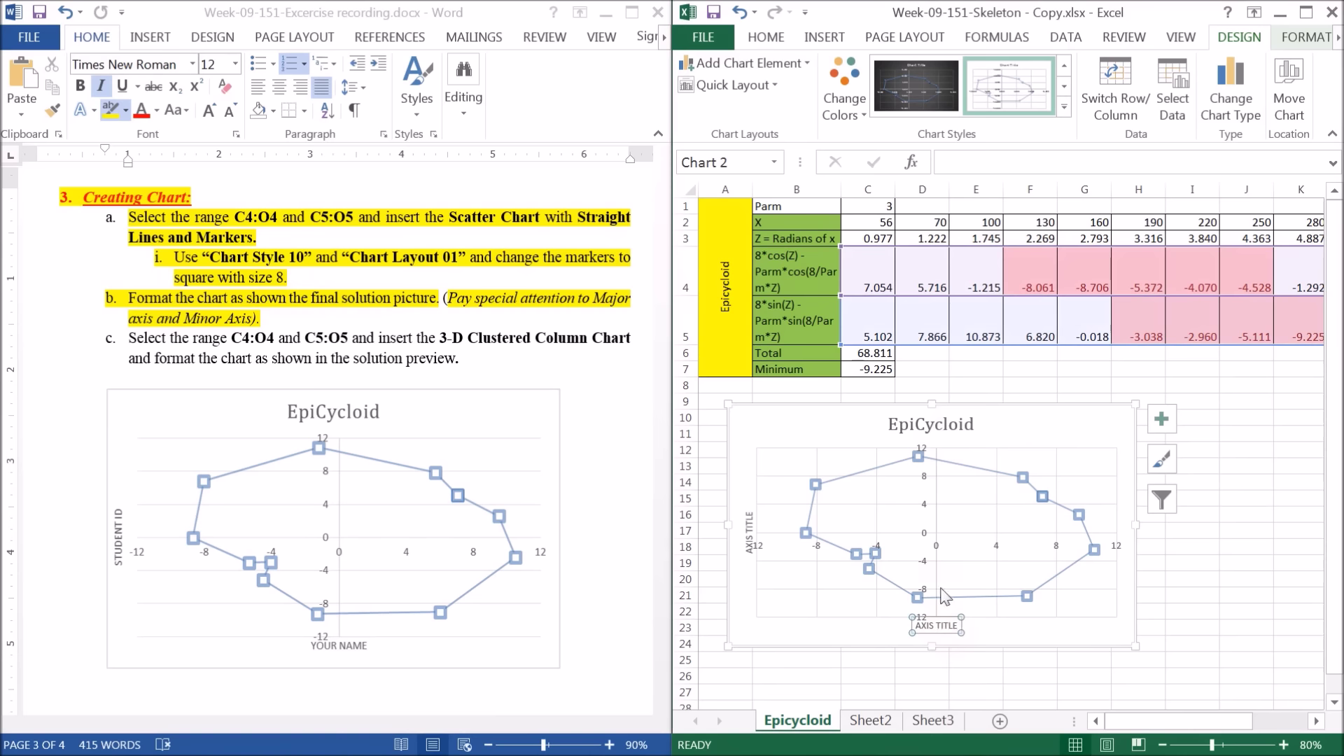
{"action": "left_click", "coordinate": [966, 161]}
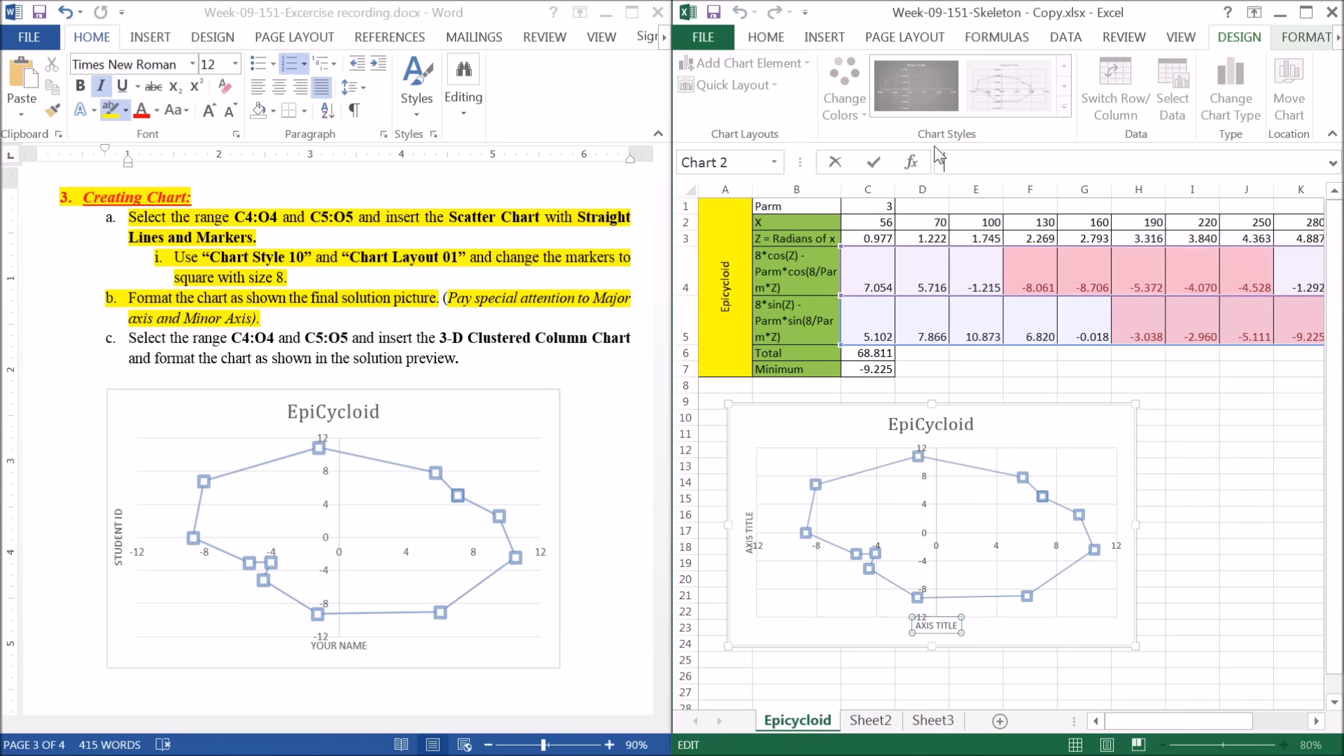
{"action": "type", "text": "Y"}
{"action": "type", "text": "R NAME"}
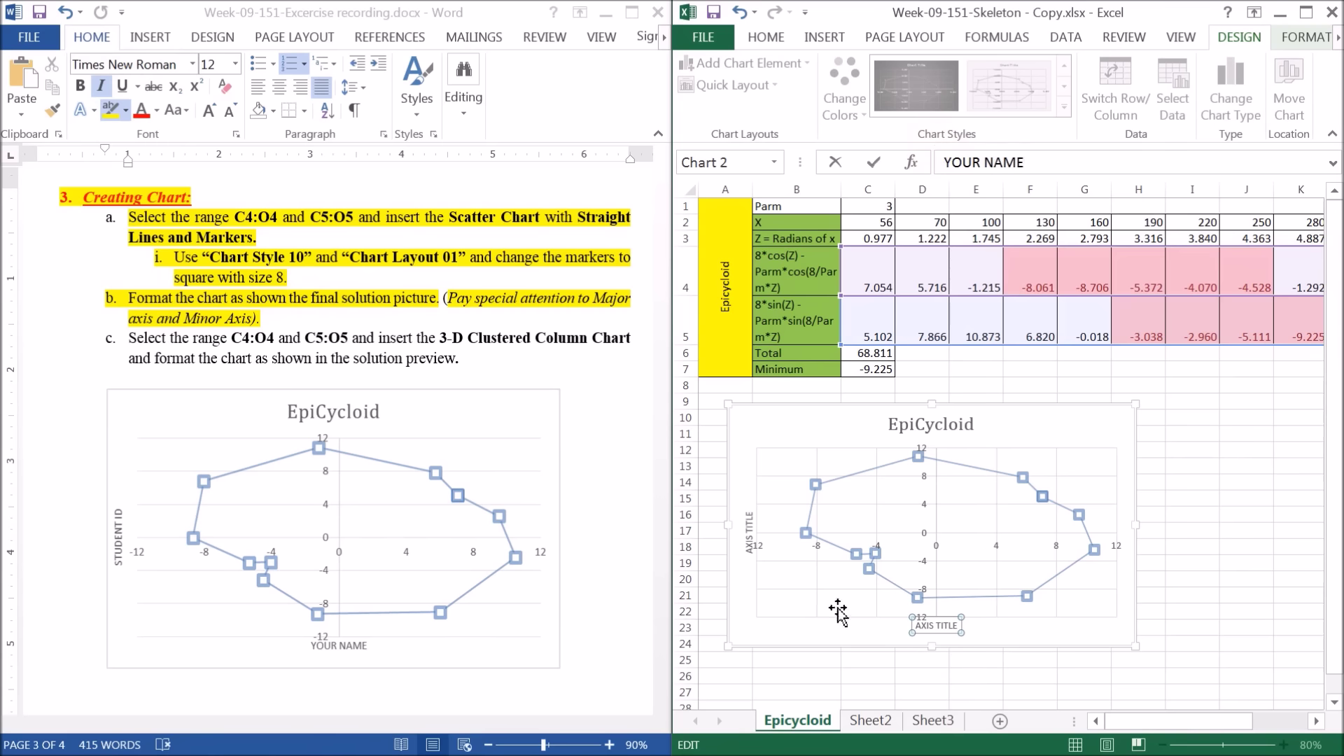
{"action": "left_click", "coordinate": [779, 606]}
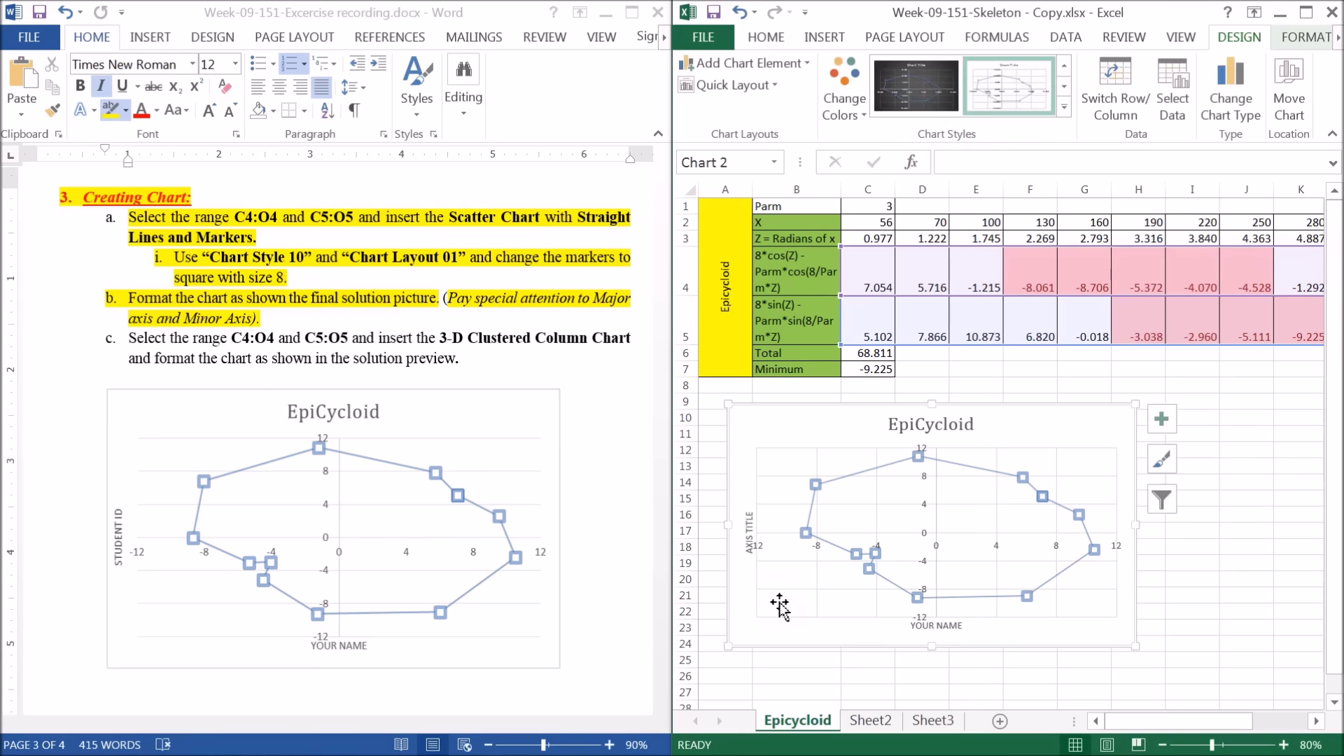
Change the vertical axis title to read 'STUDENT ID'
{"action": "left_click", "coordinate": [747, 528]}
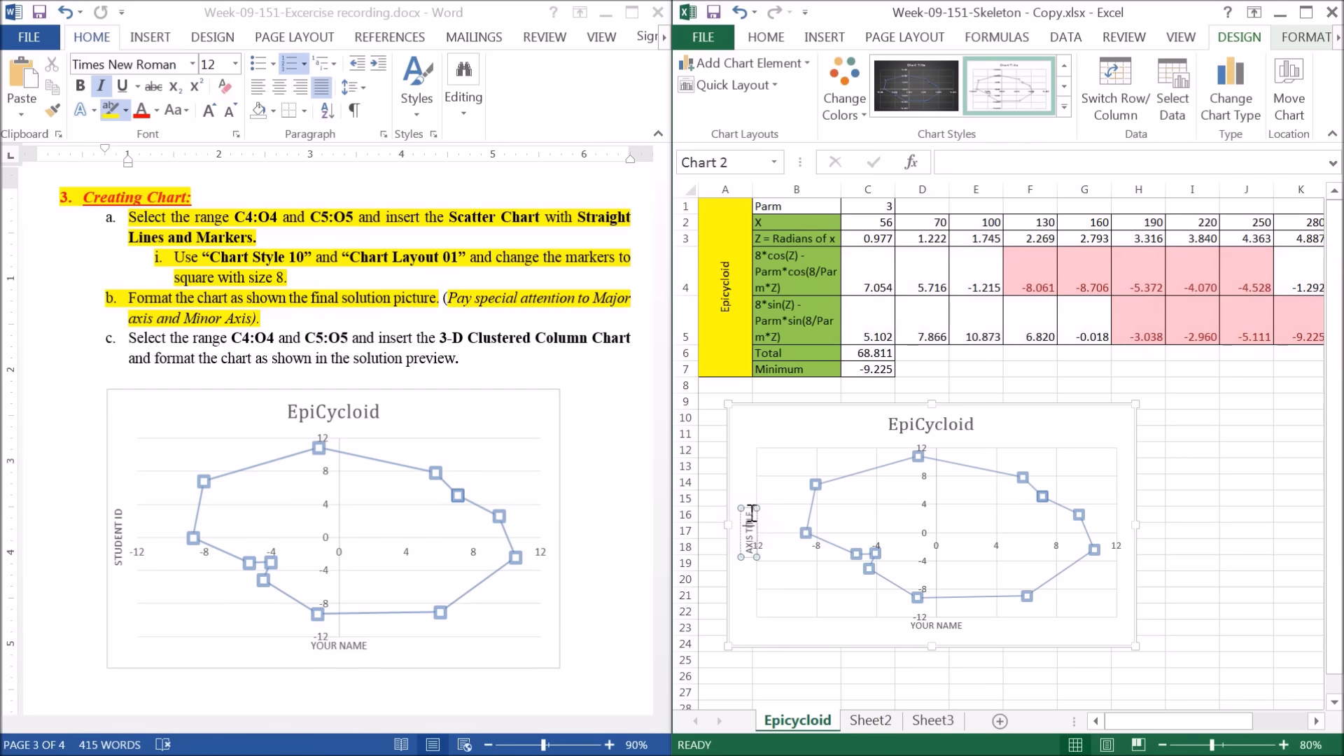
{"action": "left_click_drag", "start_coordinate": [748, 508], "coordinate": [740, 509]}
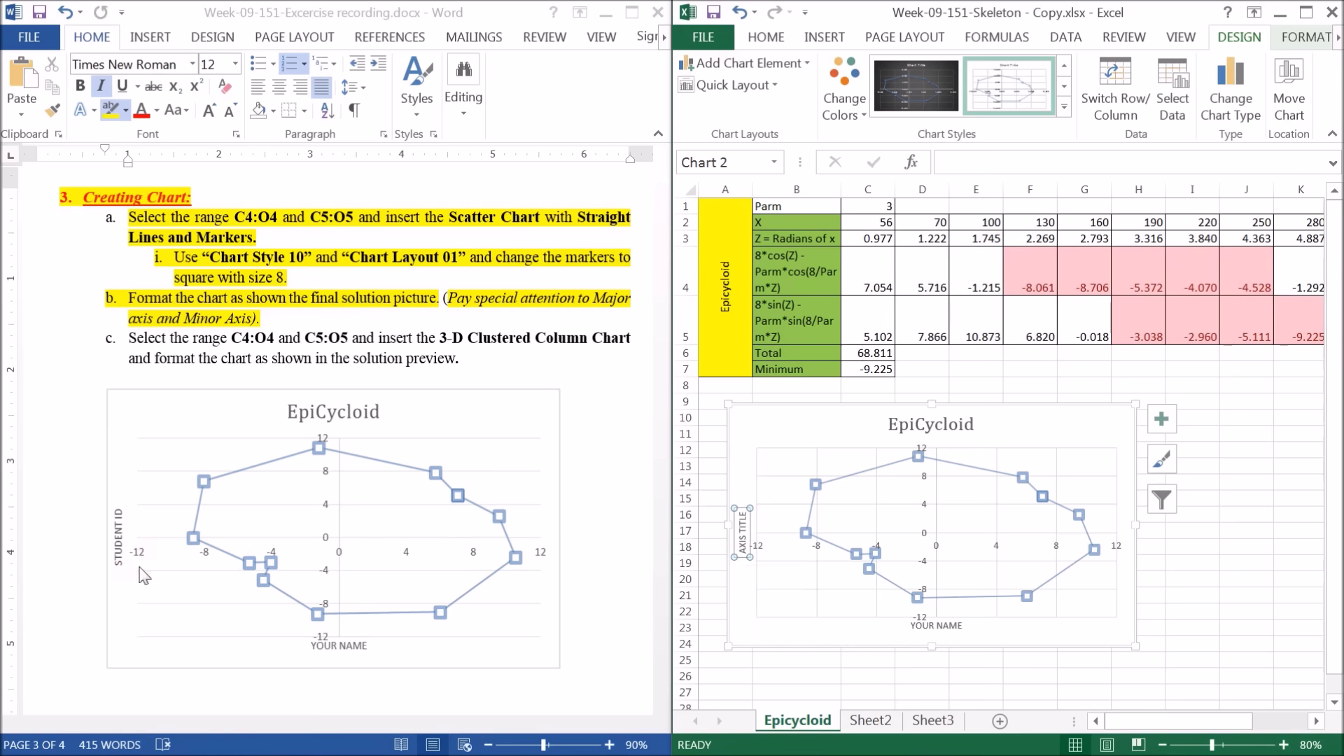
{"action": "left_click", "coordinate": [1002, 169]}
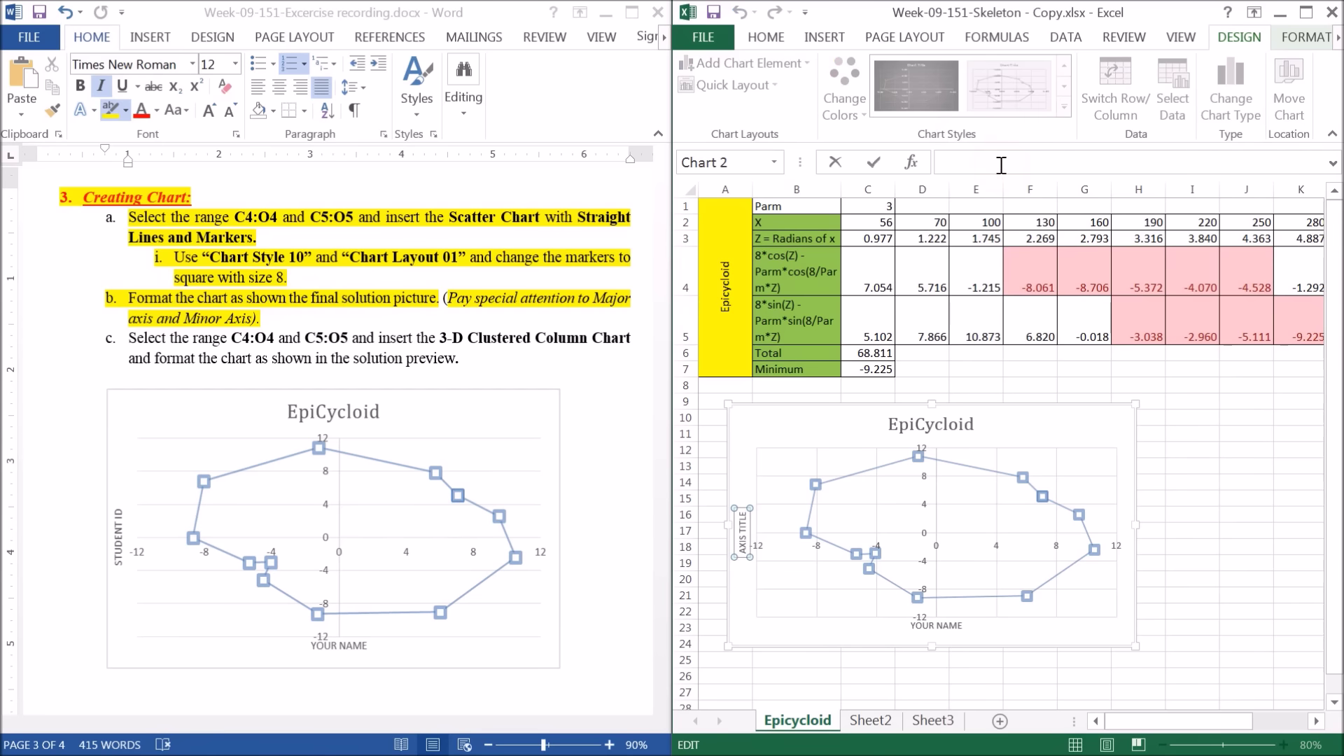
{"action": "type", "text": "STUDENT ID"}
{"action": "key", "text": "Return"}
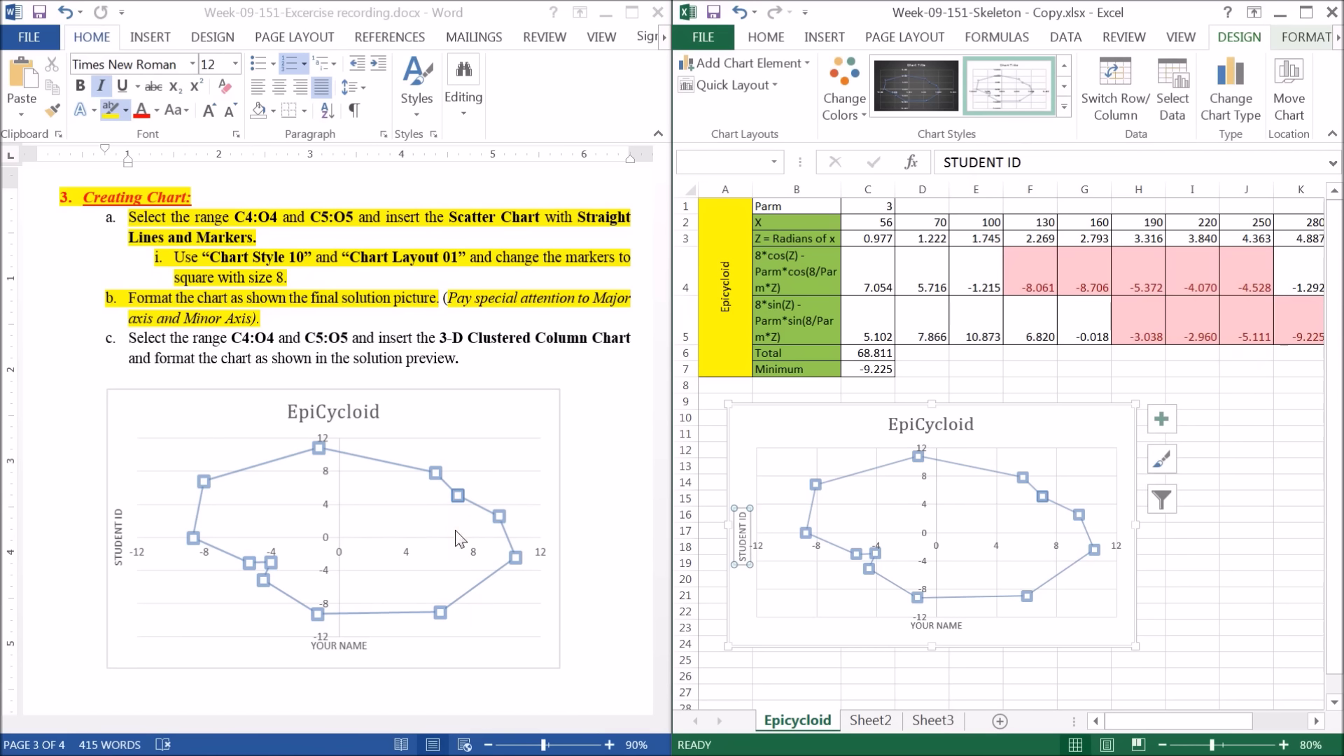
{"action": "left_click", "coordinate": [996, 521]}
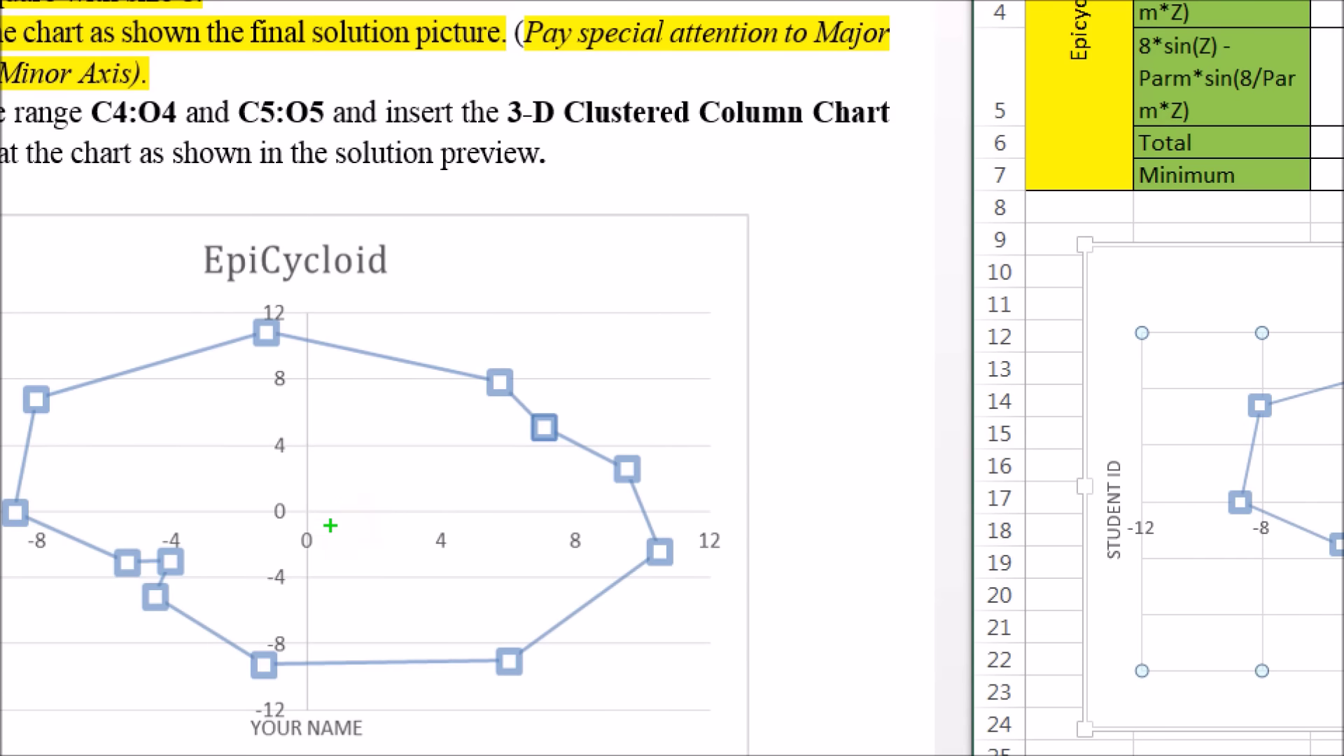
{"action": "left_click_drag", "start_coordinate": [340, 509], "coordinate": [675, 560]}
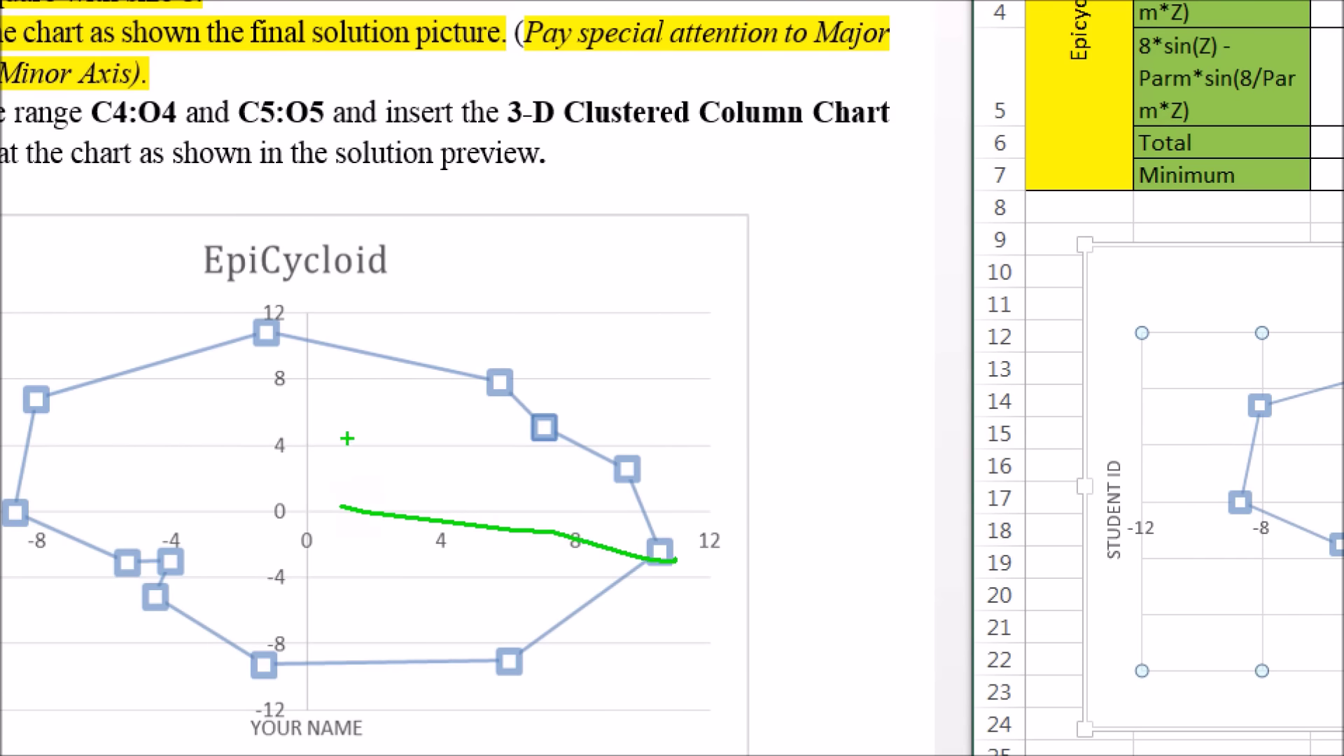
{"action": "left_click_drag", "start_coordinate": [364, 437], "coordinate": [557, 434]}
{"action": "left_click_drag", "start_coordinate": [371, 364], "coordinate": [479, 365]}
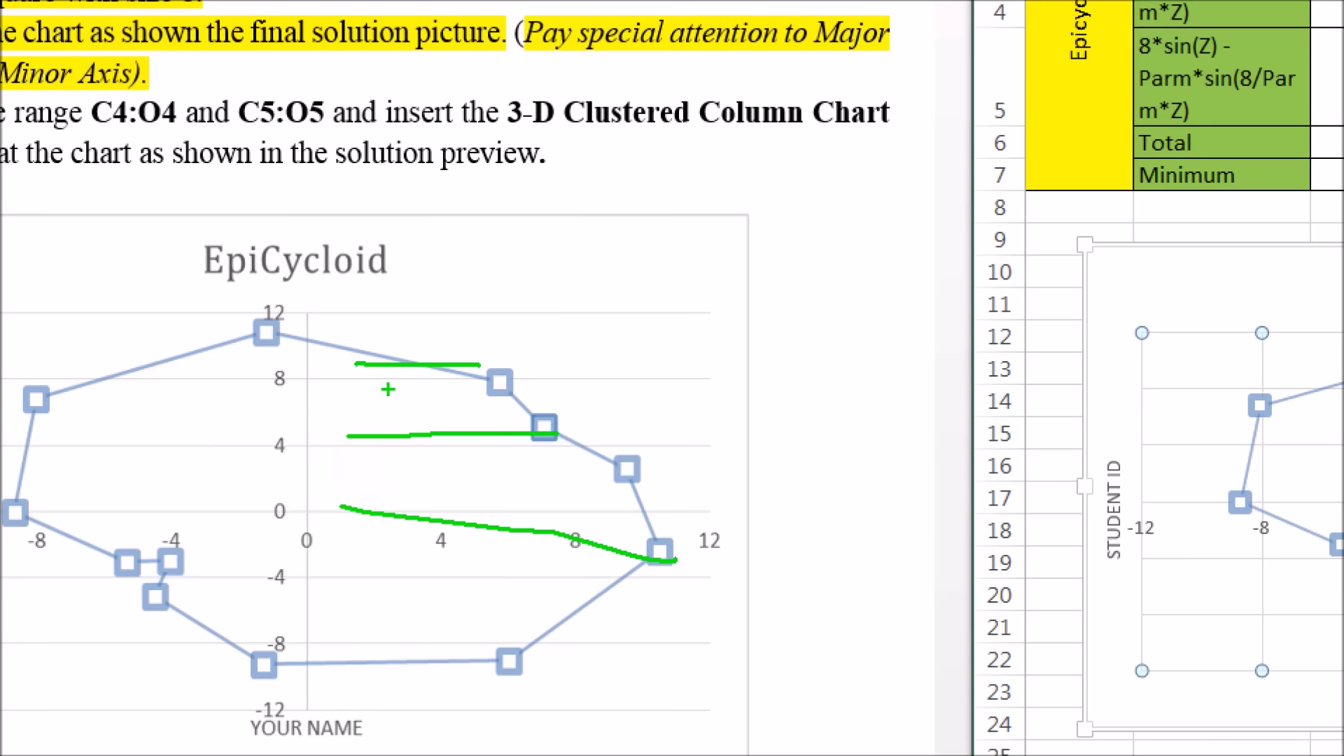
{"action": "left_click_drag", "start_coordinate": [170, 348], "coordinate": [175, 671]}
{"action": "left_click_drag", "start_coordinate": [105, 324], "coordinate": [125, 673]}
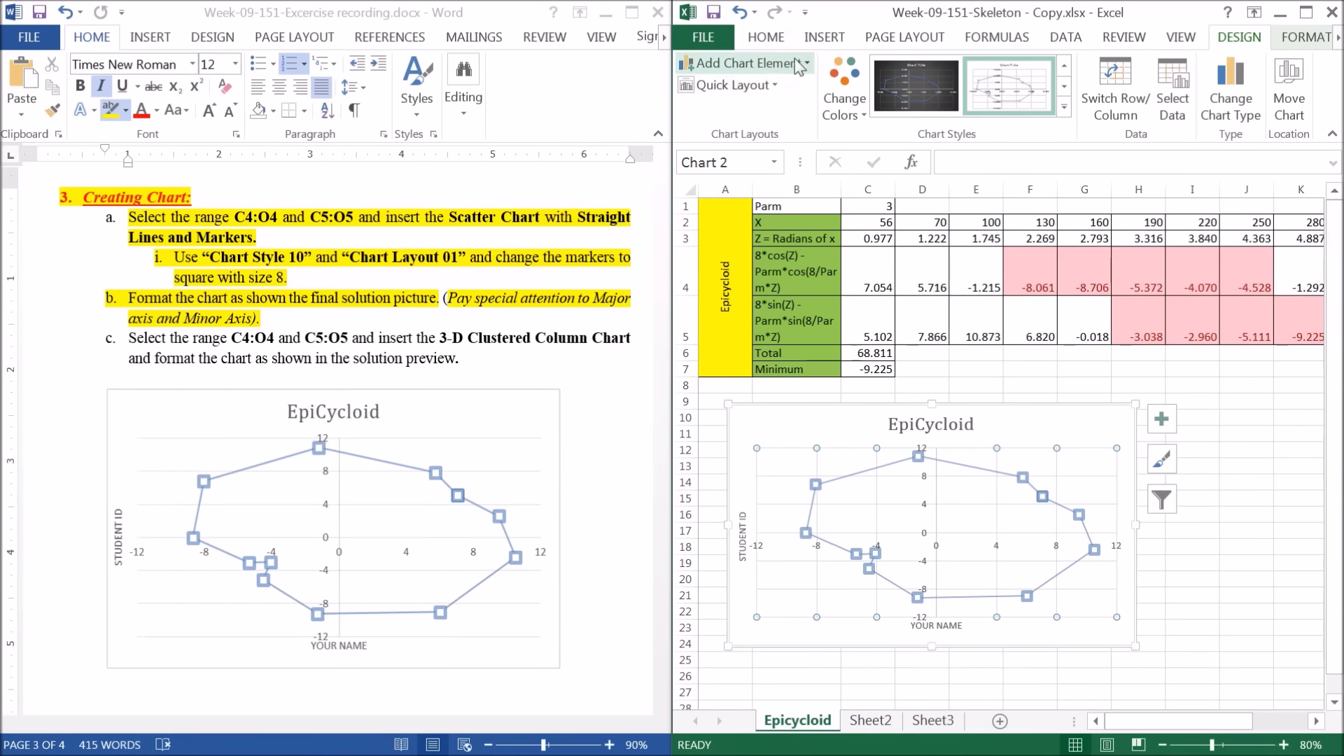
Adjust the chart's gridlines via Add Chart Element and move the chart further right
{"action": "left_click", "coordinate": [798, 63]}
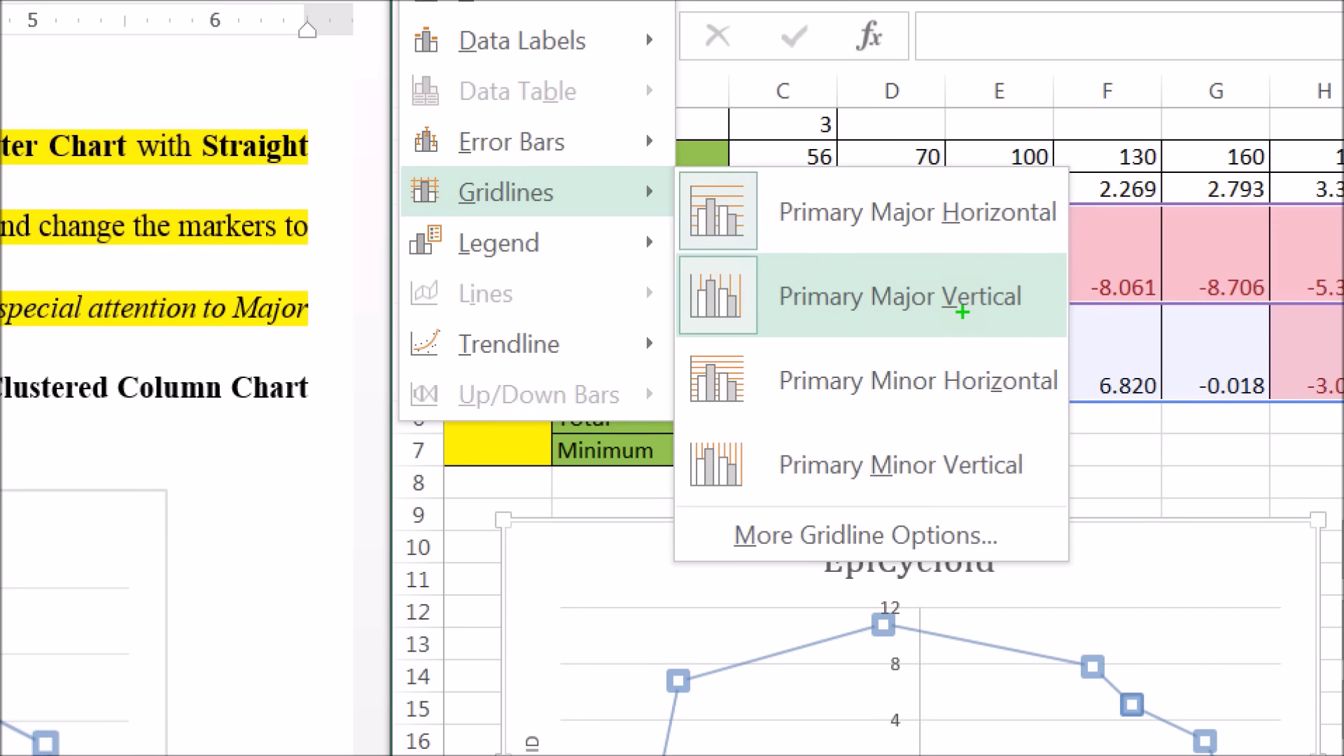
{"action": "mouse_move", "coordinate": [506, 192]}
{"action": "left_click", "coordinate": [907, 322]}
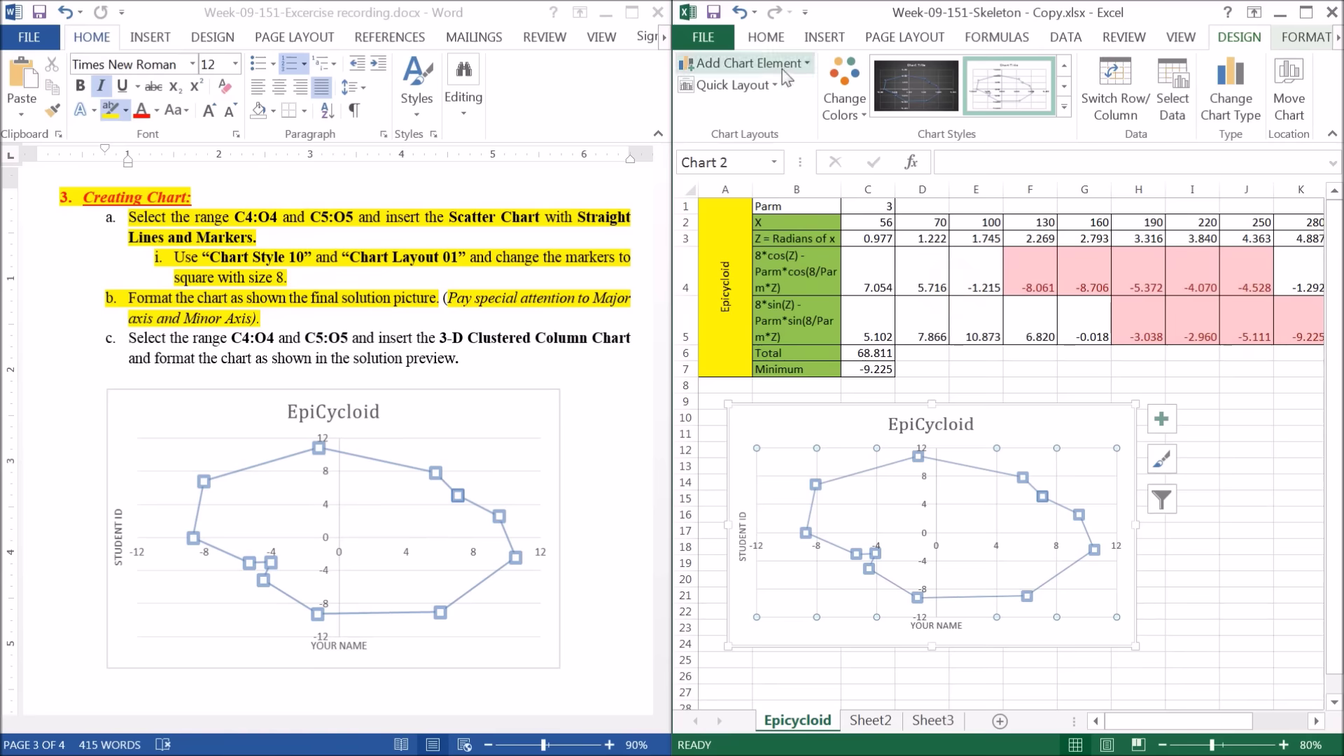
{"action": "left_click", "coordinate": [782, 68]}
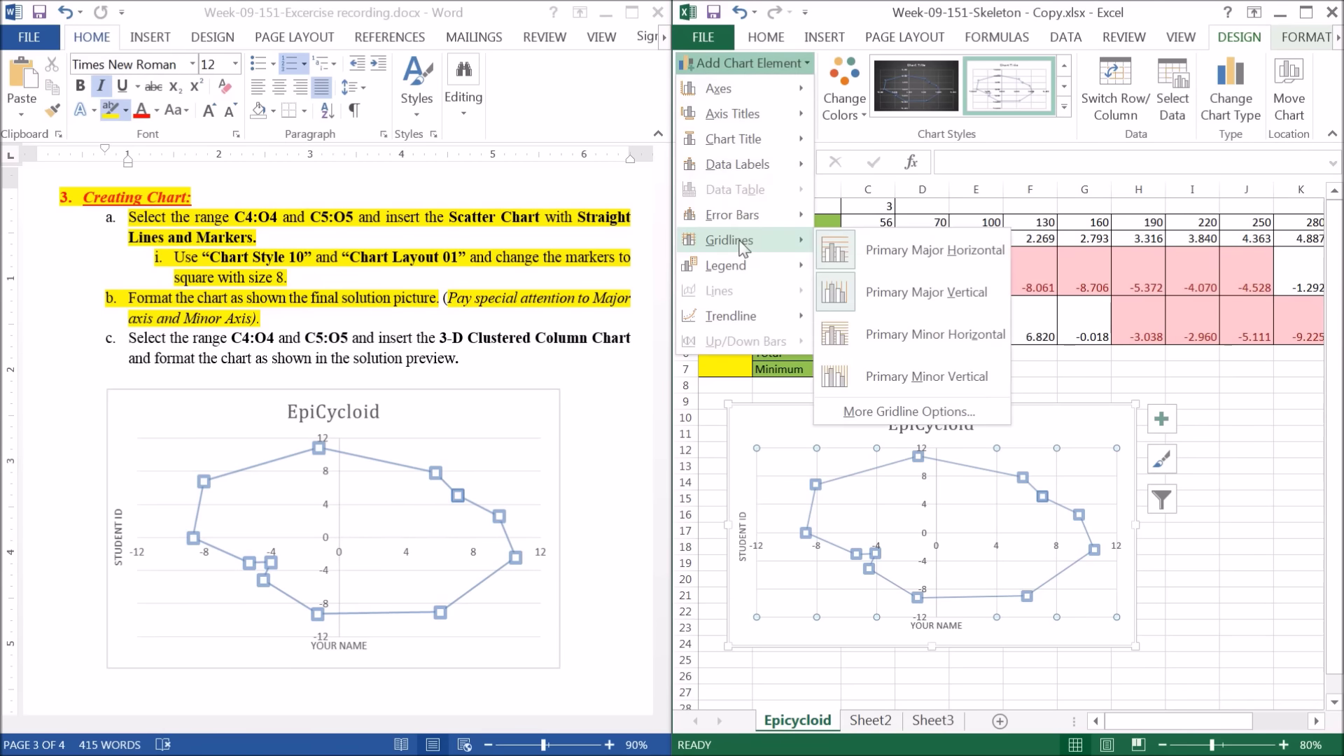
{"action": "left_click", "coordinate": [843, 298]}
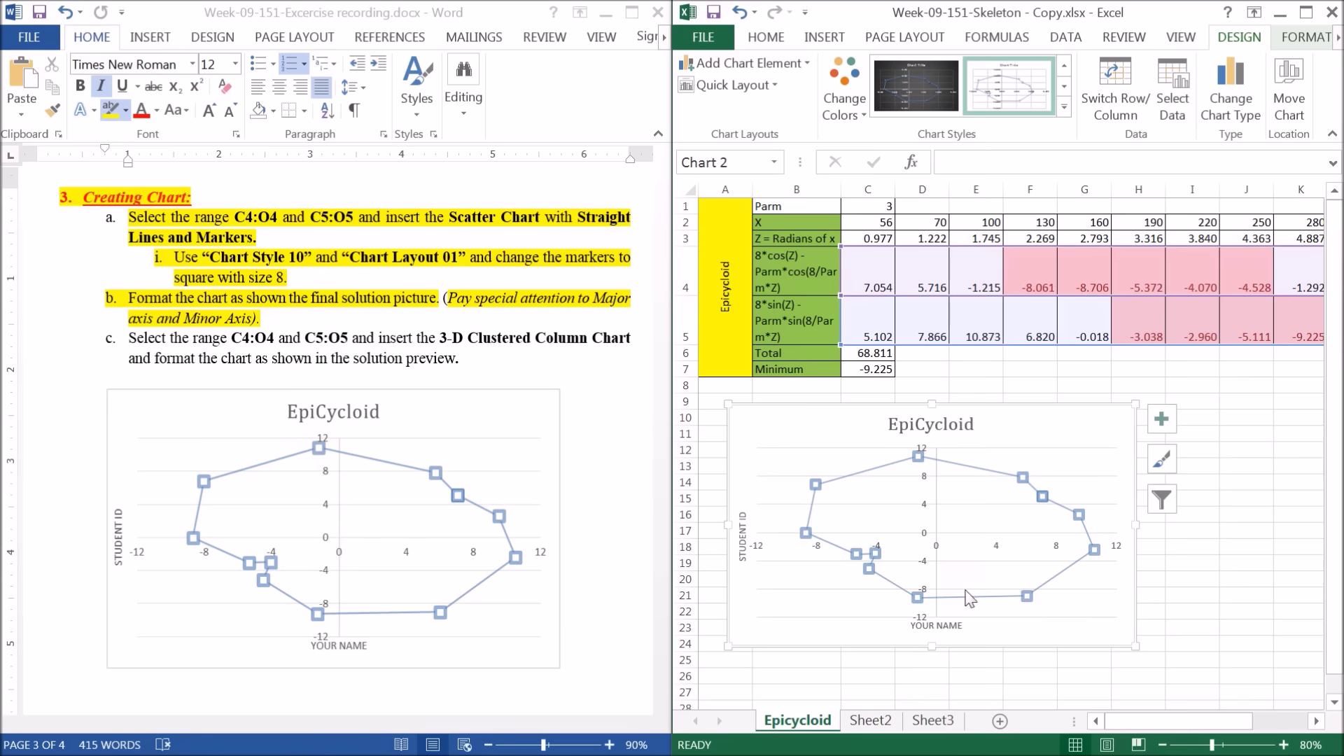
{"action": "left_click_drag", "start_coordinate": [1071, 422], "coordinate": [1198, 443]}
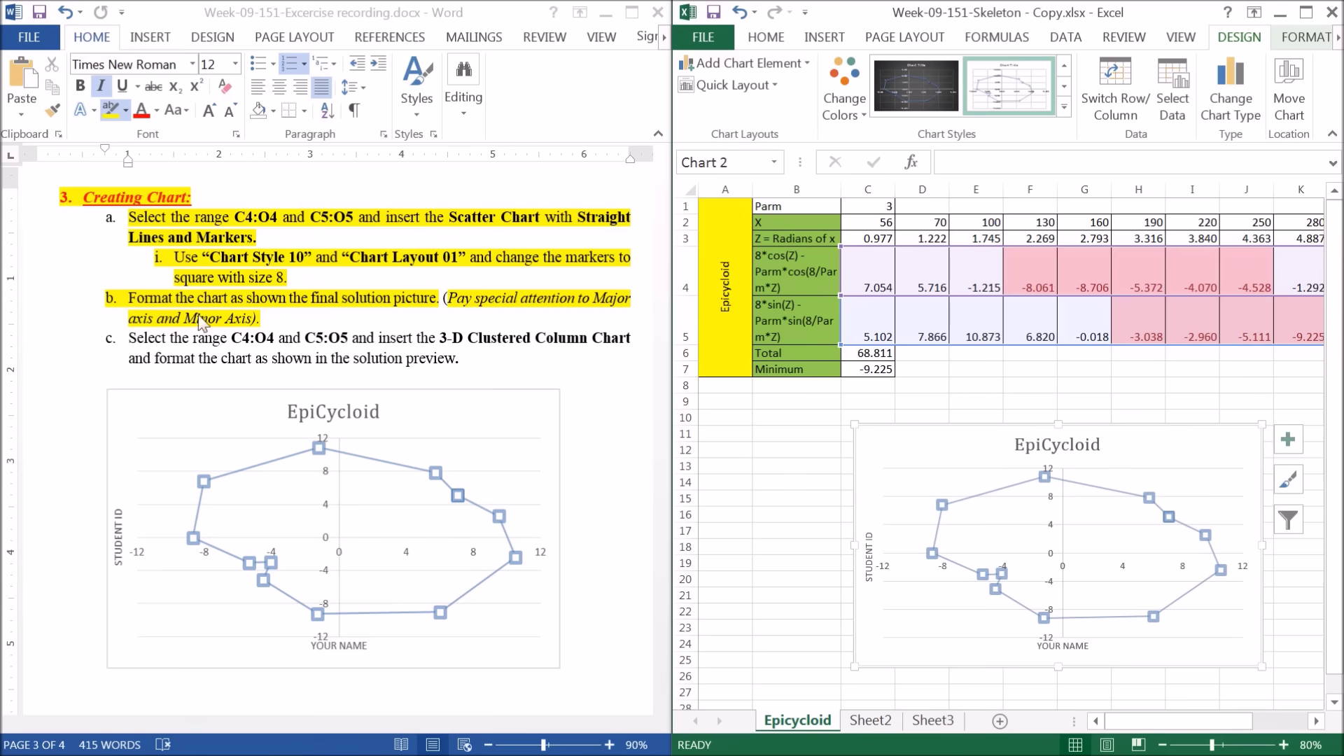
Highlight item c's text yellow with Format Painter and scroll to the column chart reference
{"action": "double_click", "coordinate": [130, 339]}
{"action": "left_click_drag", "start_coordinate": [130, 343], "coordinate": [623, 348]}
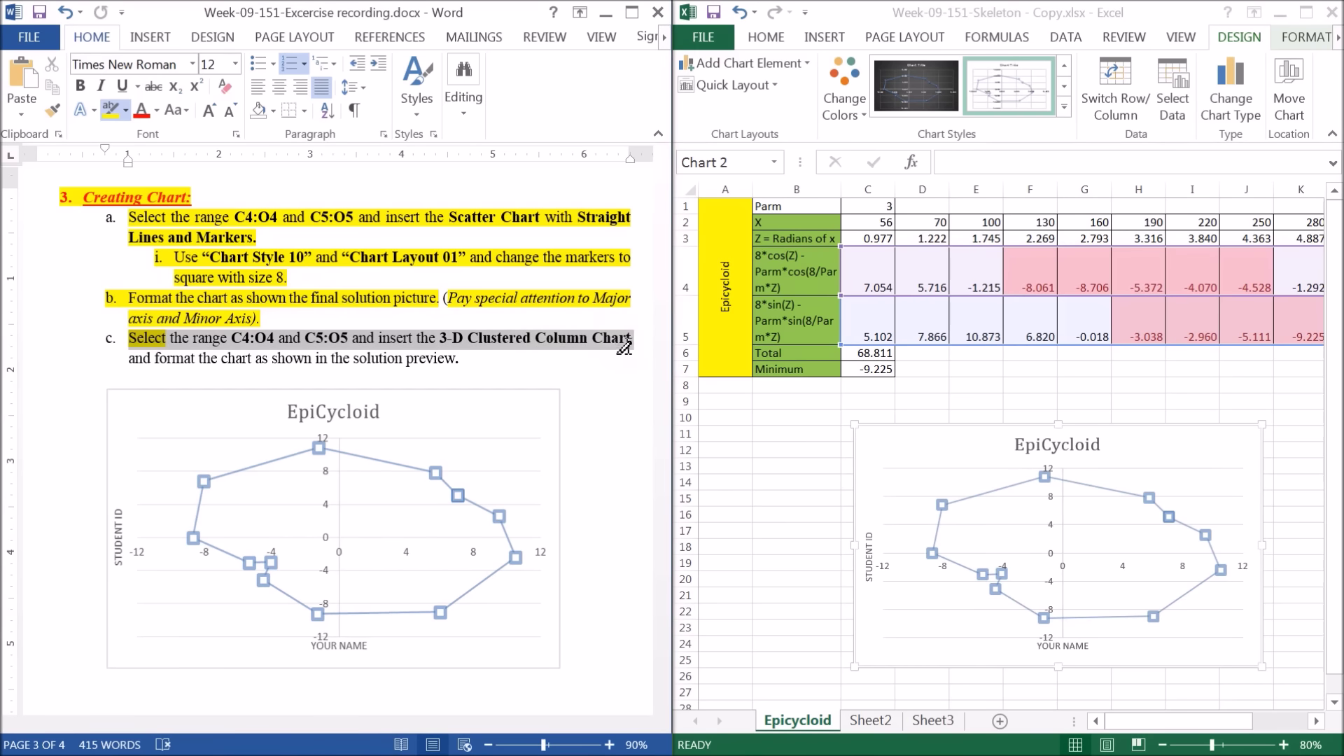
{"action": "left_click_drag", "start_coordinate": [624, 348], "coordinate": [490, 361]}
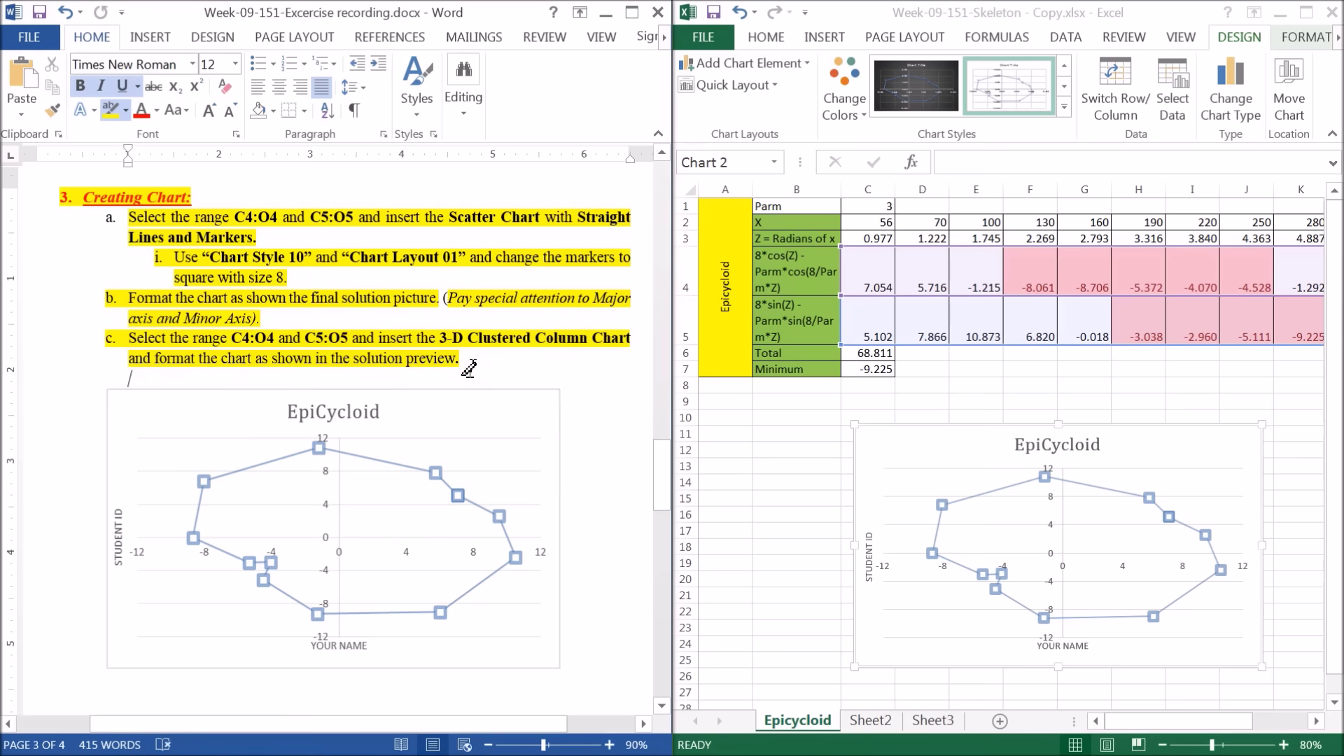
{"action": "scroll", "coordinate": [483, 382], "scroll_direction": "down", "scroll_amount": 10}
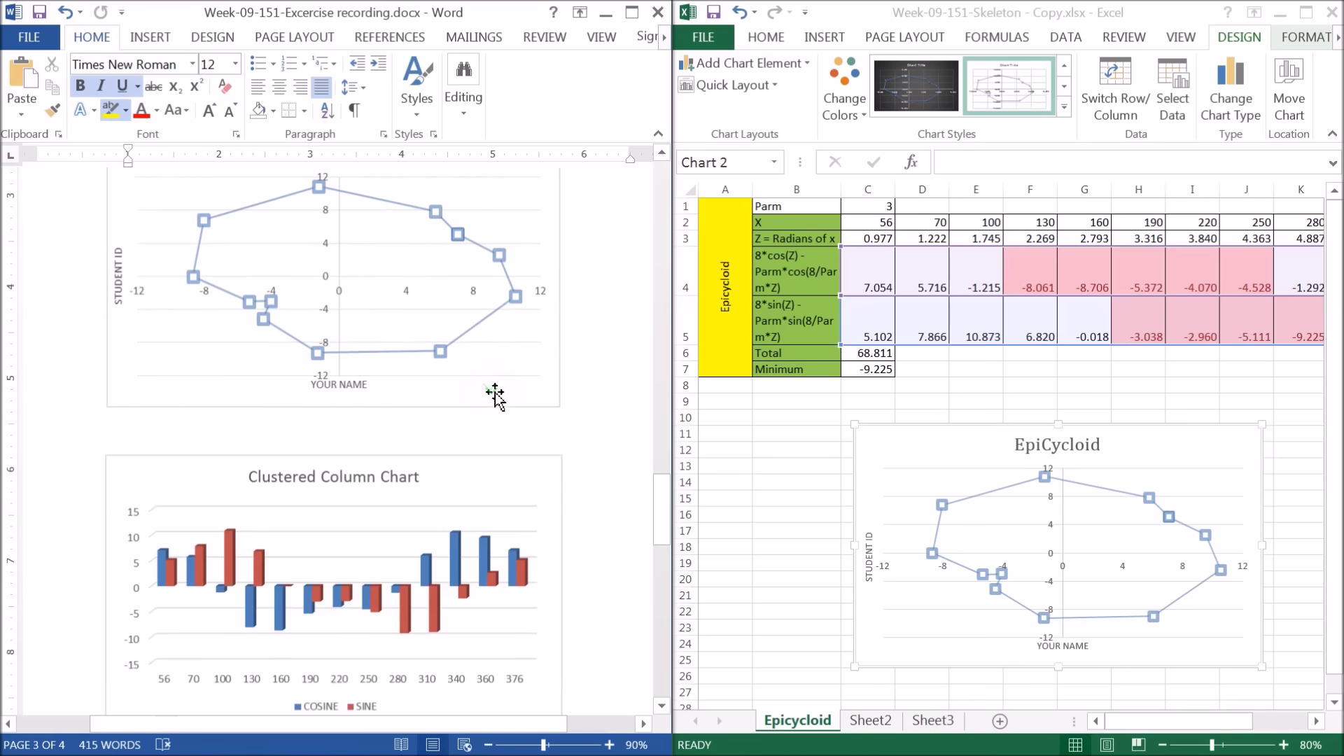
{"action": "scroll", "coordinate": [495, 392], "scroll_direction": "up", "scroll_amount": 1}
{"action": "scroll", "coordinate": [497, 398], "scroll_direction": "down", "scroll_amount": 1}
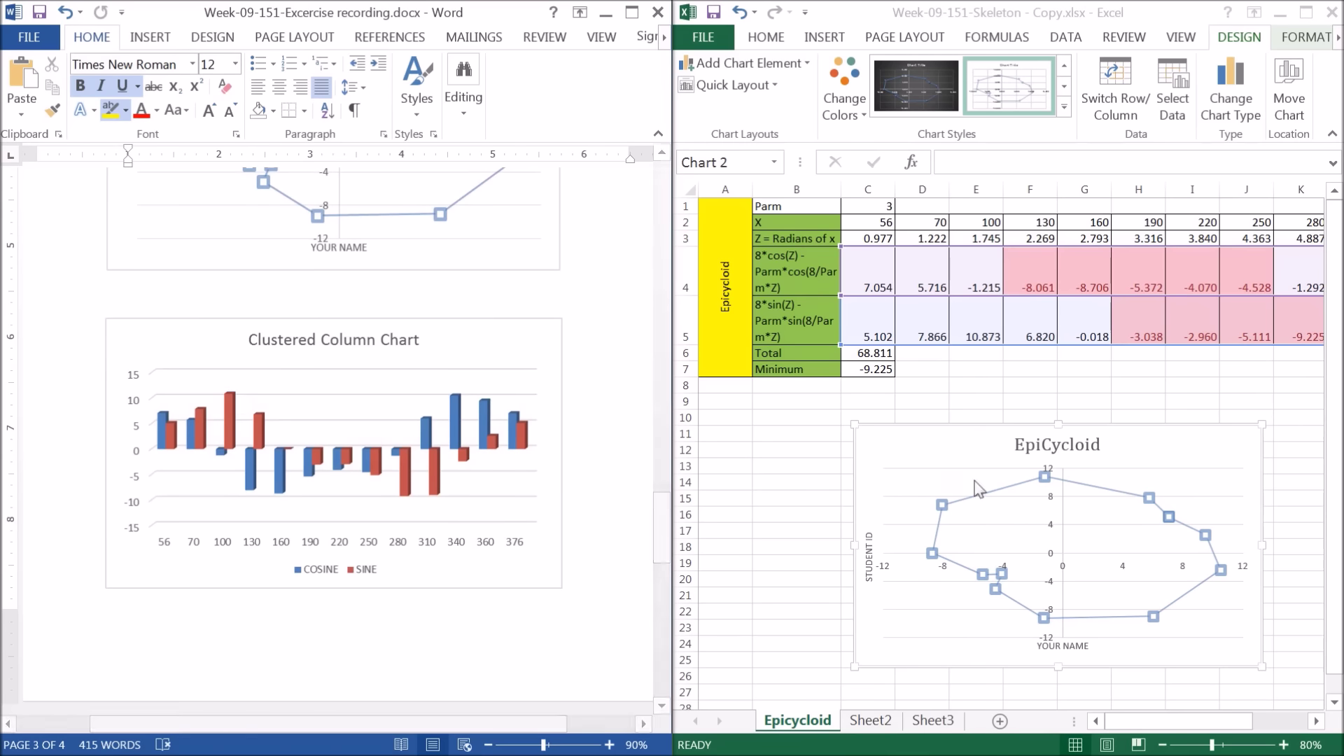
{"action": "left_click", "coordinate": [880, 264]}
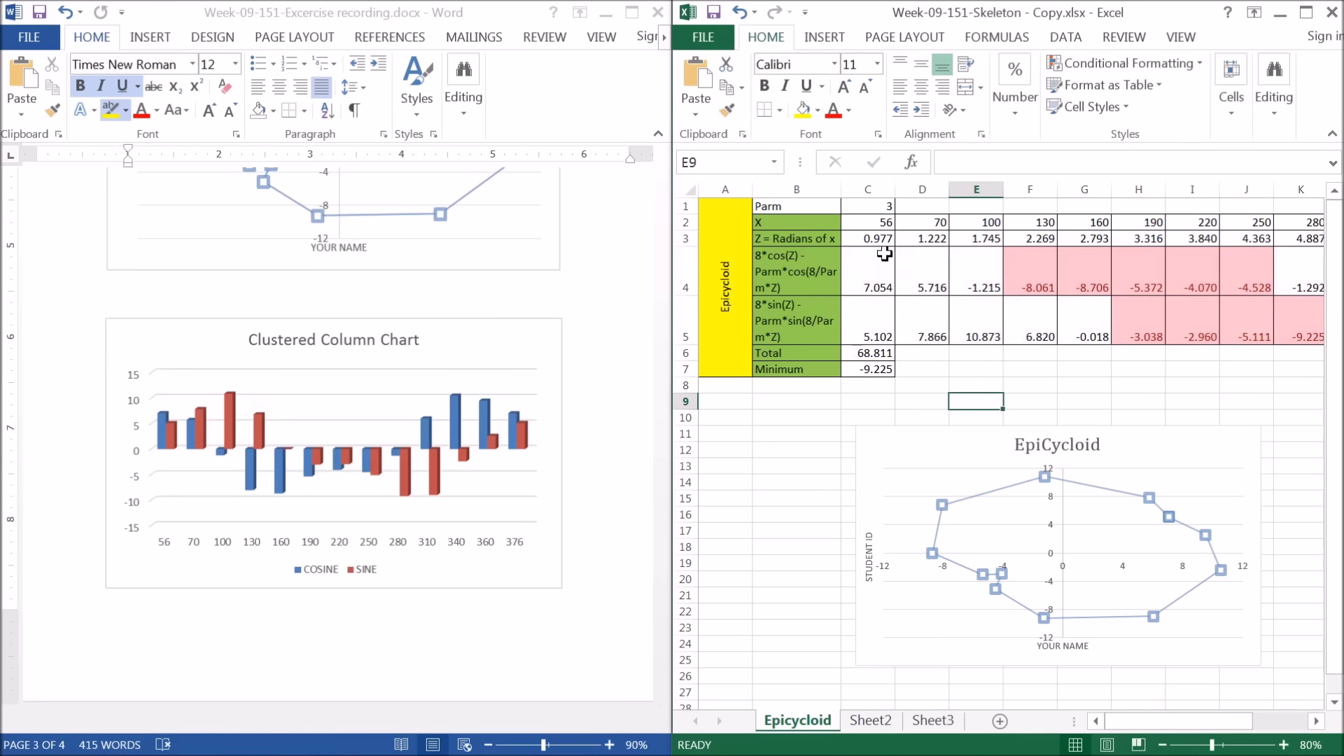
Select the cosine and sine data rows, C4:O5
{"action": "left_click_drag", "start_coordinate": [880, 264], "coordinate": [1226, 276]}
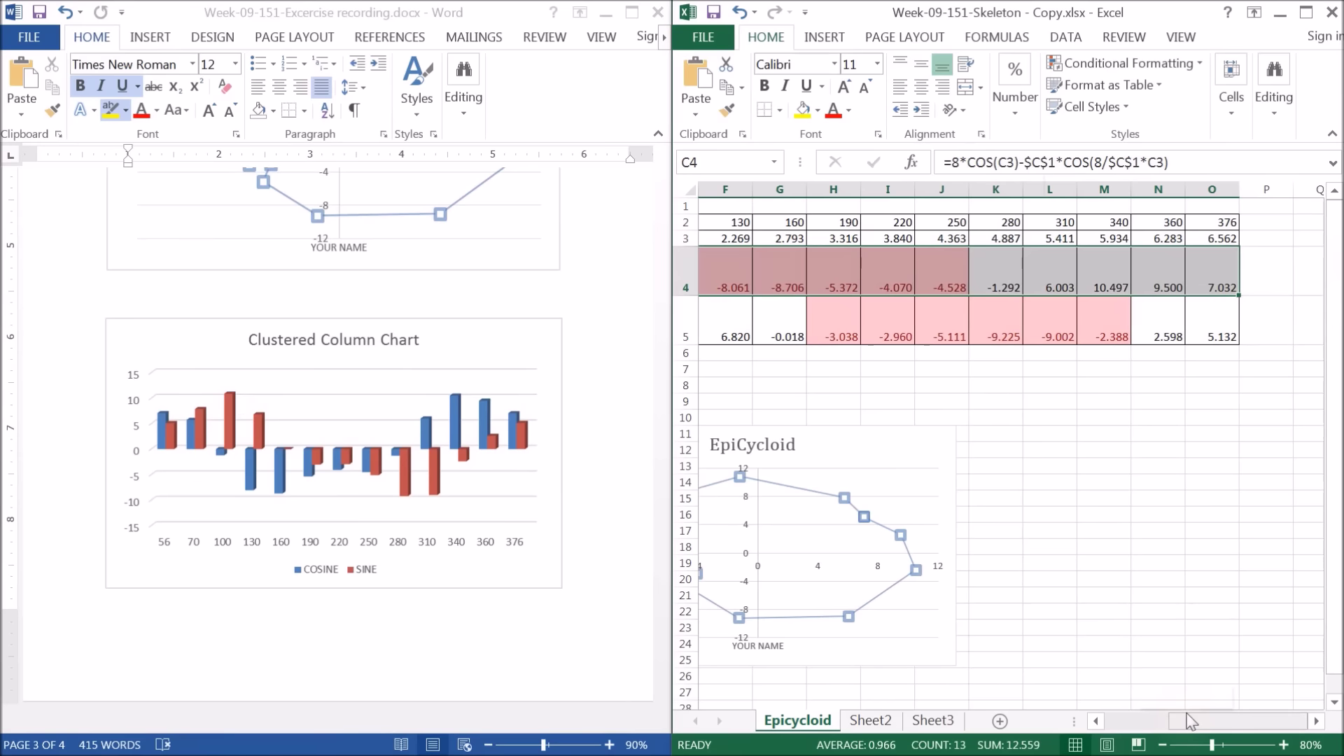
{"action": "left_click_drag", "start_coordinate": [1190, 721], "coordinate": [1036, 715]}
{"action": "left_click", "coordinate": [879, 323]}
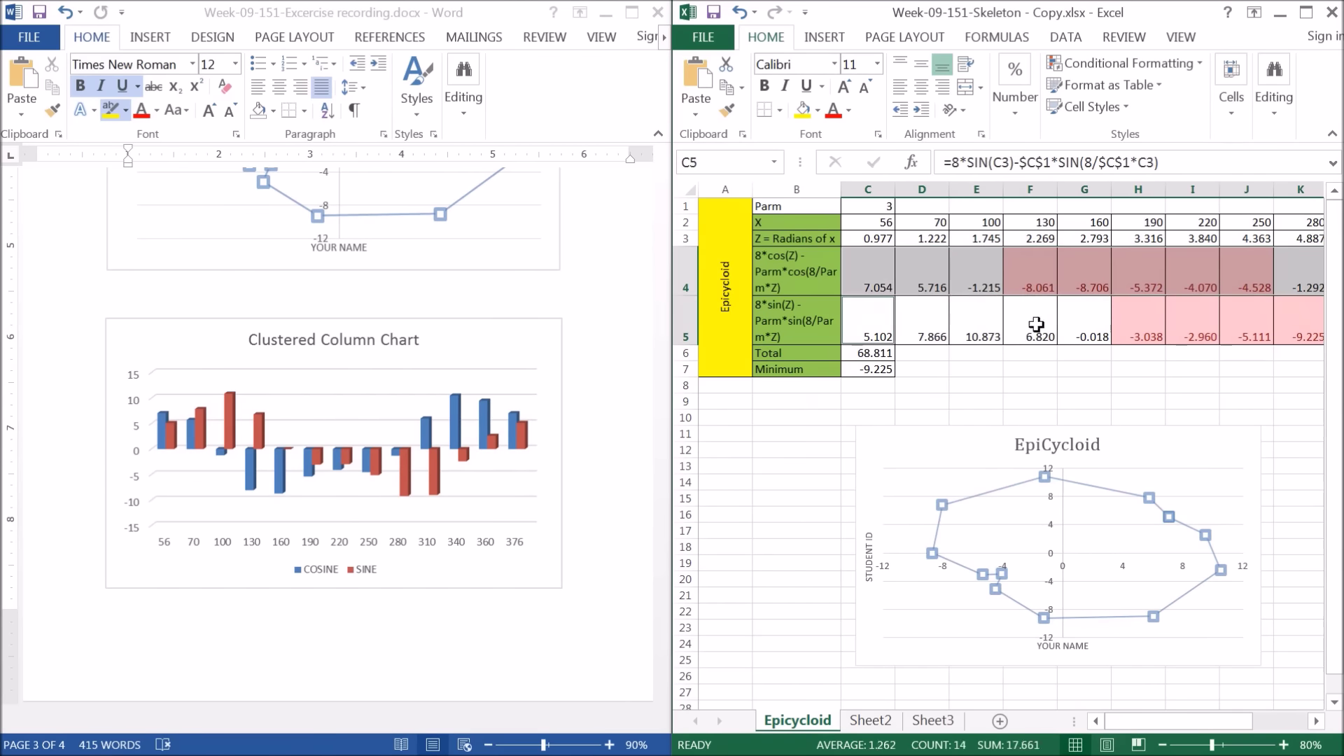
{"action": "left_click_drag", "start_coordinate": [879, 323], "coordinate": [1164, 336]}
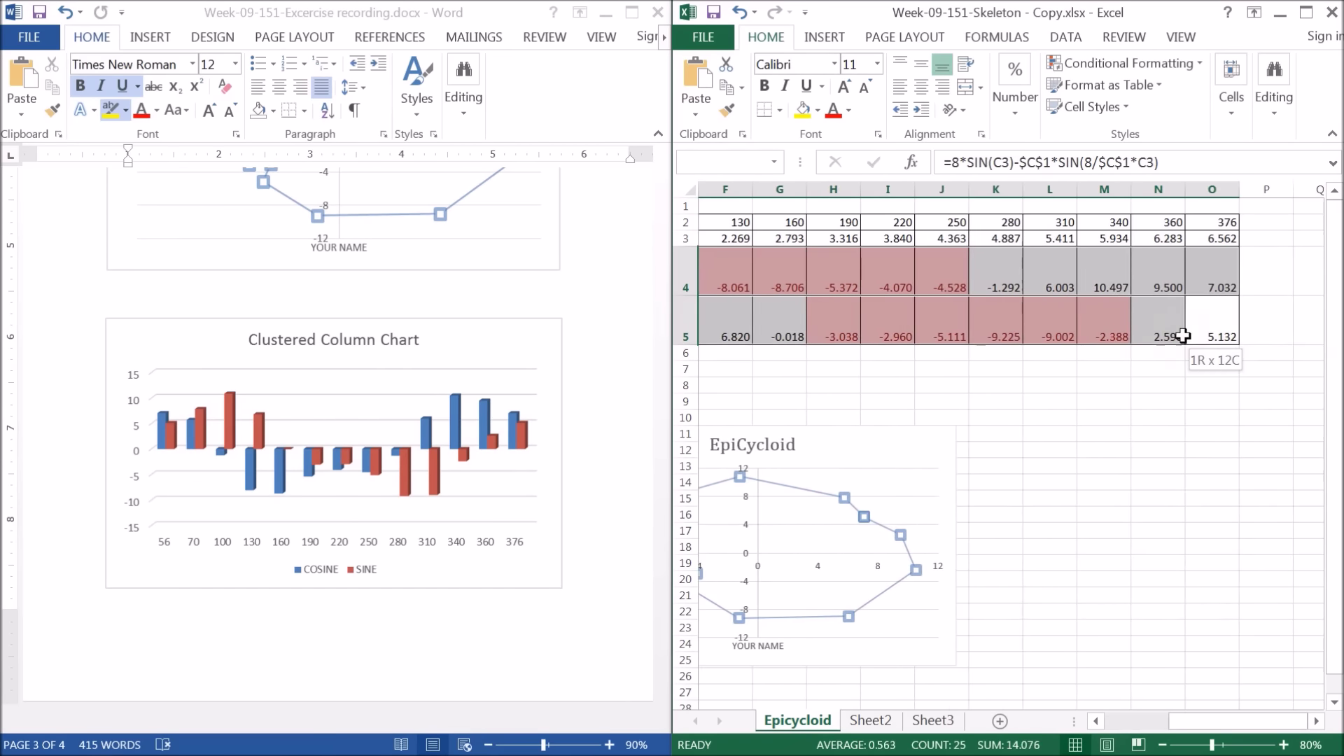
{"action": "left_click_drag", "start_coordinate": [1164, 336], "coordinate": [1215, 326]}
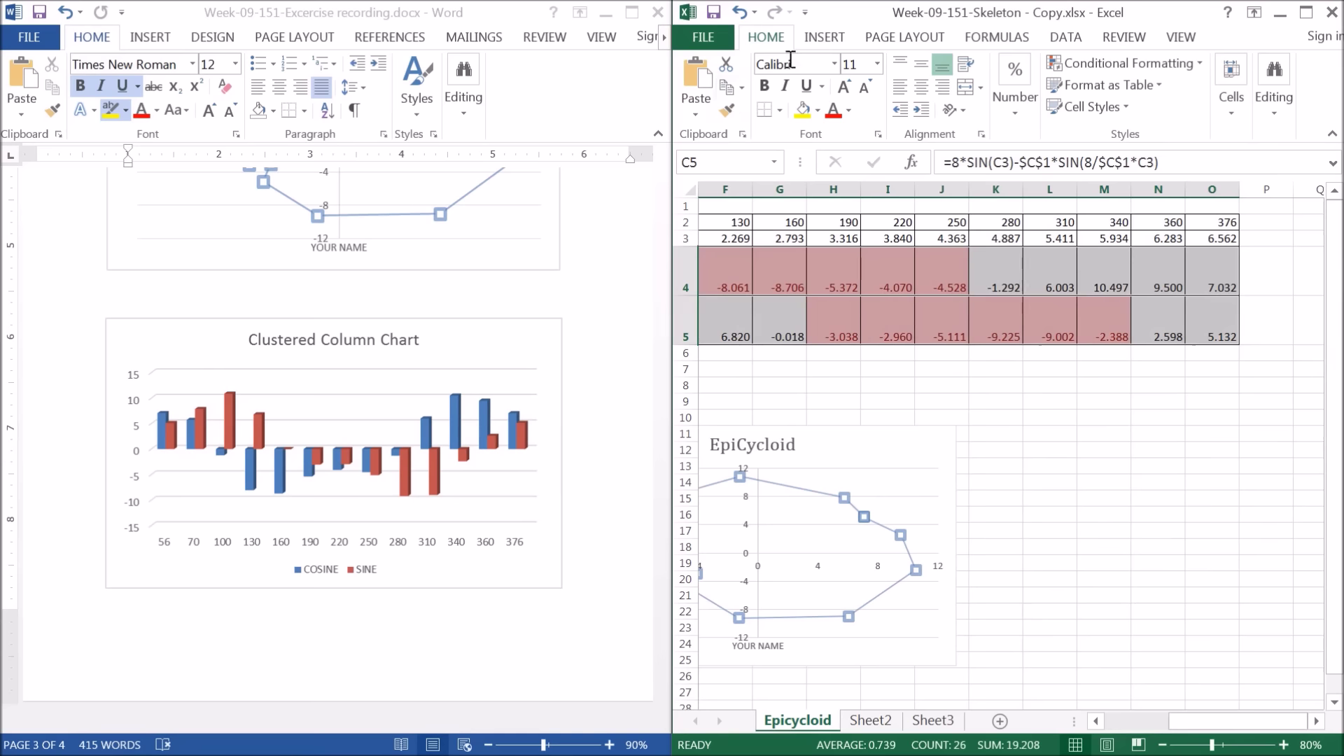
Insert a 3-D Clustered Column chart from the All Charts gallery
{"action": "left_click", "coordinate": [823, 39]}
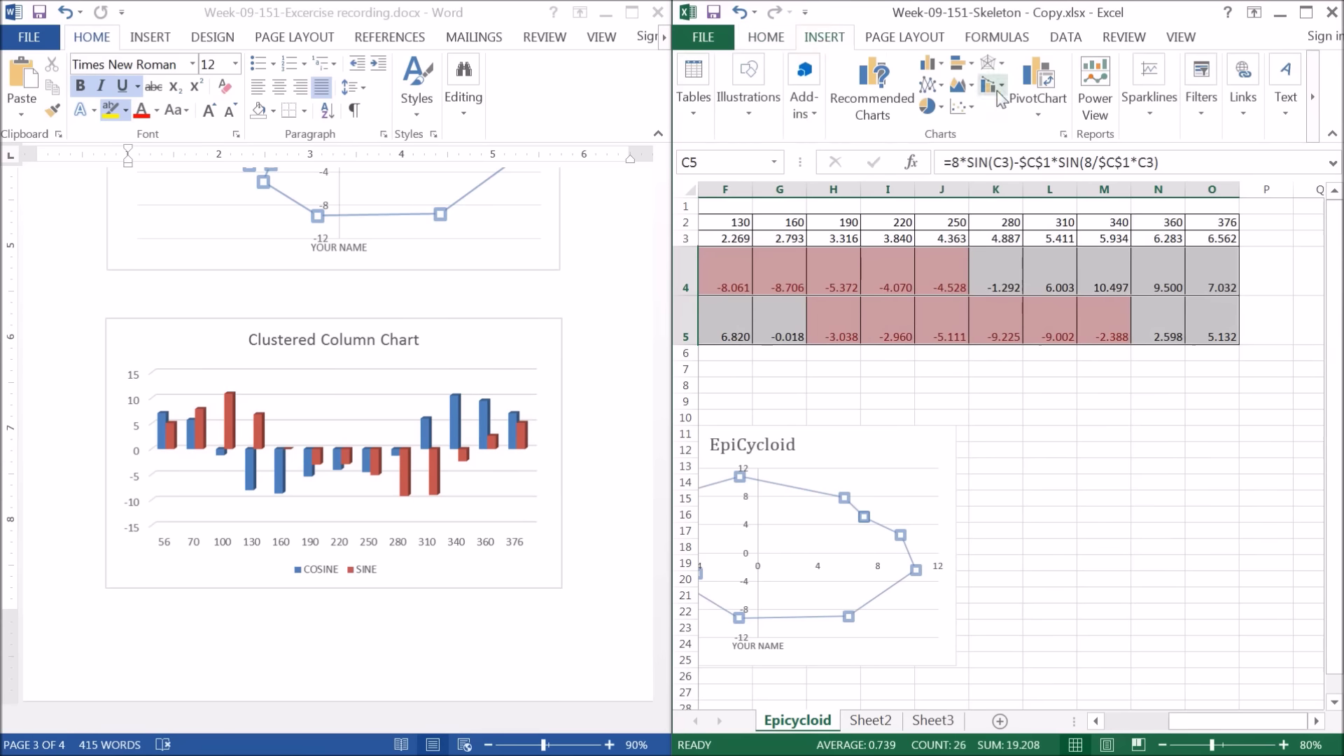
{"action": "left_click", "coordinate": [1062, 133]}
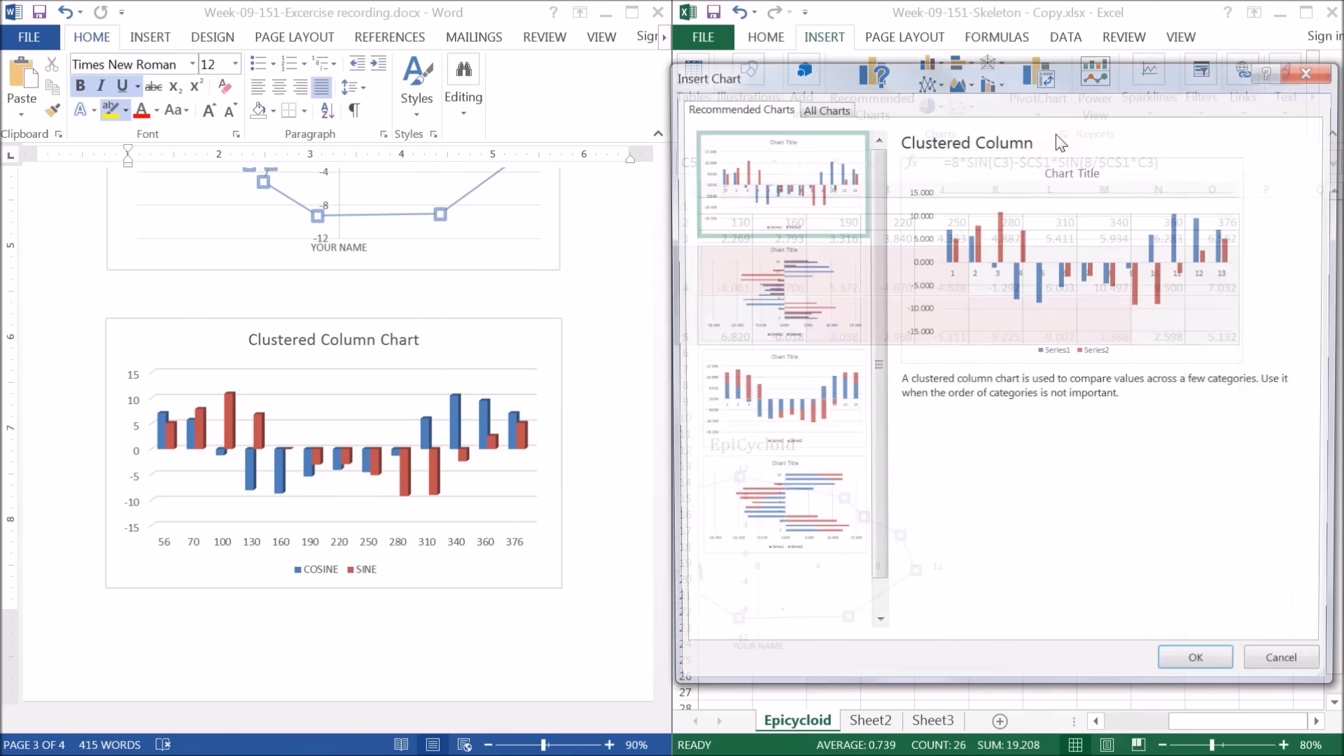
{"action": "left_click", "coordinate": [822, 108]}
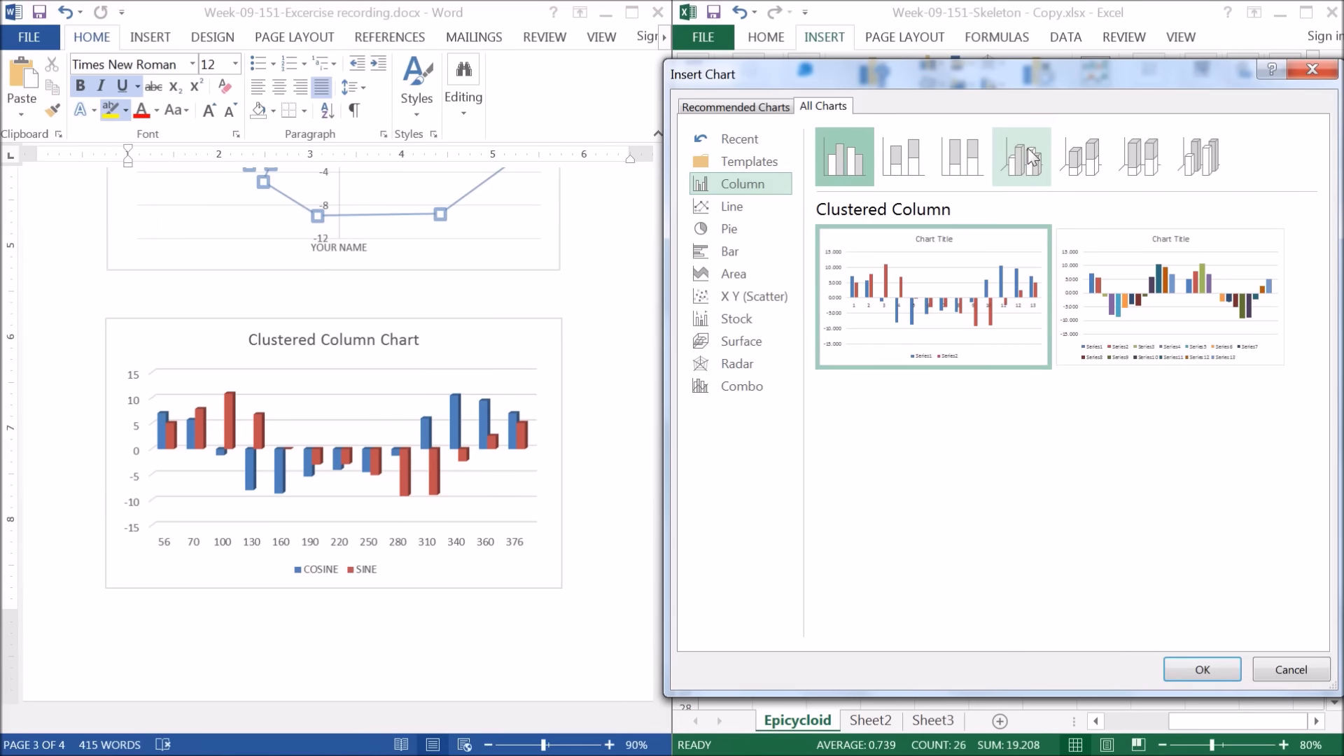
{"action": "left_click", "coordinate": [1031, 156]}
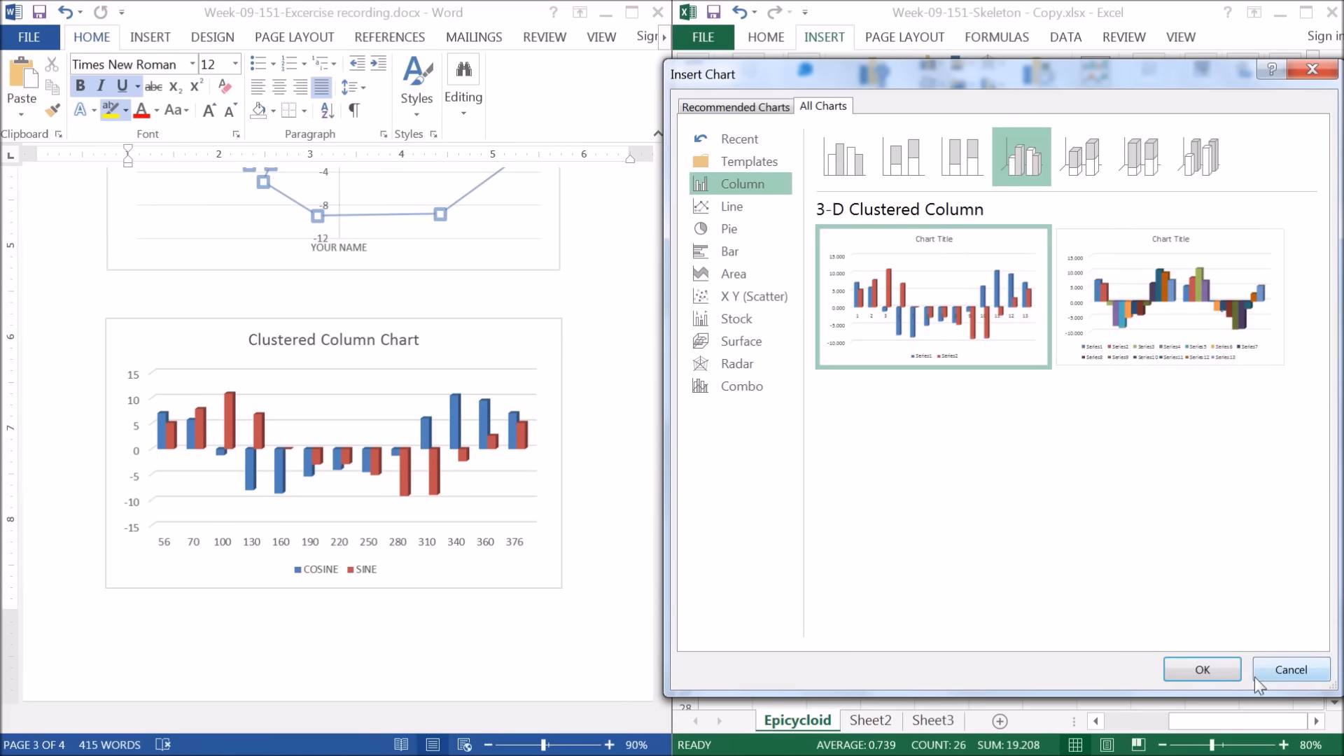
{"action": "left_click", "coordinate": [1202, 670]}
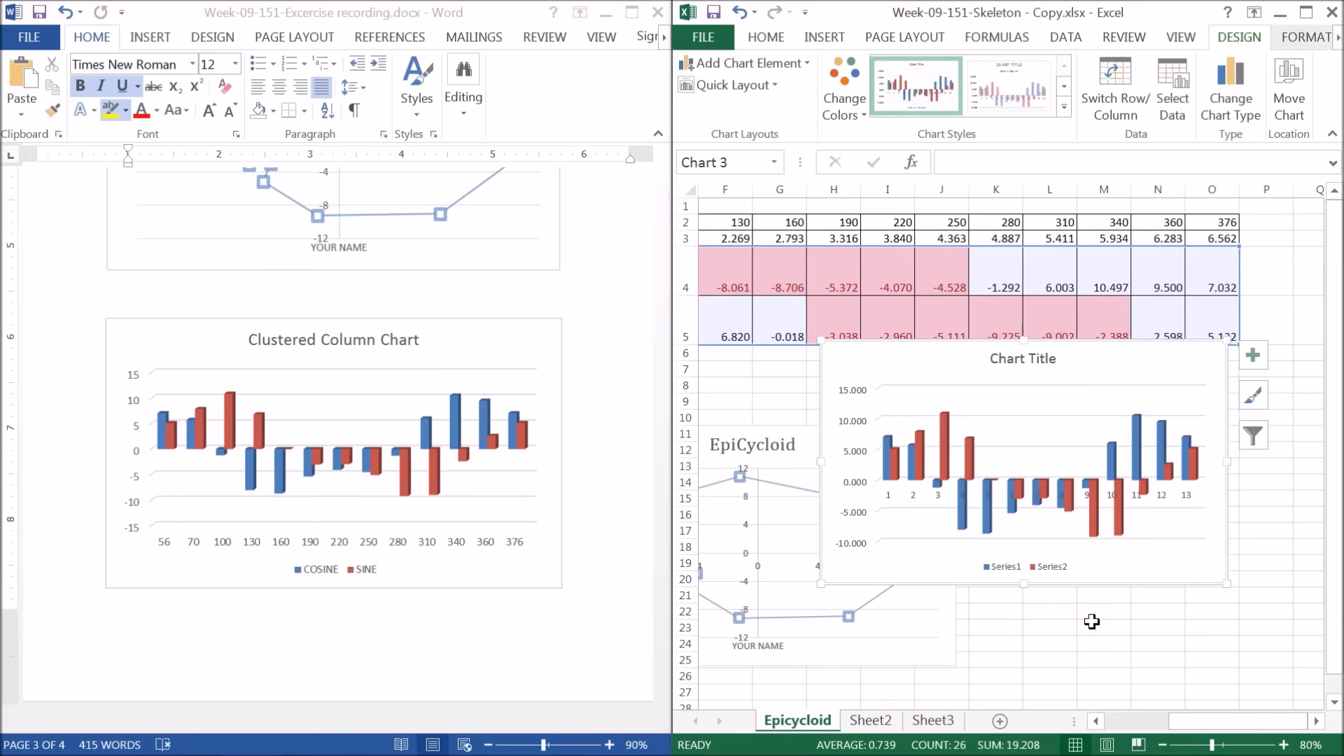
Drag the new column chart down and left beneath the EpiCycloid chart, around rows 28–42
{"action": "mouse_move", "coordinate": [1125, 588]}
{"action": "left_mouse_down"}
{"action": "mouse_move", "coordinate": [1251, 662]}
{"action": "mouse_move", "coordinate": [1003, 662]}
{"action": "left_mouse_up"}
{"action": "scroll", "coordinate": [1004, 639], "scroll_direction": "down", "scroll_amount": 2}
{"action": "left_click_drag", "start_coordinate": [1008, 496], "coordinate": [998, 668]}
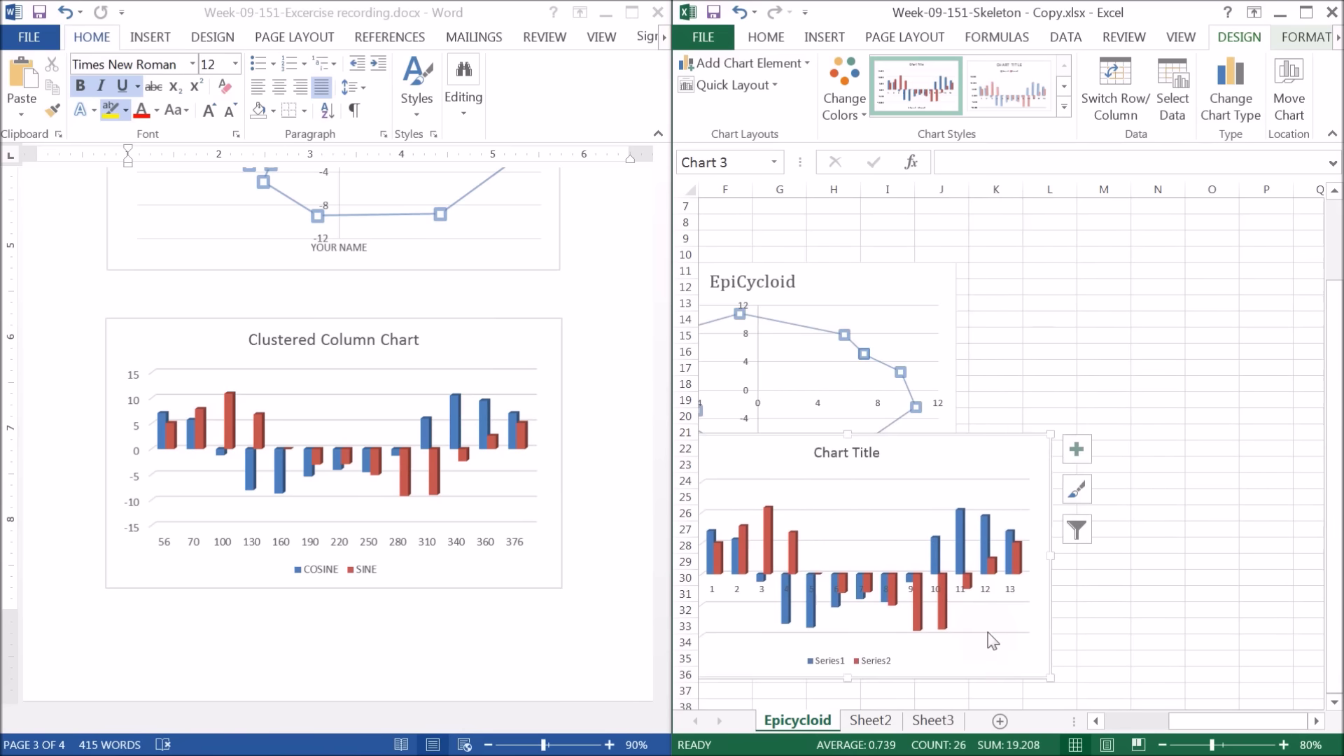
{"action": "scroll", "coordinate": [993, 641], "scroll_direction": "down", "scroll_amount": 3}
{"action": "mouse_move", "coordinate": [990, 534]}
{"action": "left_mouse_down"}
{"action": "mouse_move", "coordinate": [1029, 632]}
{"action": "mouse_move", "coordinate": [1016, 635]}
{"action": "left_mouse_up"}
{"action": "left_click_drag", "start_coordinate": [1201, 725], "coordinate": [1137, 725]}
{"action": "left_click_drag", "start_coordinate": [1048, 403], "coordinate": [828, 404]}
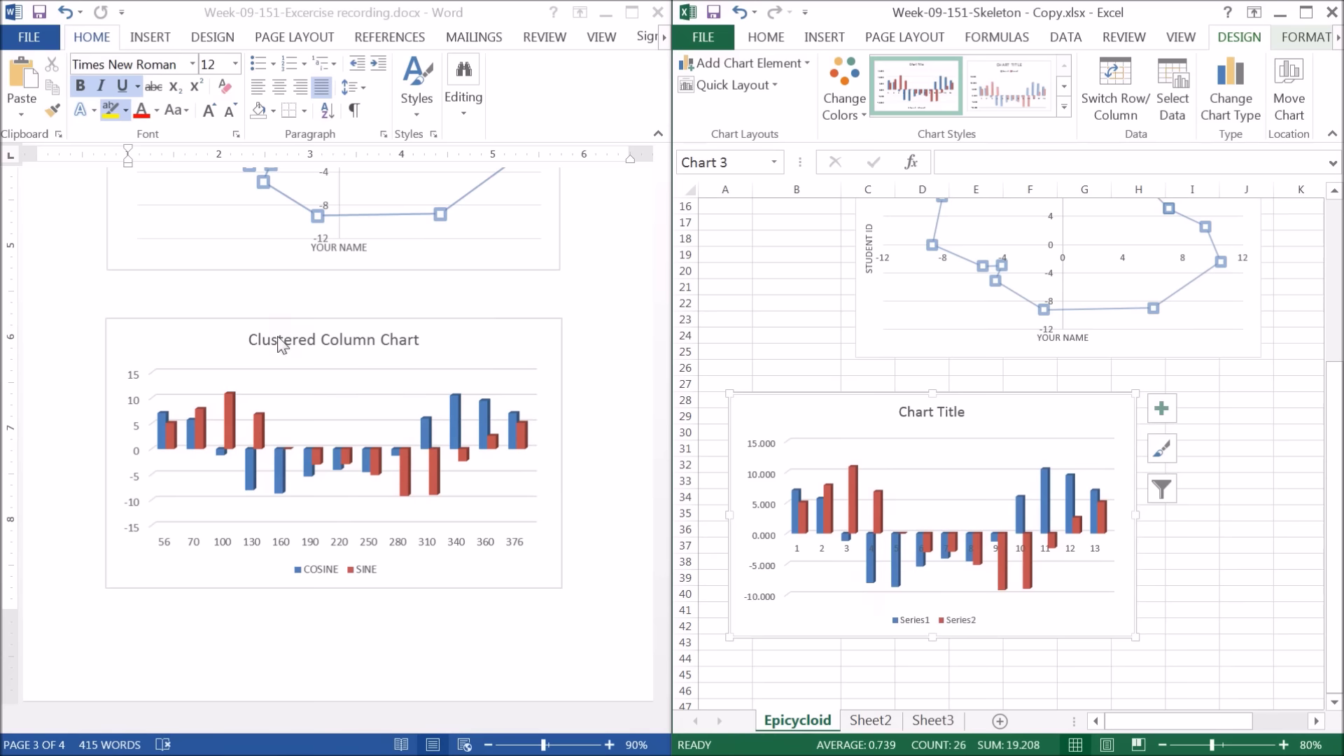
Title the 3-D column chart 'Clustered Column Chart' and compare it with the Word reference
{"action": "left_click", "coordinate": [329, 357]}
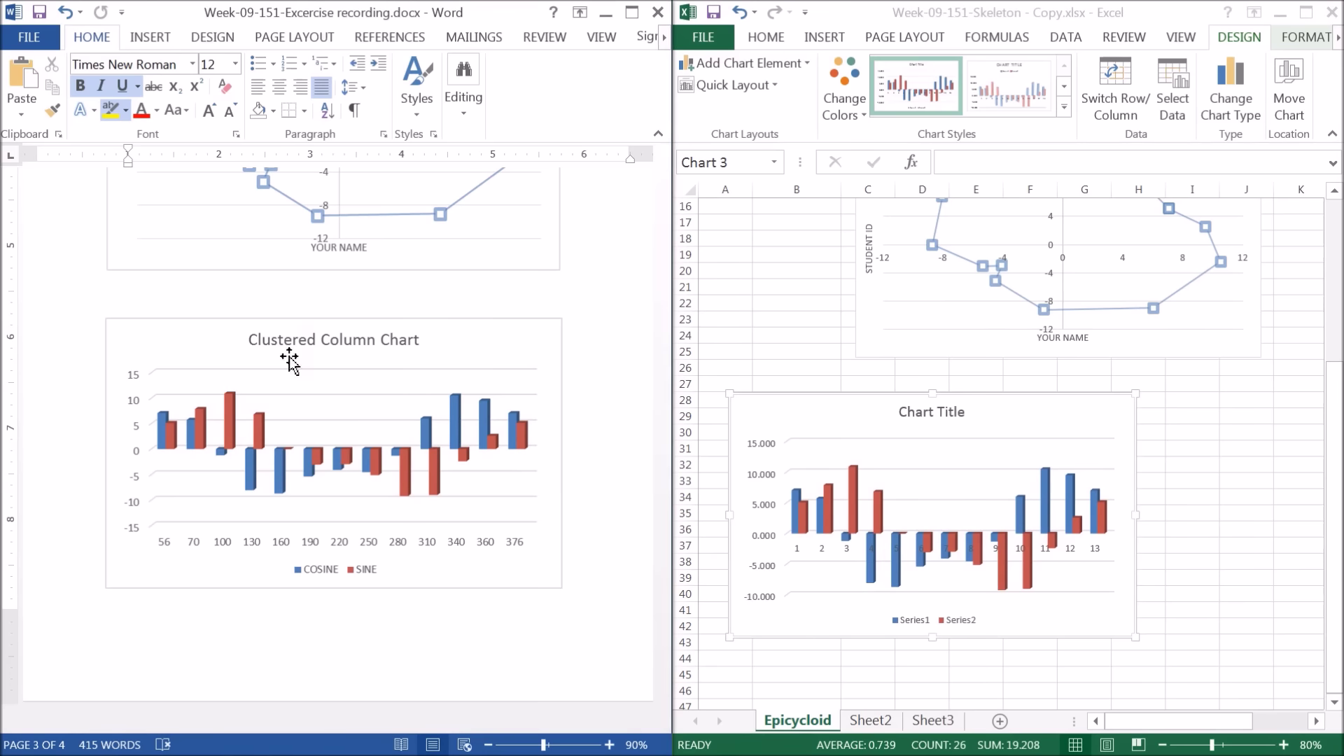
{"action": "left_click", "coordinate": [954, 414]}
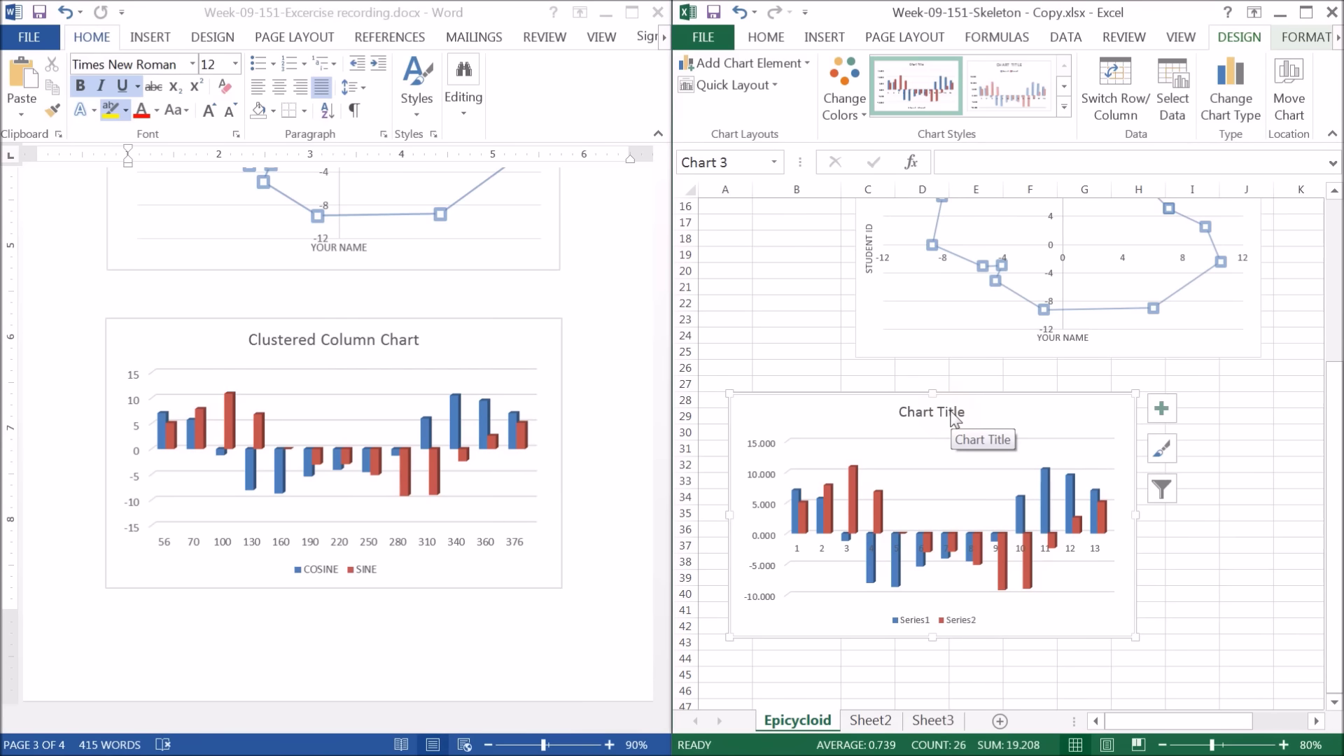
{"action": "left_click", "coordinate": [950, 415]}
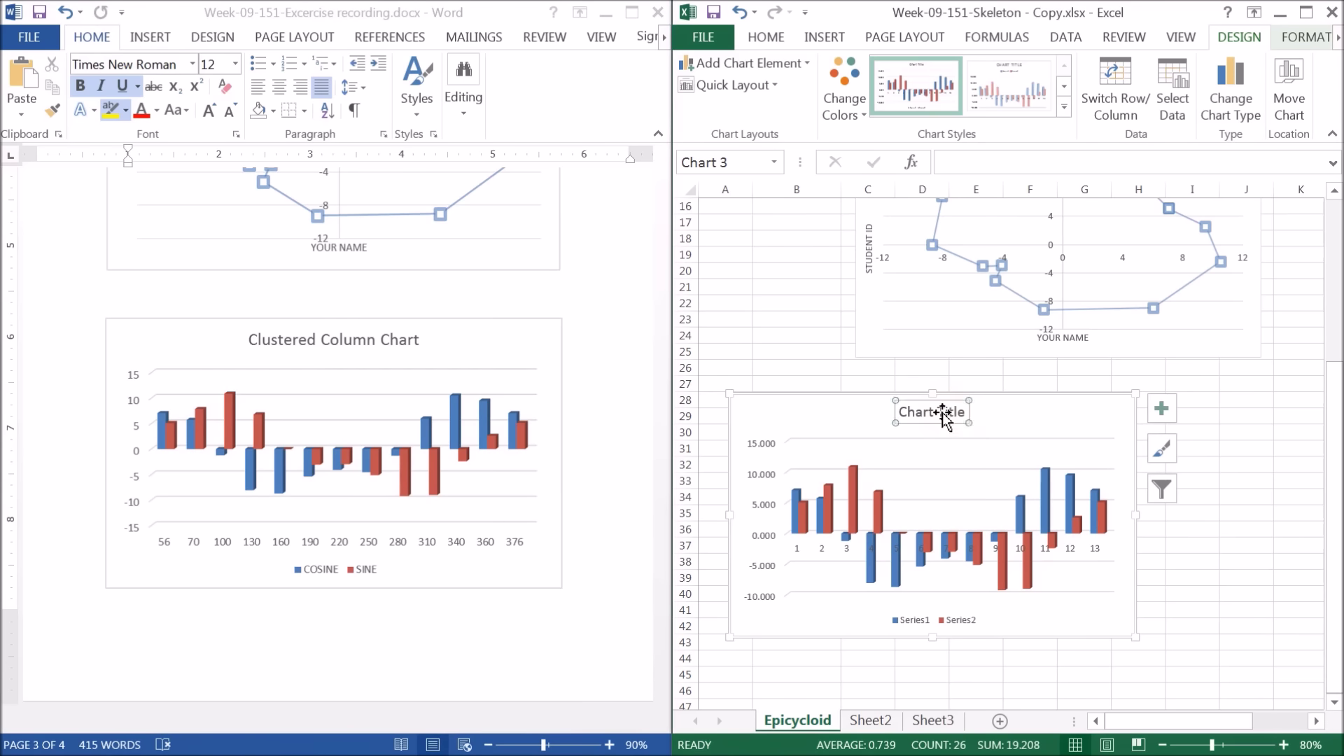
{"action": "left_click", "coordinate": [970, 164]}
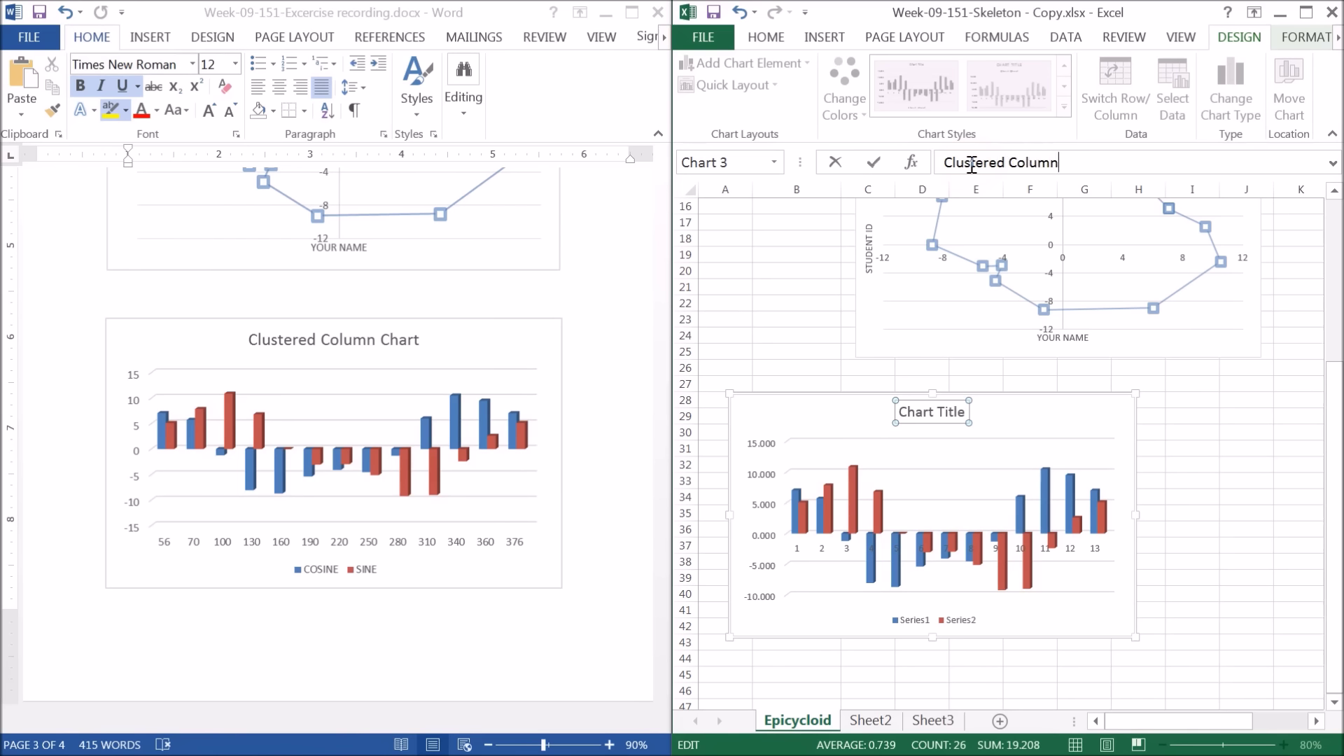
{"action": "type", "text": "Clustered Column Chart"}
{"action": "key", "text": "Return"}
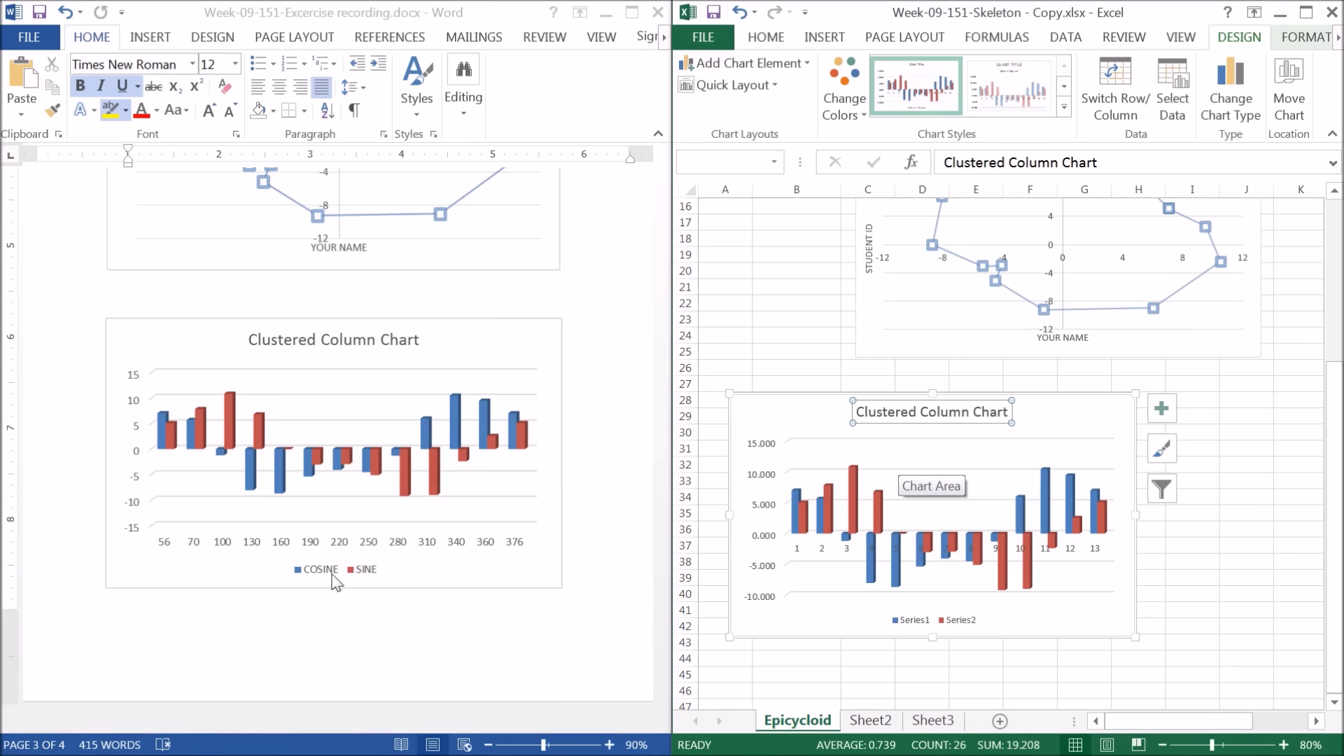
{"action": "left_click", "coordinate": [135, 408]}
{"action": "left_click", "coordinate": [133, 392]}
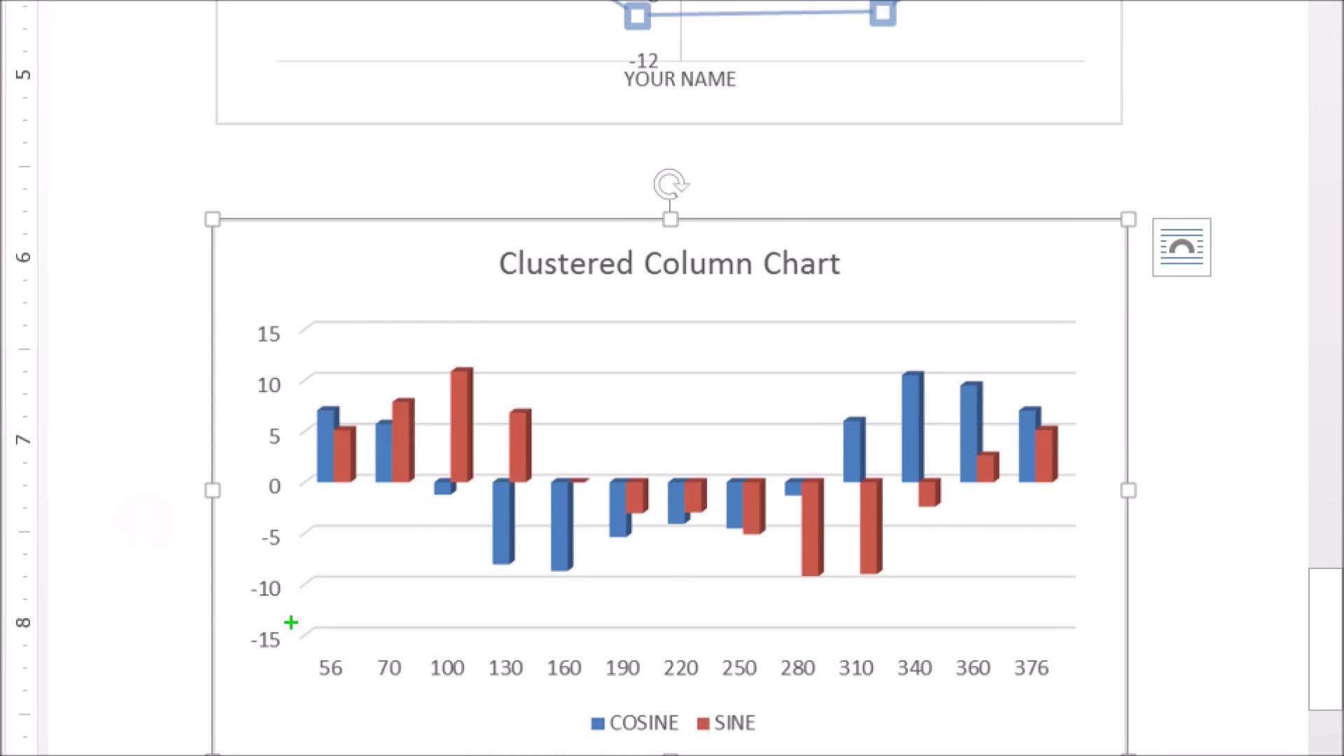
Set the vertical axis minimum to -15, keeping maximum 15 and major unit 5
{"action": "left_click_drag", "start_coordinate": [288, 620], "coordinate": [222, 611]}
{"action": "left_click_drag", "start_coordinate": [310, 546], "coordinate": [235, 551]}
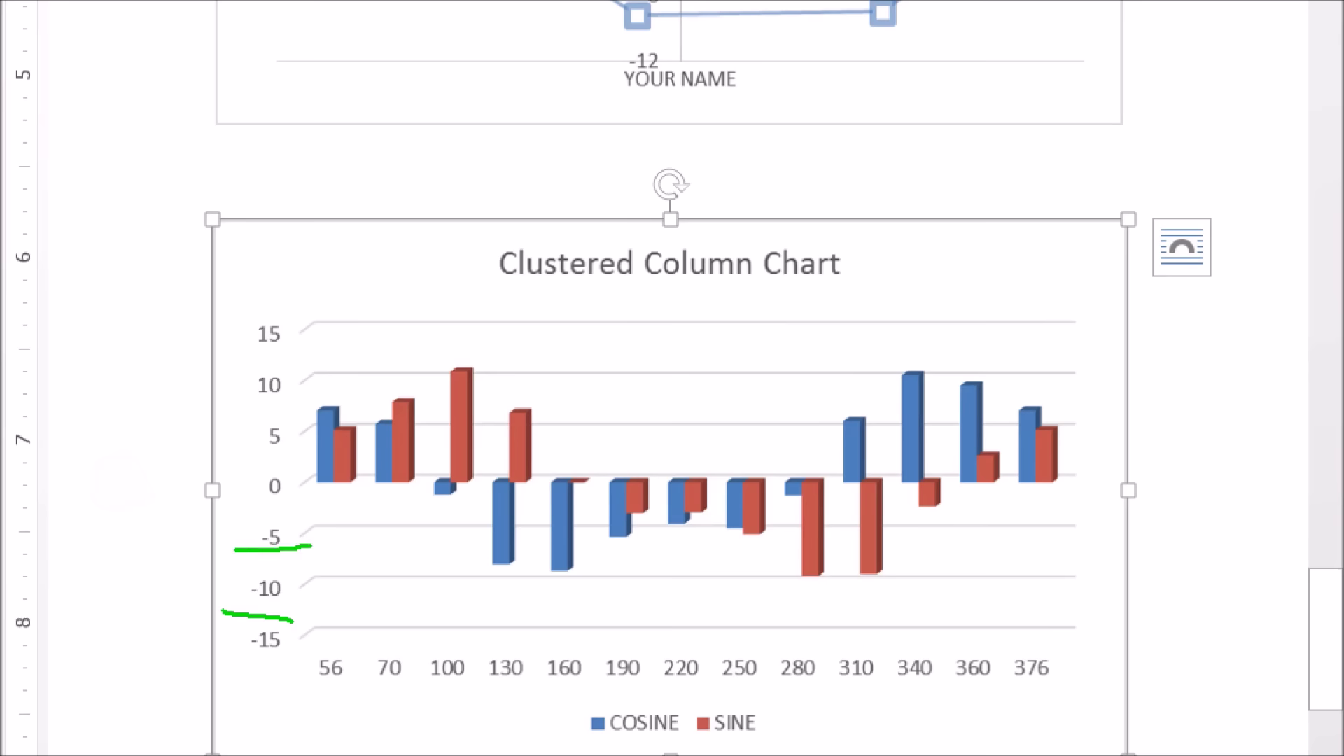
{"action": "left_click_drag", "start_coordinate": [302, 502], "coordinate": [227, 504]}
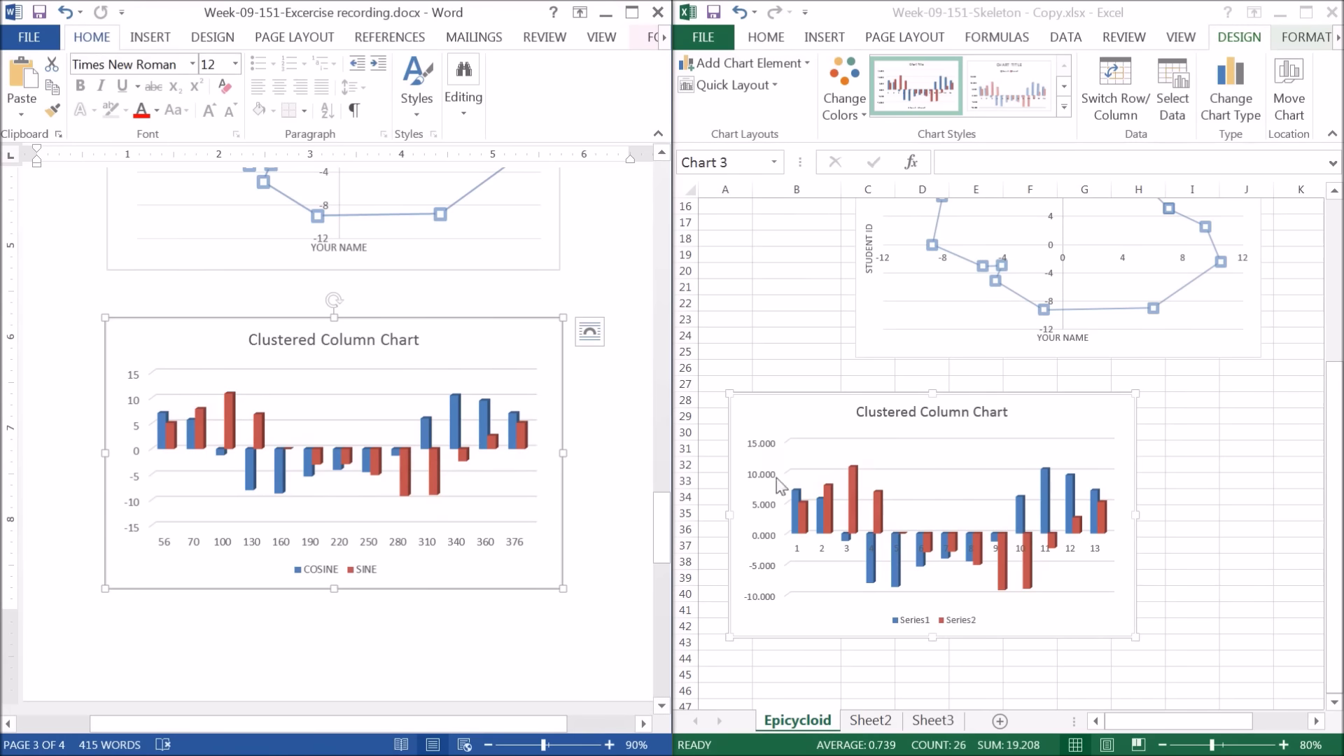
{"action": "left_click", "coordinate": [763, 476]}
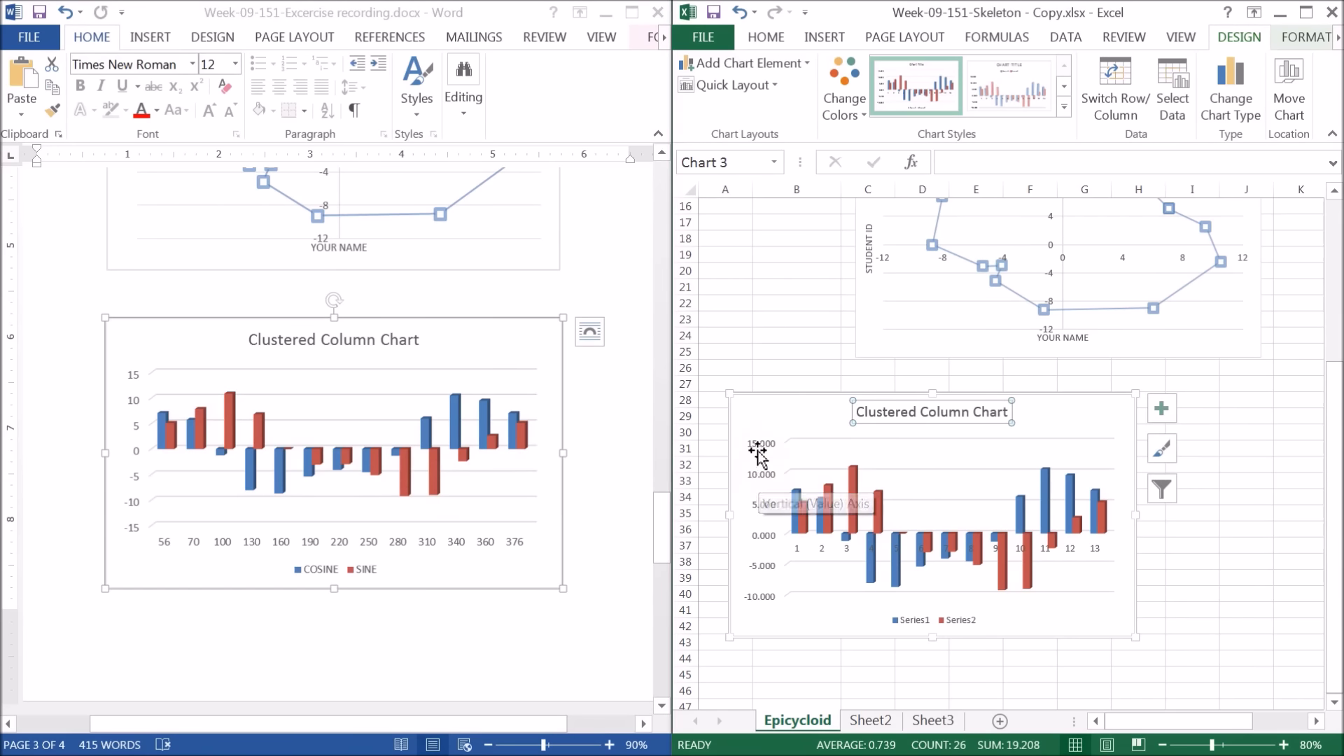
{"action": "left_click", "coordinate": [761, 450]}
{"action": "right_click", "coordinate": [762, 451]}
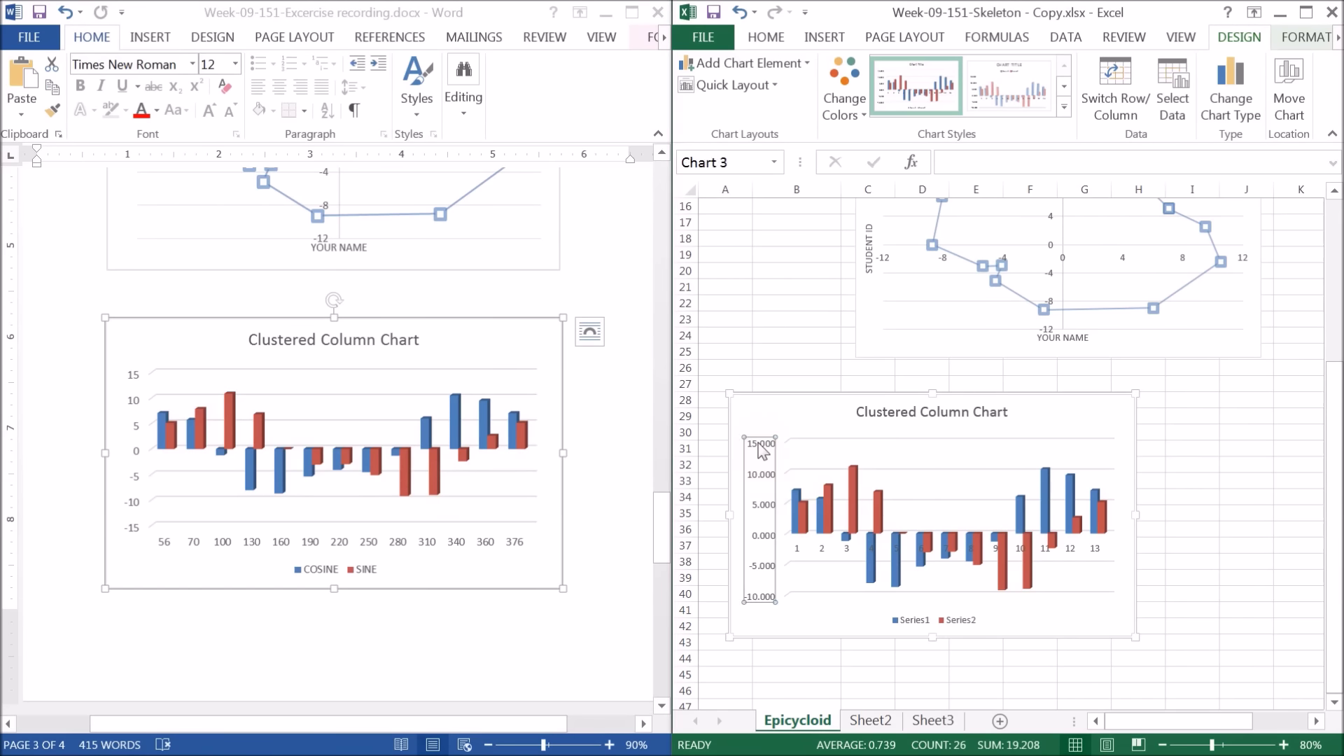
{"action": "double_click", "coordinate": [763, 451]}
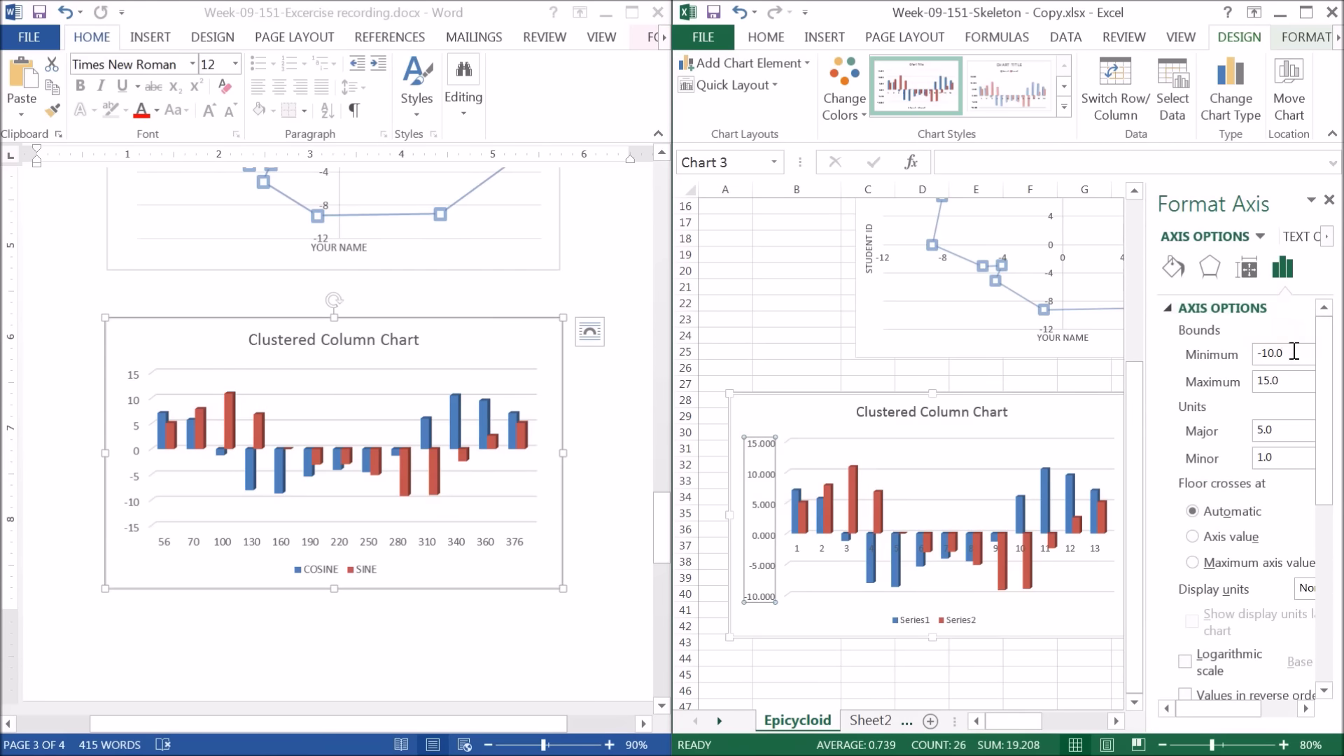
{"action": "left_click_drag", "start_coordinate": [1294, 351], "coordinate": [1247, 355]}
{"action": "type", "text": "-15"}
{"action": "left_click", "coordinate": [1295, 382]}
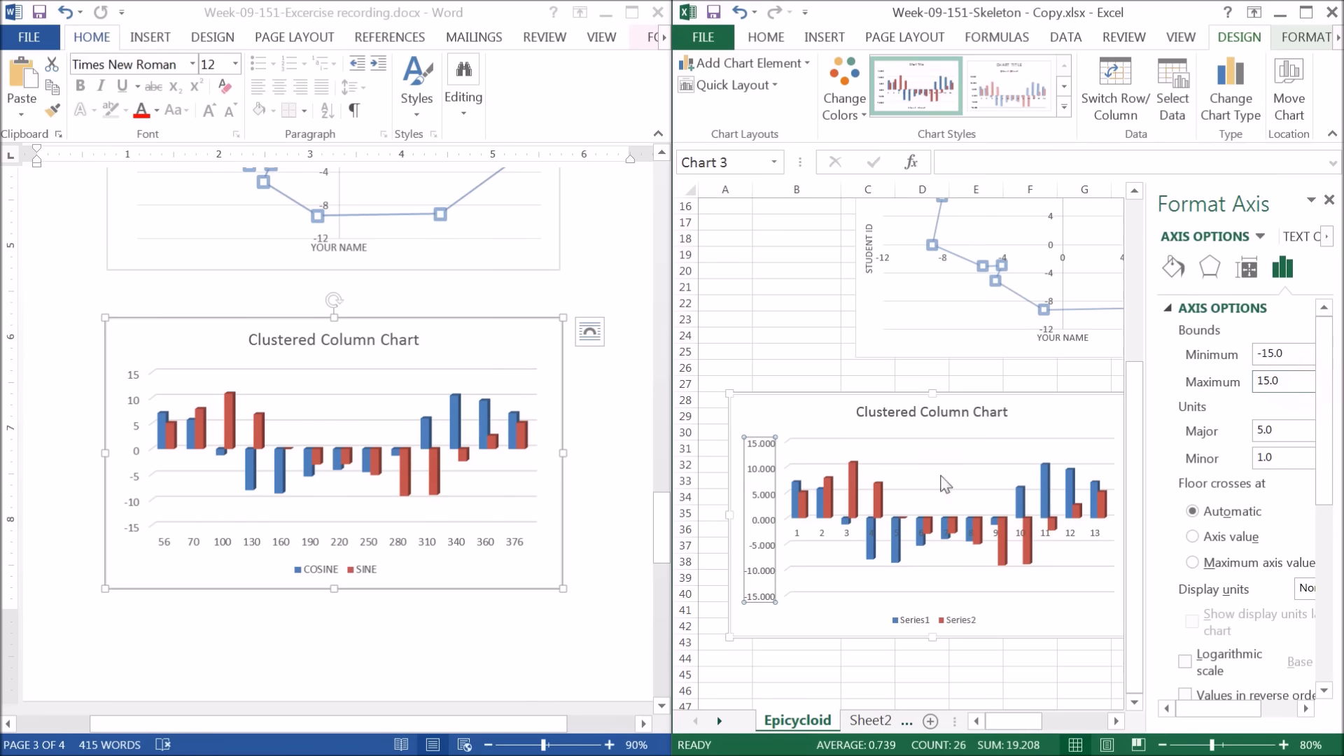
{"action": "left_click", "coordinate": [1305, 430]}
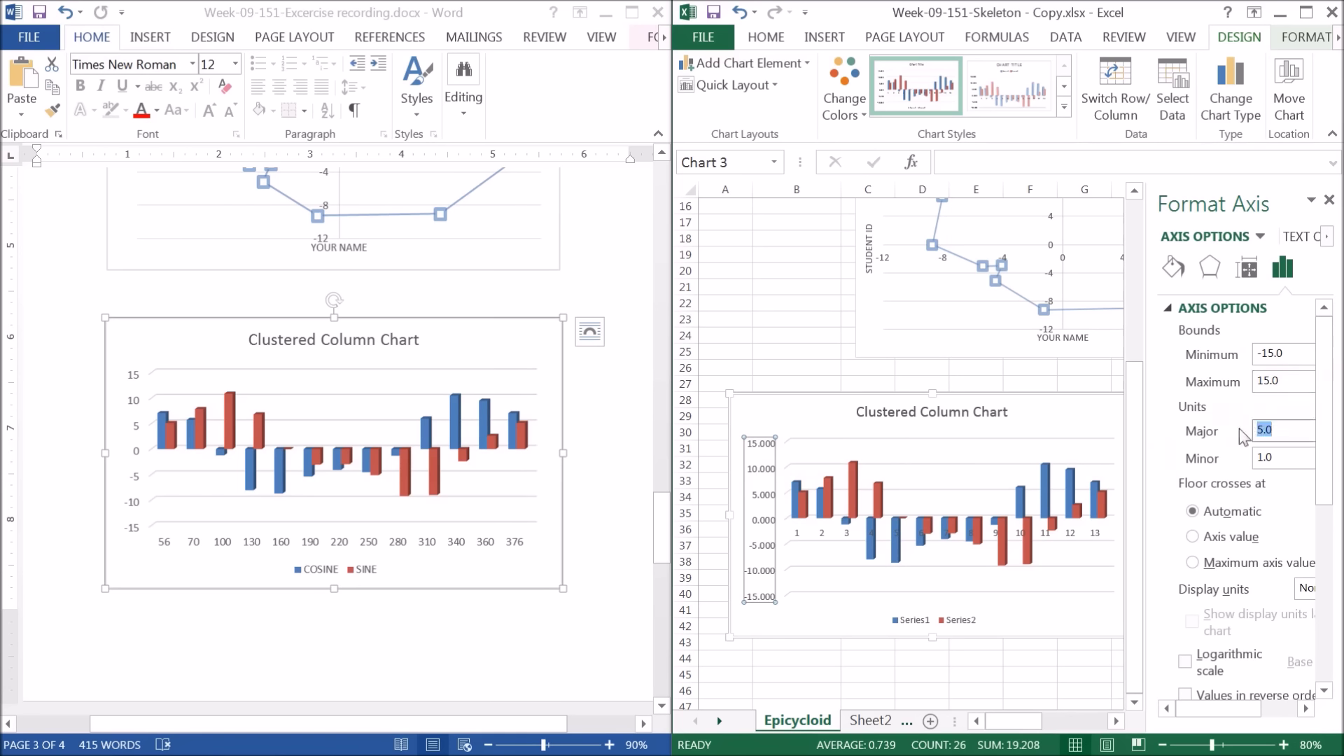
{"action": "left_click", "coordinate": [769, 459]}
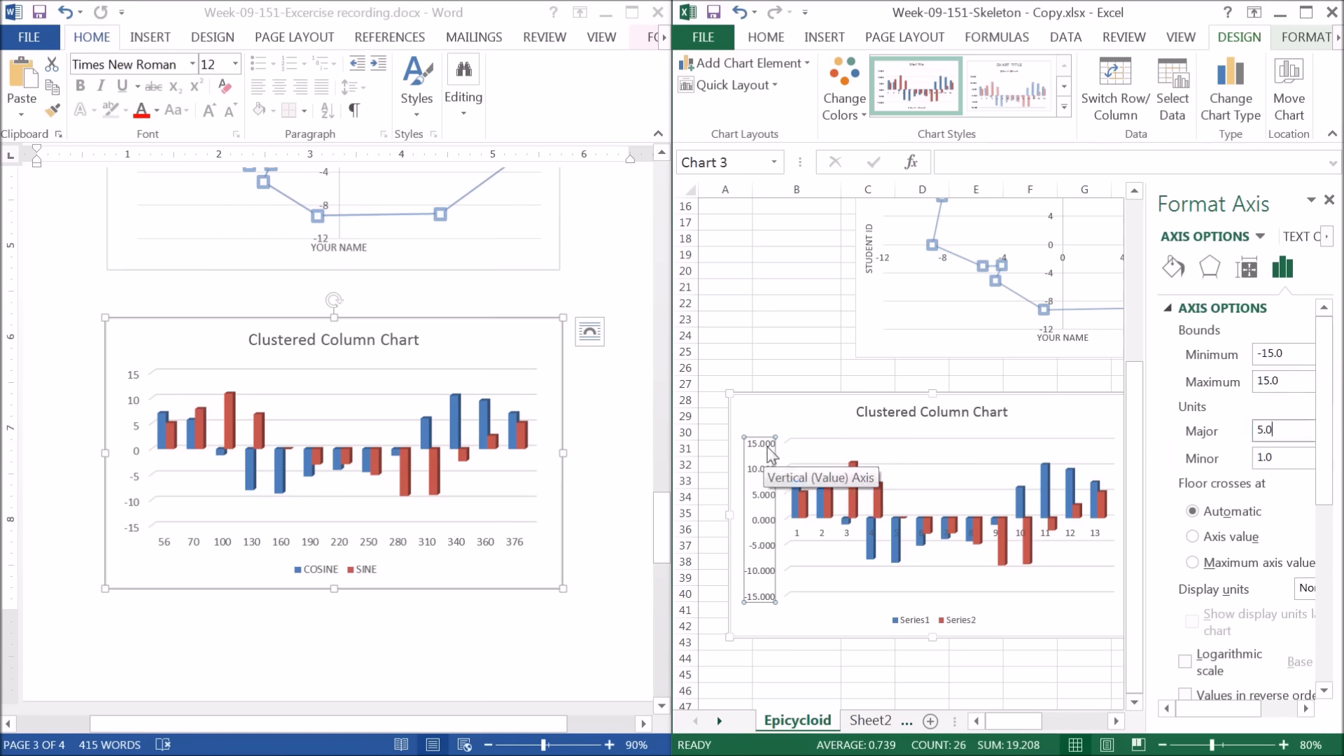
Give the vertical axis labels 0 decimal places and close the Format pane
{"action": "left_click_drag", "start_coordinate": [1330, 430], "coordinate": [1336, 481]}
{"action": "left_click_drag", "start_coordinate": [1330, 580], "coordinate": [1328, 625]}
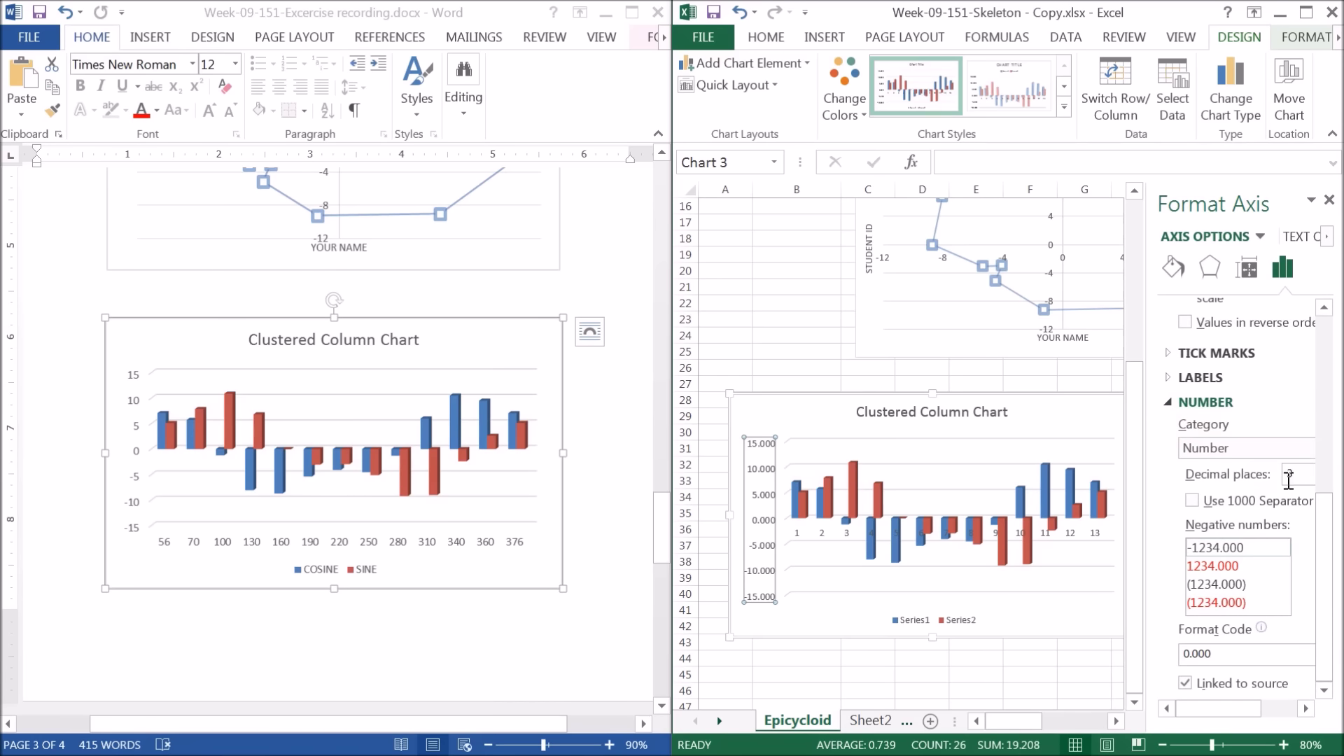
{"action": "left_click_drag", "start_coordinate": [1213, 717], "coordinate": [1218, 717]}
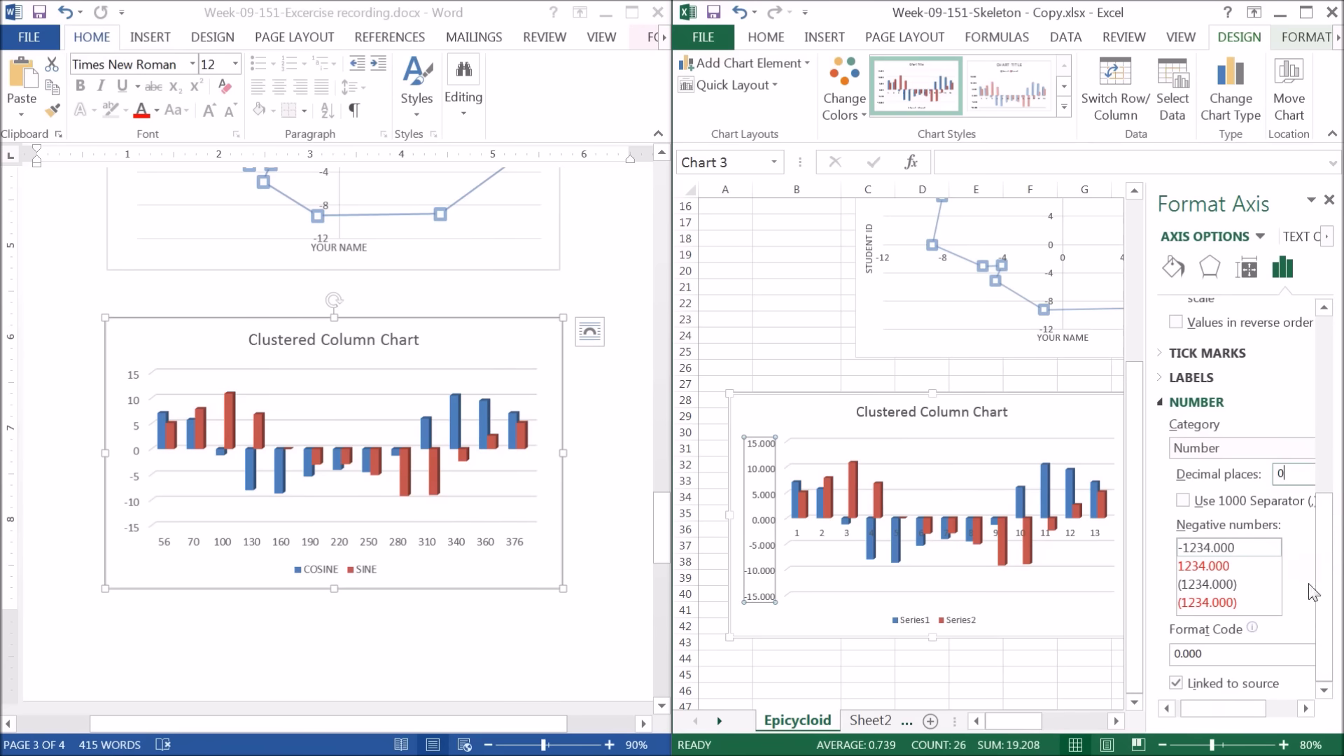
{"action": "left_click", "coordinate": [817, 617]}
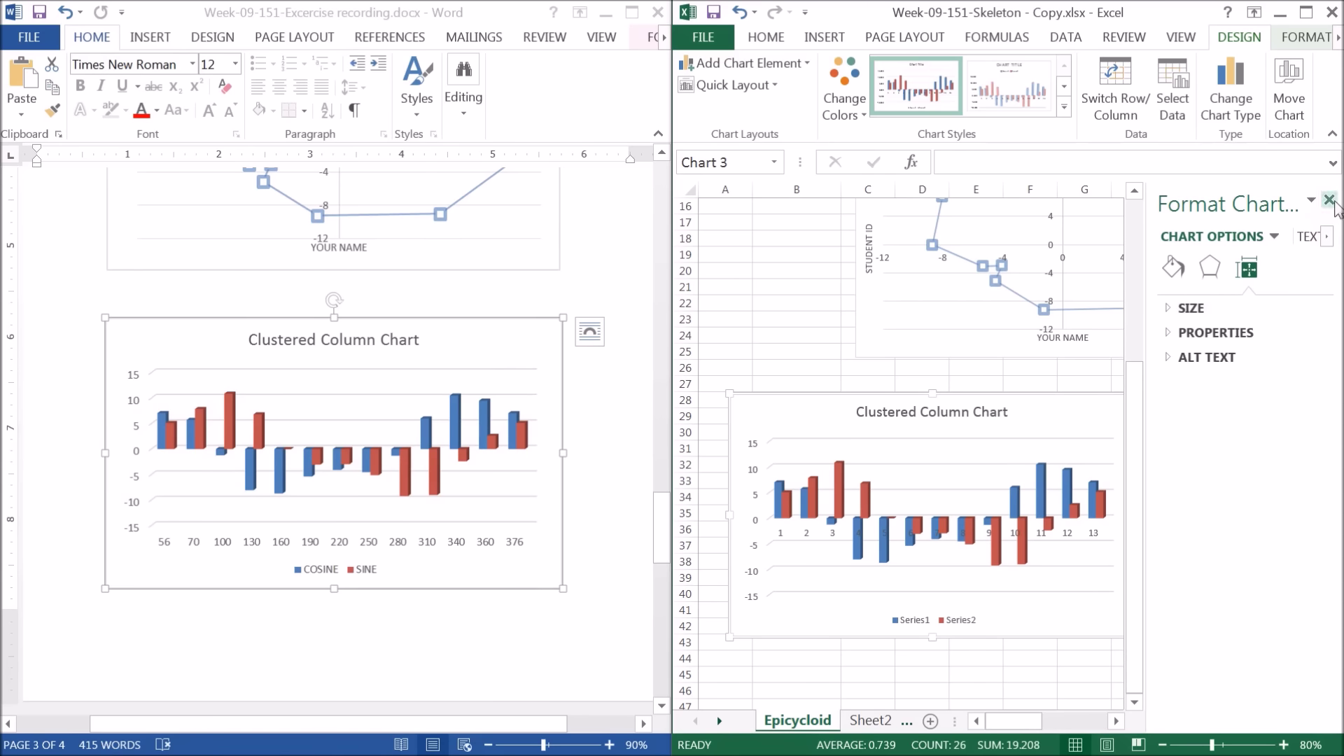
{"action": "left_click", "coordinate": [1330, 199]}
{"action": "left_click", "coordinate": [225, 549]}
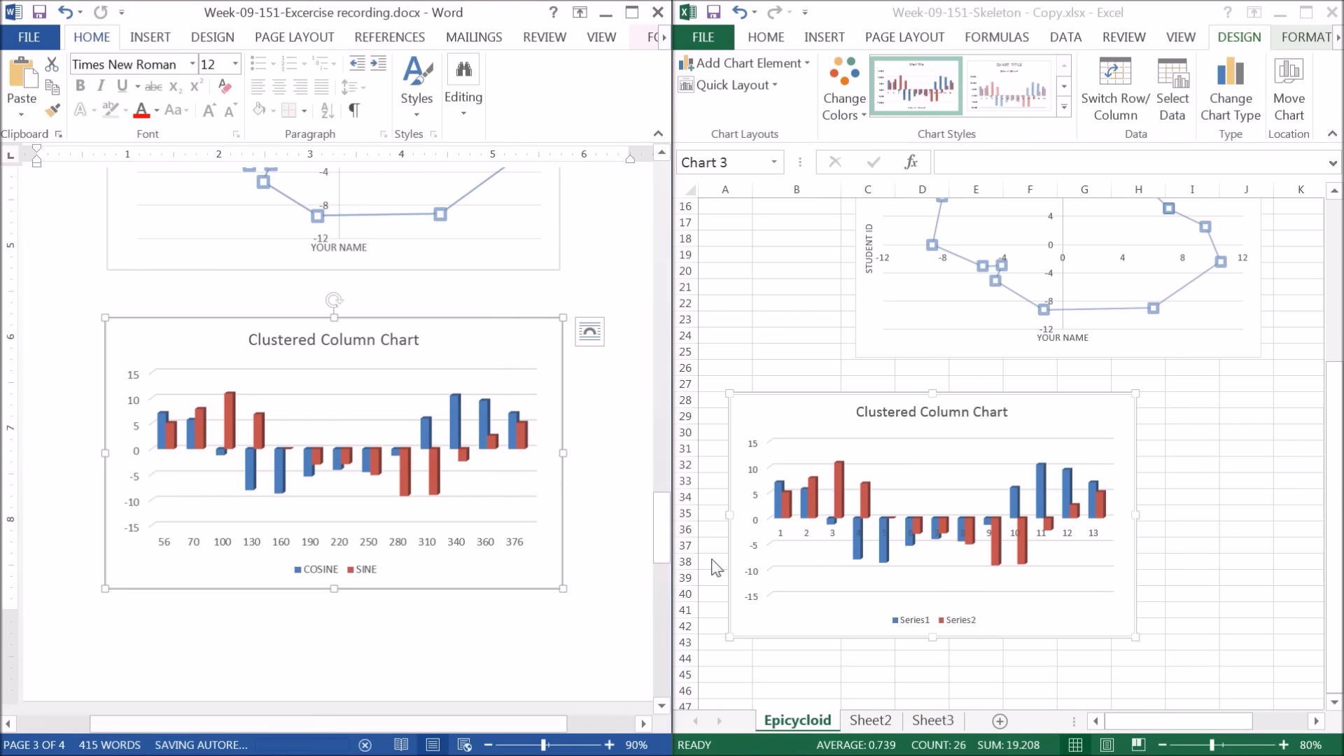
Open the horizontal axis format settings and mark where labels should sit below the lowest gridline
{"action": "left_click", "coordinate": [811, 543]}
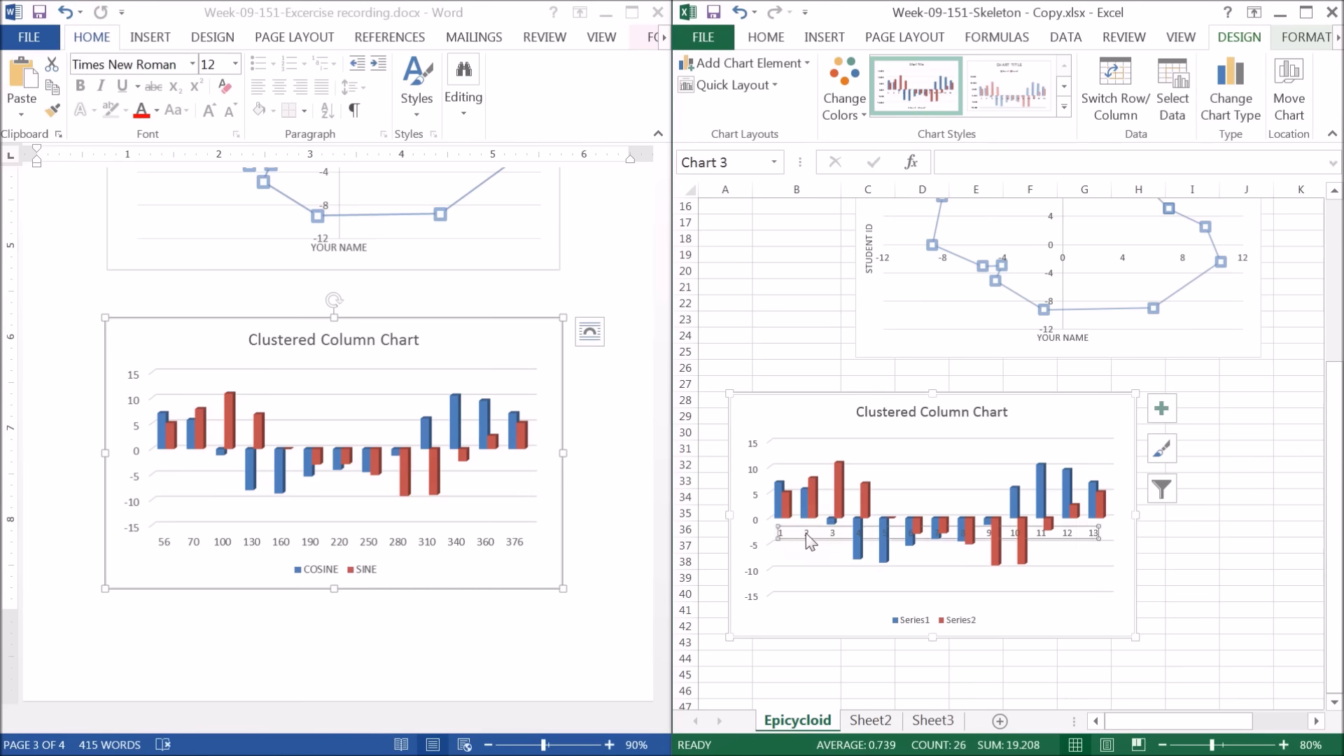
{"action": "double_click", "coordinate": [811, 543]}
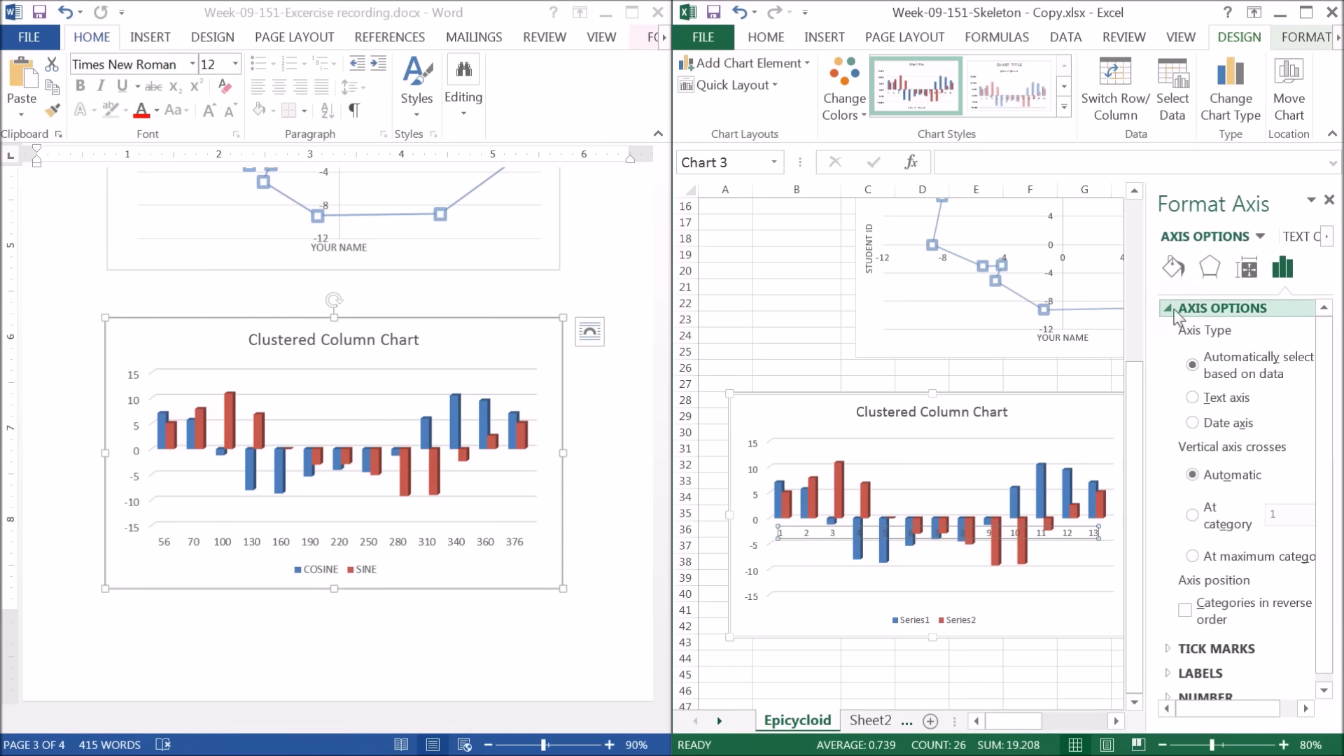
{"action": "scroll", "coordinate": [1234, 537], "scroll_direction": "down", "scroll_amount": 1}
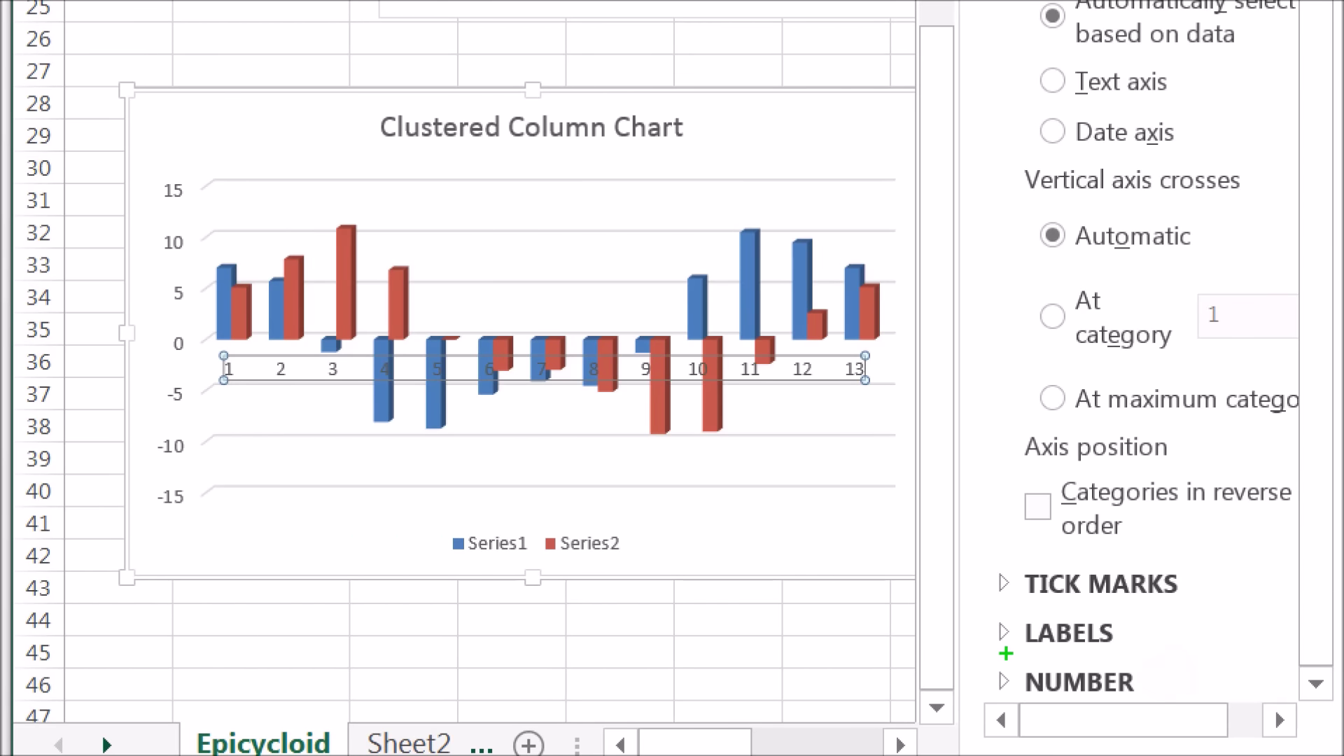
{"action": "left_click_drag", "start_coordinate": [1020, 700], "coordinate": [1148, 699]}
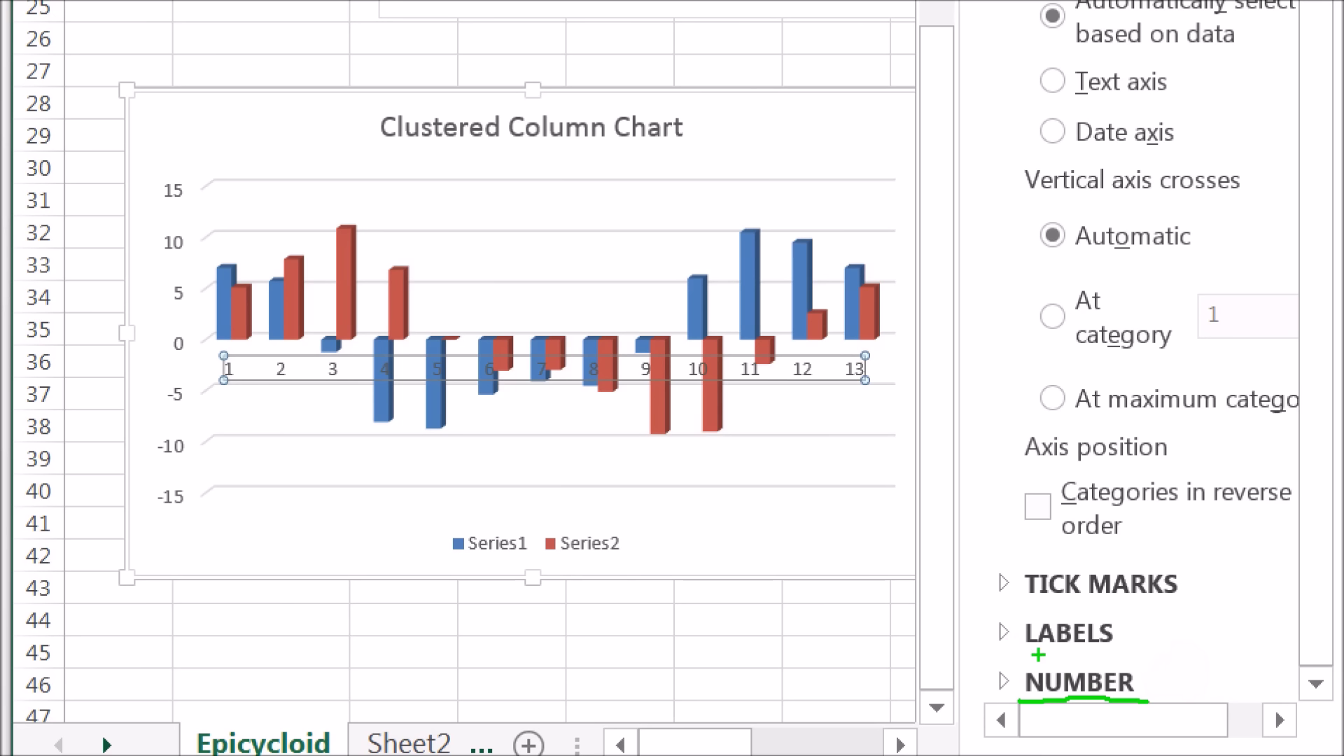
{"action": "left_click_drag", "start_coordinate": [1031, 651], "coordinate": [1148, 654]}
{"action": "left_click_drag", "start_coordinate": [191, 376], "coordinate": [341, 365]}
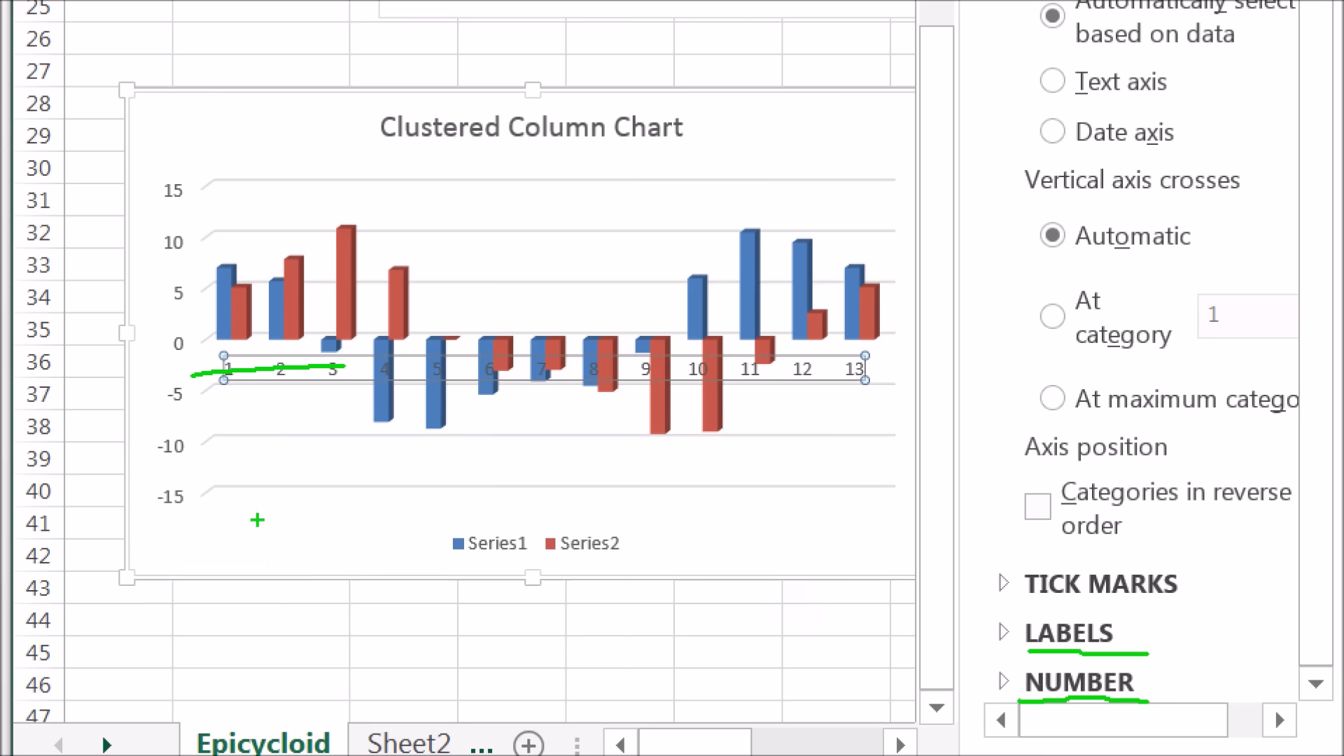
{"action": "left_click_drag", "start_coordinate": [258, 502], "coordinate": [454, 516]}
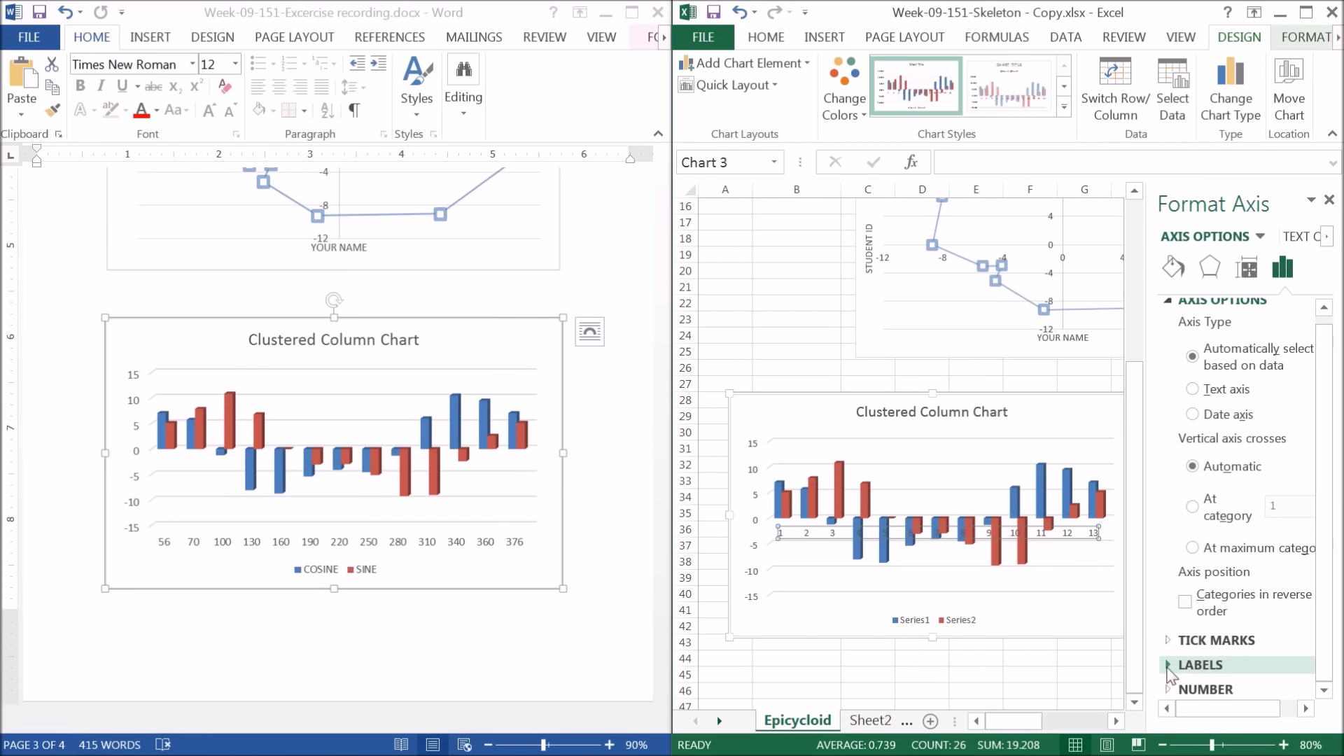
Set the horizontal axis Label Position to Low and close the Format Axis pane
{"action": "left_click", "coordinate": [1224, 662]}
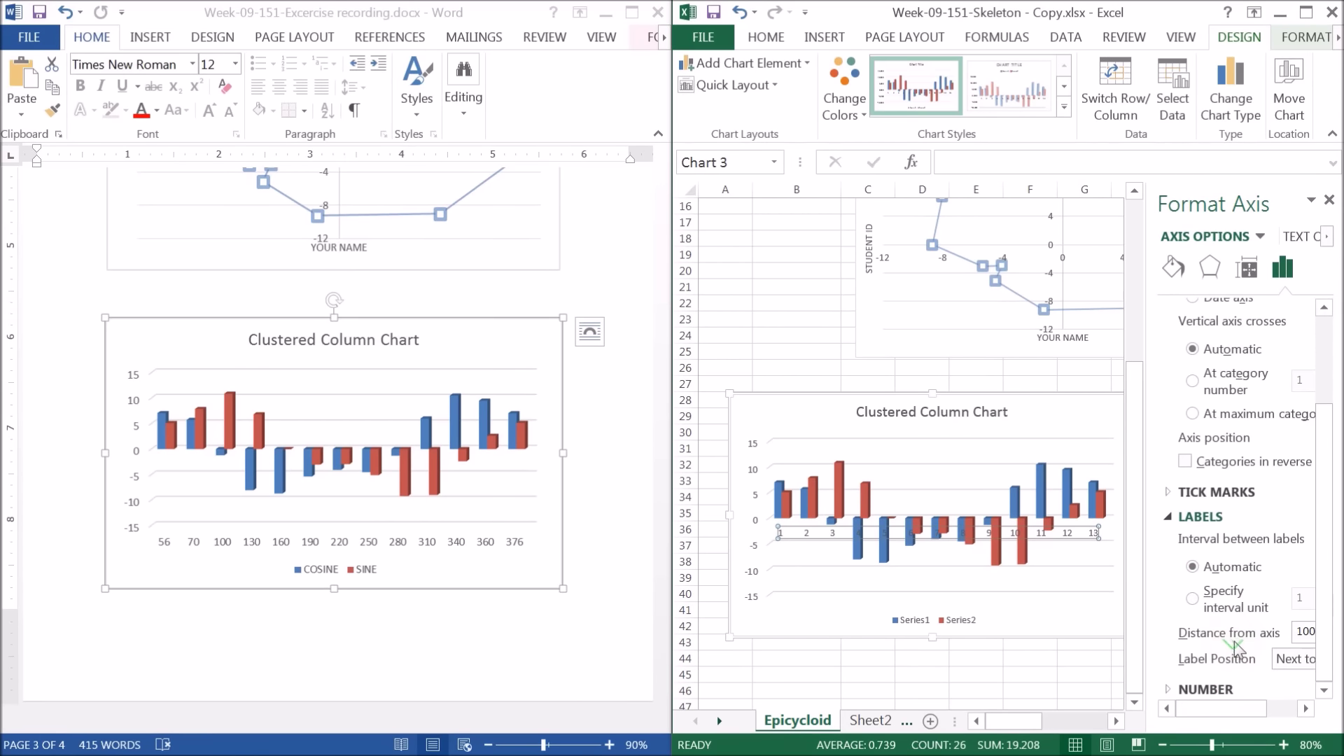
{"action": "left_click_drag", "start_coordinate": [1221, 719], "coordinate": [1256, 721]}
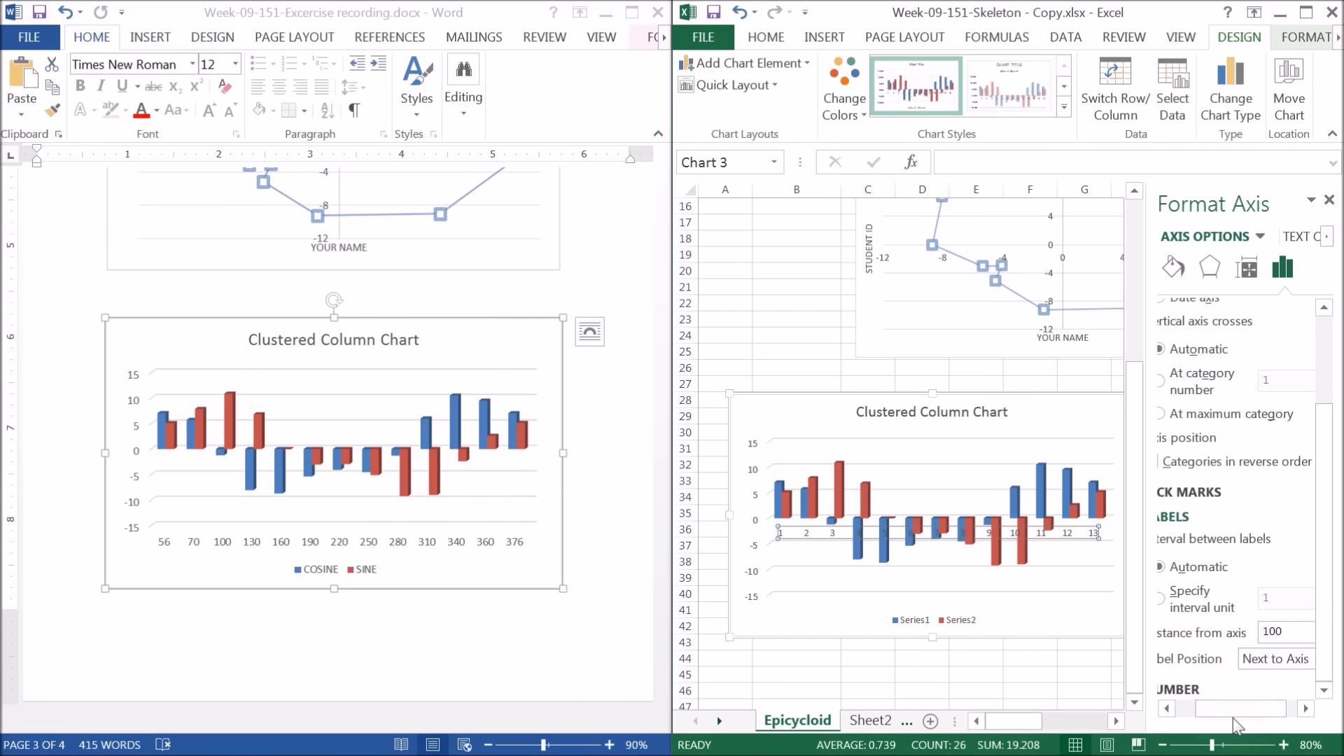
{"action": "left_click_drag", "start_coordinate": [1256, 725], "coordinate": [1225, 721]}
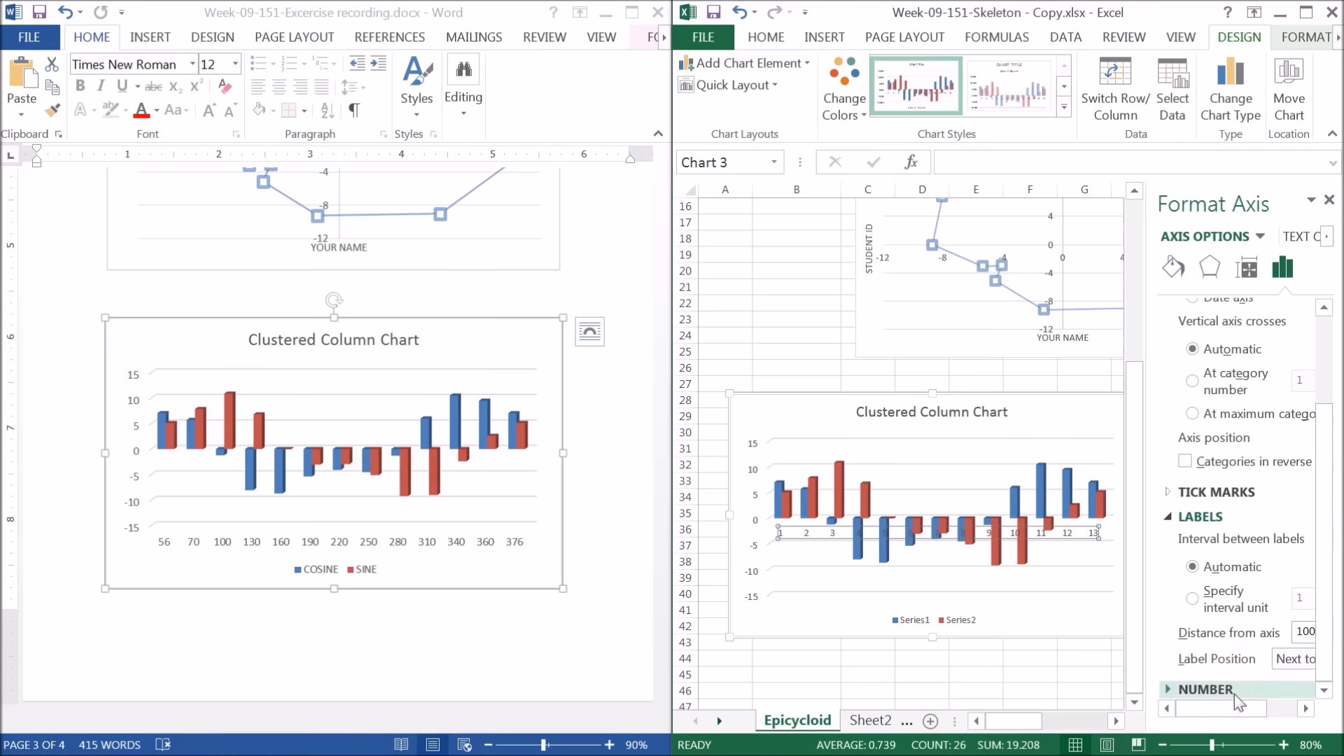
{"action": "left_click_drag", "start_coordinate": [1229, 711], "coordinate": [1306, 718]}
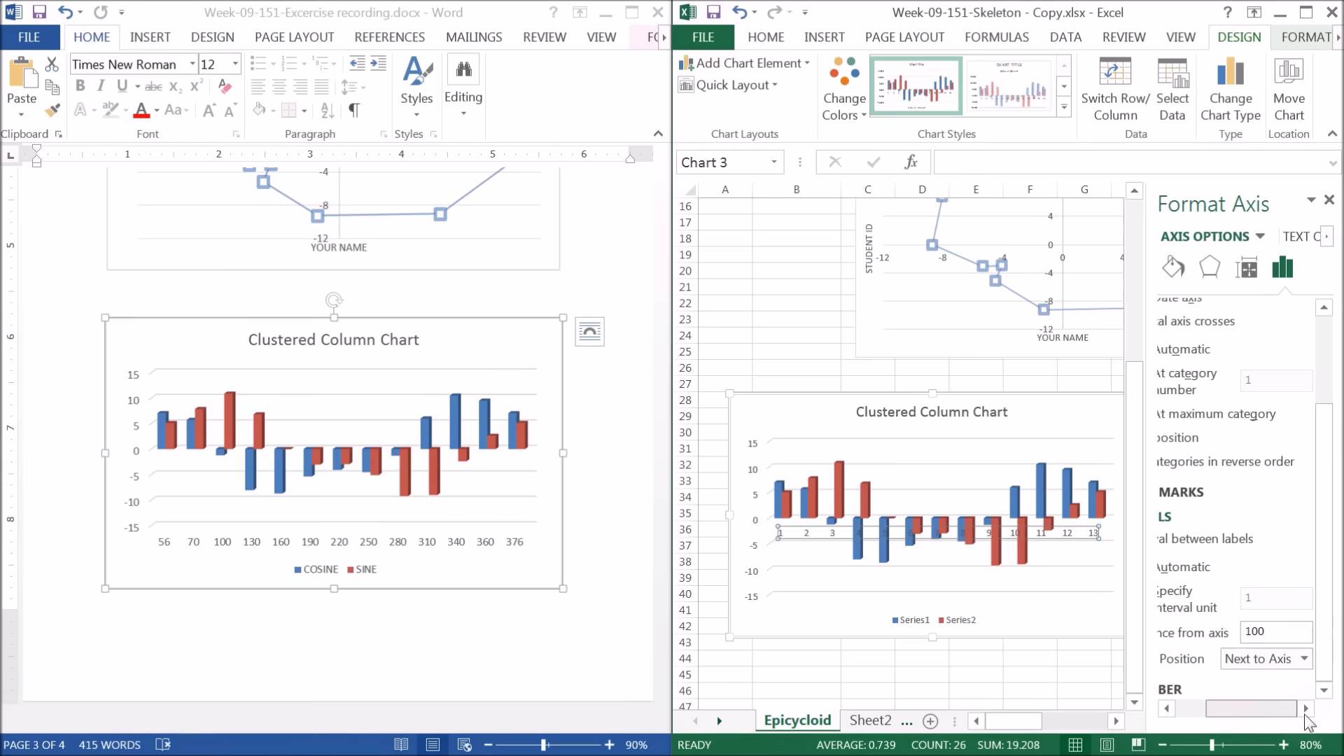
{"action": "left_click", "coordinate": [1305, 659]}
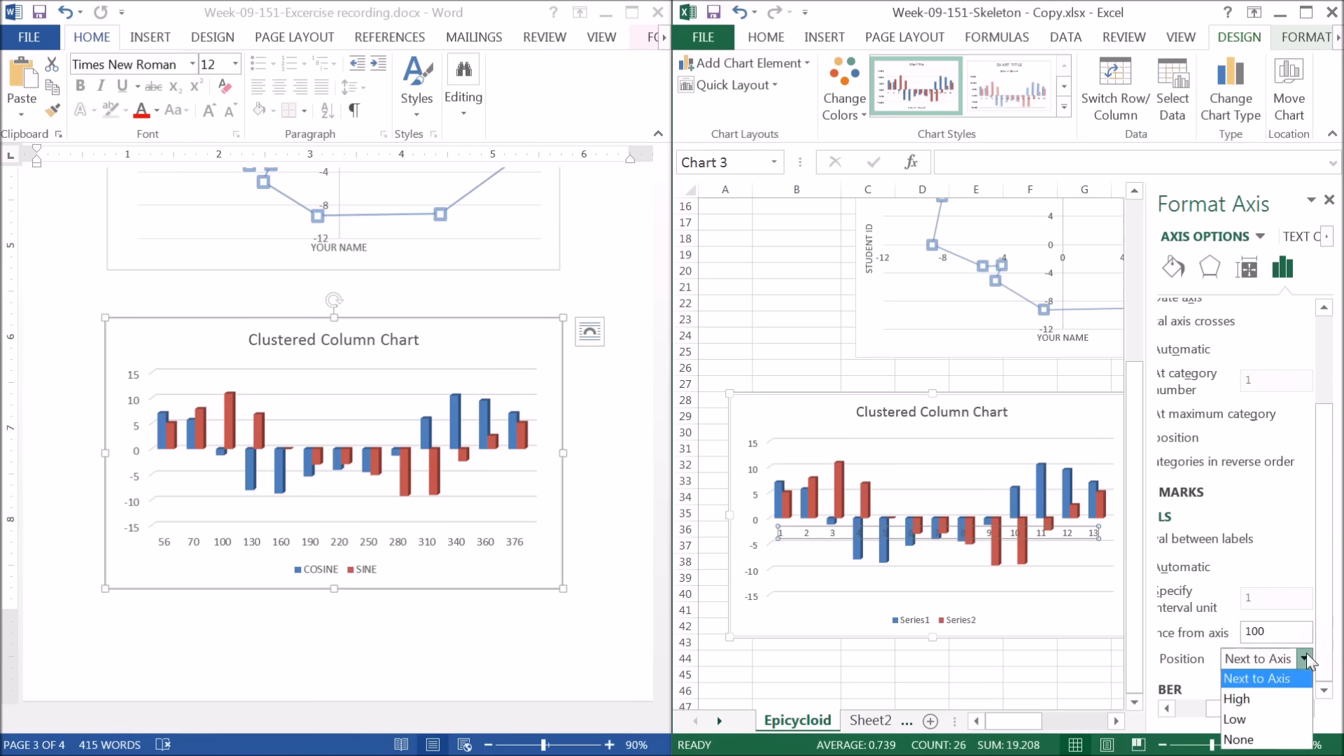
{"action": "left_click", "coordinate": [1259, 719]}
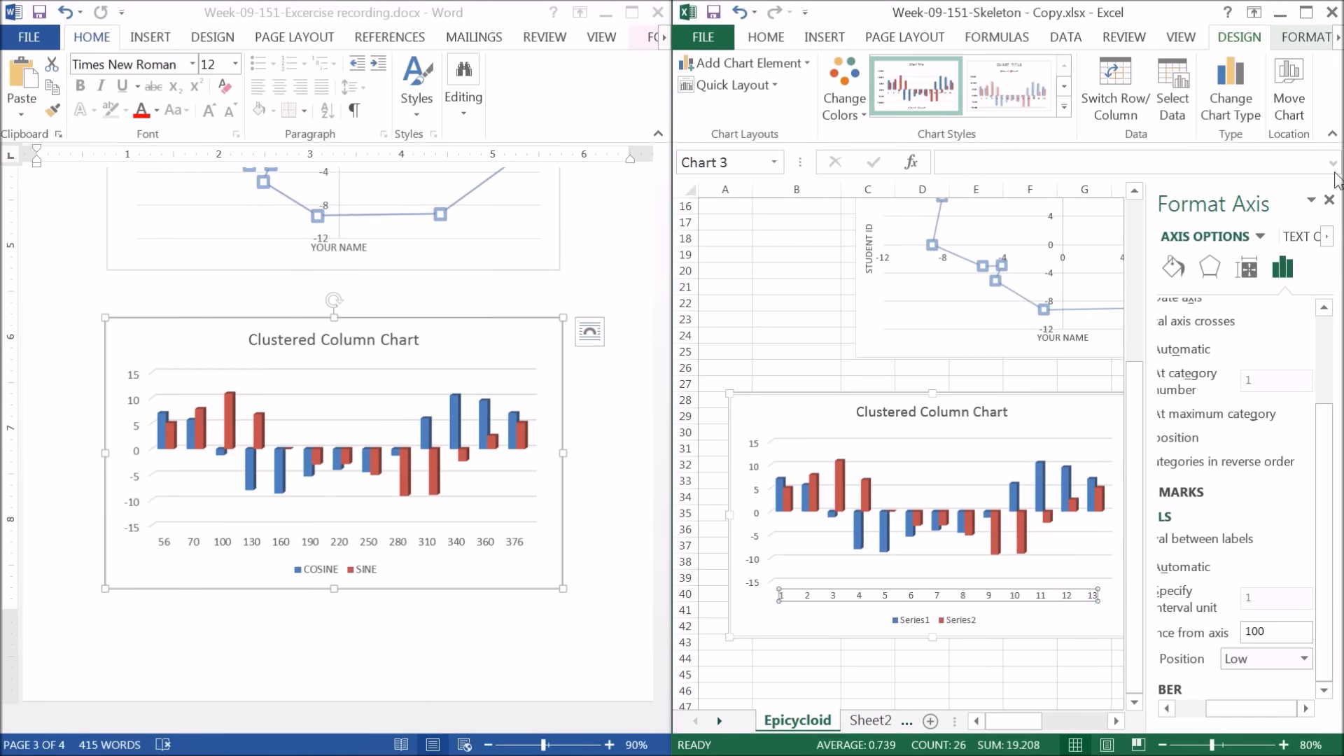
{"action": "left_click", "coordinate": [1330, 201]}
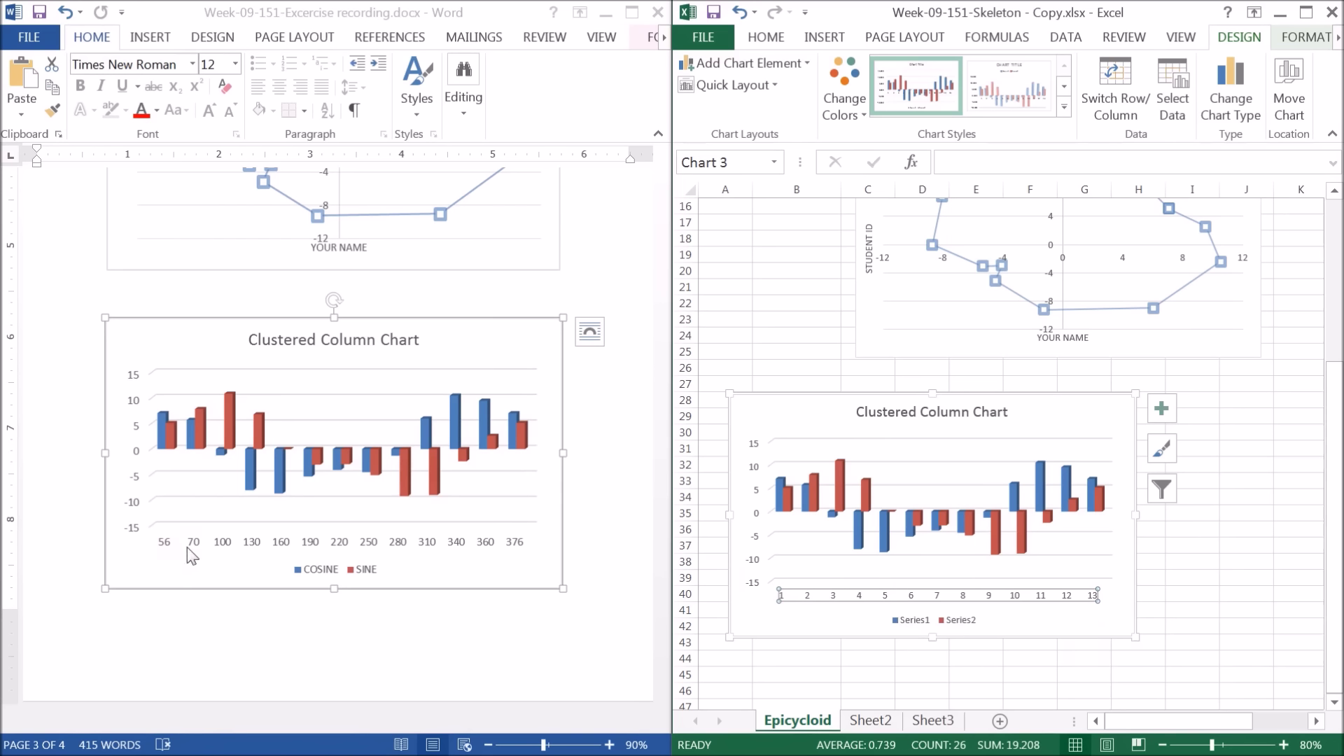
Choose Select Data from the horizontal category axis shortcut menu
{"action": "right_click", "coordinate": [860, 599]}
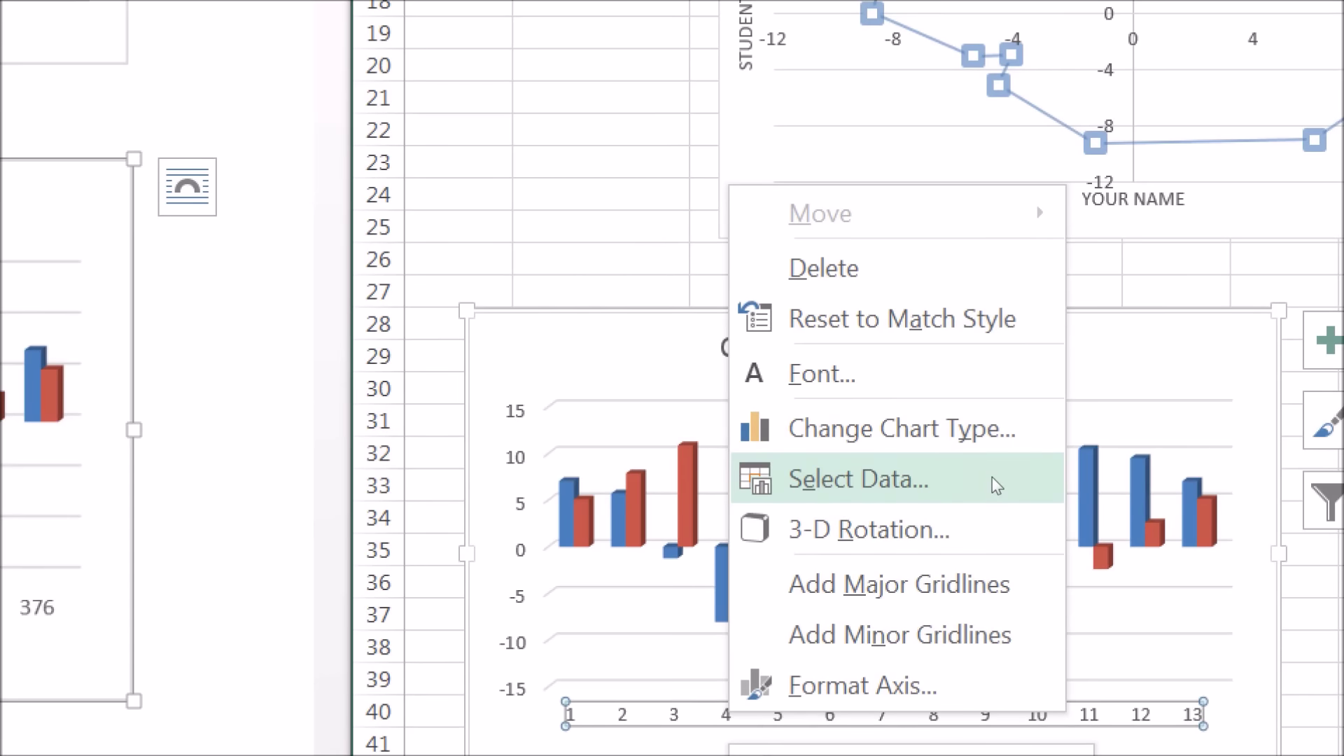
{"action": "left_click", "coordinate": [993, 477]}
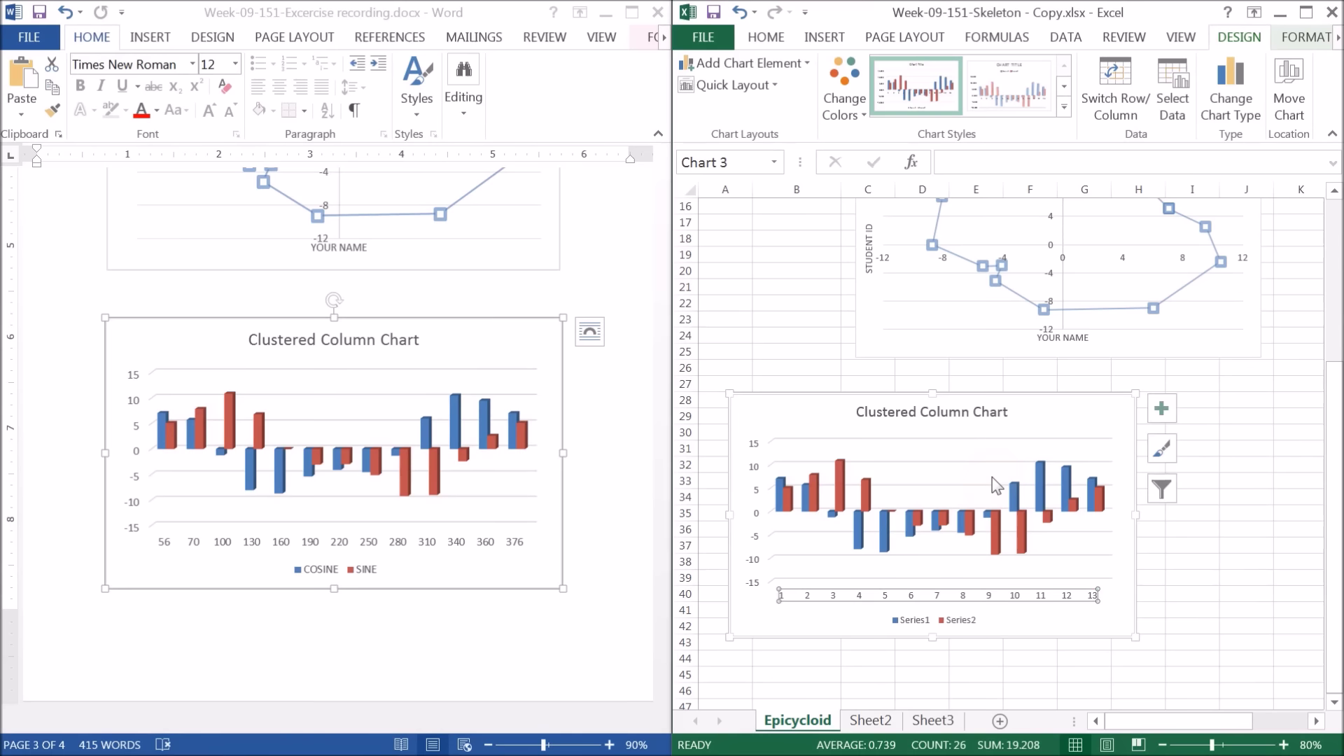
{"action": "right_click", "coordinate": [865, 599]}
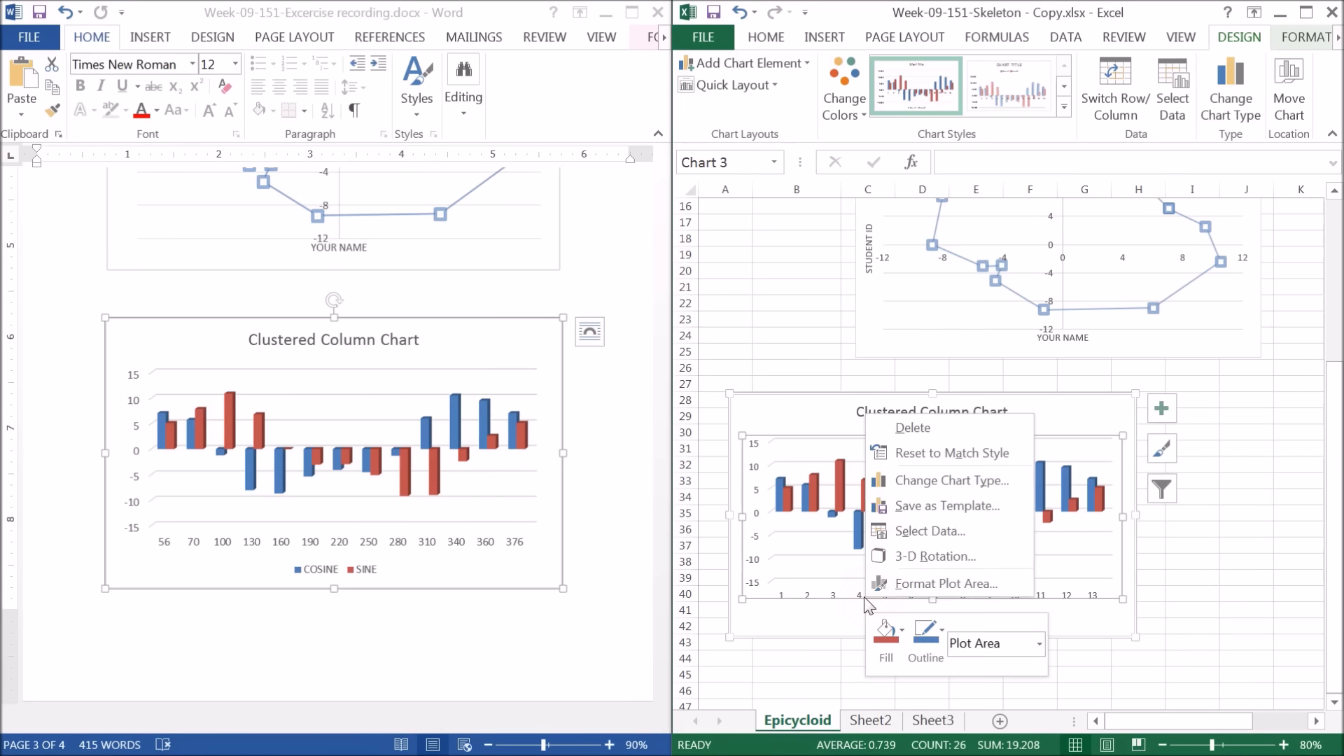
{"action": "key", "text": "Escape"}
{"action": "left_click", "coordinate": [860, 595]}
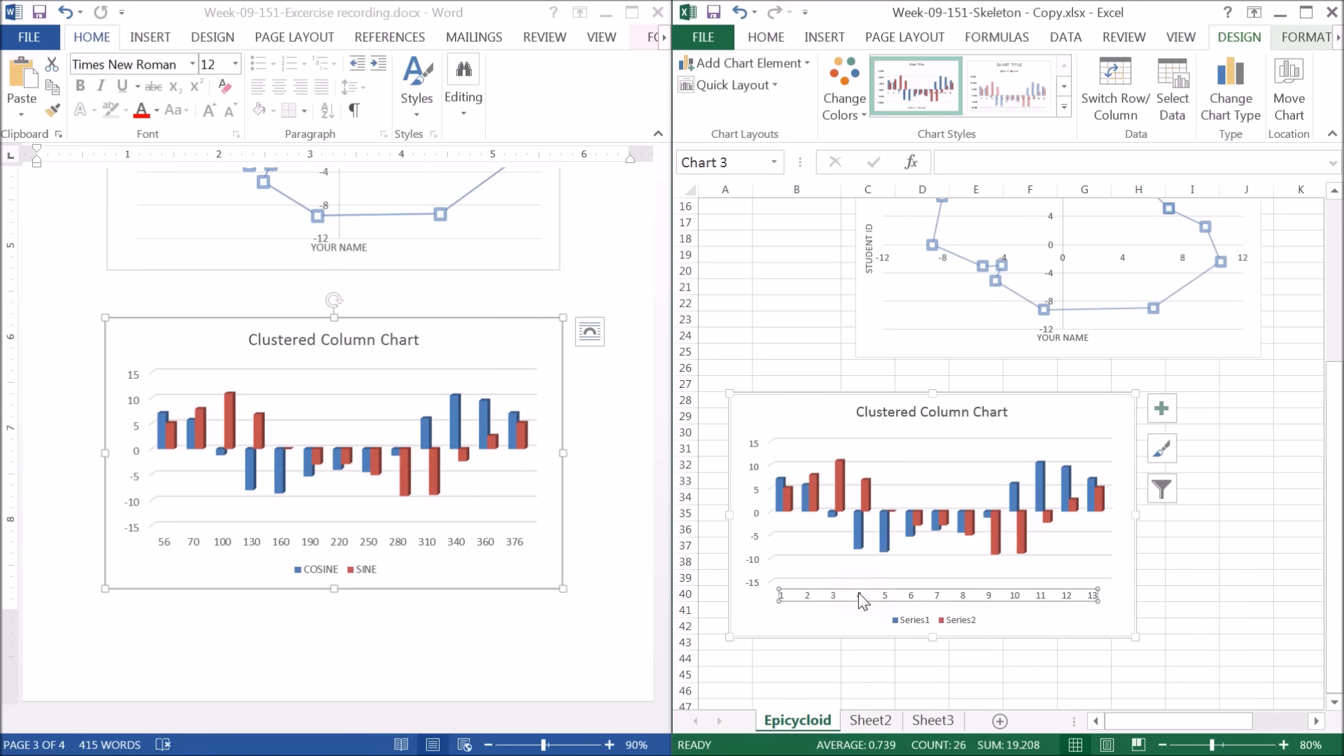
{"action": "right_click", "coordinate": [863, 593]}
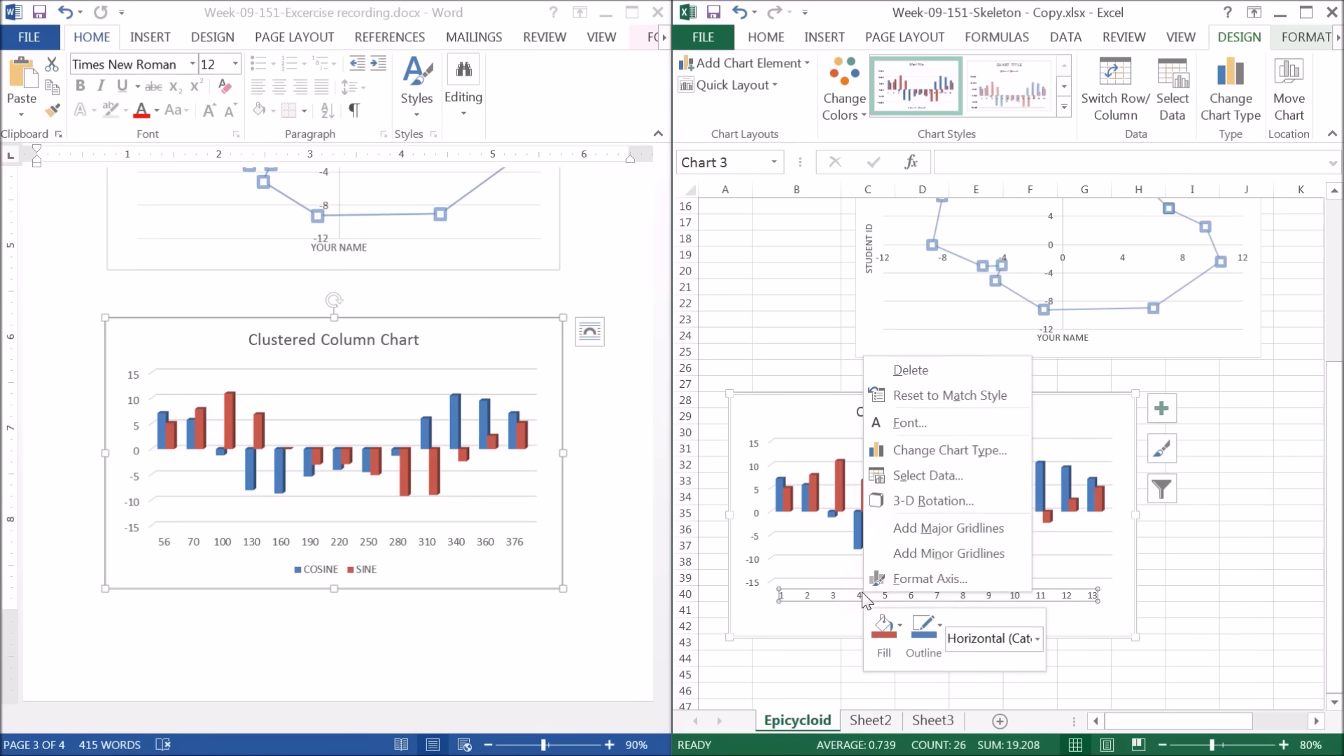
{"action": "left_click", "coordinate": [930, 478]}
Edit the Horizontal Axis Labels and begin the label range at cell C2
{"action": "mouse_move", "coordinate": [906, 263]}
{"action": "left_mouse_down"}
{"action": "mouse_move", "coordinate": [922, 291]}
{"action": "mouse_move", "coordinate": [962, 258]}
{"action": "left_mouse_up"}
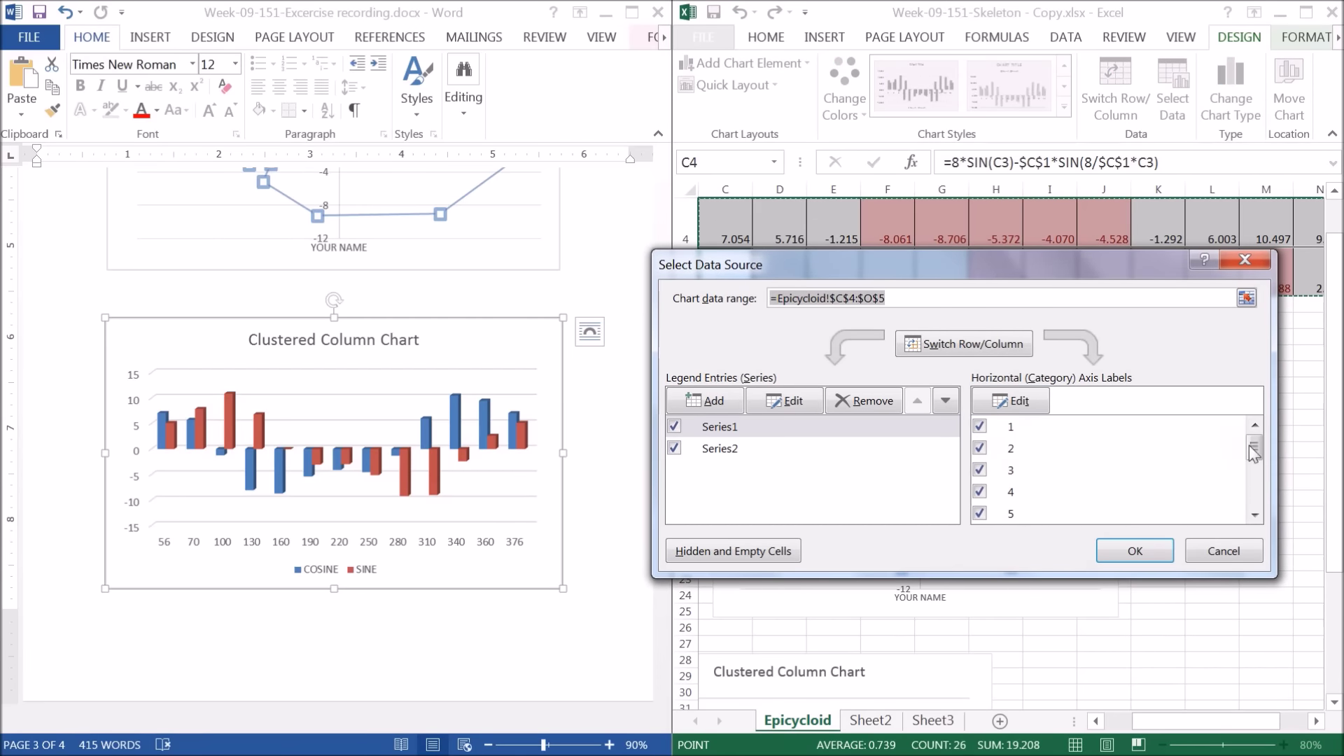
{"action": "mouse_move", "coordinate": [1254, 448]}
{"action": "left_mouse_down"}
{"action": "mouse_move", "coordinate": [1251, 499]}
{"action": "mouse_move", "coordinate": [1253, 450]}
{"action": "left_mouse_up"}
{"action": "left_click", "coordinate": [1026, 403]}
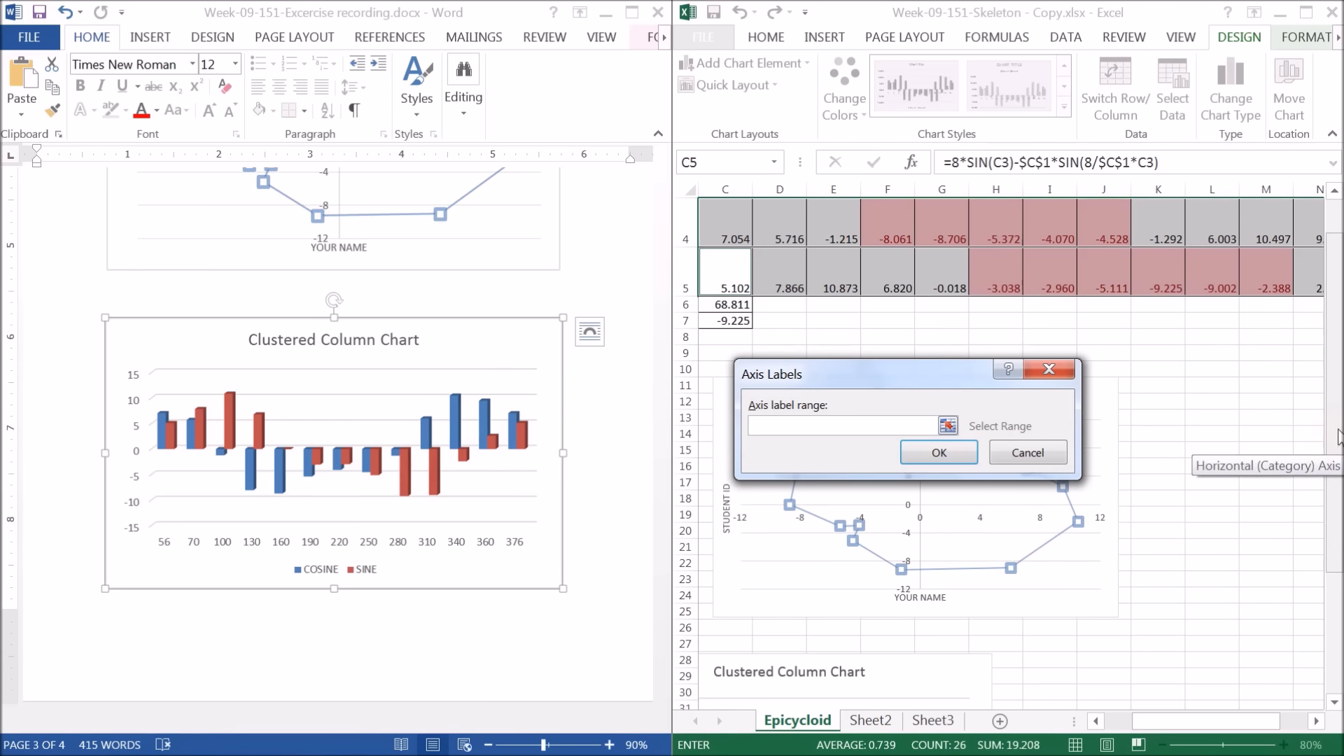
{"action": "left_click_drag", "start_coordinate": [1335, 438], "coordinate": [1335, 403]}
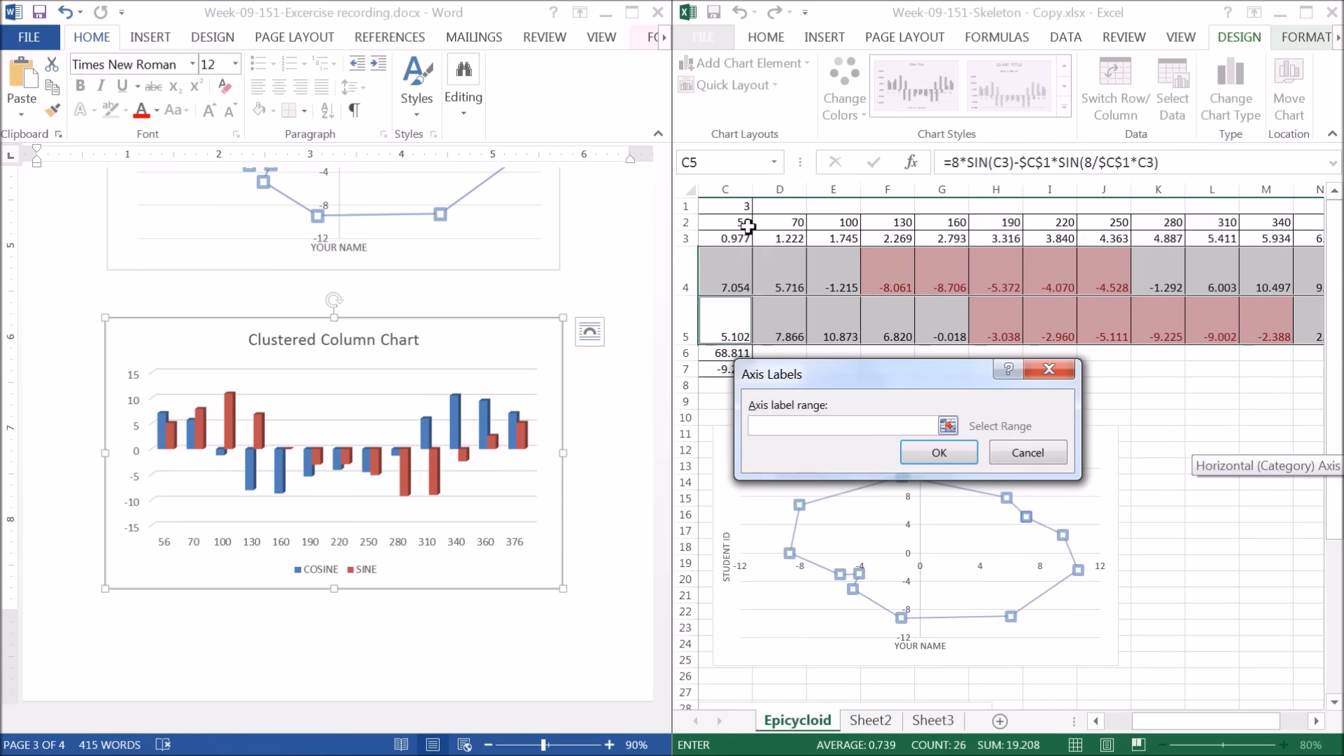
{"action": "left_click", "coordinate": [748, 225]}
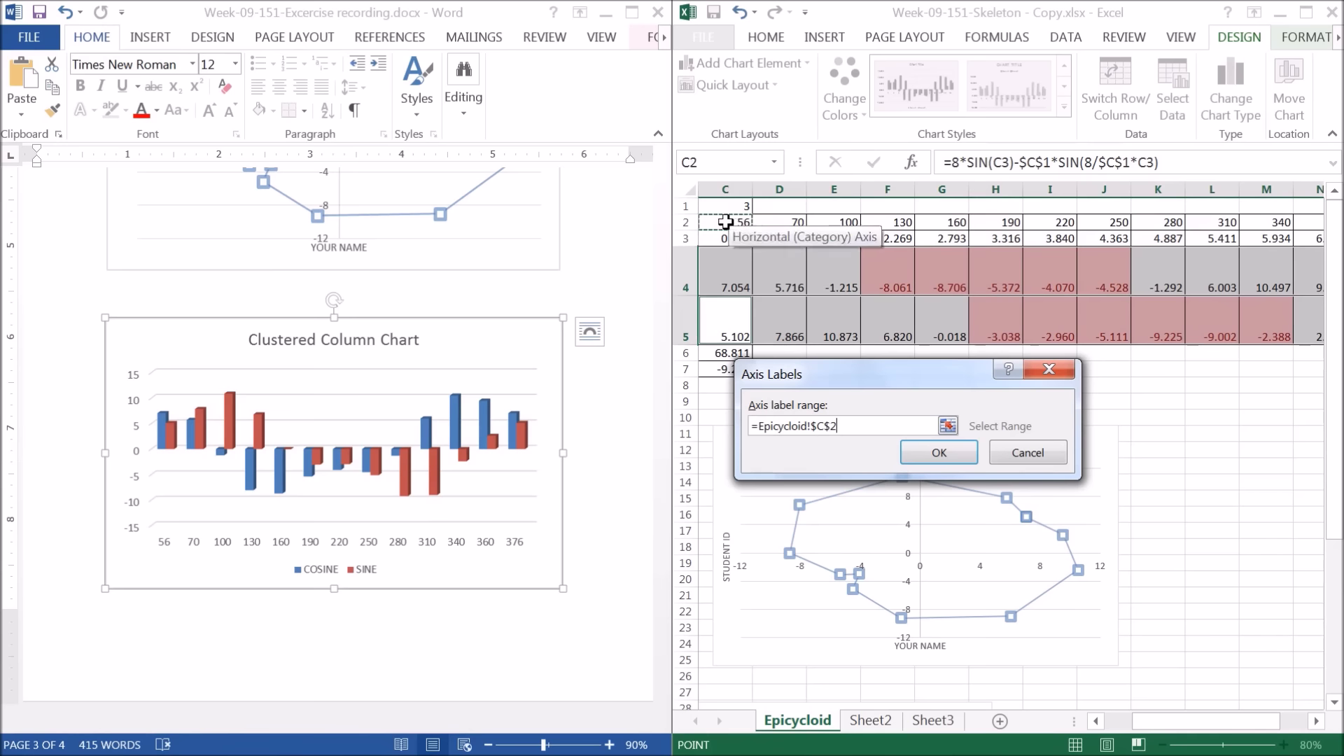
{"action": "left_click_drag", "start_coordinate": [726, 222], "coordinate": [849, 222]}
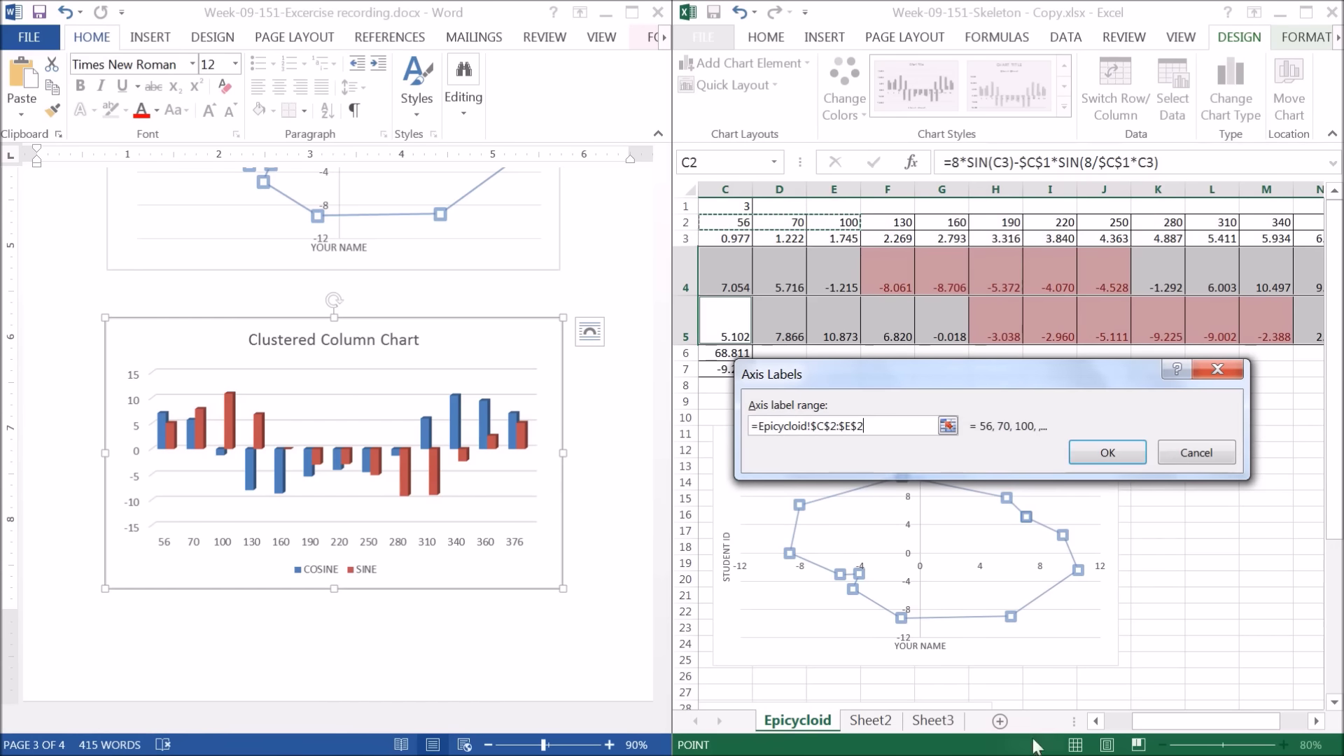
Extend the axis label range to C2:O2 (56 through 376) and apply it to the chart
{"action": "left_click_drag", "start_coordinate": [1178, 721], "coordinate": [1083, 725]}
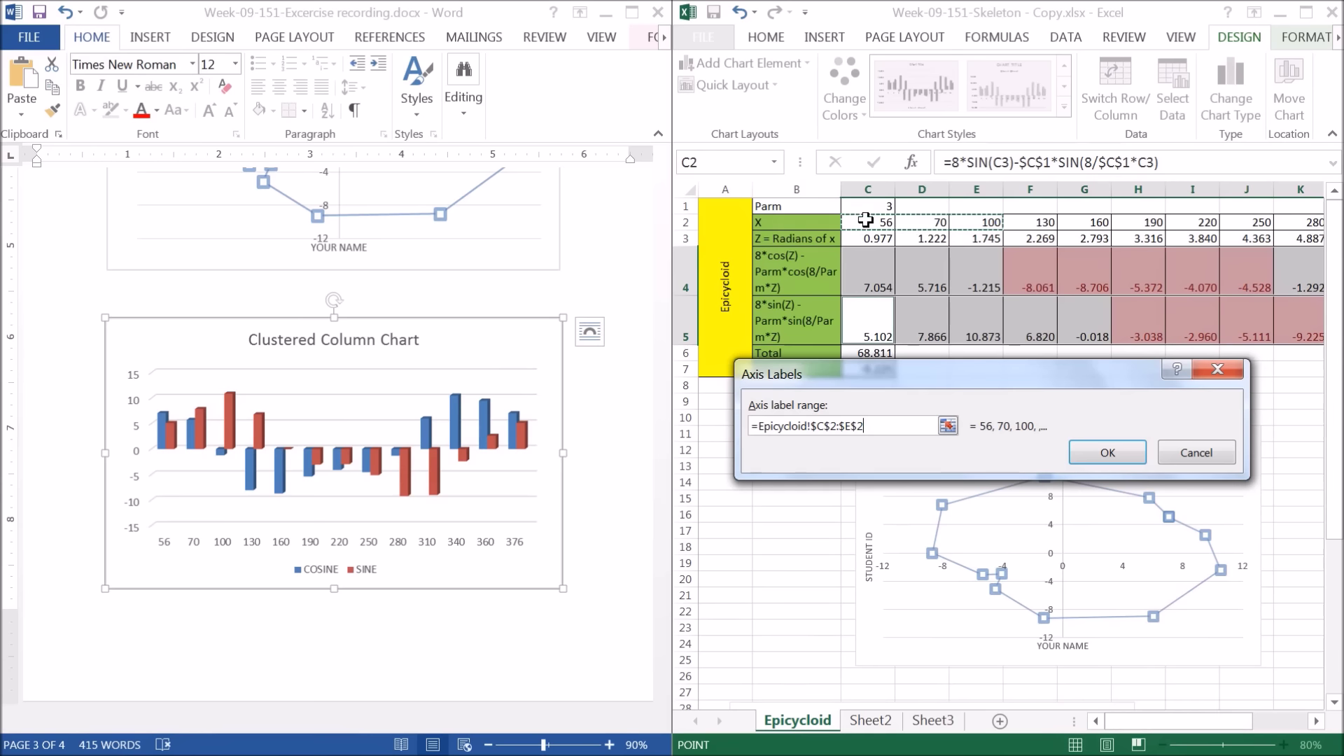
{"action": "left_click_drag", "start_coordinate": [866, 221], "coordinate": [1338, 224]}
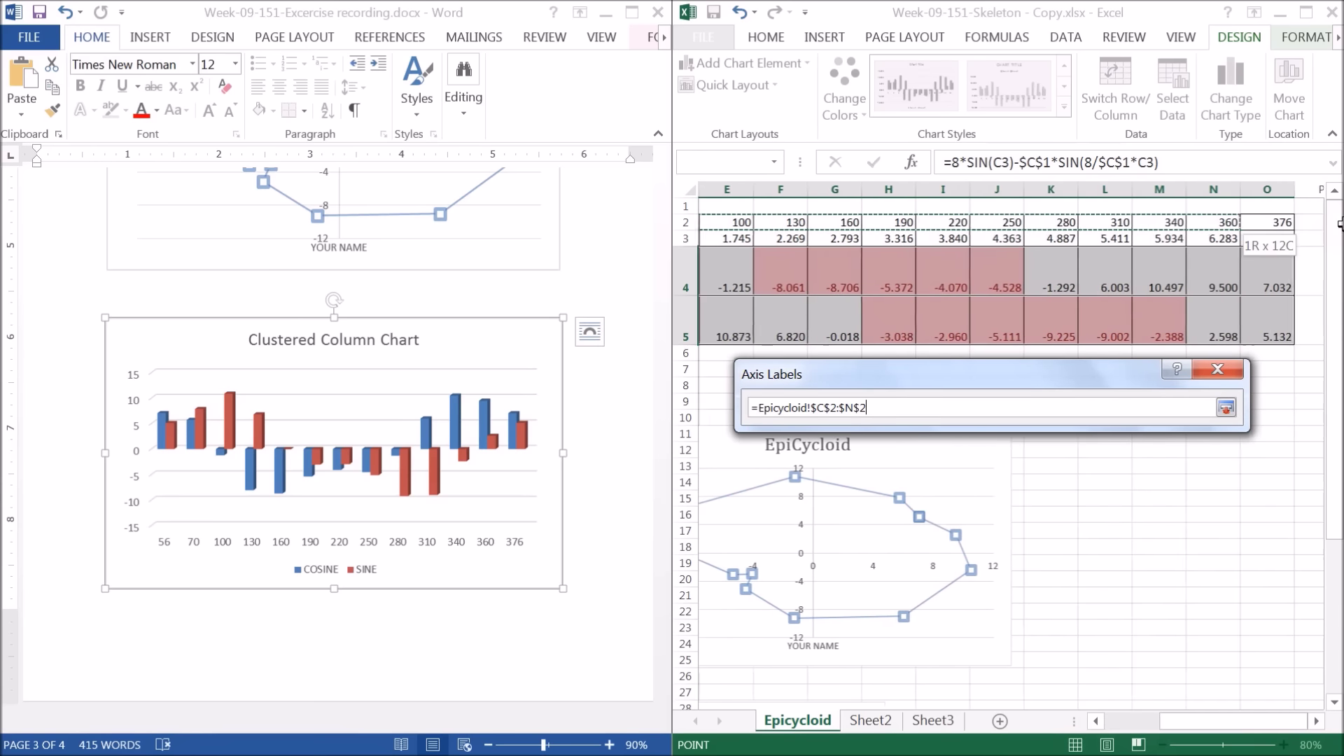
{"action": "left_click_drag", "start_coordinate": [1338, 224], "coordinate": [1223, 224]}
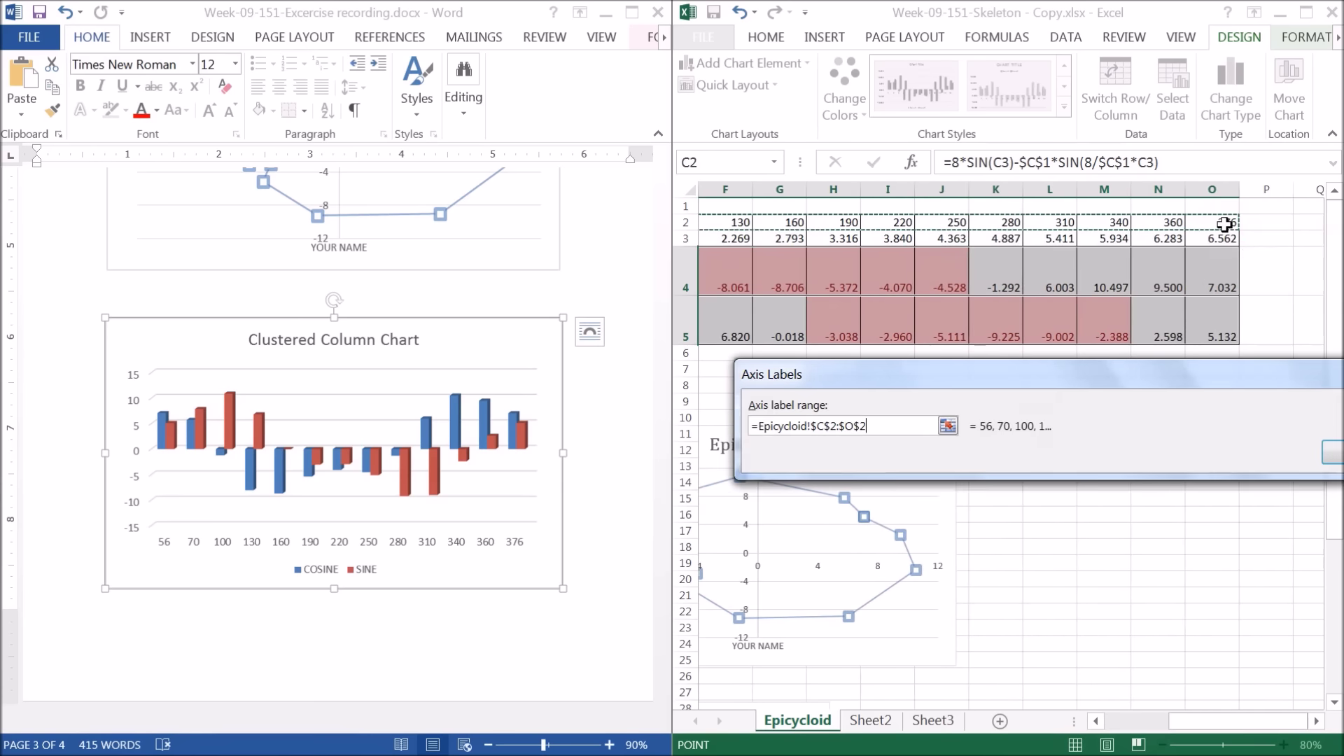
{"action": "left_click_drag", "start_coordinate": [1215, 375], "coordinate": [1052, 334]}
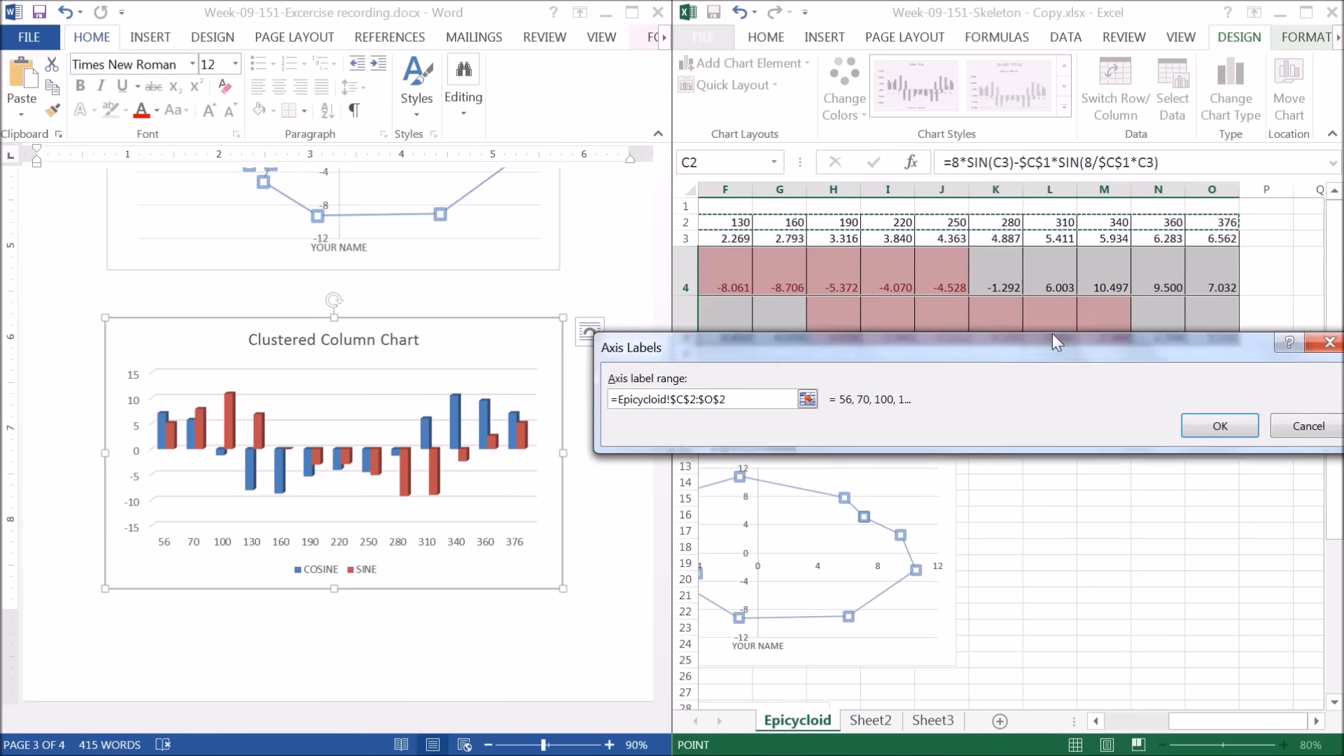
{"action": "left_click", "coordinate": [1220, 426]}
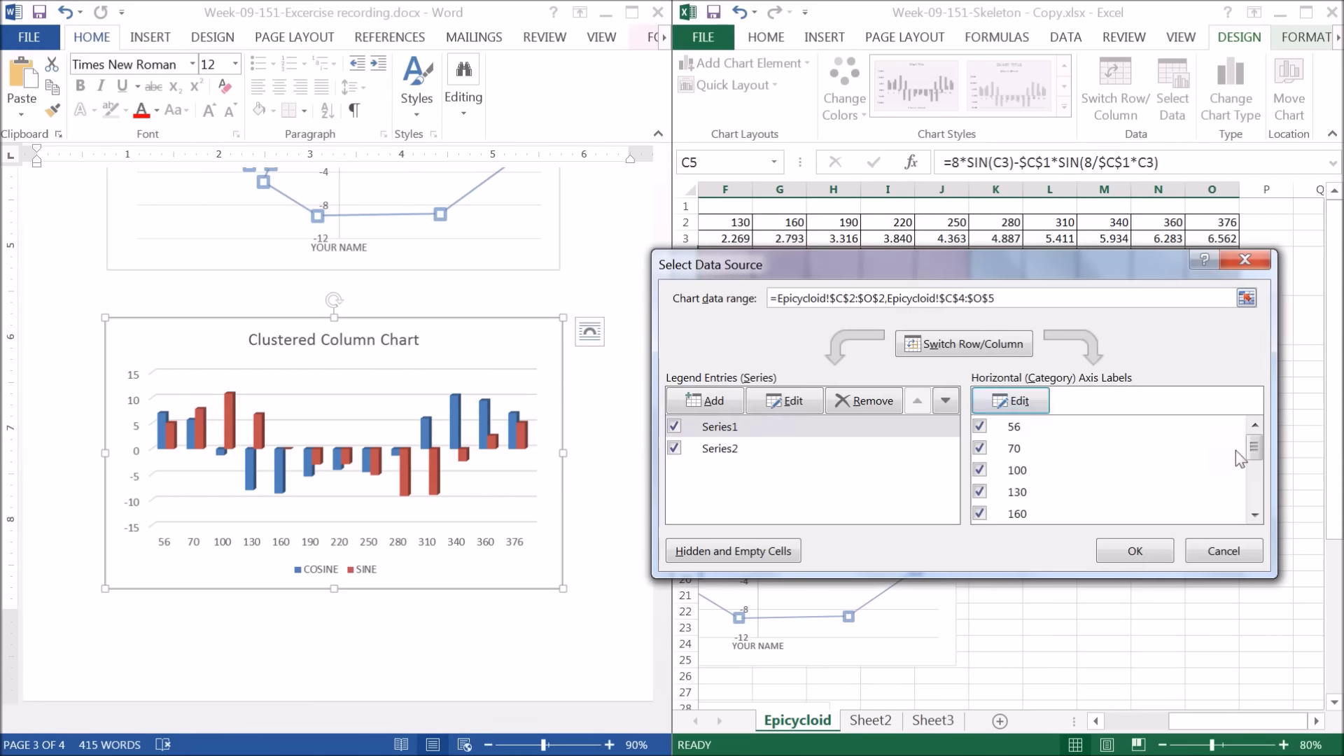
{"action": "left_click_drag", "start_coordinate": [1254, 447], "coordinate": [1249, 500]}
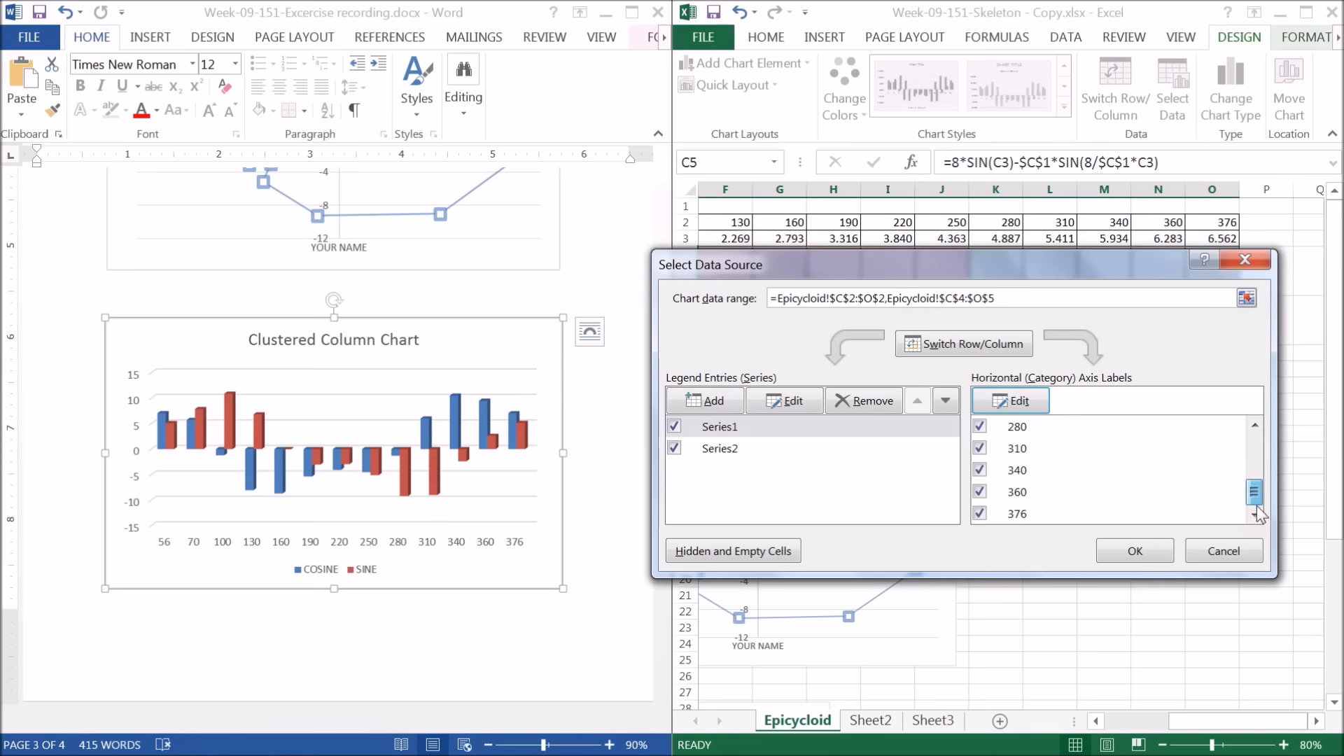
{"action": "left_click", "coordinate": [1134, 551]}
Select the Series1/Series2 legend and choose Select Data from its shortcut menu
{"action": "scroll", "coordinate": [1115, 630], "scroll_direction": "down", "scroll_amount": 5}
{"action": "scroll", "coordinate": [1155, 700], "scroll_direction": "down", "scroll_amount": 3}
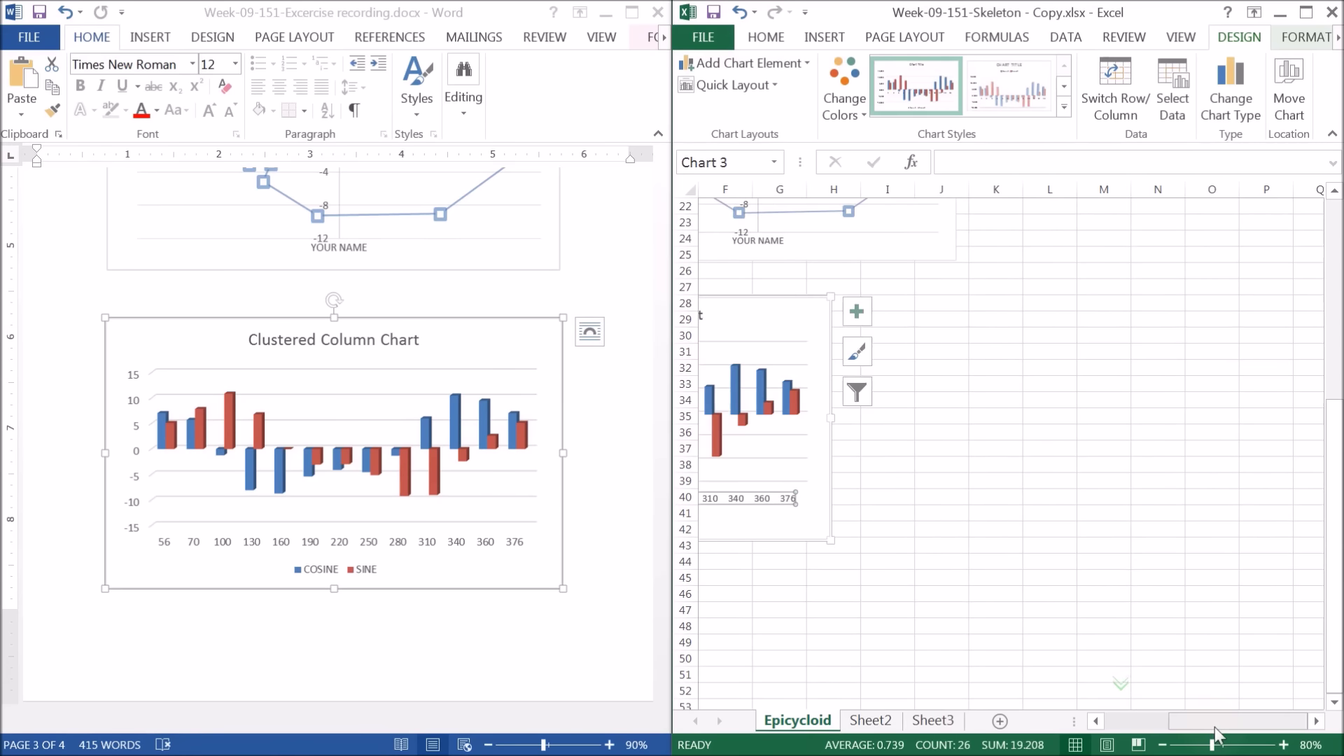
{"action": "left_click_drag", "start_coordinate": [1215, 722], "coordinate": [1150, 723]}
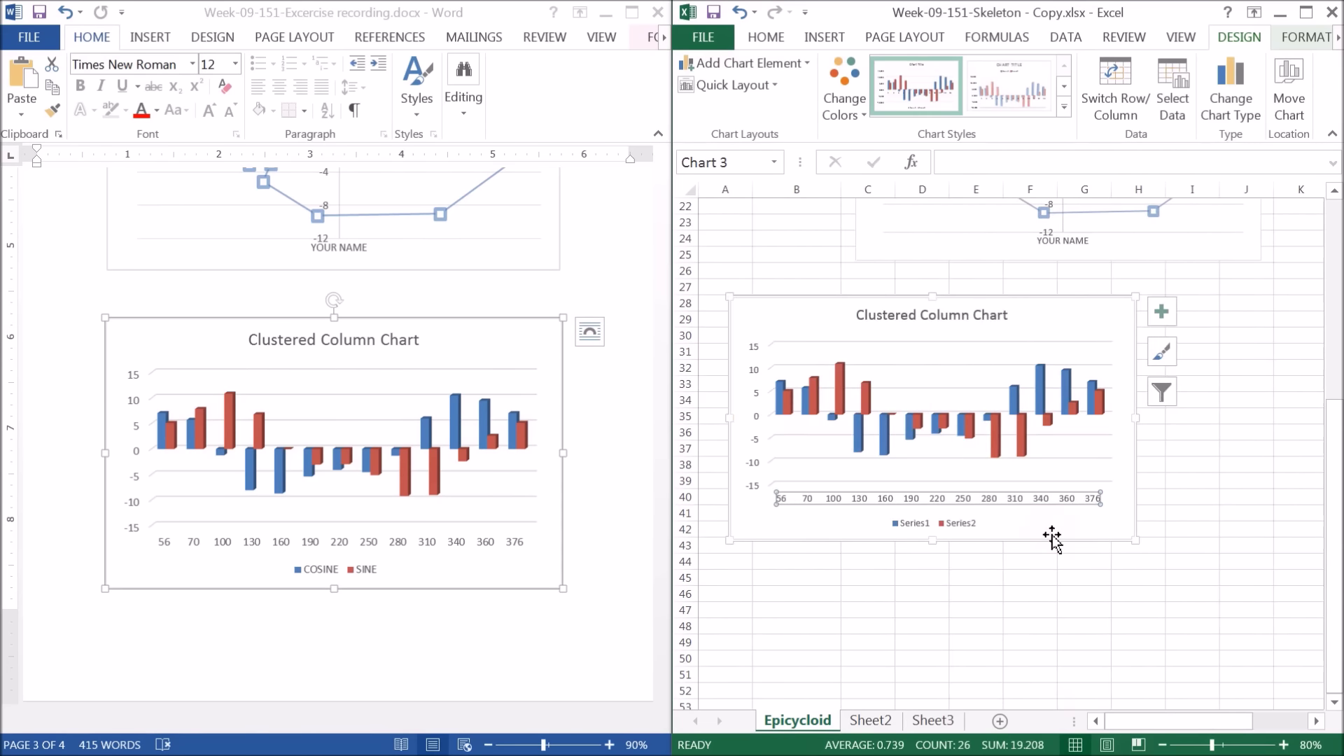
{"action": "left_click", "coordinate": [975, 526]}
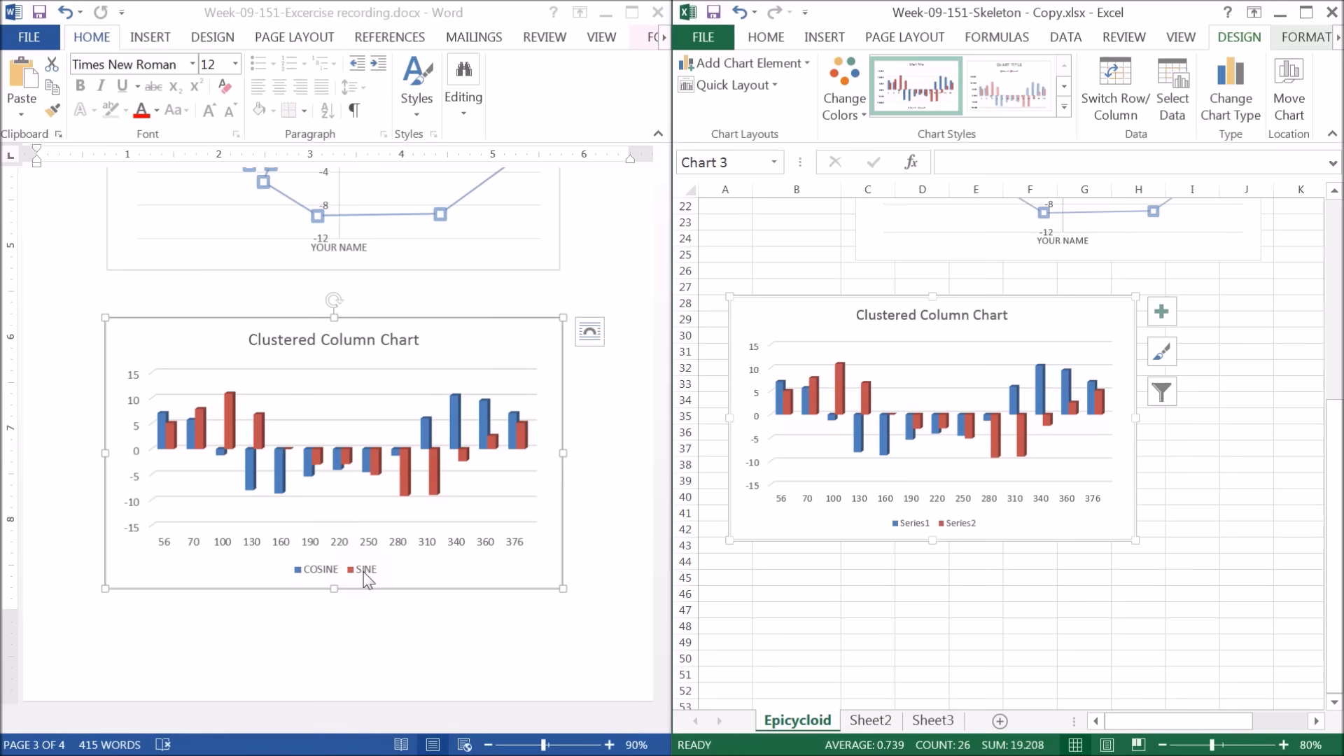
{"action": "left_click", "coordinate": [914, 523]}
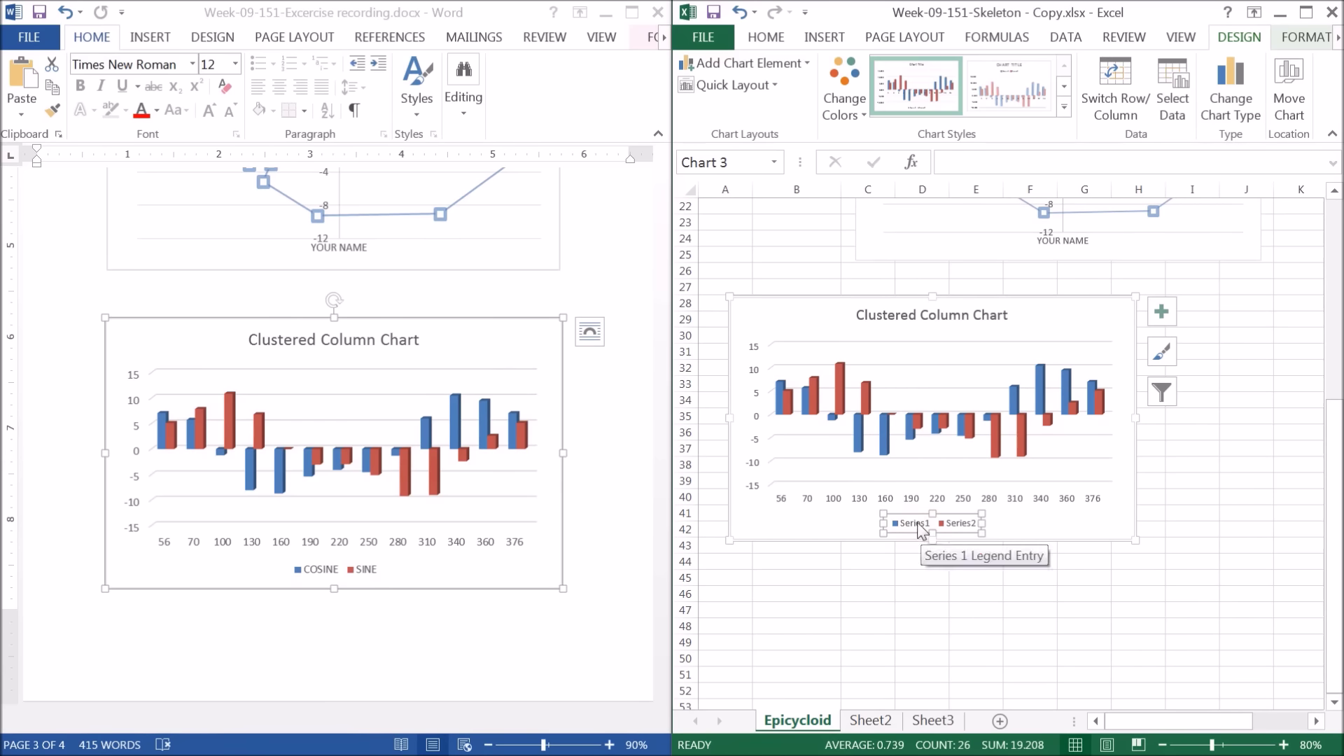
{"action": "right_click", "coordinate": [919, 525]}
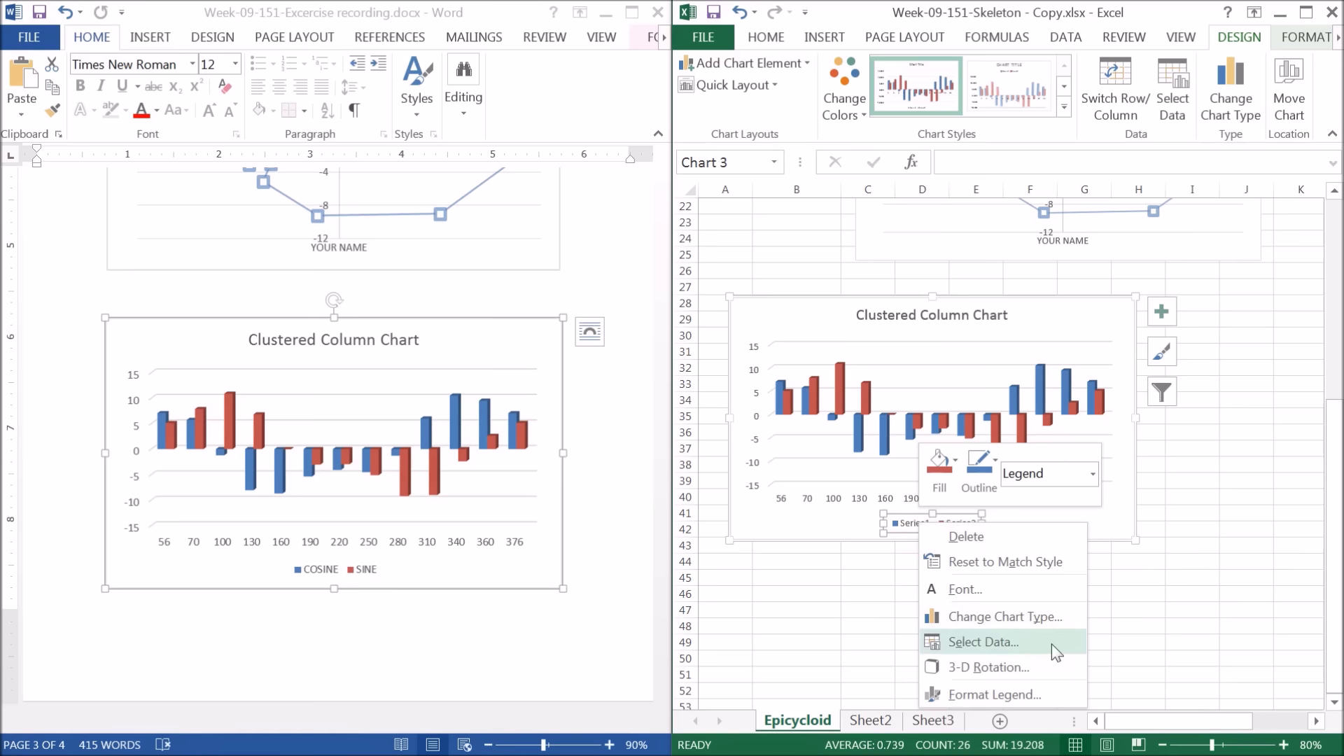
{"action": "left_click", "coordinate": [973, 642]}
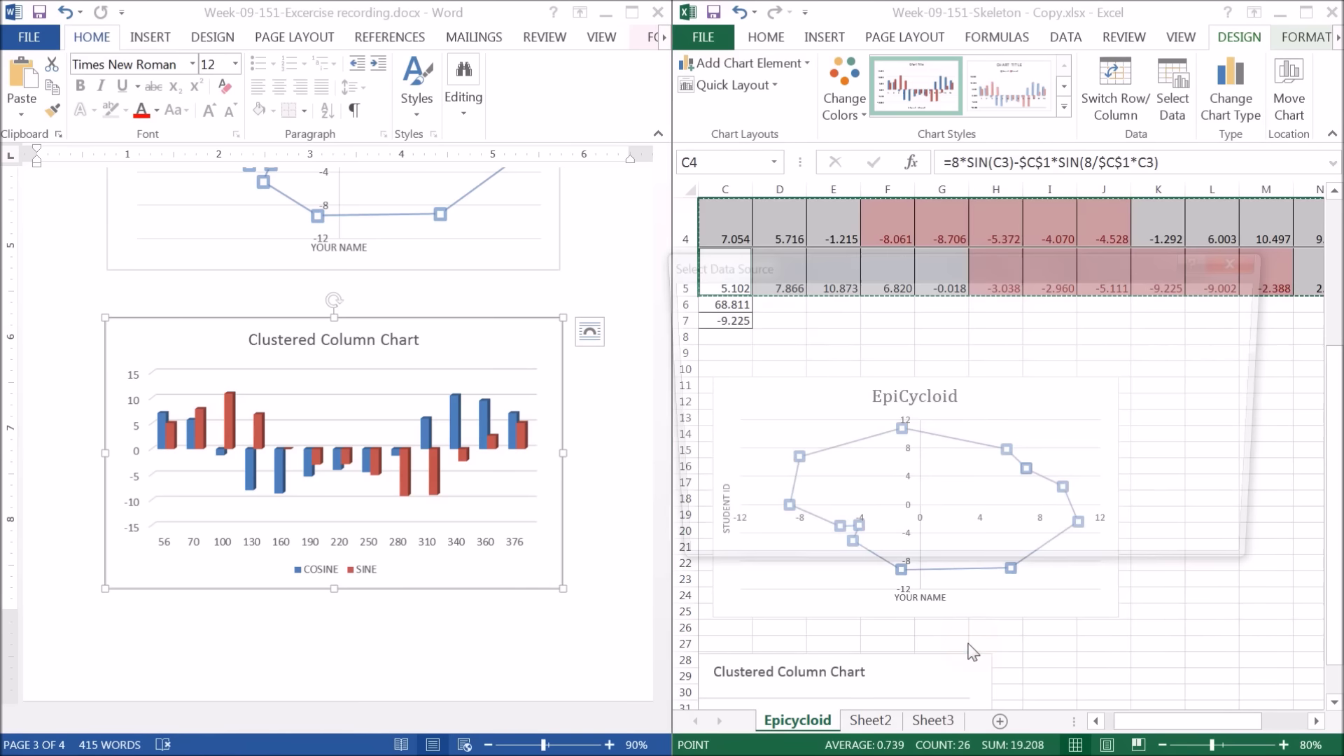
Rename Series1 to COSINE
{"action": "left_click_drag", "start_coordinate": [854, 275], "coordinate": [775, 220]}
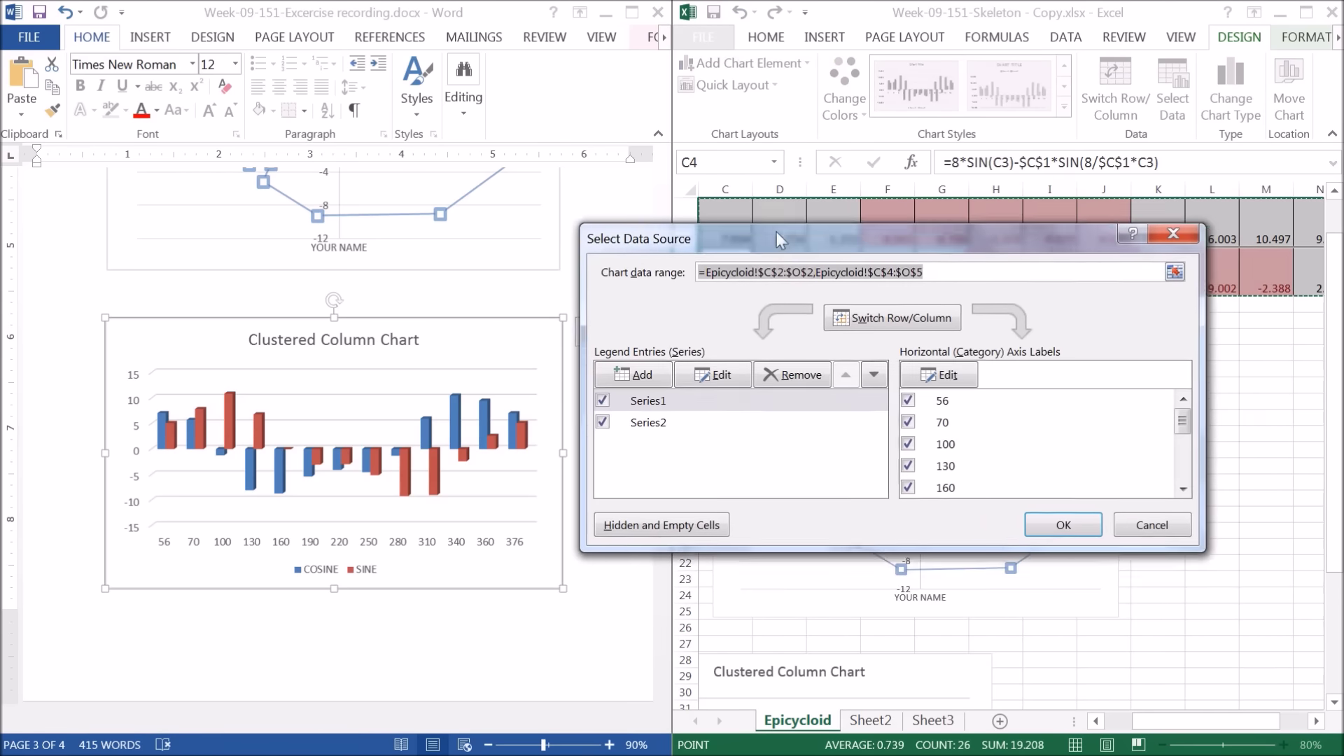
{"action": "left_click", "coordinate": [636, 373]}
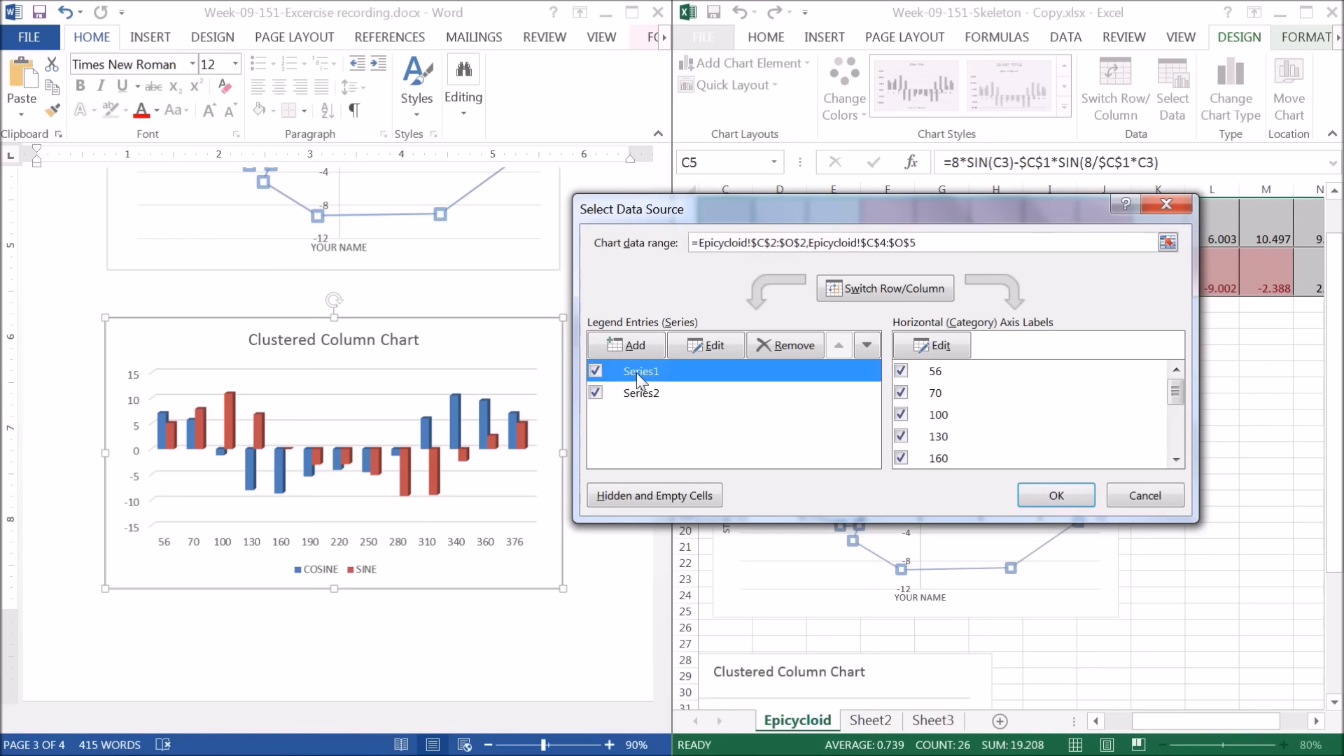
{"action": "left_click", "coordinate": [644, 372]}
{"action": "left_click", "coordinate": [716, 346]}
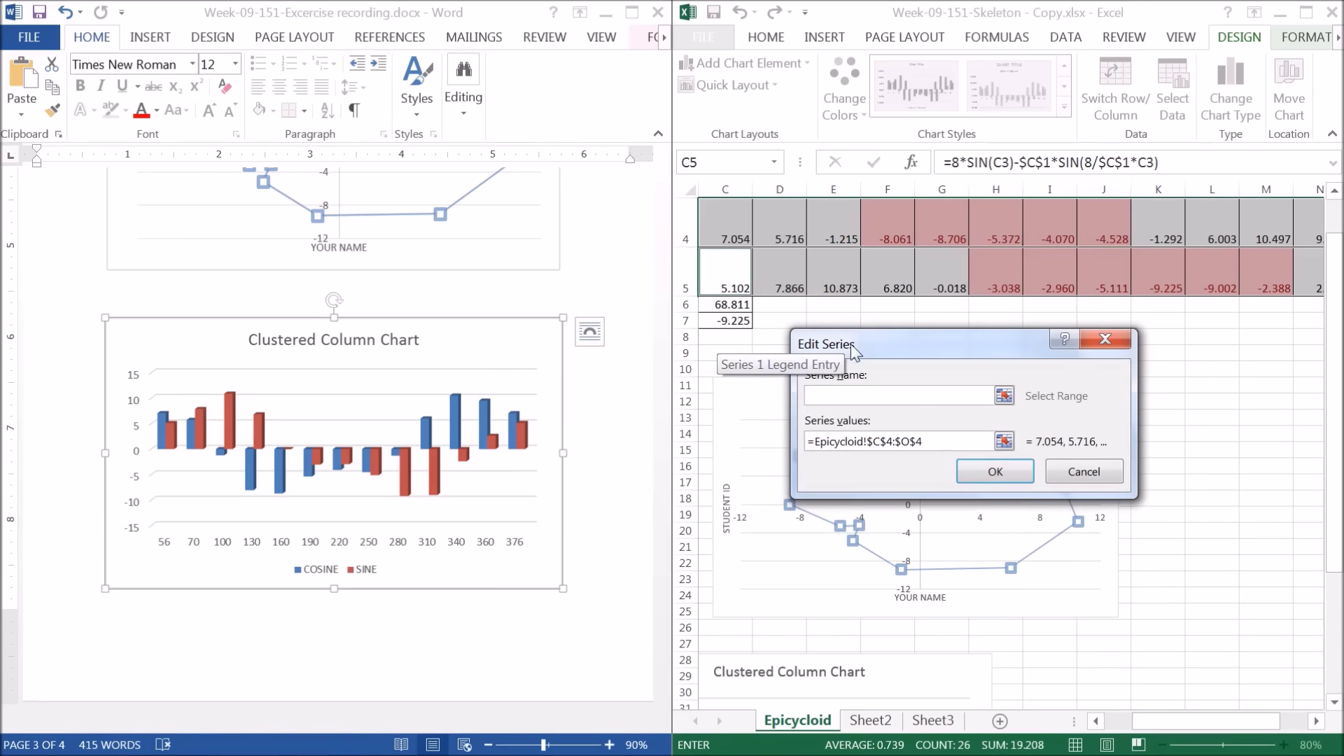
{"action": "left_click_drag", "start_coordinate": [850, 351], "coordinate": [618, 413]}
{"action": "type", "text": "COSINE"}
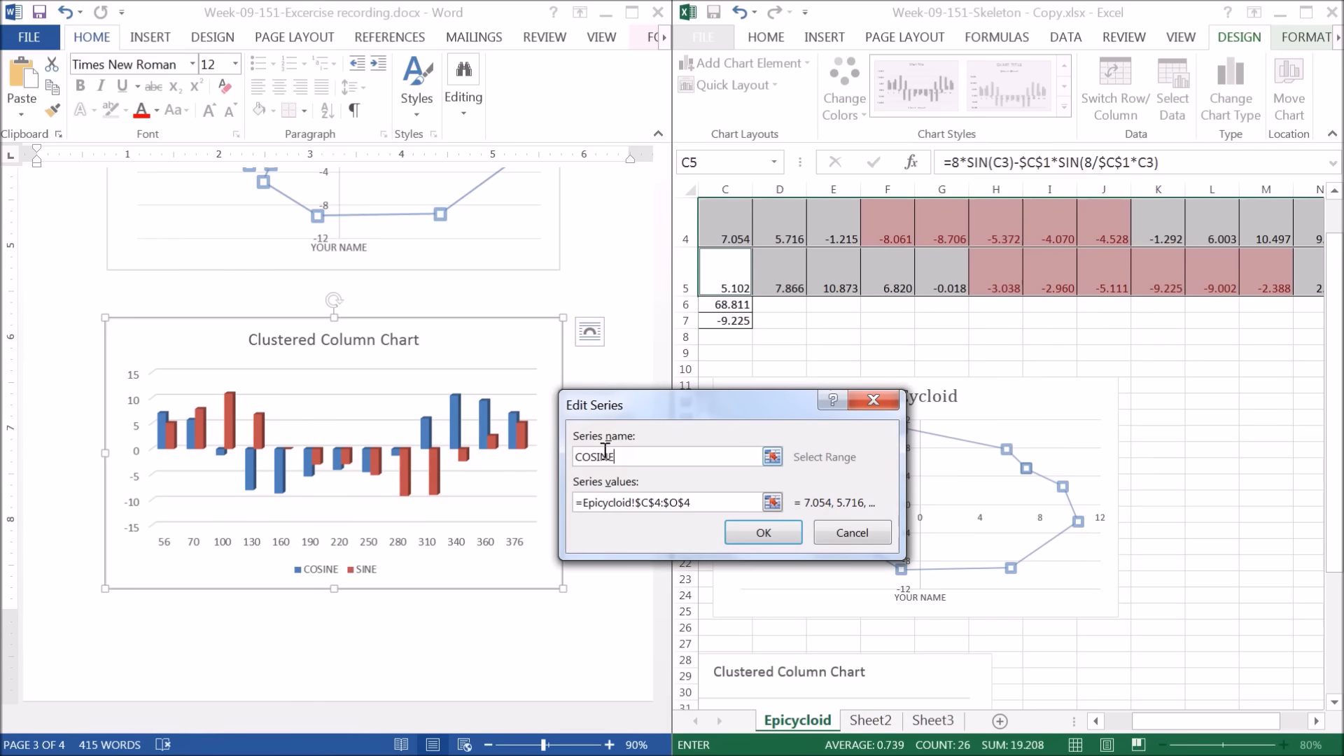
{"action": "left_click", "coordinate": [789, 542]}
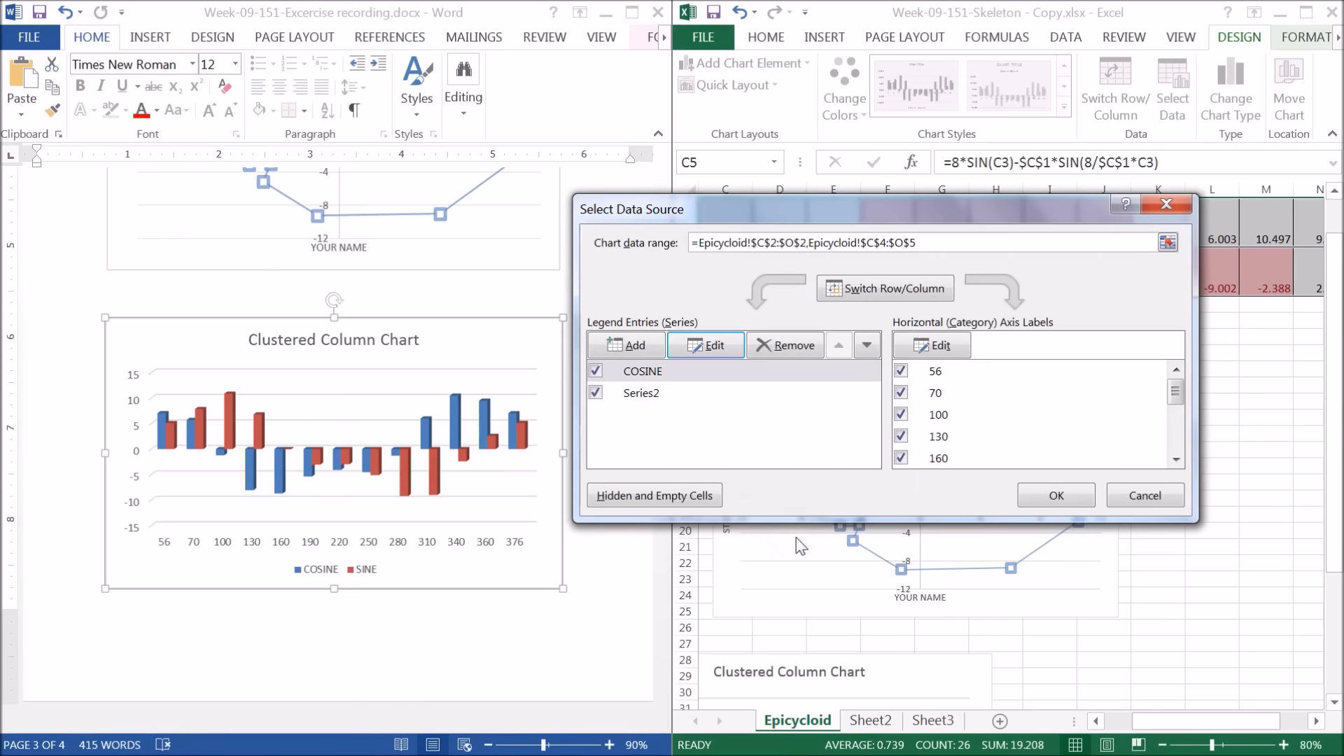
Rename Series2 to SINE and apply the new names to the chart
{"action": "left_click", "coordinate": [658, 395]}
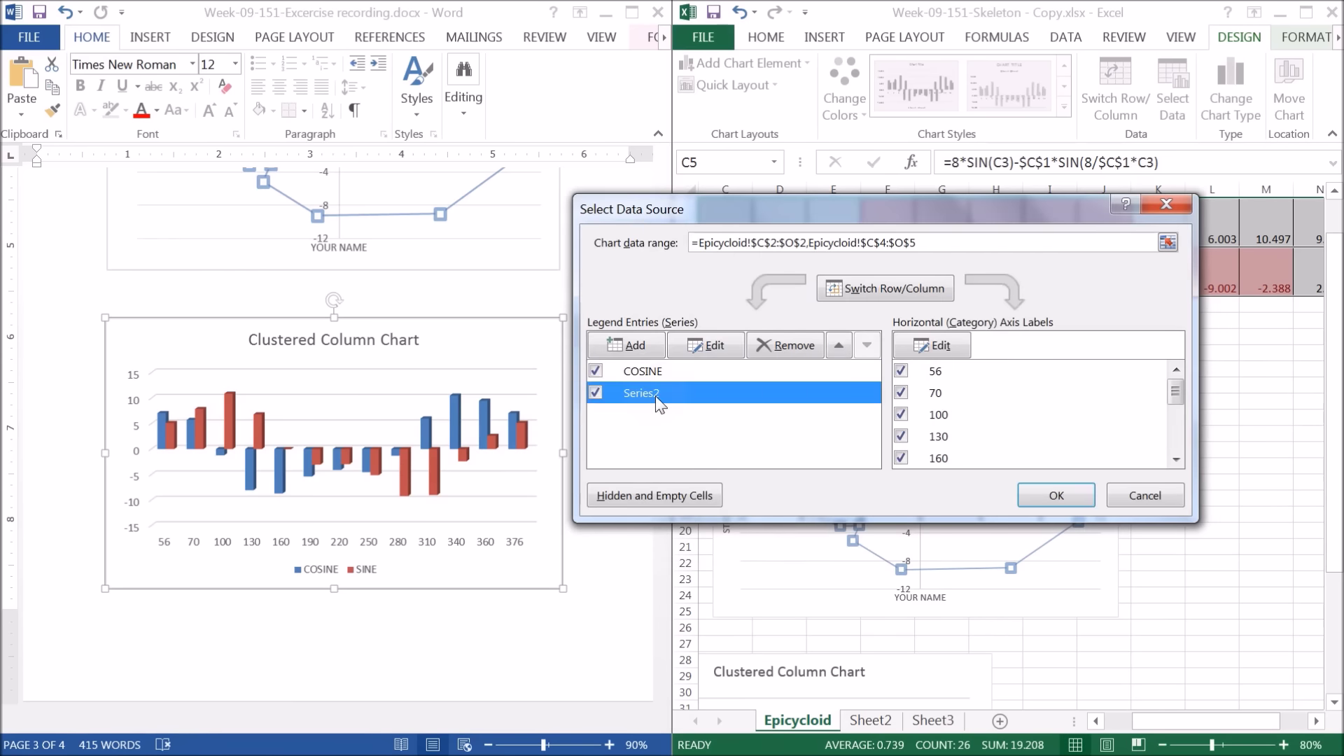
{"action": "left_click", "coordinate": [709, 348]}
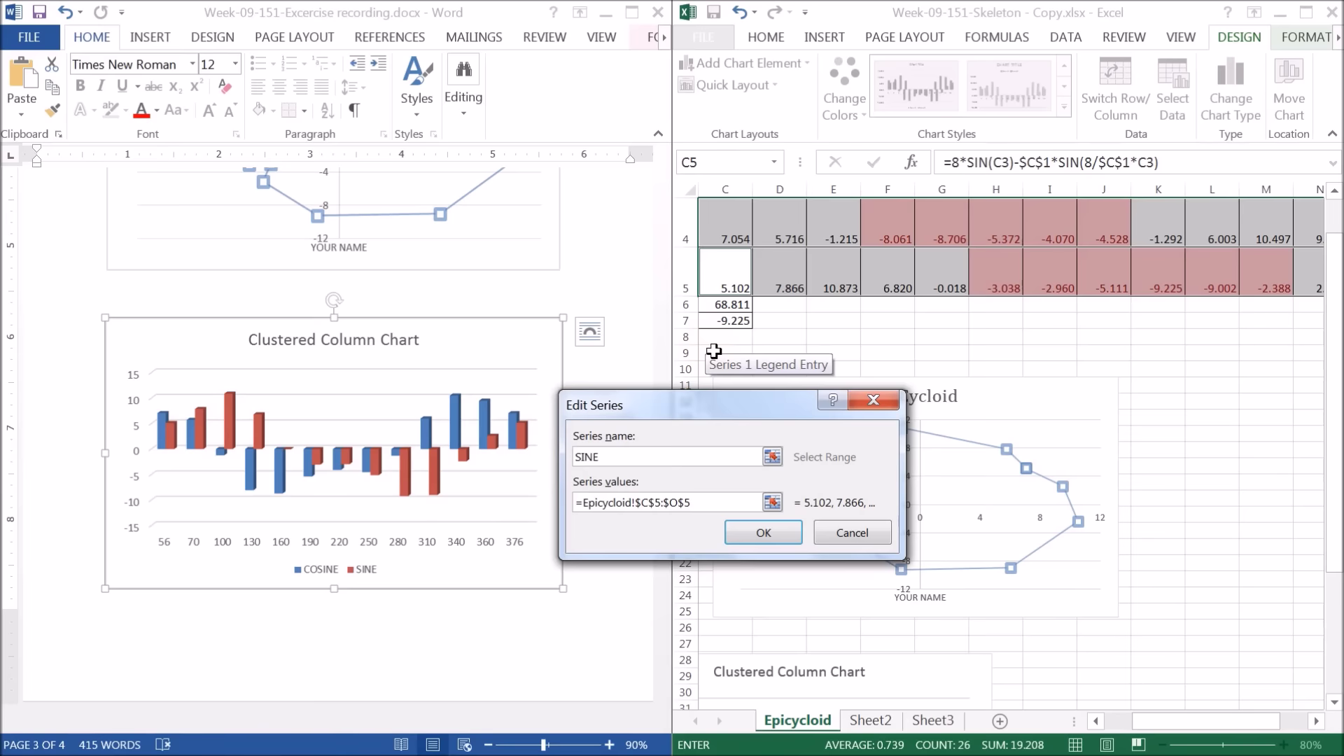
{"action": "key", "text": "Return"}
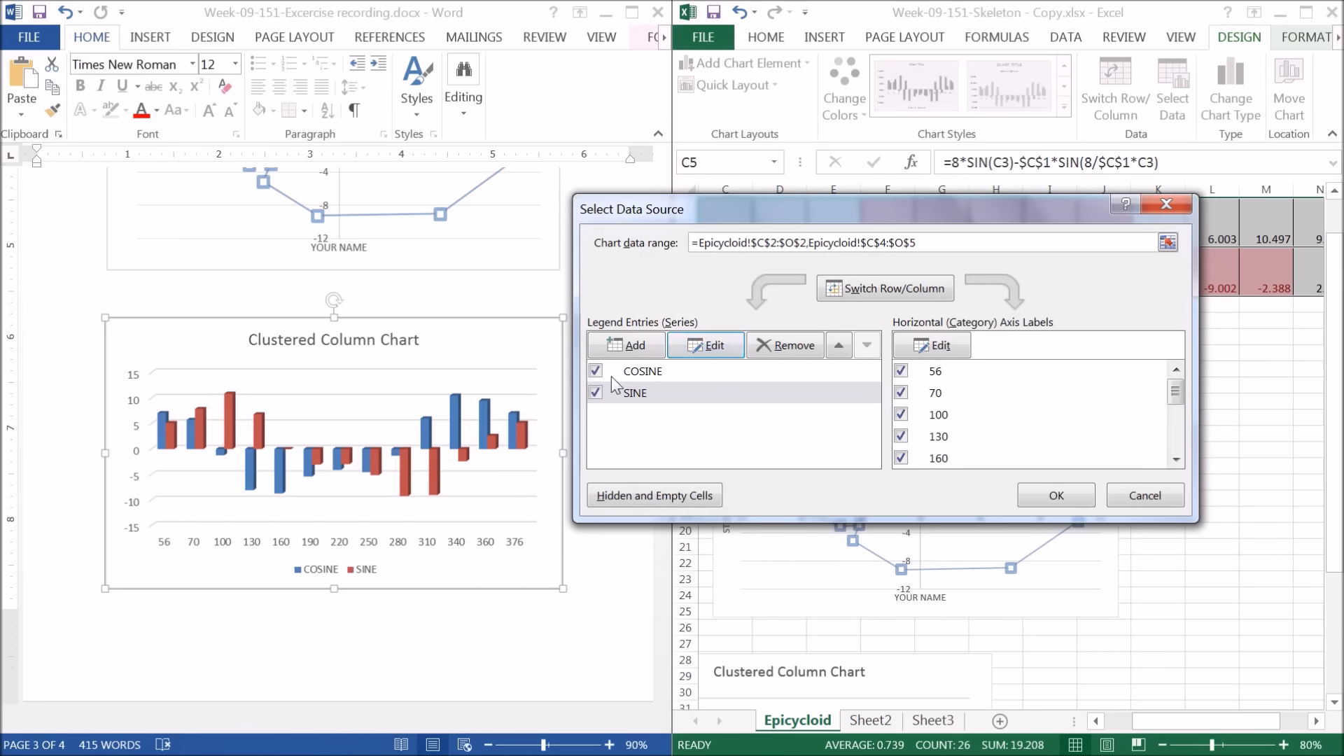
{"action": "left_click", "coordinate": [1083, 498]}
Deselect the chart and check that its legend now reads COSINE and SINE
{"action": "scroll", "coordinate": [1071, 518], "scroll_direction": "down", "scroll_amount": 4}
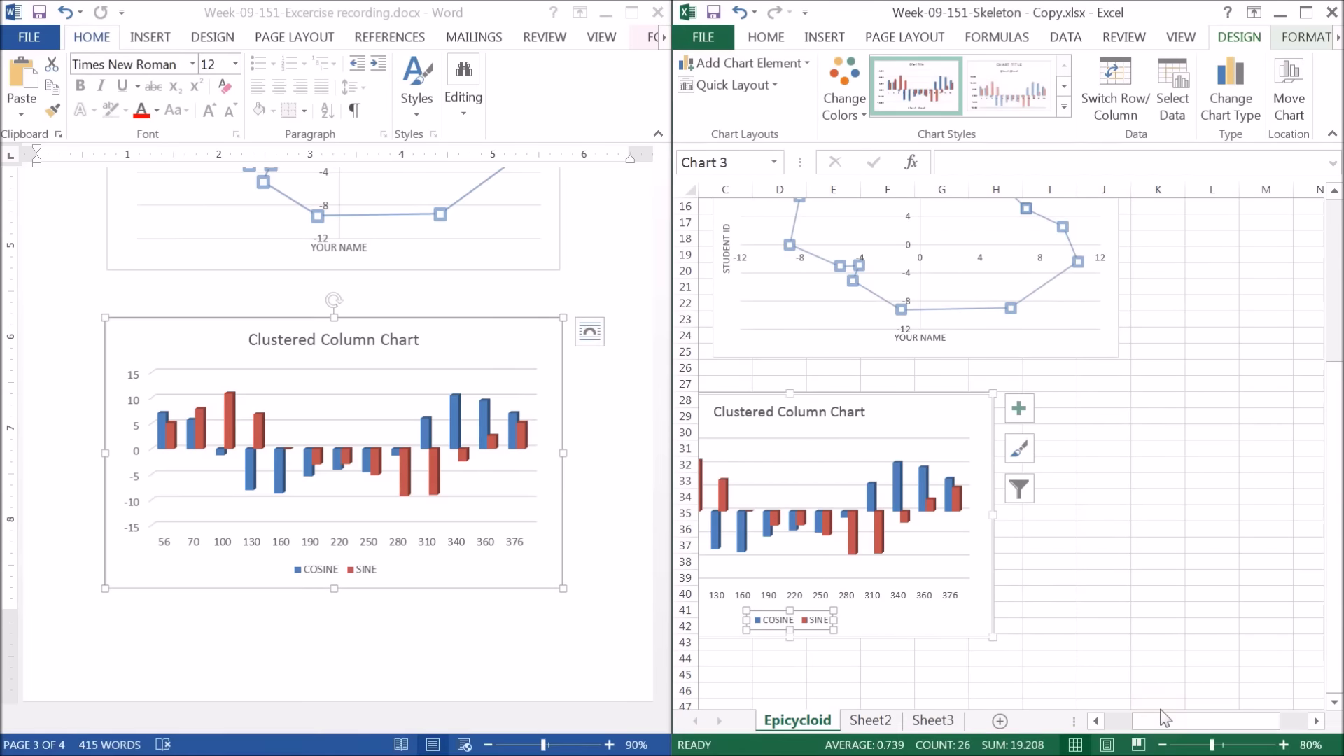
{"action": "left_click_drag", "start_coordinate": [1057, 714], "coordinate": [977, 714]}
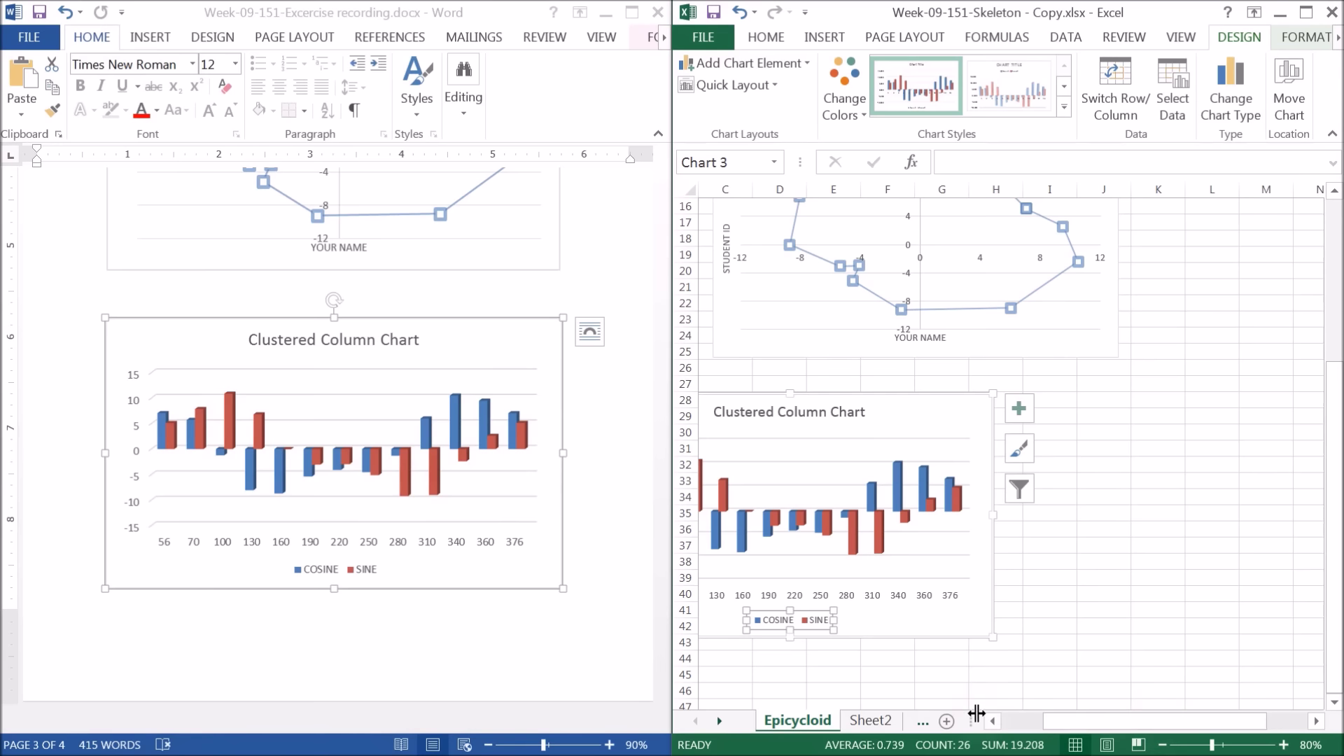
{"action": "left_click_drag", "start_coordinate": [1057, 721], "coordinate": [1015, 728]}
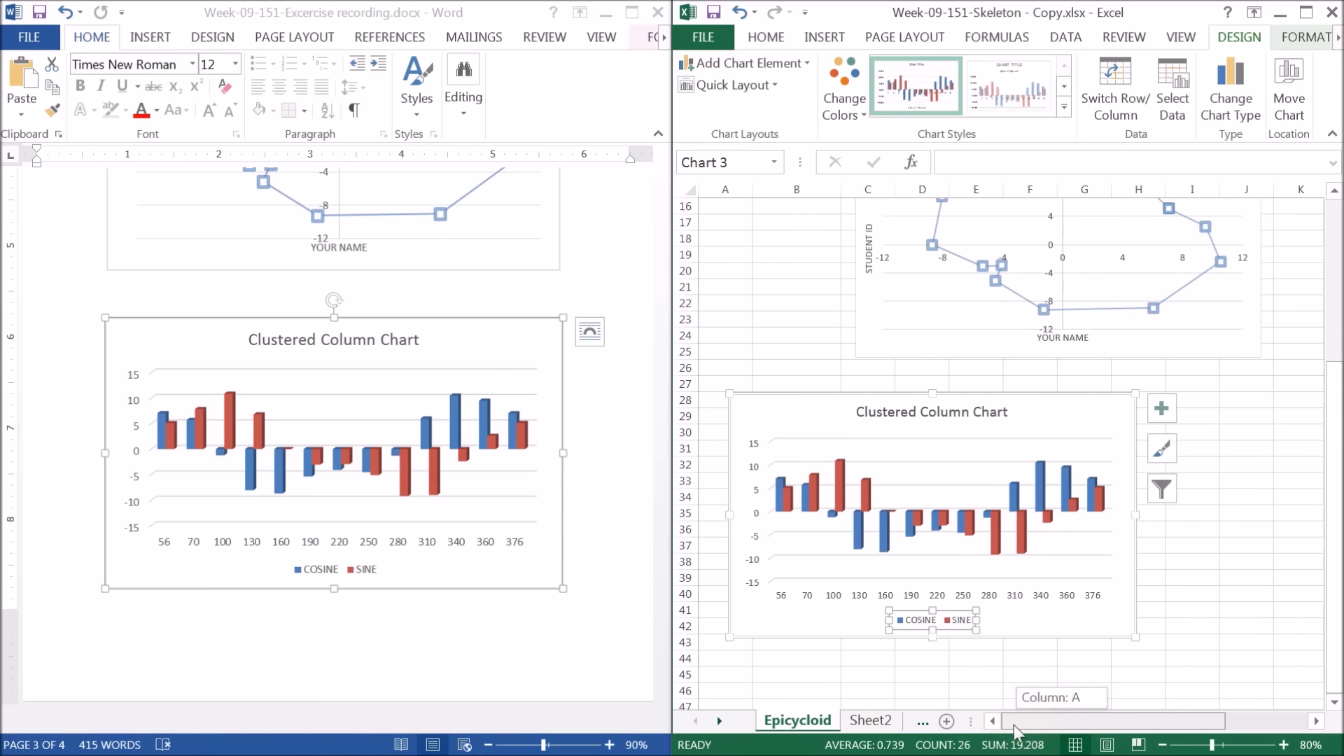
{"action": "left_click", "coordinate": [977, 690]}
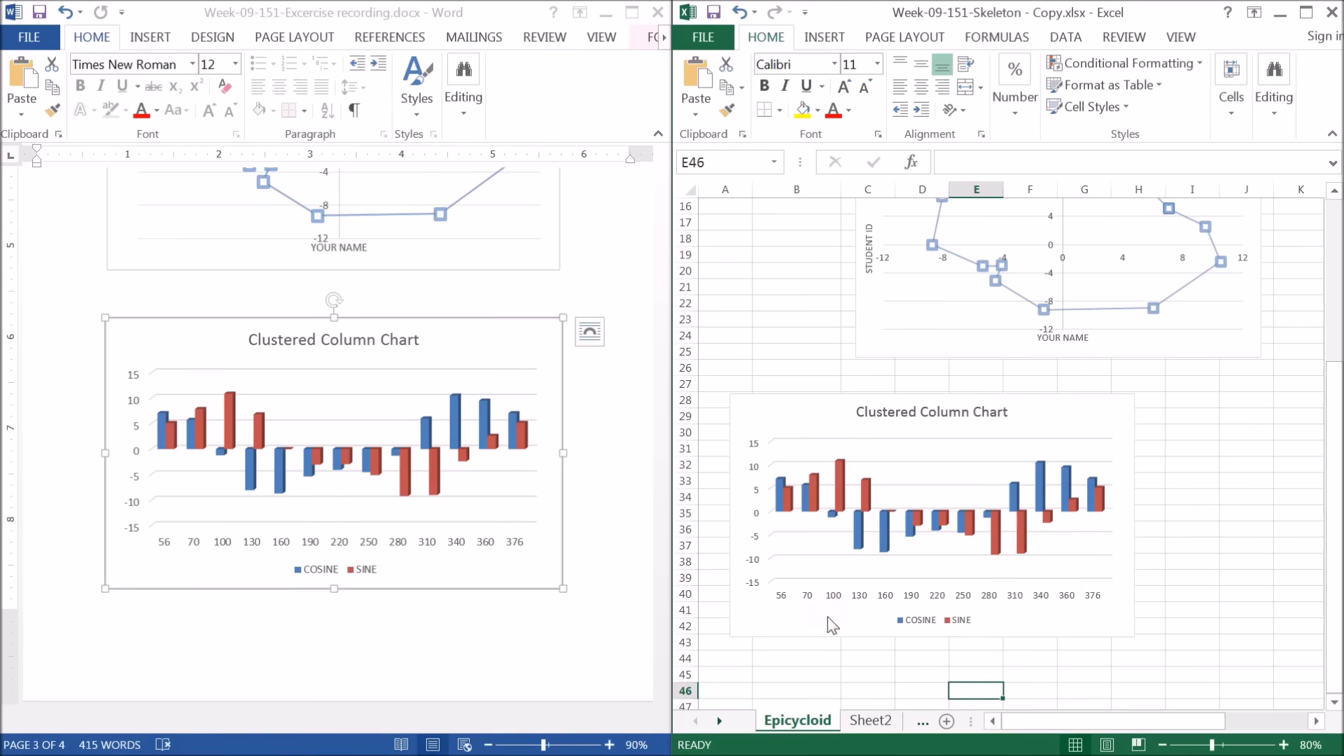
{"action": "scroll", "coordinate": [829, 624], "scroll_direction": "up", "scroll_amount": 6}
{"action": "left_click", "coordinate": [588, 536]}
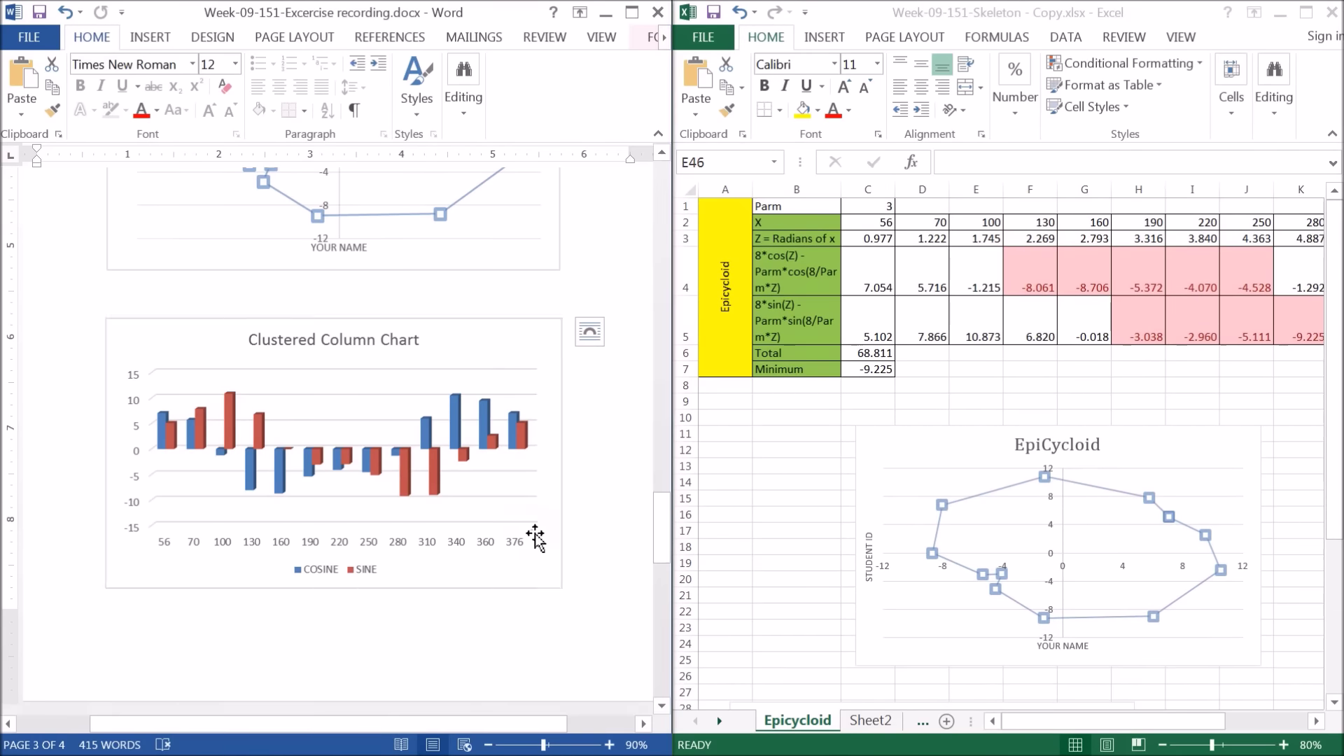
Compare the charts and move the column chart further right on the sheet
{"action": "scroll", "coordinate": [534, 534], "scroll_direction": "up", "scroll_amount": 5}
{"action": "scroll", "coordinate": [490, 518], "scroll_direction": "up", "scroll_amount": 2}
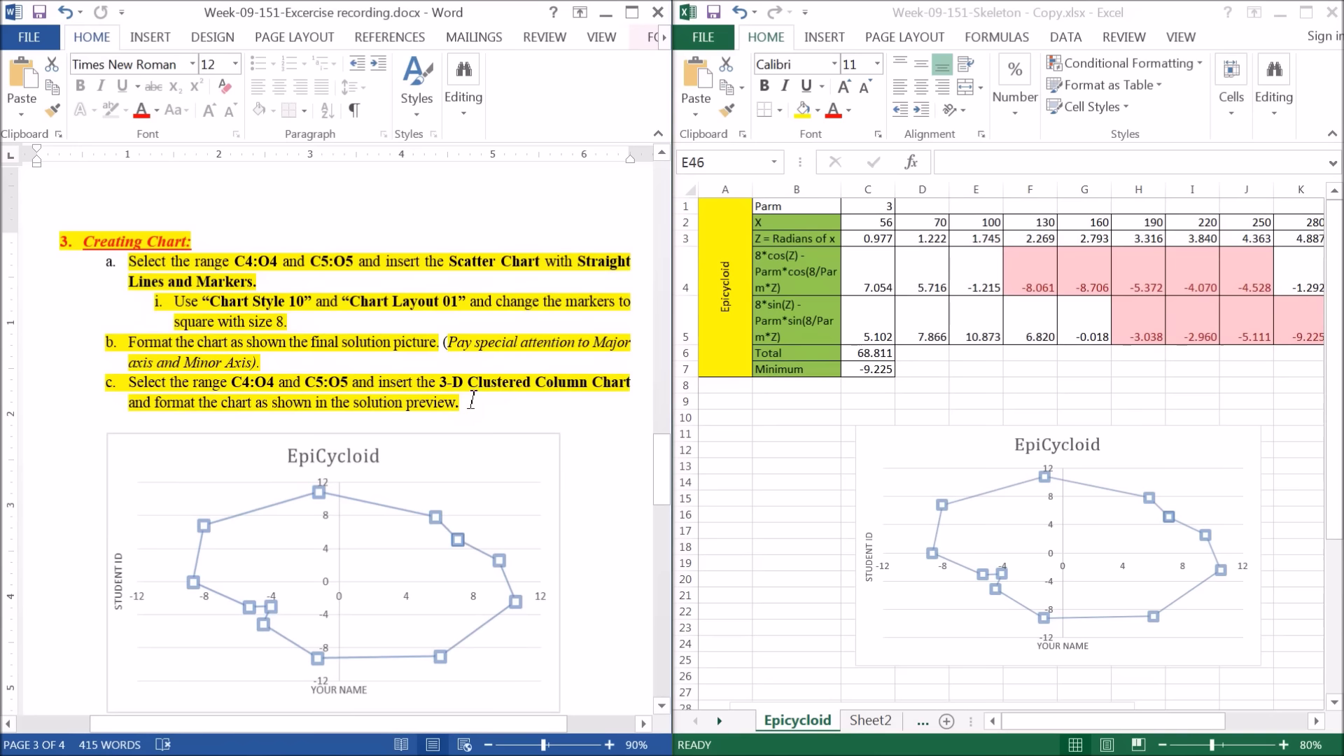
{"action": "scroll", "coordinate": [472, 413], "scroll_direction": "down", "scroll_amount": 3}
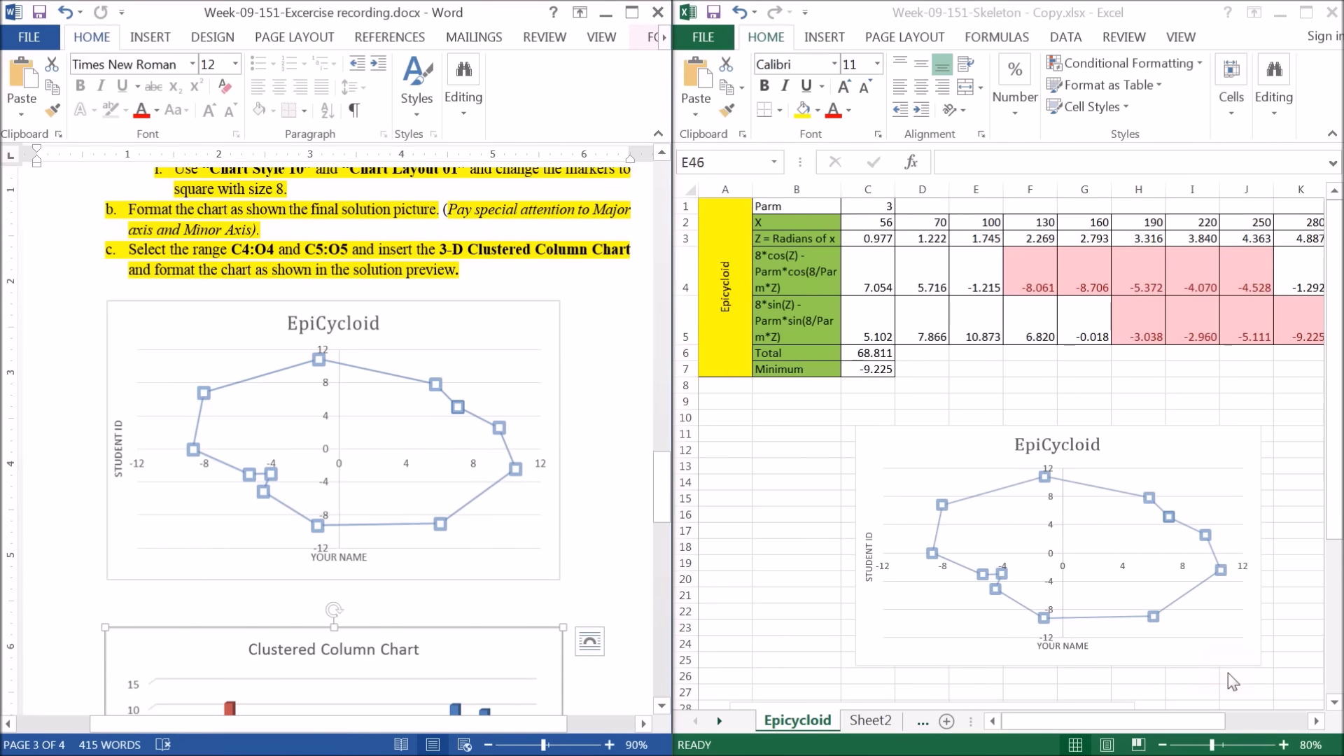
{"action": "scroll", "coordinate": [1150, 623], "scroll_direction": "down", "scroll_amount": 3}
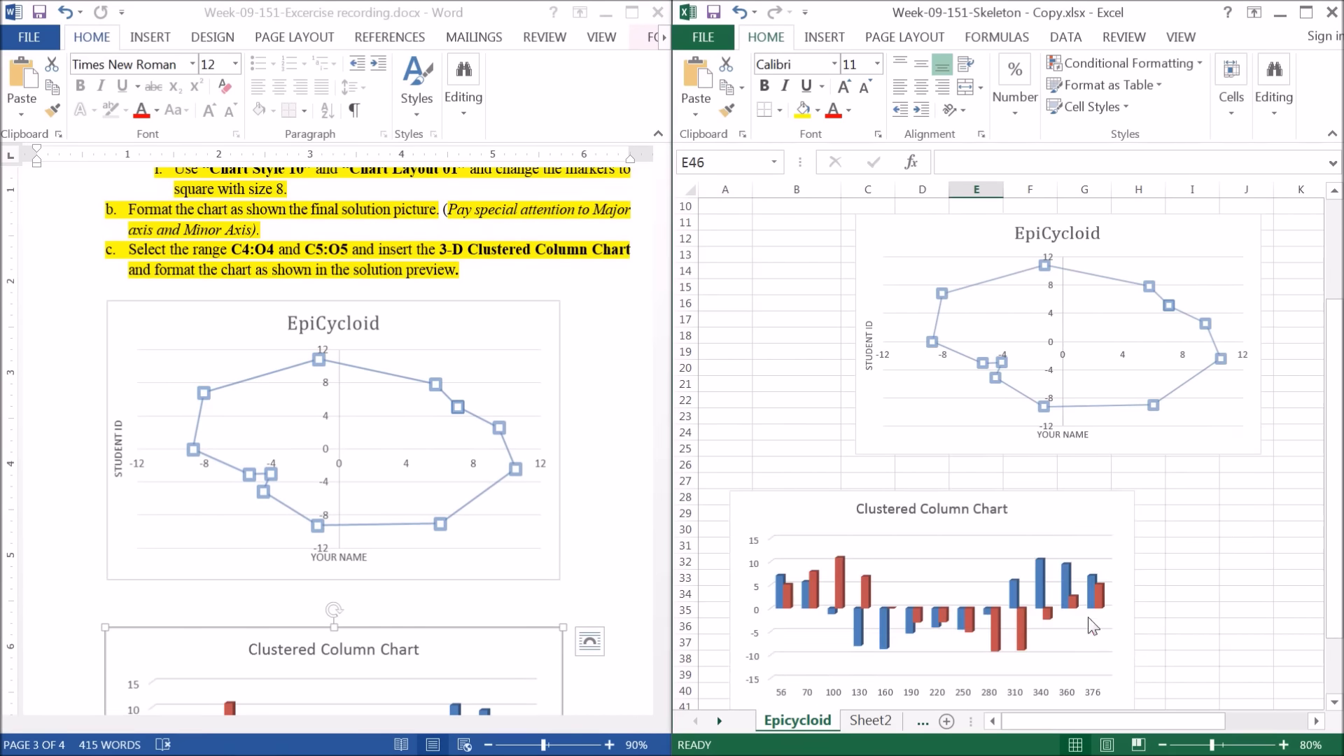
{"action": "mouse_move", "coordinate": [1124, 526]}
{"action": "left_mouse_down"}
{"action": "mouse_move", "coordinate": [1246, 517]}
{"action": "mouse_move", "coordinate": [1254, 504]}
{"action": "left_mouse_up"}
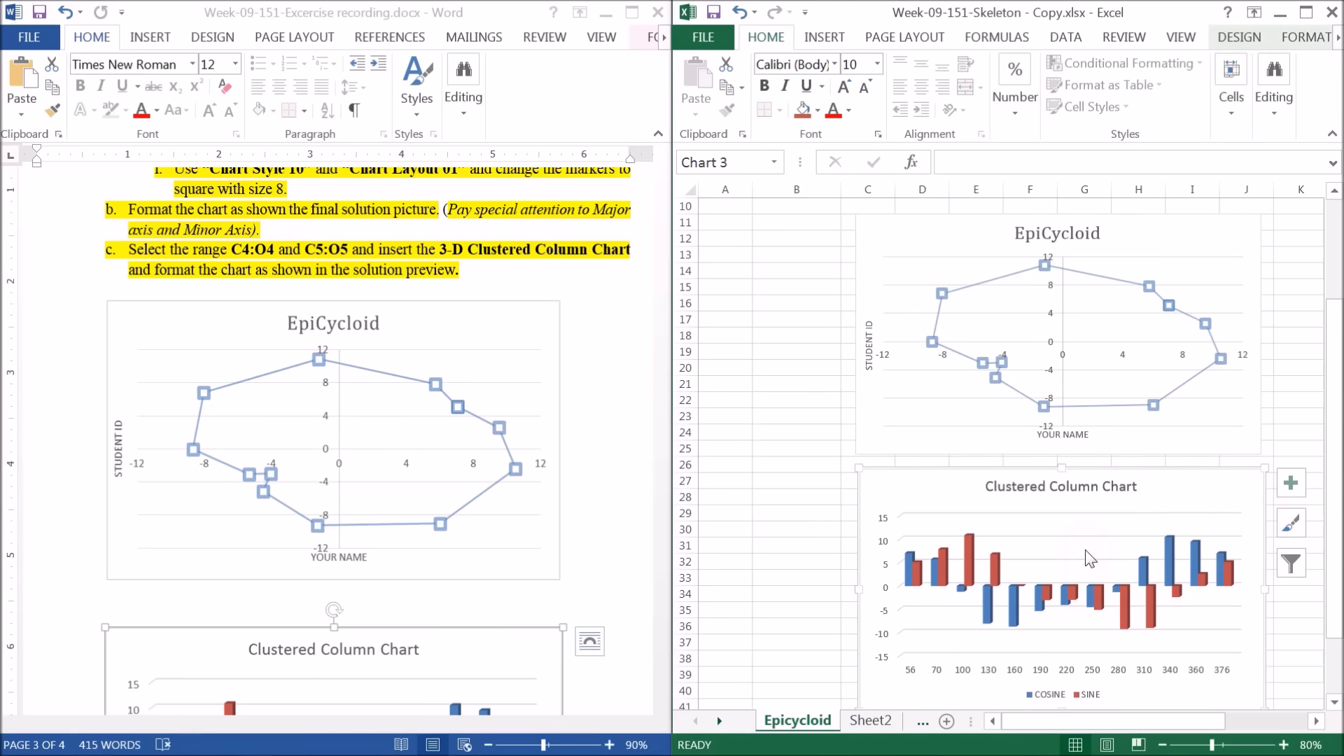
{"action": "scroll", "coordinate": [1089, 558], "scroll_direction": "down", "scroll_amount": 3}
{"action": "scroll", "coordinate": [1059, 592], "scroll_direction": "up", "scroll_amount": 2}
{"action": "scroll", "coordinate": [1064, 596], "scroll_direction": "up", "scroll_amount": 1}
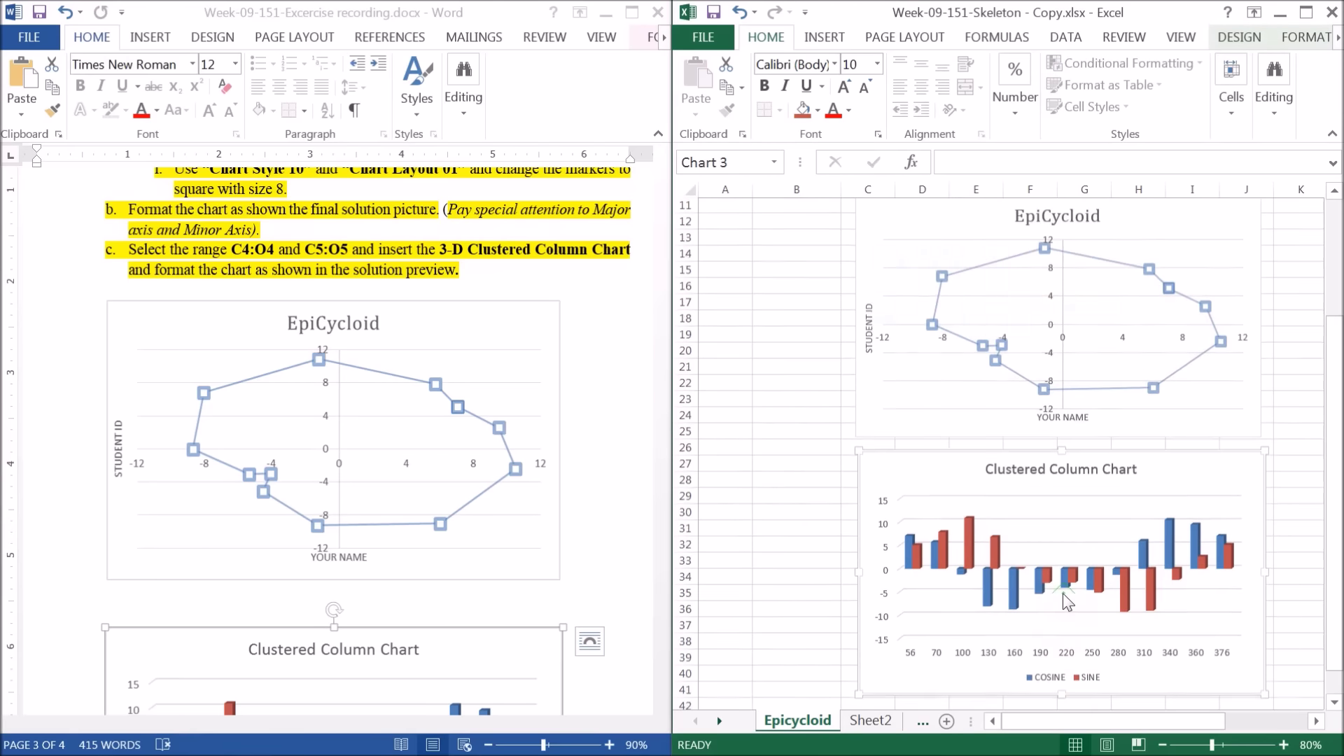
{"action": "scroll", "coordinate": [1066, 601], "scroll_direction": "up", "scroll_amount": 4}
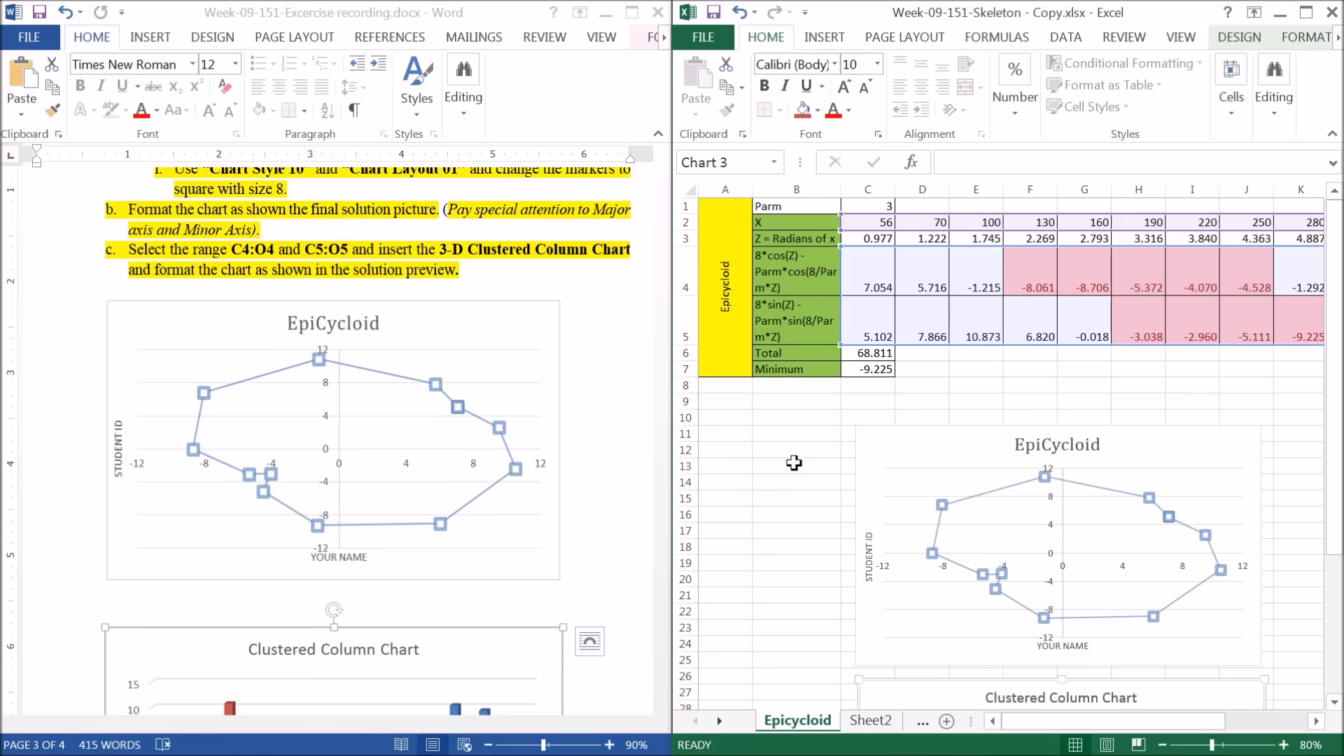
{"action": "left_click", "coordinate": [792, 460]}
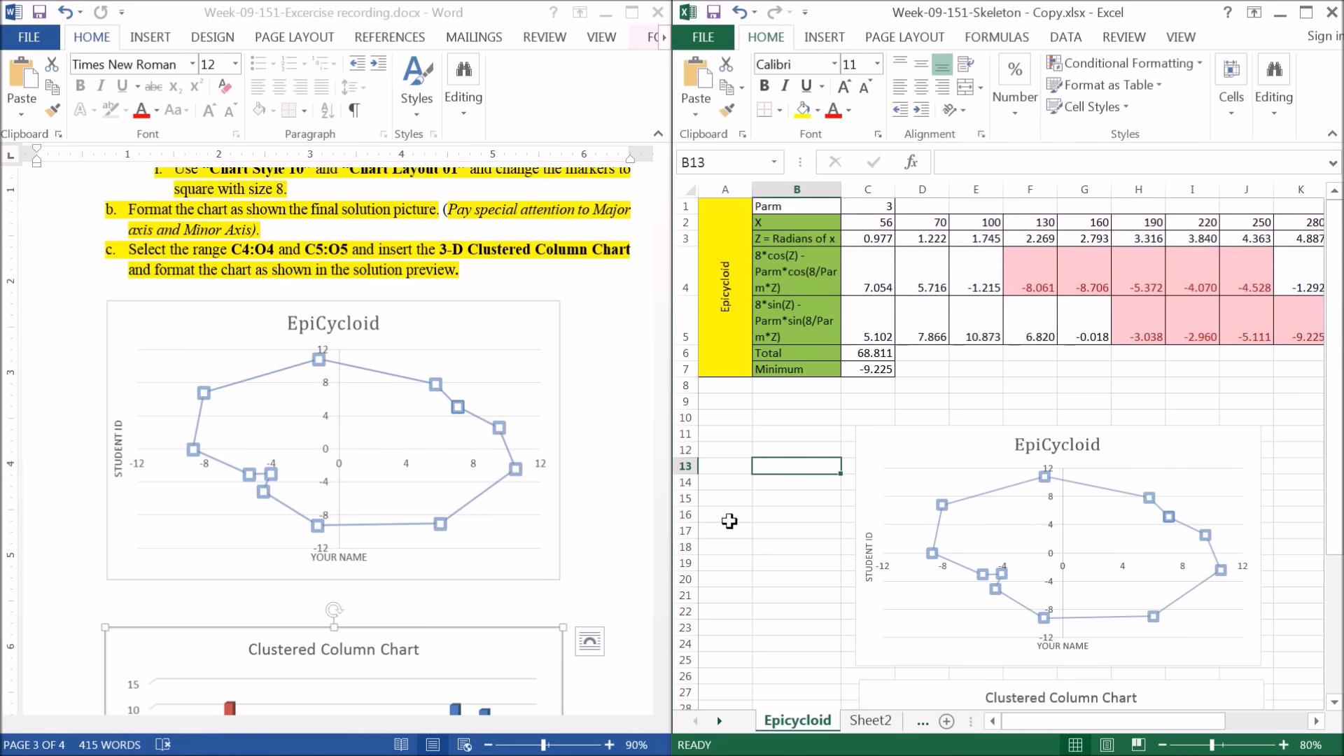
Scroll the Word document down to the '4. Advanced Functions' Sheet2 instructions
{"action": "left_click", "coordinate": [576, 495]}
{"action": "scroll", "coordinate": [576, 495], "scroll_direction": "up", "scroll_amount": 2}
{"action": "scroll", "coordinate": [577, 494], "scroll_direction": "up", "scroll_amount": 1}
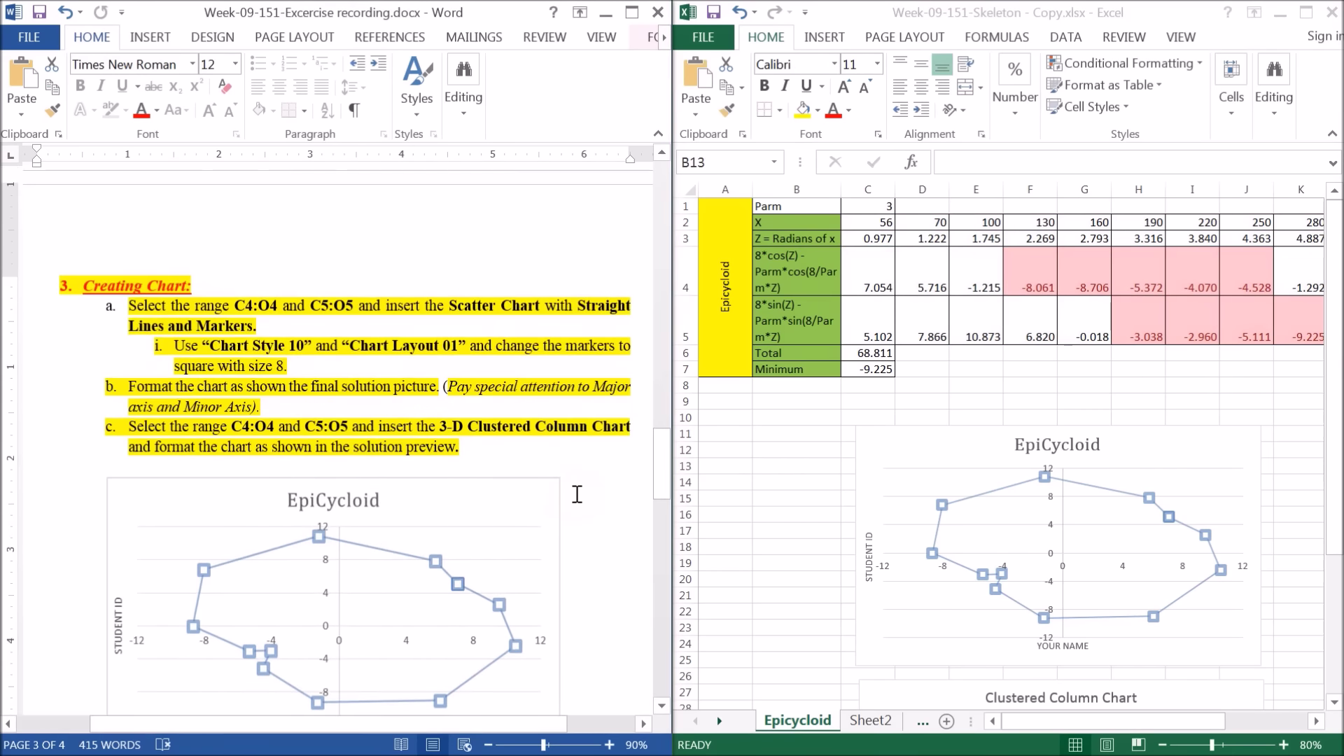
{"action": "scroll", "coordinate": [590, 502], "scroll_direction": "down", "scroll_amount": 1}
{"action": "scroll", "coordinate": [588, 503], "scroll_direction": "down", "scroll_amount": 2}
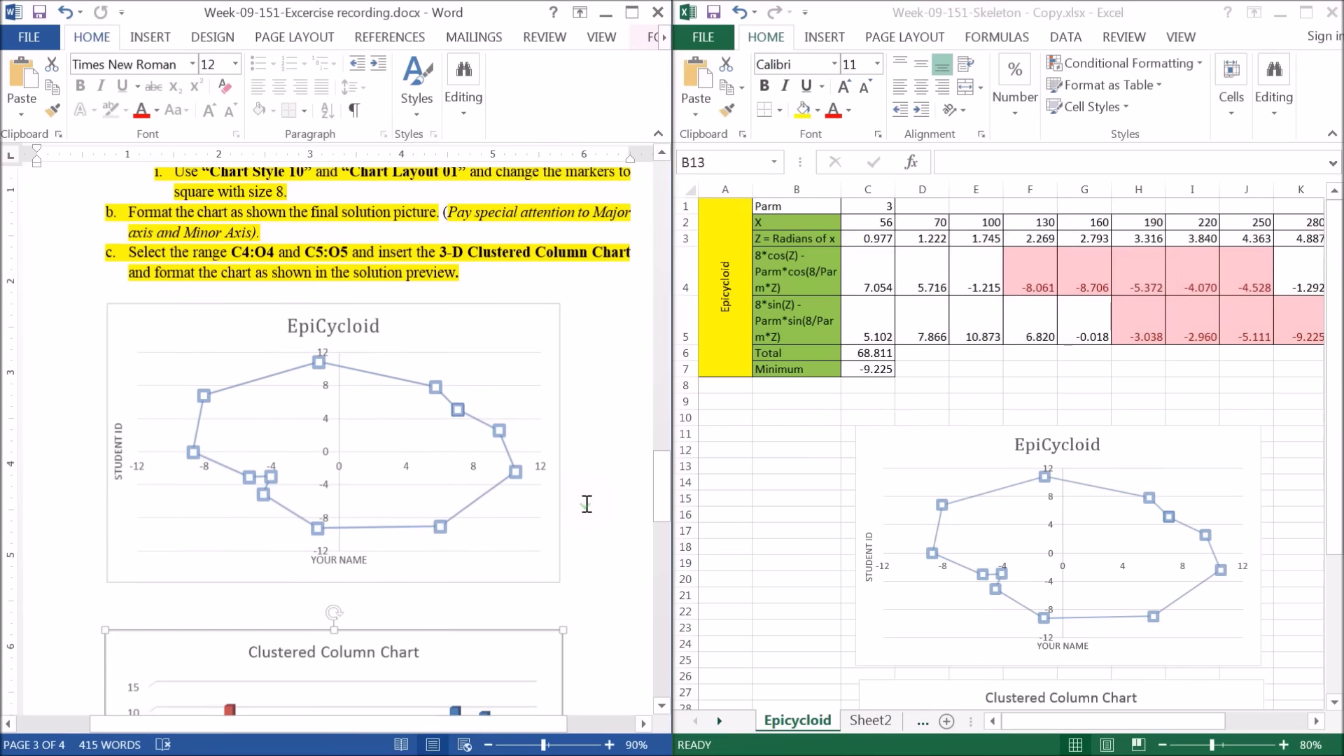
{"action": "scroll", "coordinate": [587, 504], "scroll_direction": "down", "scroll_amount": 2}
{"action": "scroll", "coordinate": [586, 504], "scroll_direction": "down", "scroll_amount": 2}
{"action": "scroll", "coordinate": [587, 504], "scroll_direction": "down", "scroll_amount": 3}
{"action": "scroll", "coordinate": [587, 504], "scroll_direction": "down", "scroll_amount": 4}
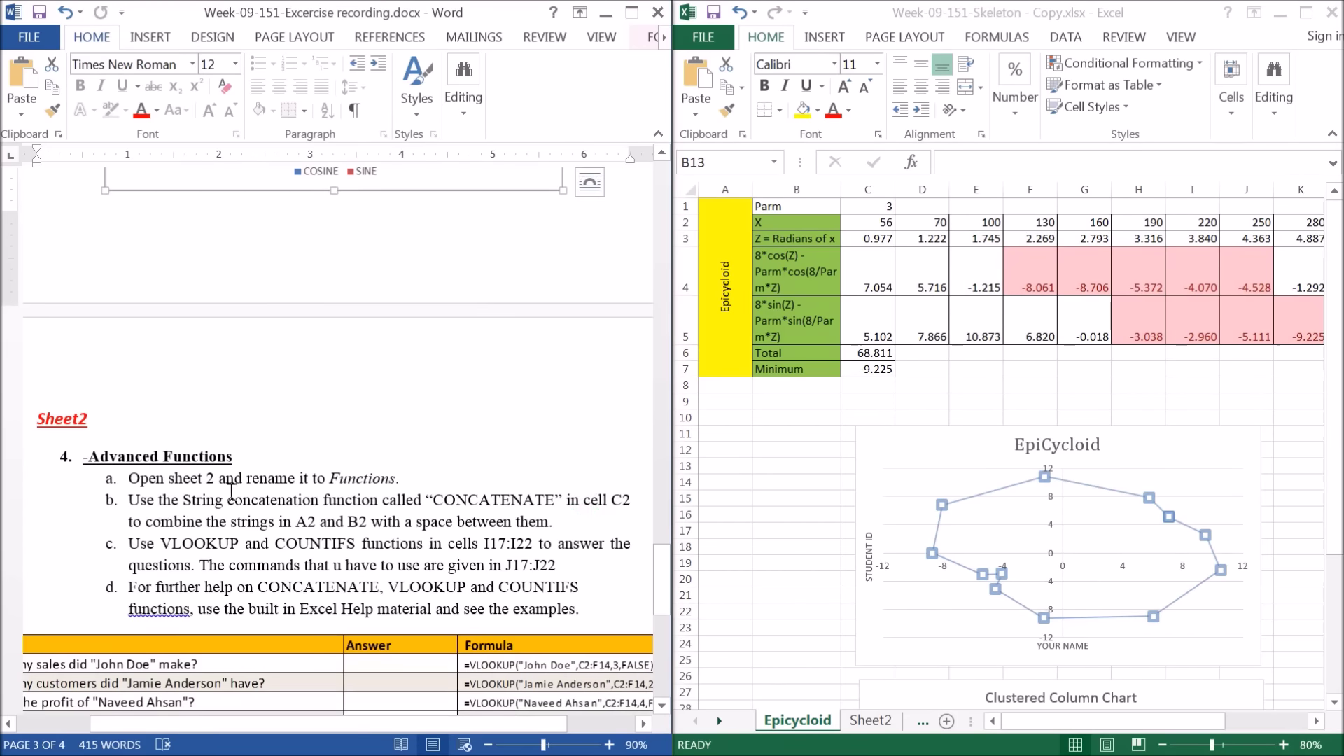
{"action": "left_click", "coordinate": [818, 517]}
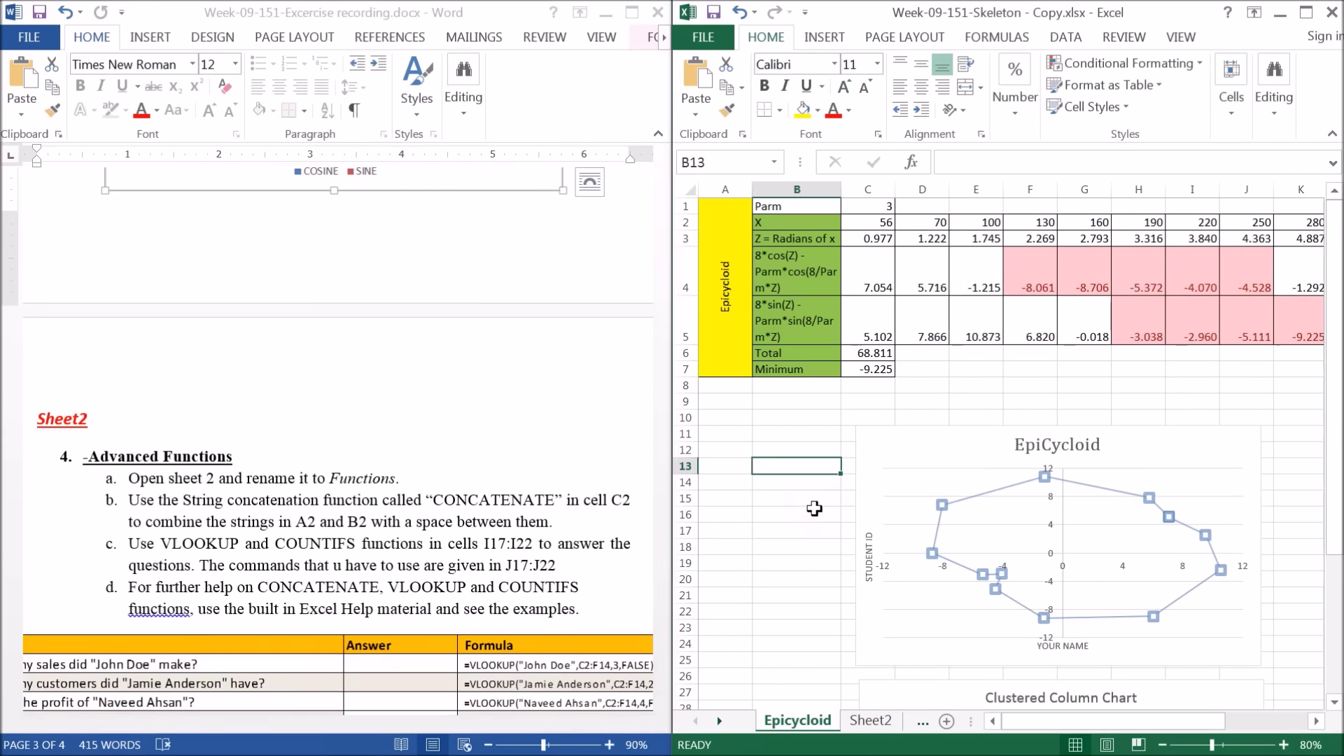
{"action": "mouse_move", "coordinate": [1159, 747]}
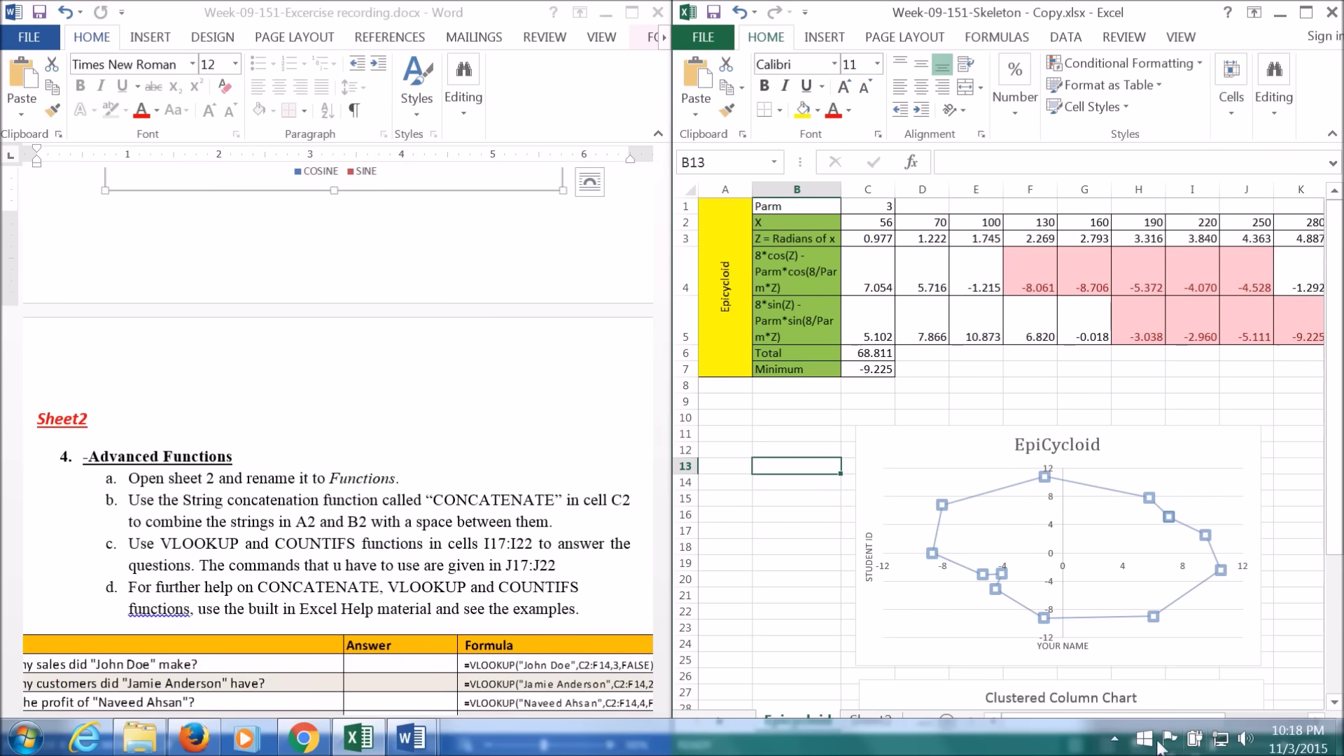
{"action": "left_click", "coordinate": [1120, 741]}
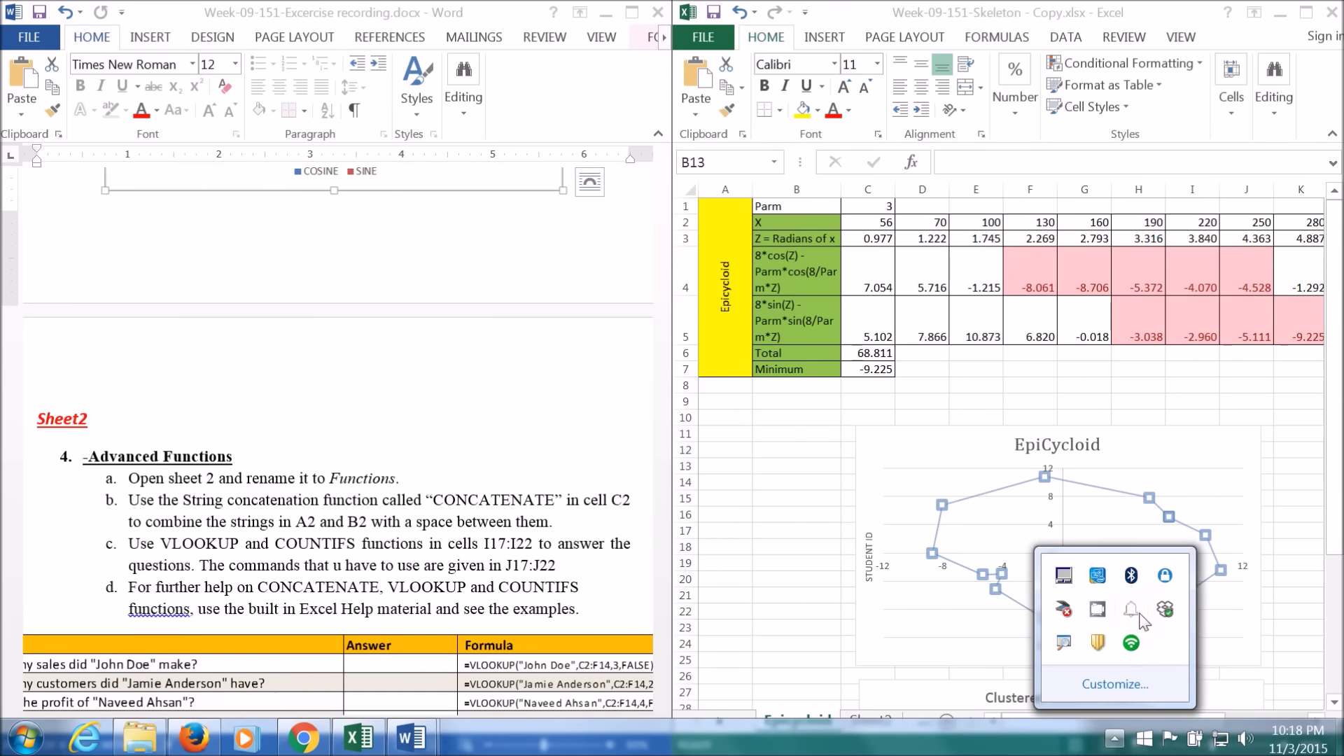